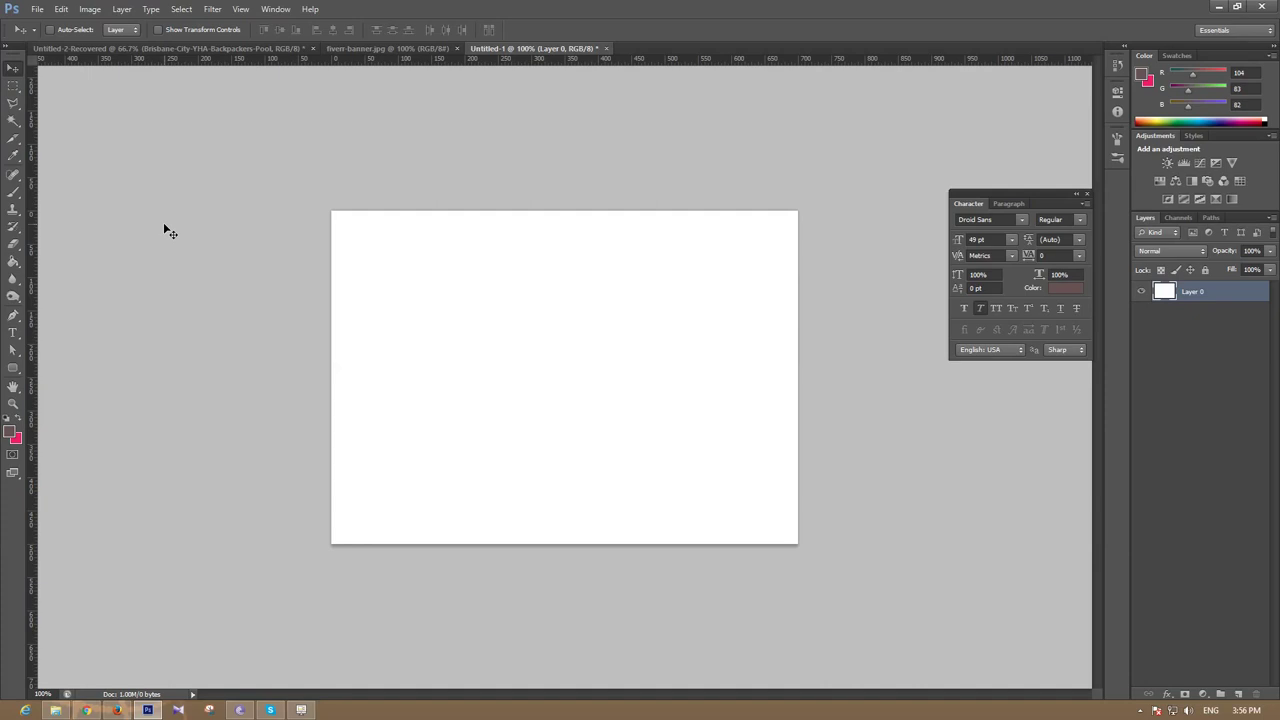
Step: Leave one horizontal guide at about 312 px, removing the extra upper guide
{"action": "left_click", "coordinate": [33, 9]}
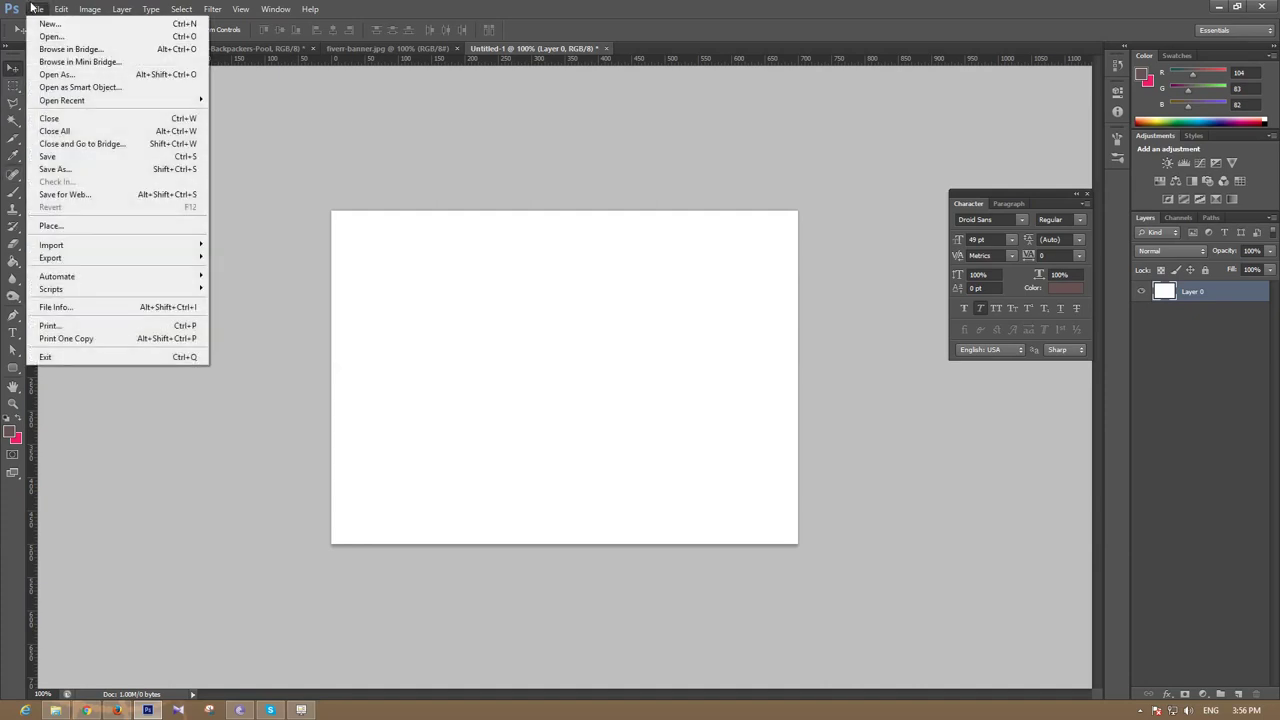
{"action": "left_click", "coordinate": [296, 141]}
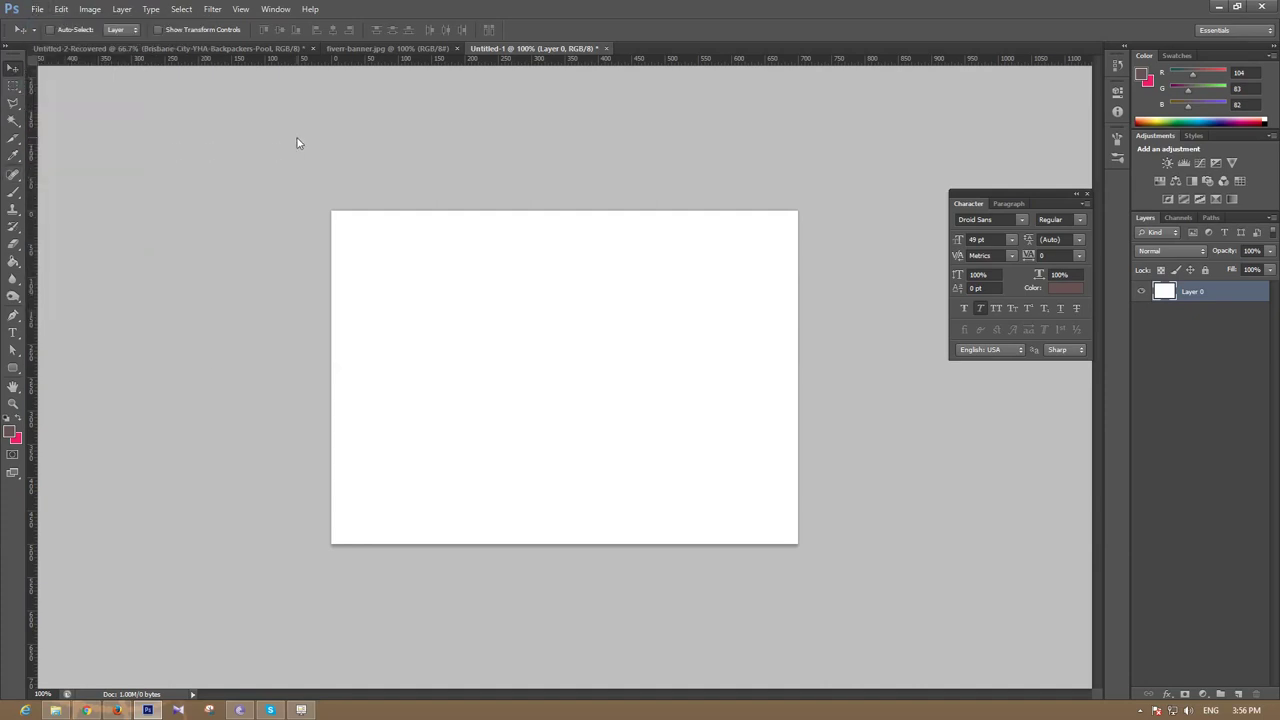
{"action": "left_click_drag", "start_coordinate": [514, 62], "coordinate": [471, 419]}
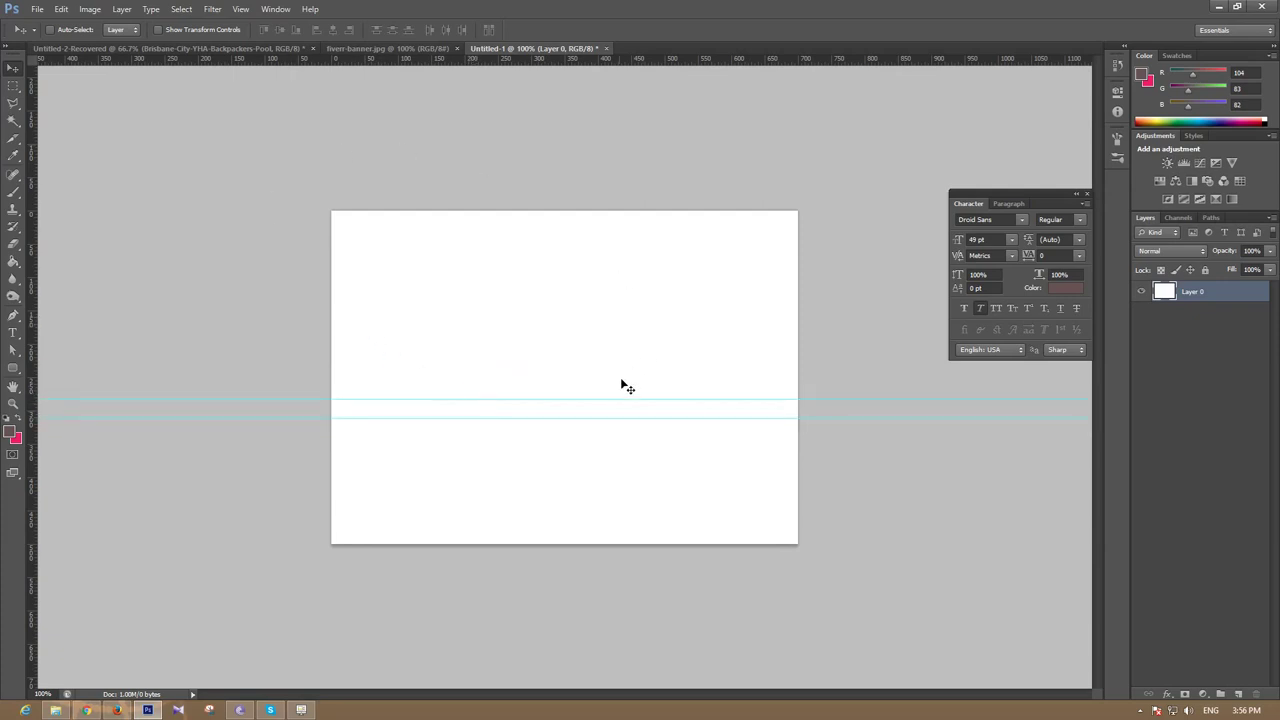
{"action": "left_click_drag", "start_coordinate": [611, 399], "coordinate": [660, 60]}
Step: On a new layer, fill a rectangular selection below the guide with pink, then deselect
{"action": "left_click", "coordinate": [1238, 694]}
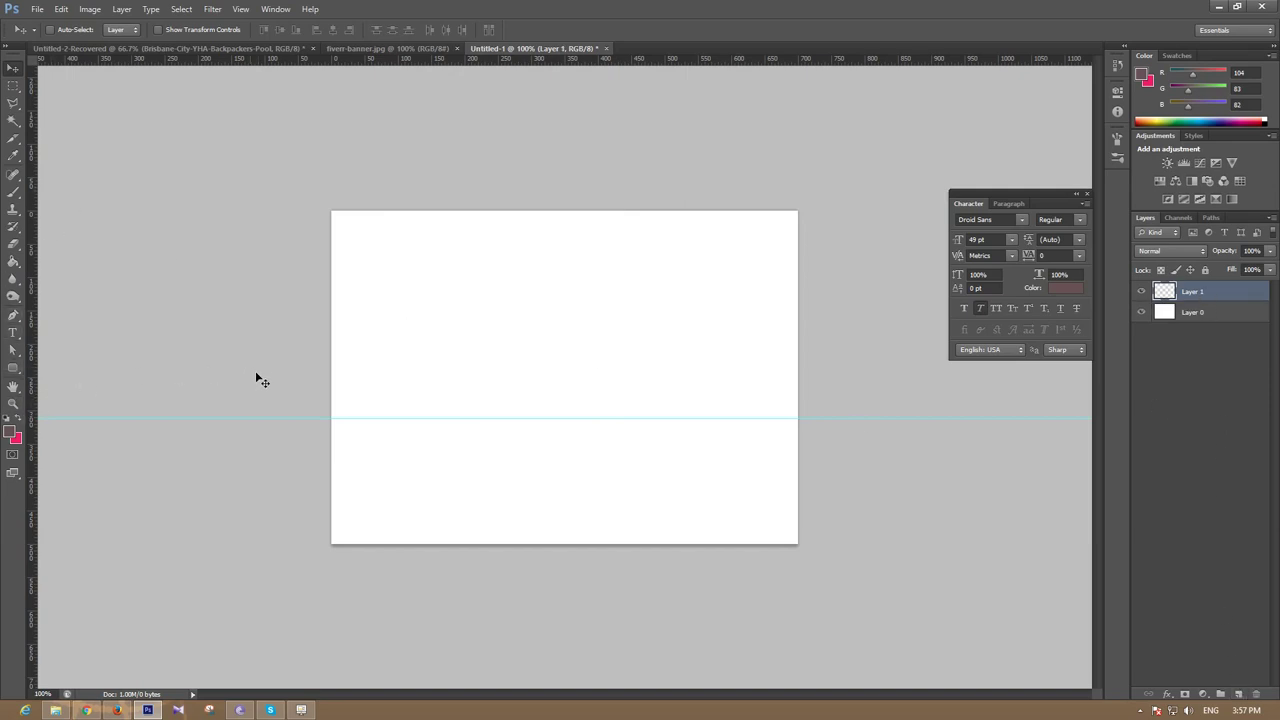
{"action": "left_click", "coordinate": [10, 88]}
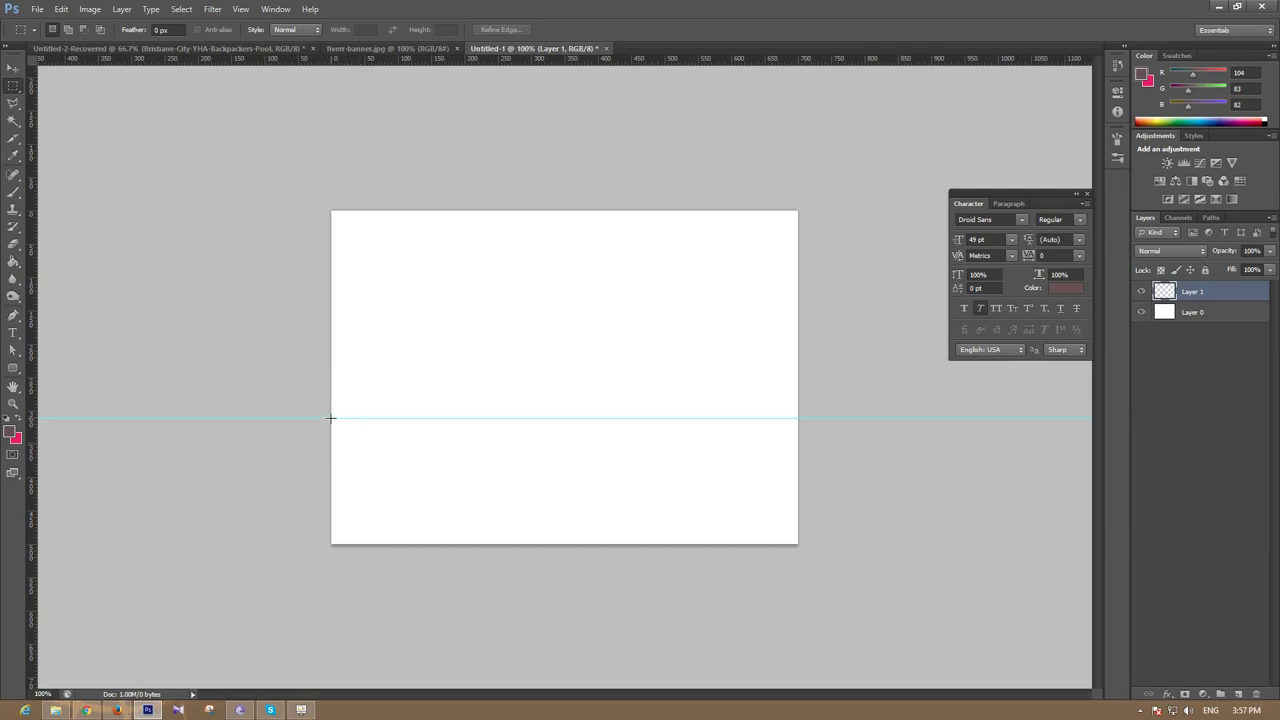
{"action": "left_click_drag", "start_coordinate": [331, 418], "coordinate": [794, 552]}
{"action": "key", "text": "alt+BackSpace"}
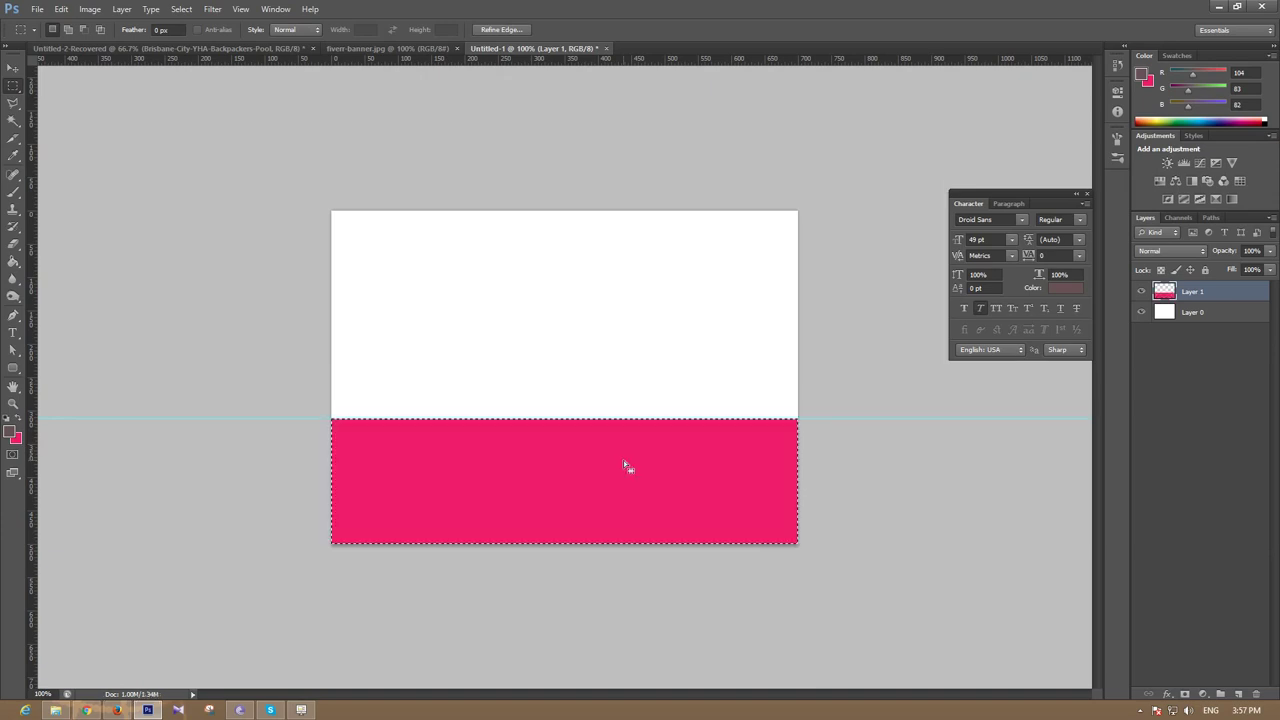
{"action": "key", "text": "ctrl+d"}
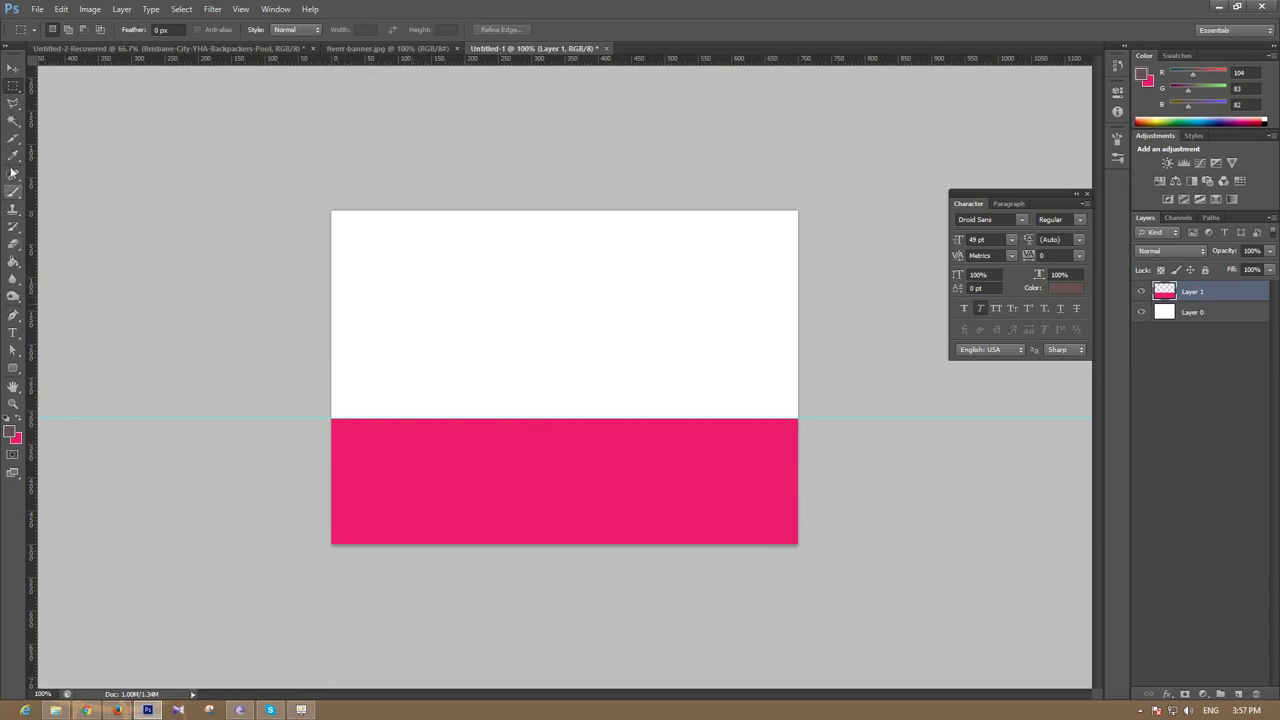
{"action": "right_click", "coordinate": [13, 85]}
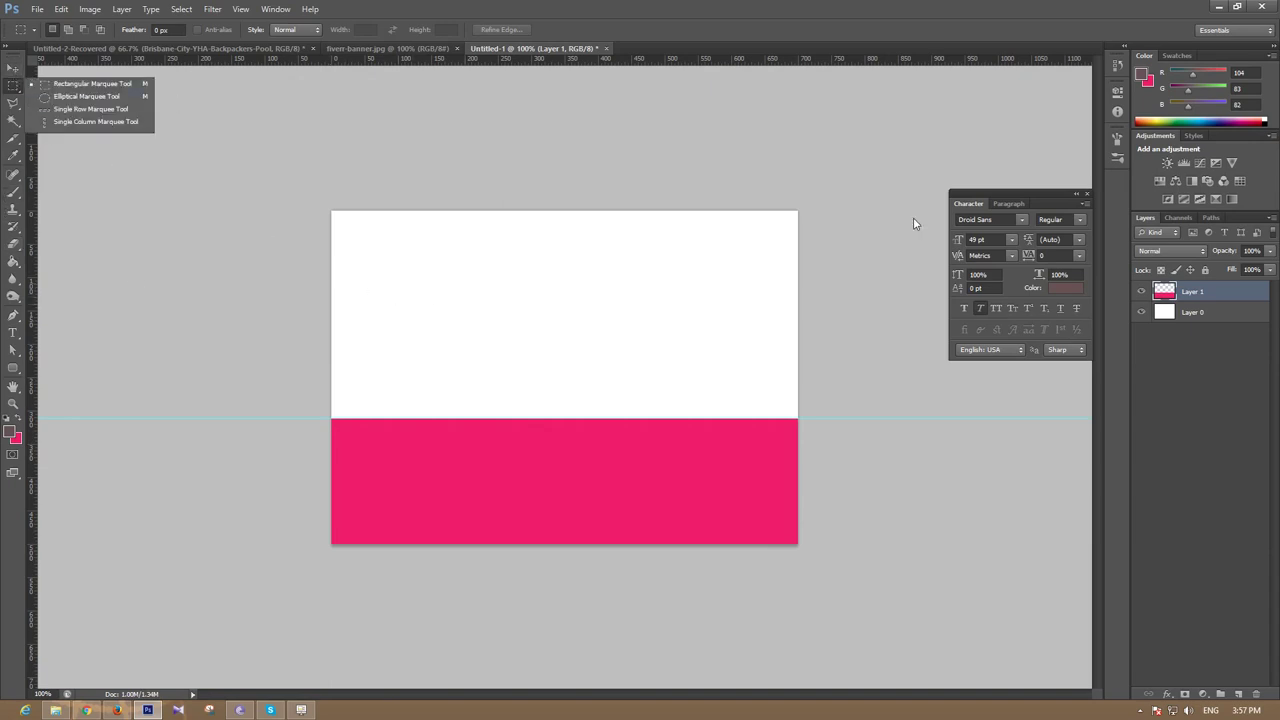
{"action": "left_click", "coordinate": [1222, 297]}
Step: On another new layer, fill the area above the pink strip dark brown and hide the guide
{"action": "left_click", "coordinate": [1237, 696]}
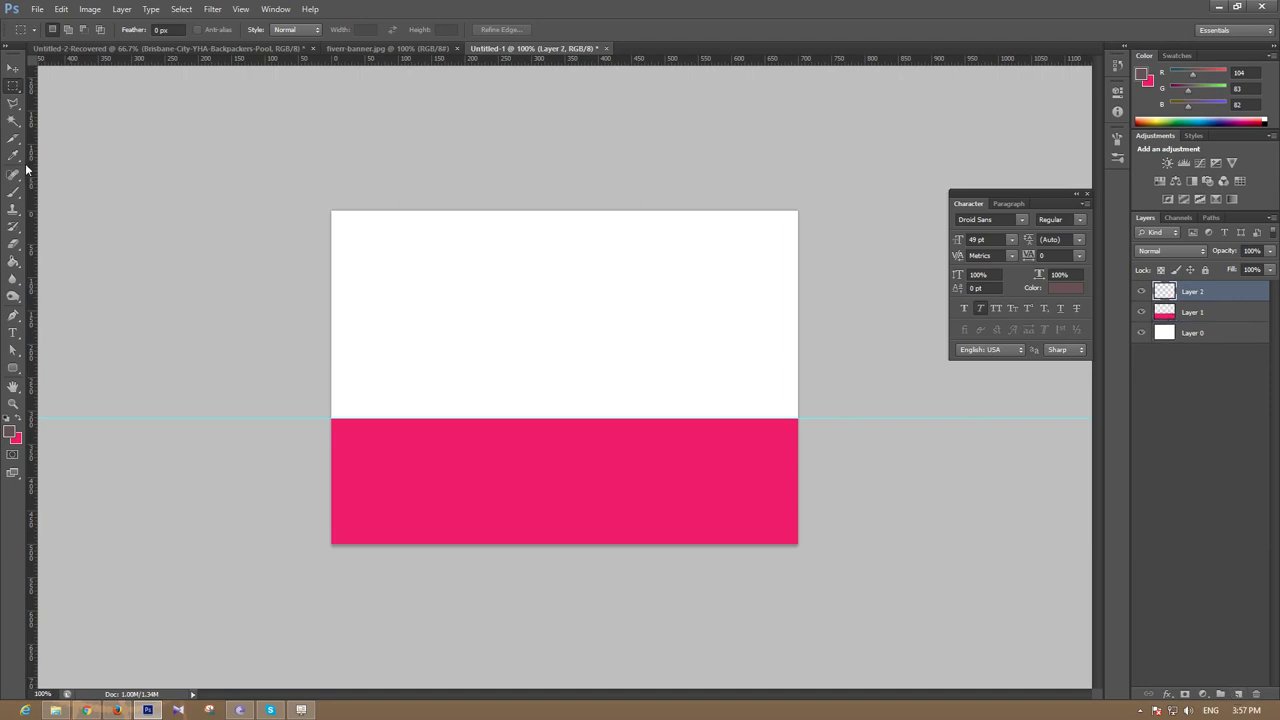
{"action": "left_click_drag", "start_coordinate": [332, 210], "coordinate": [821, 413]}
{"action": "key", "text": "alt+BackSpace"}
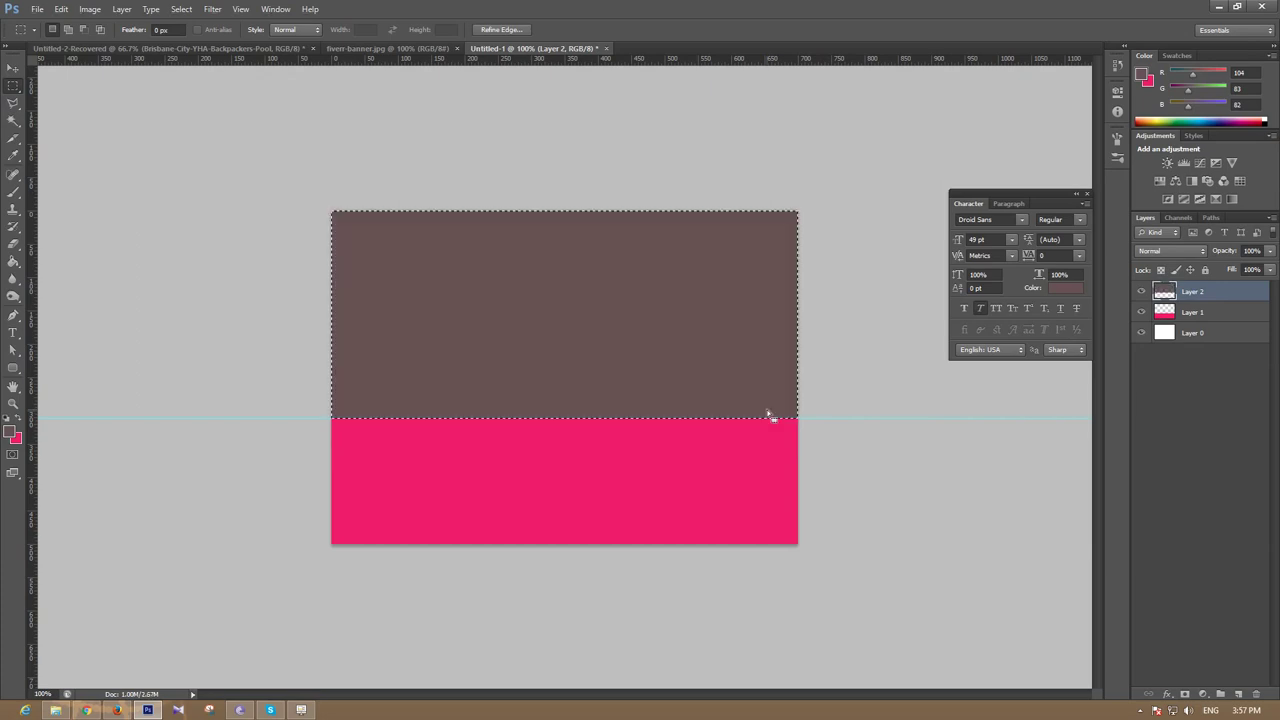
{"action": "key", "text": "ctrl+d"}
{"action": "key", "text": "ctrl+semicolon"}
{"action": "left_click", "coordinate": [13, 67]}
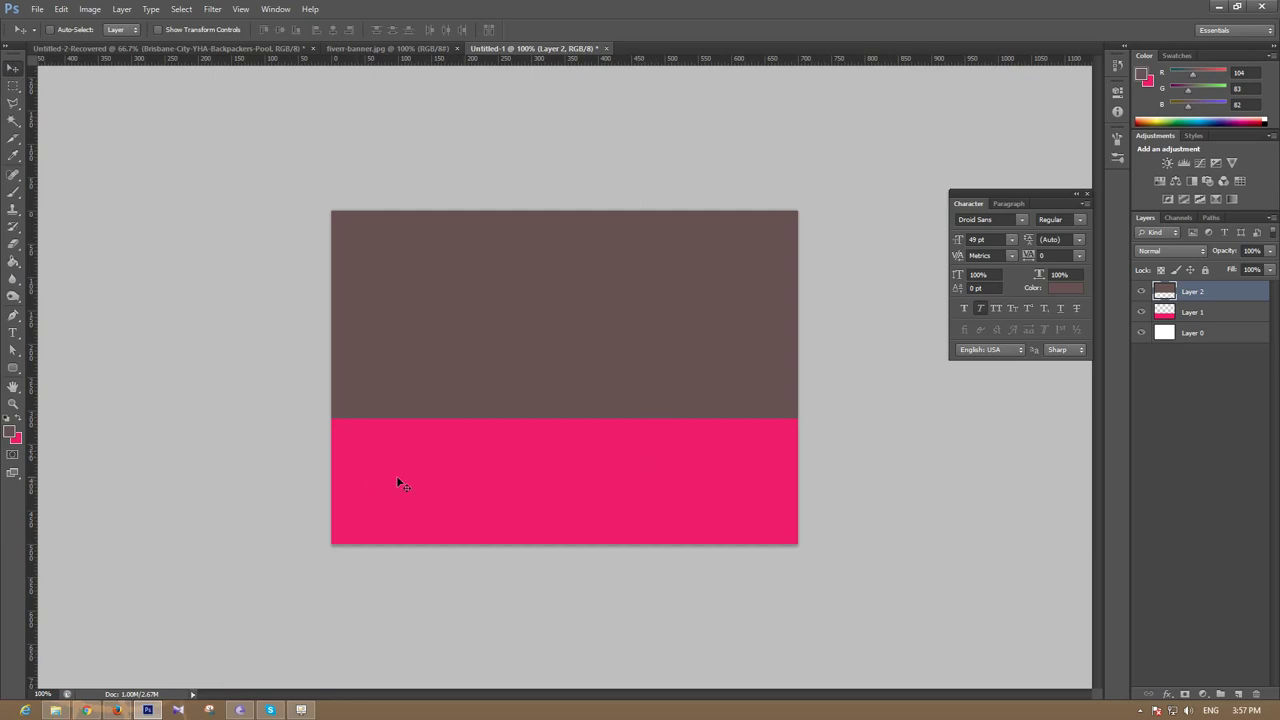
Step: Magic Wand the pink strip and refill it with a lighter pink
{"action": "left_click", "coordinate": [13, 121]}
{"action": "left_click", "coordinate": [450, 510]}
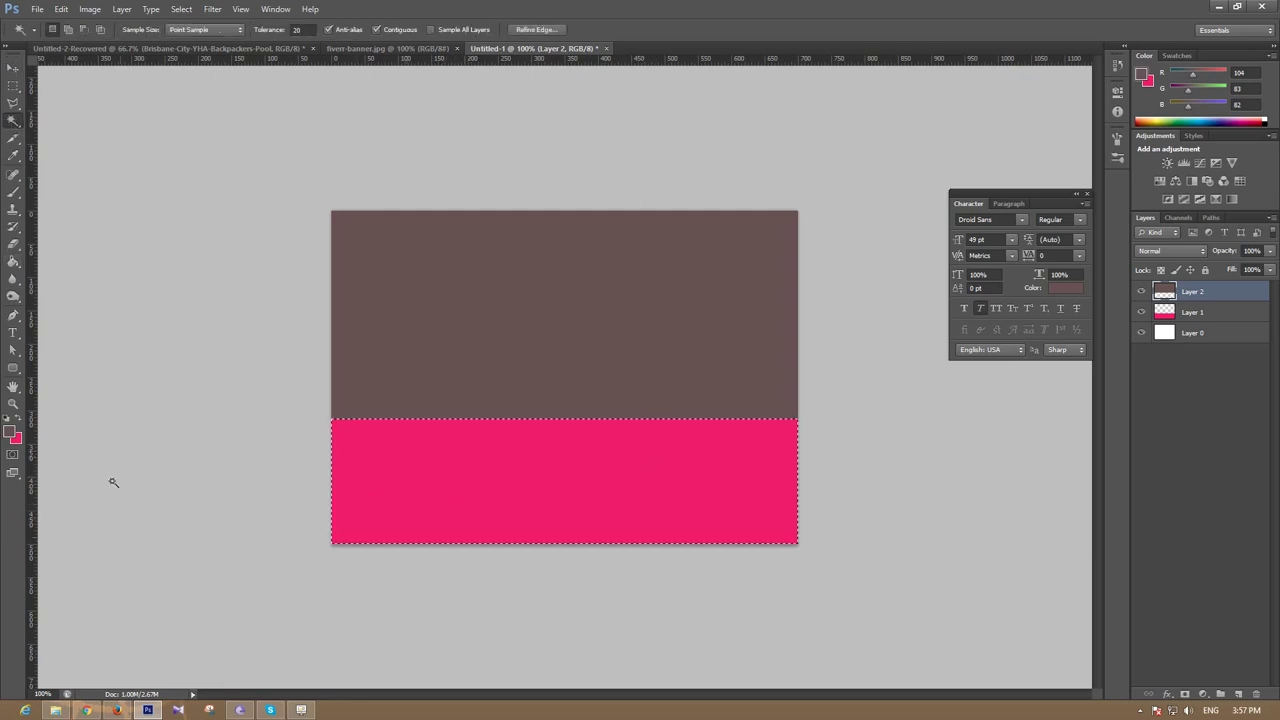
{"action": "left_click", "coordinate": [18, 439]}
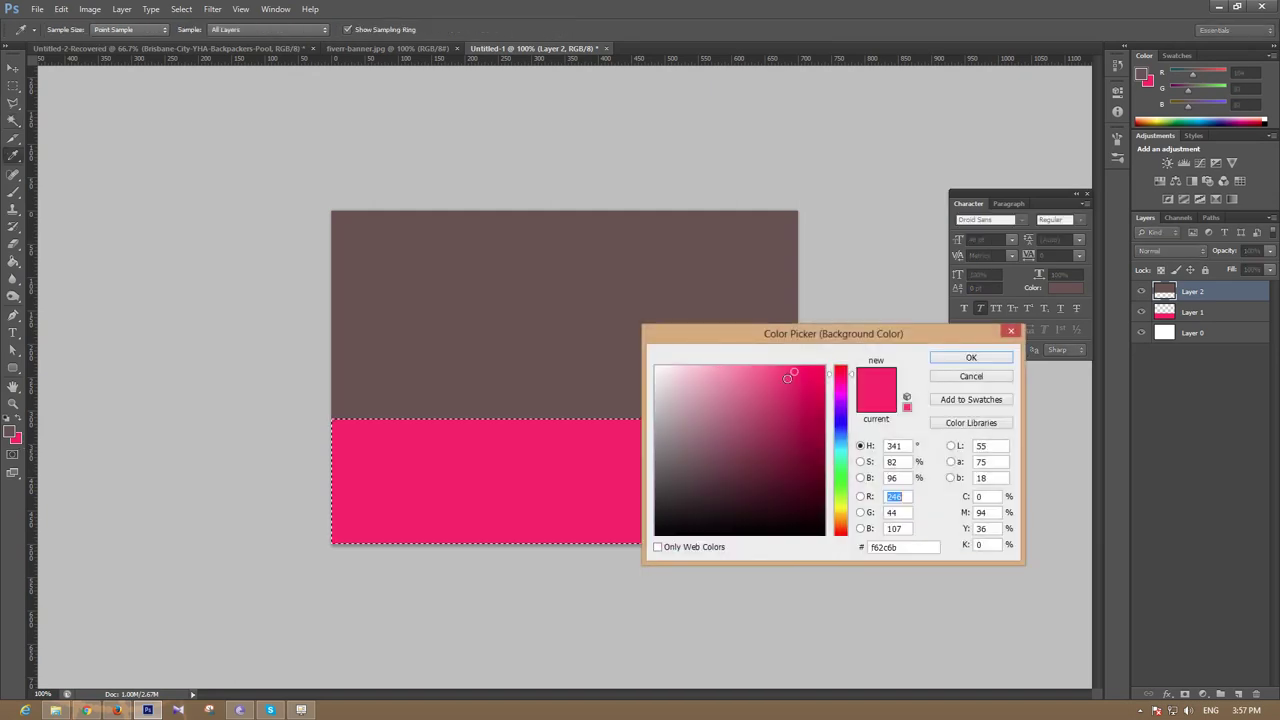
{"action": "left_click_drag", "start_coordinate": [792, 372], "coordinate": [782, 367]}
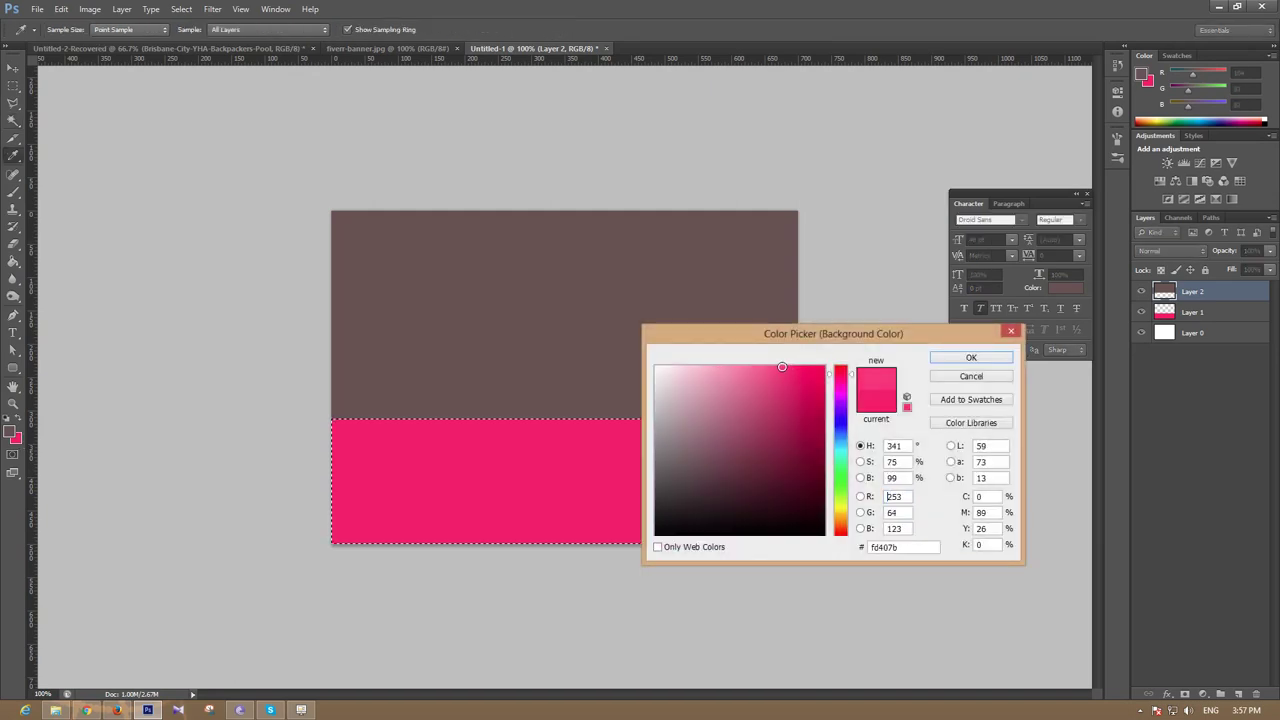
{"action": "left_click", "coordinate": [971, 358]}
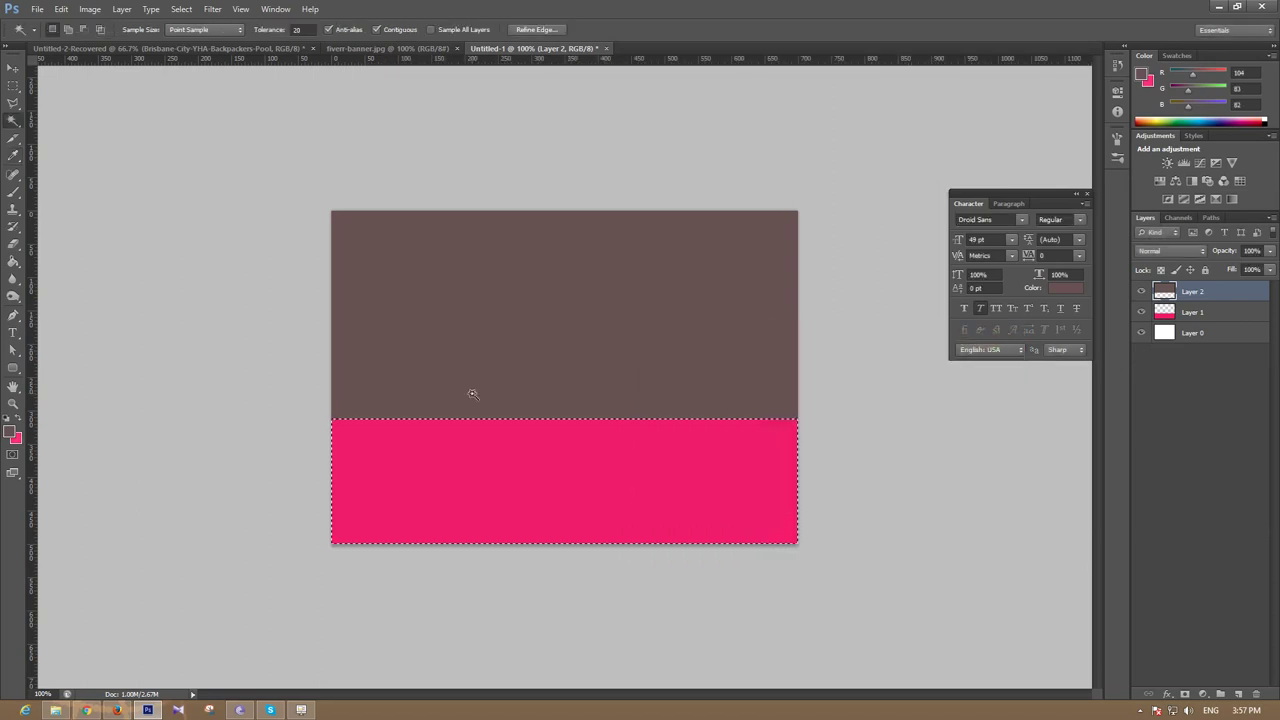
{"action": "key", "text": "alt+BackSpace"}
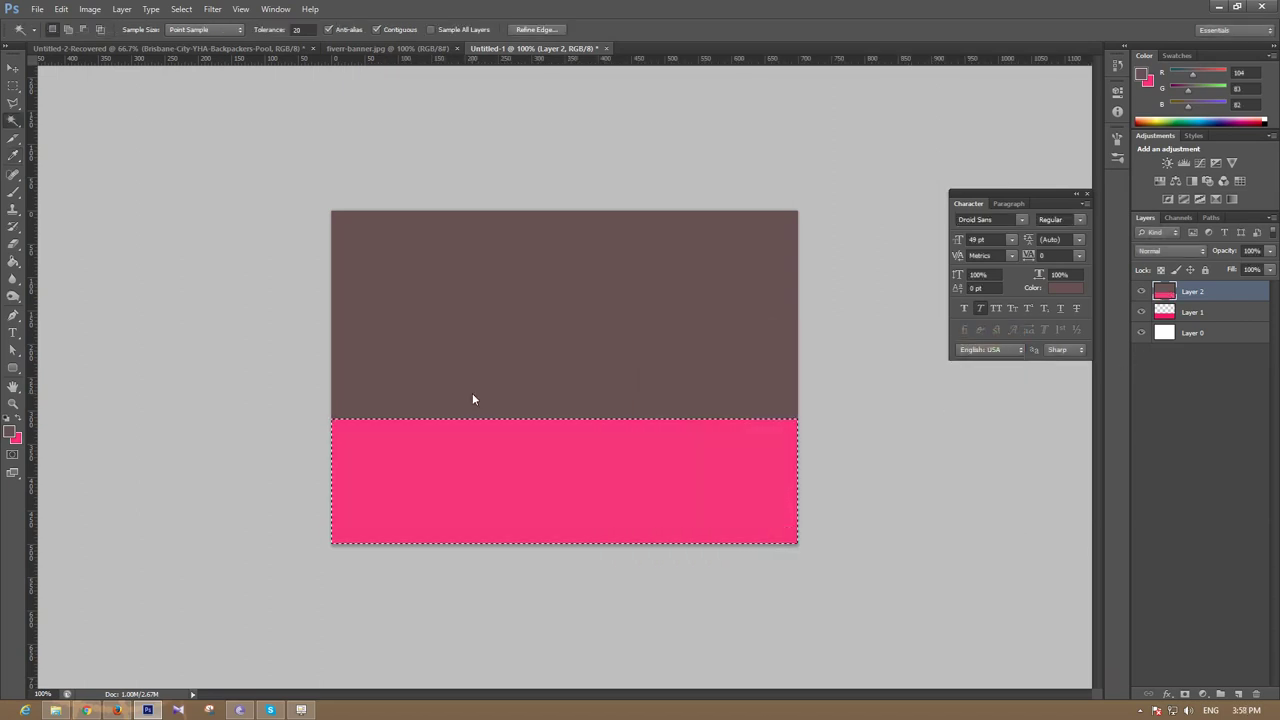
{"action": "key", "text": "ctrl+d"}
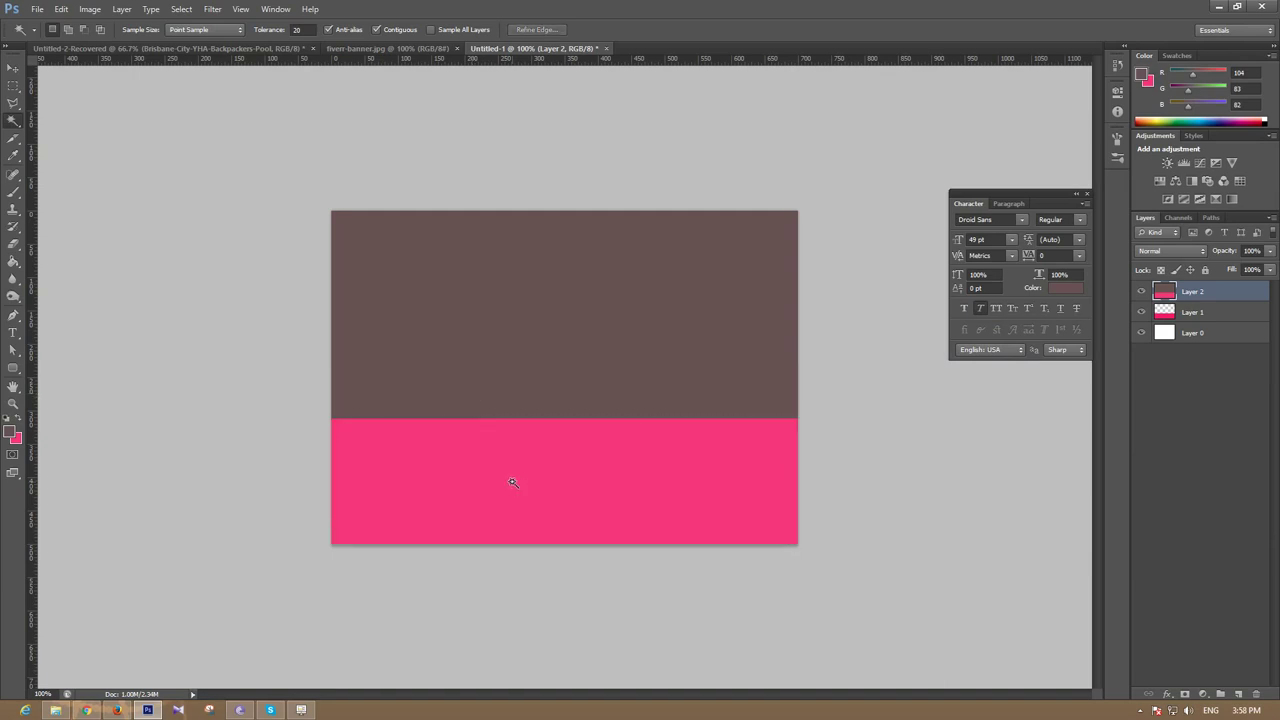
Step: Select the brown area and set a slightly lighter brown foreground colour
{"action": "left_click", "coordinate": [520, 300]}
{"action": "left_click", "coordinate": [11, 432]}
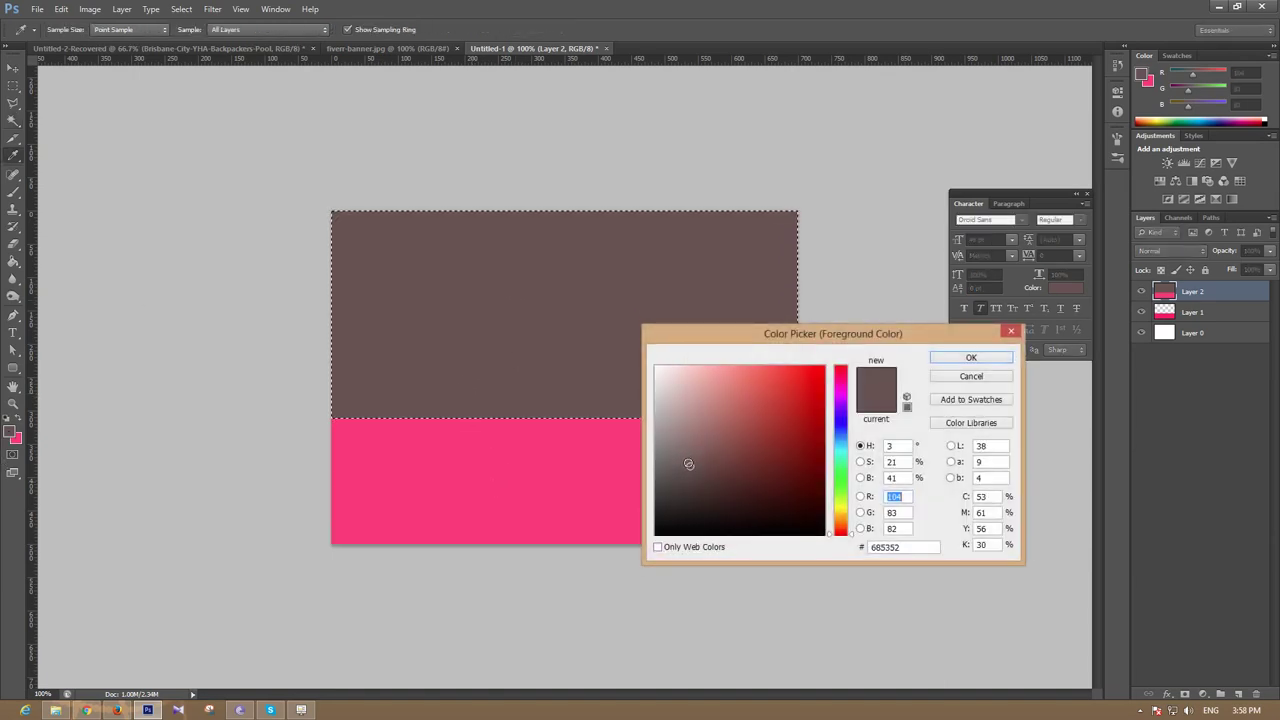
{"action": "left_click", "coordinate": [688, 460]}
{"action": "left_click", "coordinate": [968, 357]}
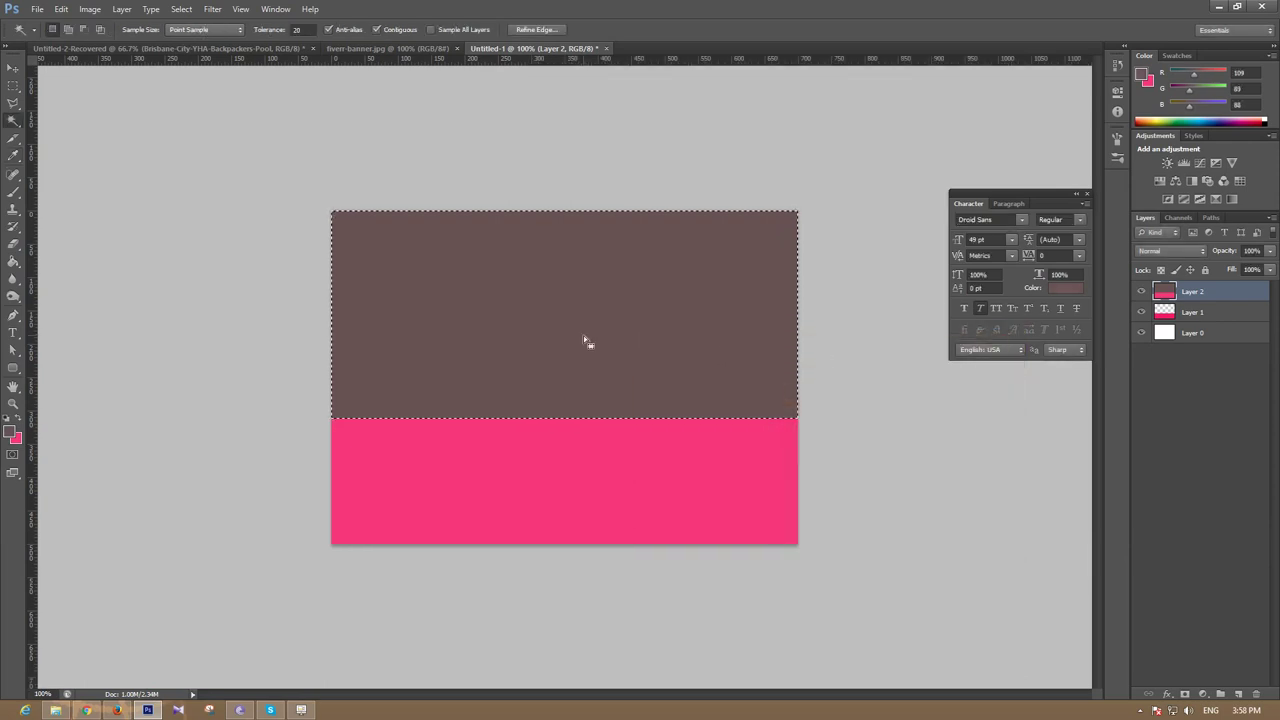
{"action": "key", "text": "ctrl+d"}
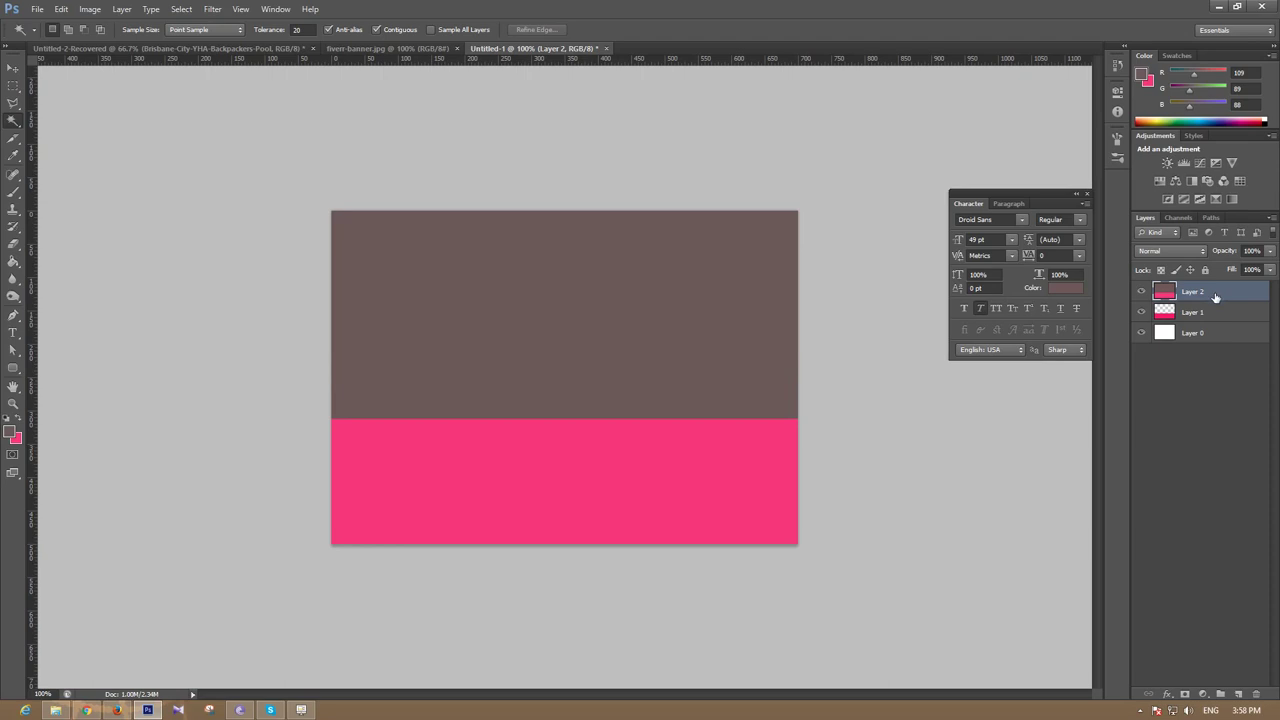
Step: Place burger-250x250 on a new layer, enlarged across the brown–pink boundary, and zoom to 200%
{"action": "left_click", "coordinate": [1238, 694]}
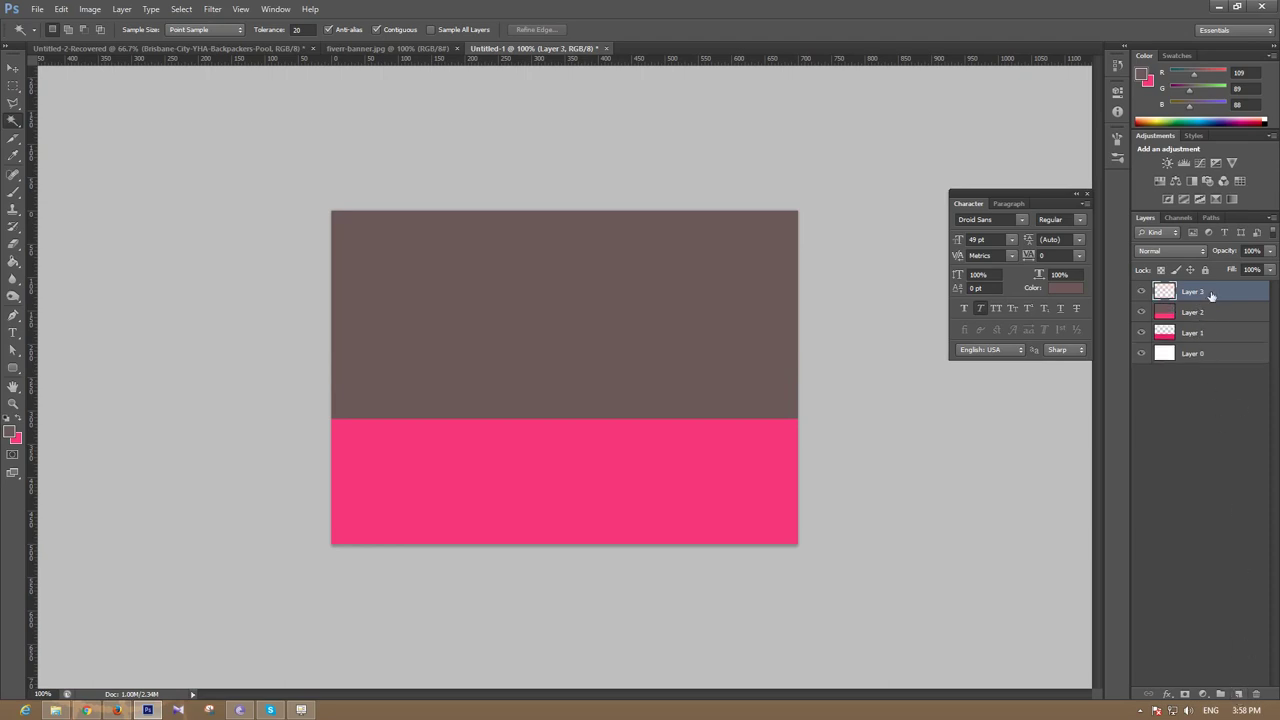
{"action": "left_click", "coordinate": [37, 9]}
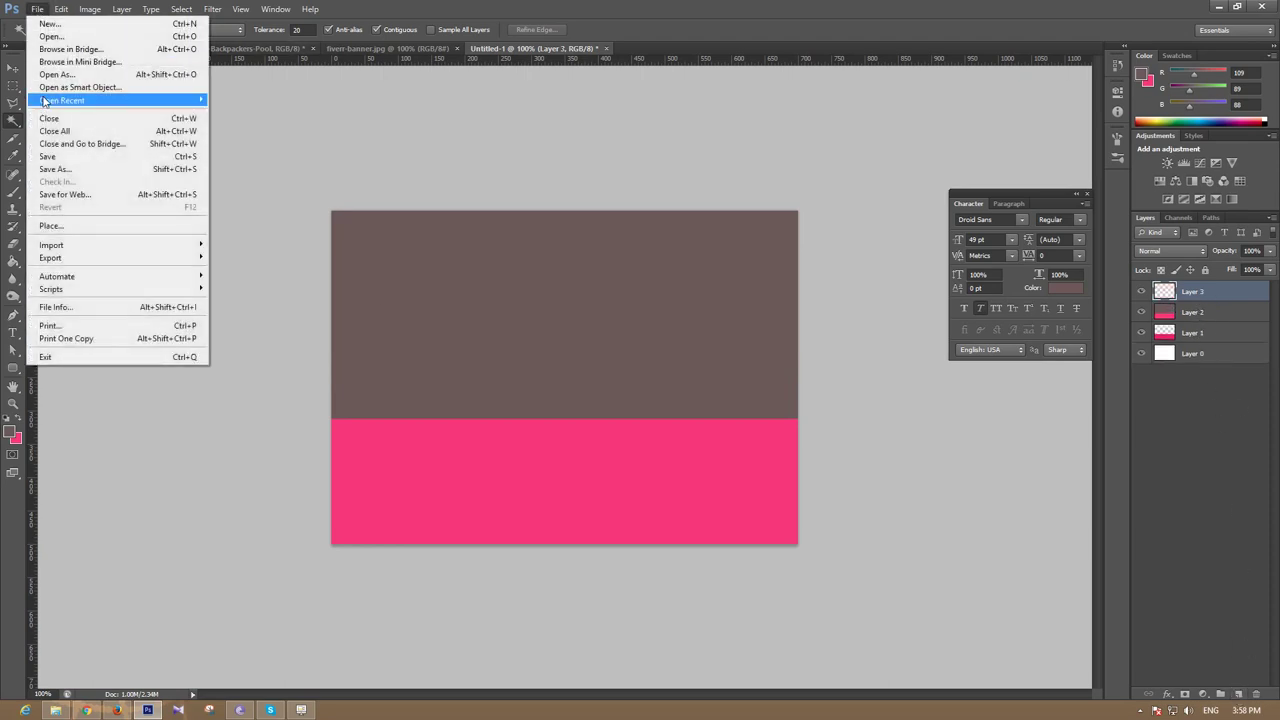
{"action": "left_click", "coordinate": [62, 226]}
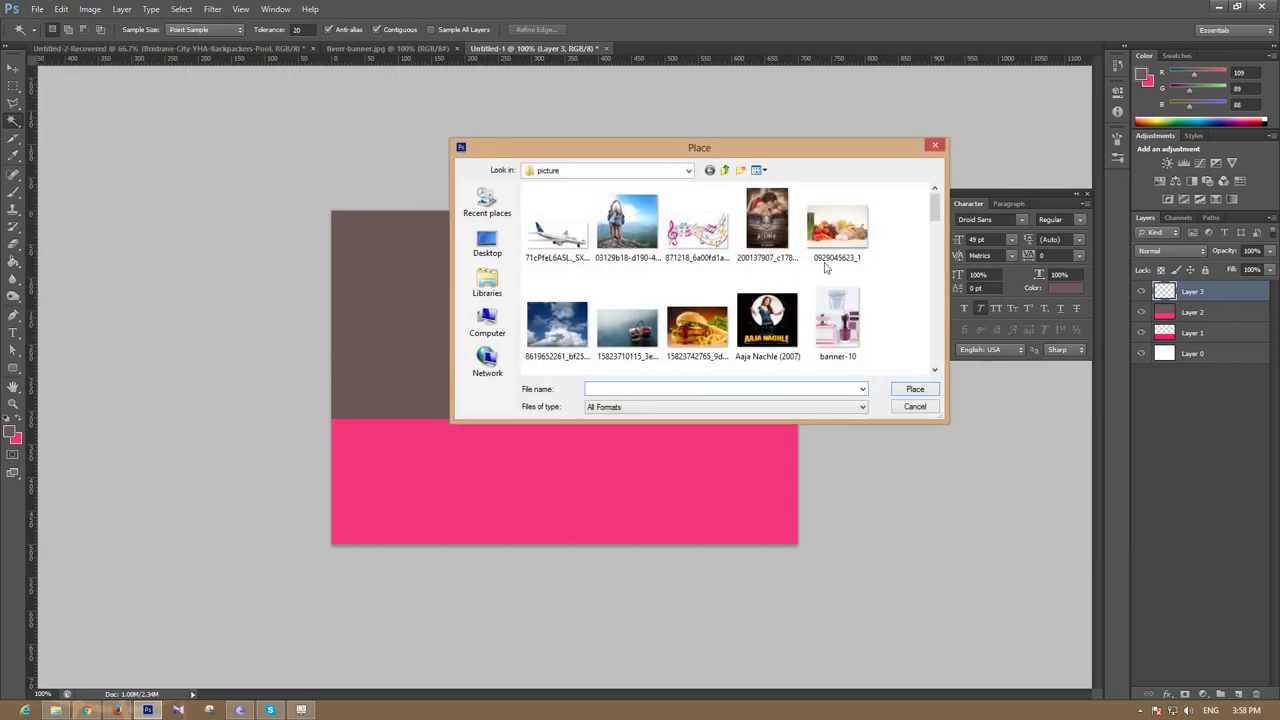
{"action": "left_click_drag", "start_coordinate": [935, 200], "coordinate": [940, 232]}
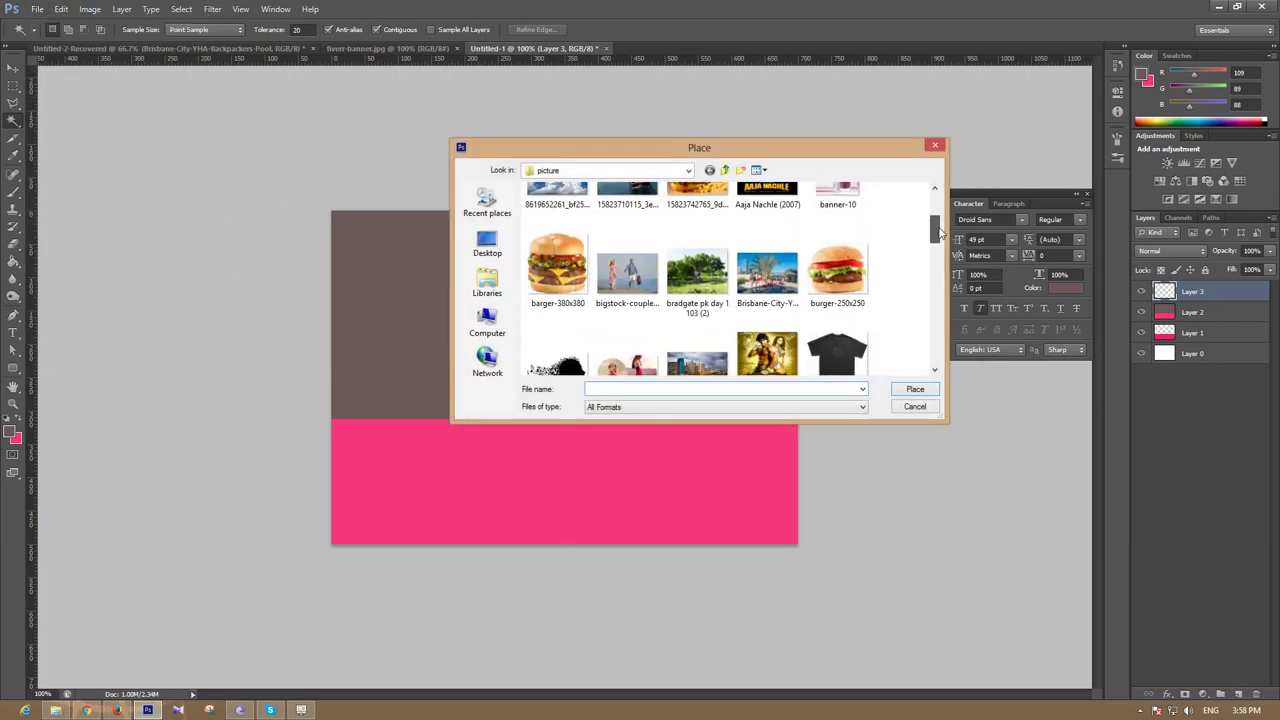
{"action": "double_click", "coordinate": [837, 270]}
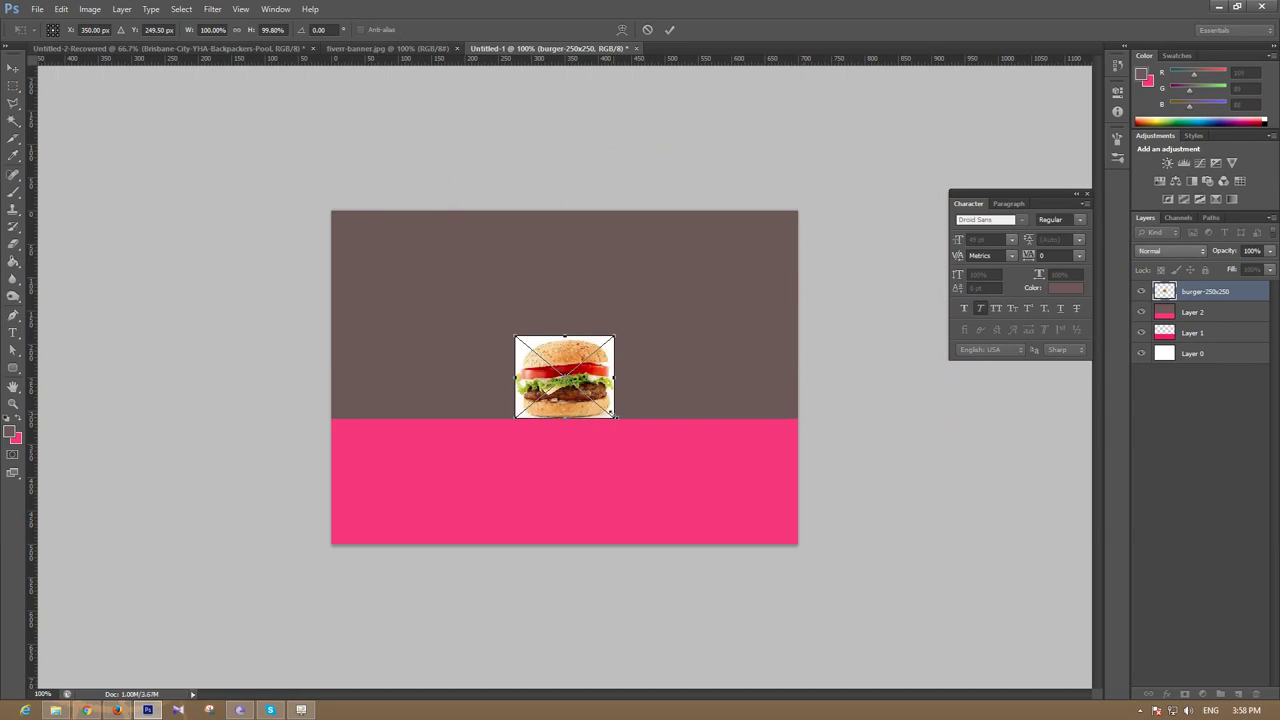
{"action": "left_click_drag", "start_coordinate": [613, 414], "coordinate": [643, 463]}
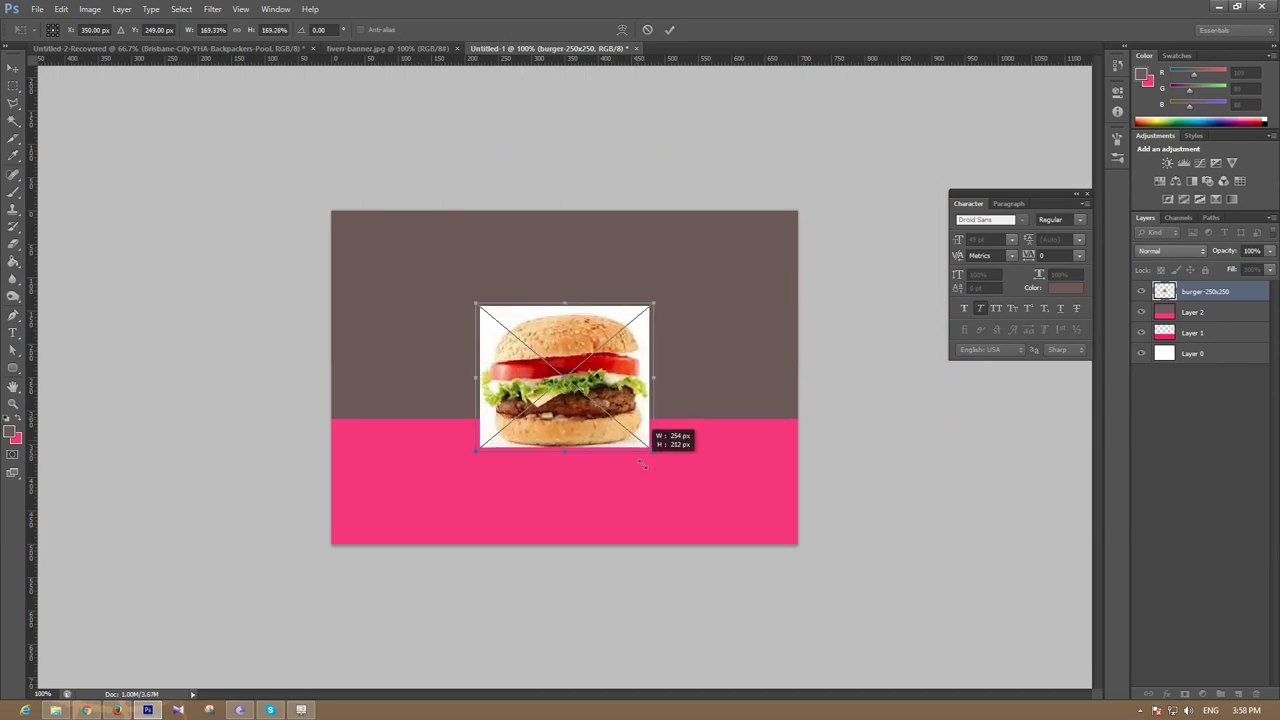
{"action": "key", "text": "Return"}
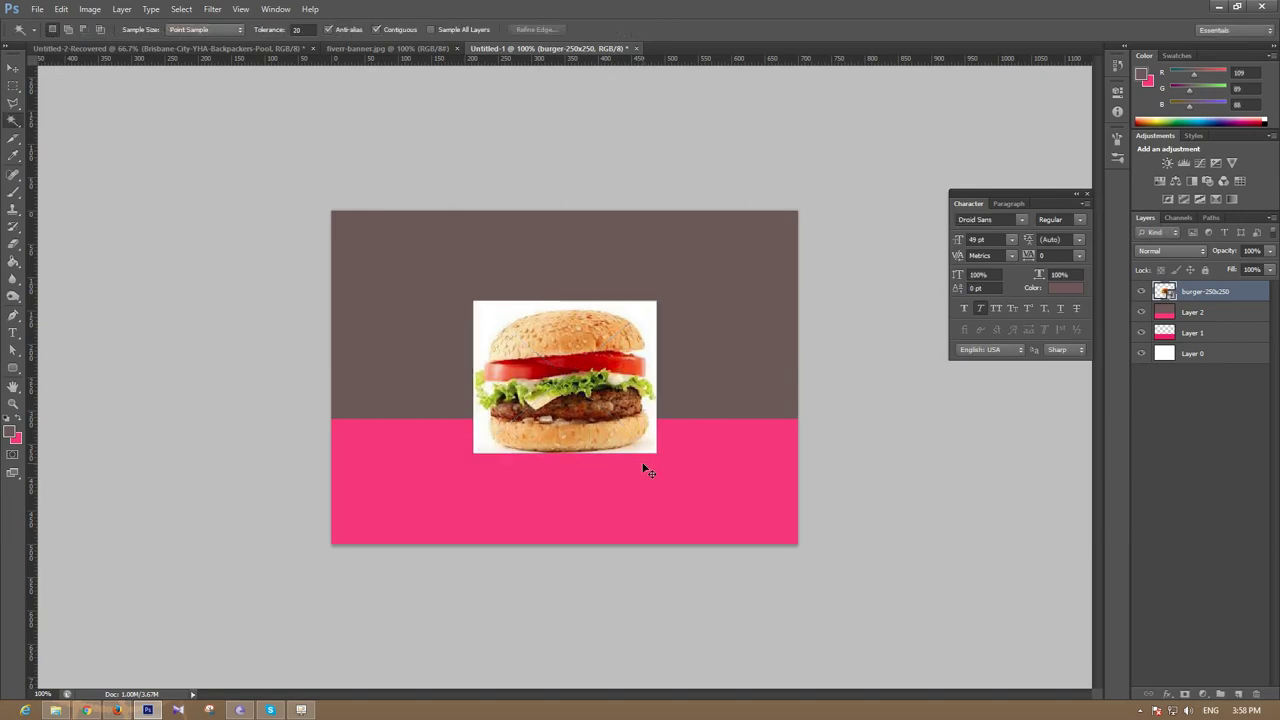
{"action": "key", "text": "ctrl+plus"}
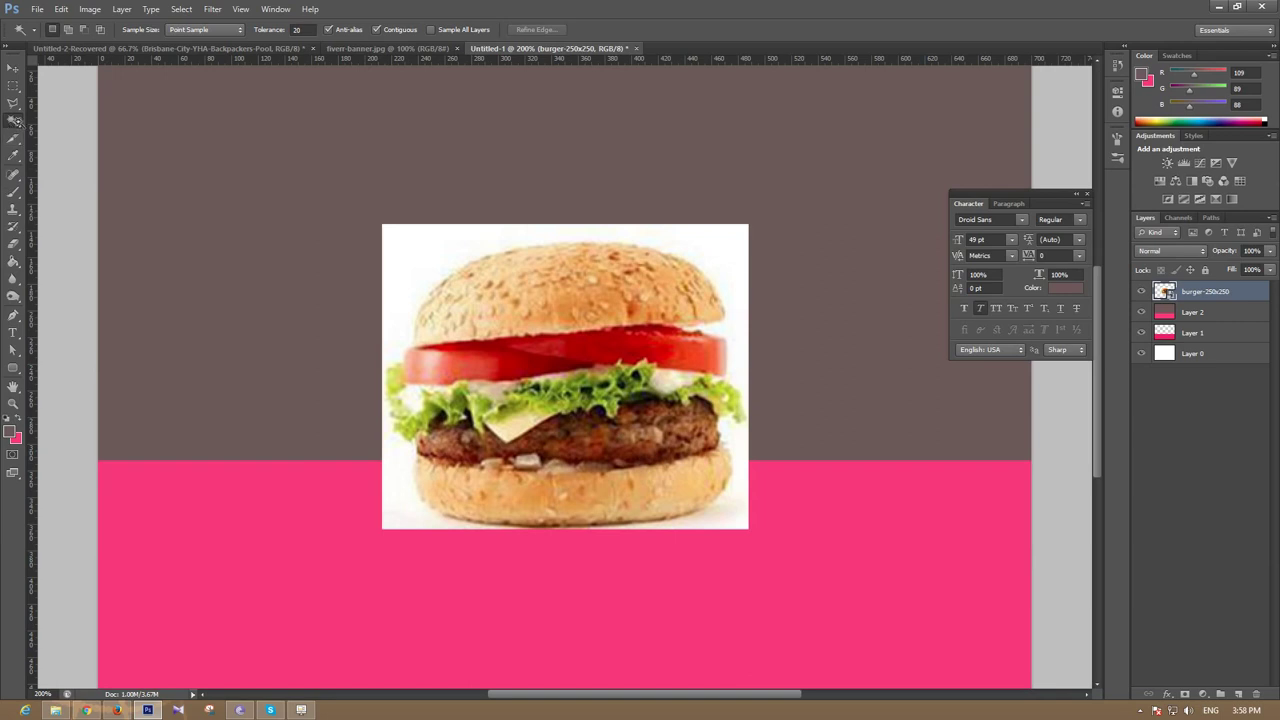
Step: Rasterize the burger smart object layer after Delete fails on its white background
{"action": "left_click", "coordinate": [405, 267]}
{"action": "key", "text": "Delete"}
{"action": "left_click", "coordinate": [643, 266]}
{"action": "key", "text": "Delete"}
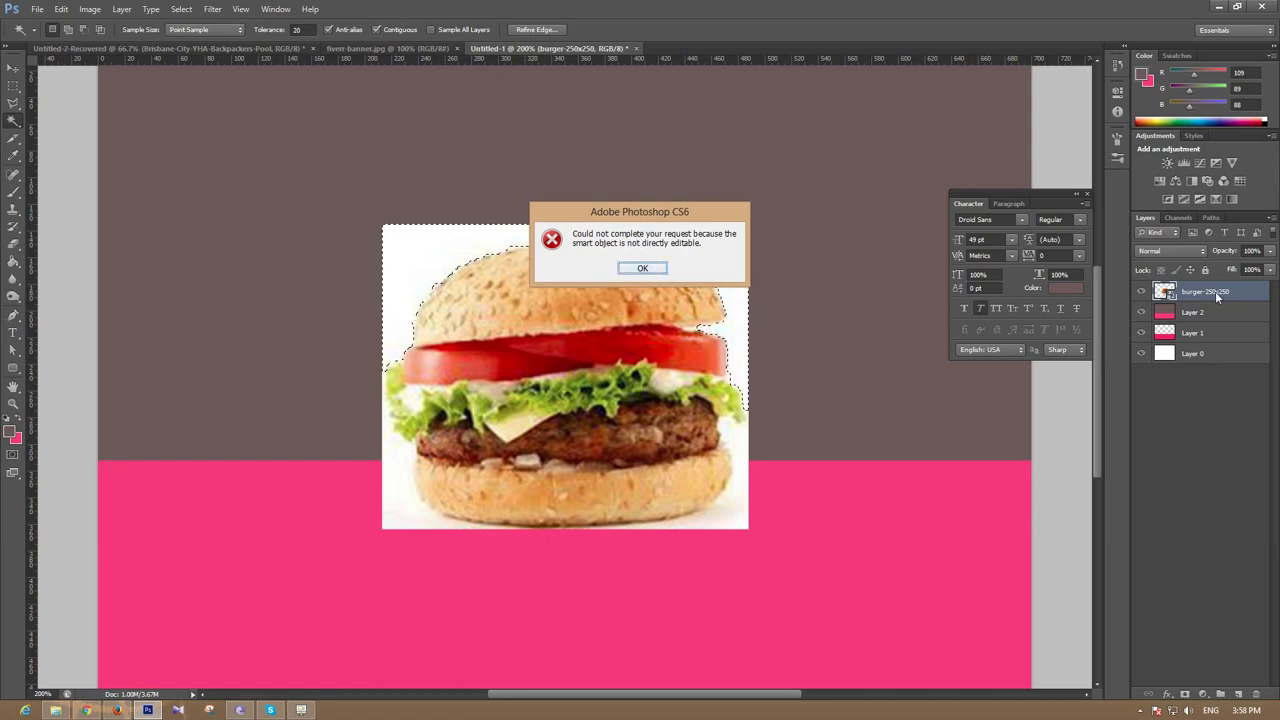
{"action": "left_click", "coordinate": [658, 270]}
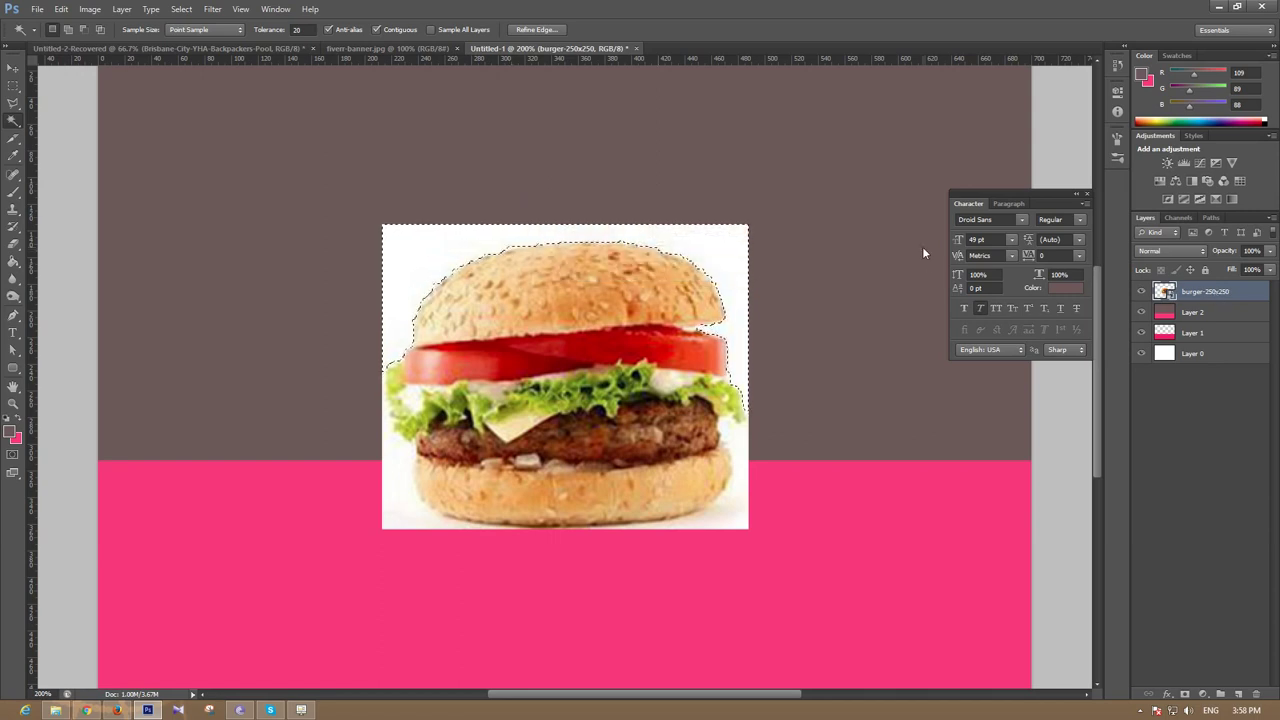
{"action": "right_click", "coordinate": [1216, 290]}
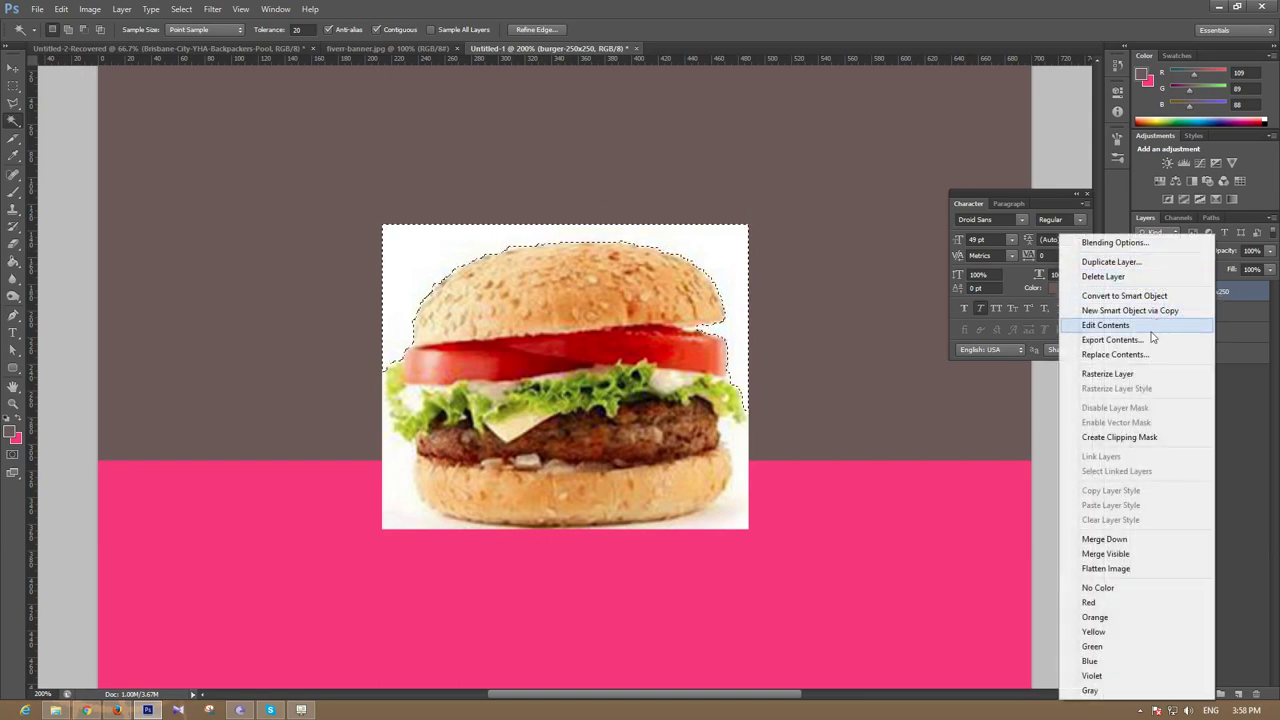
{"action": "left_click", "coordinate": [1128, 374]}
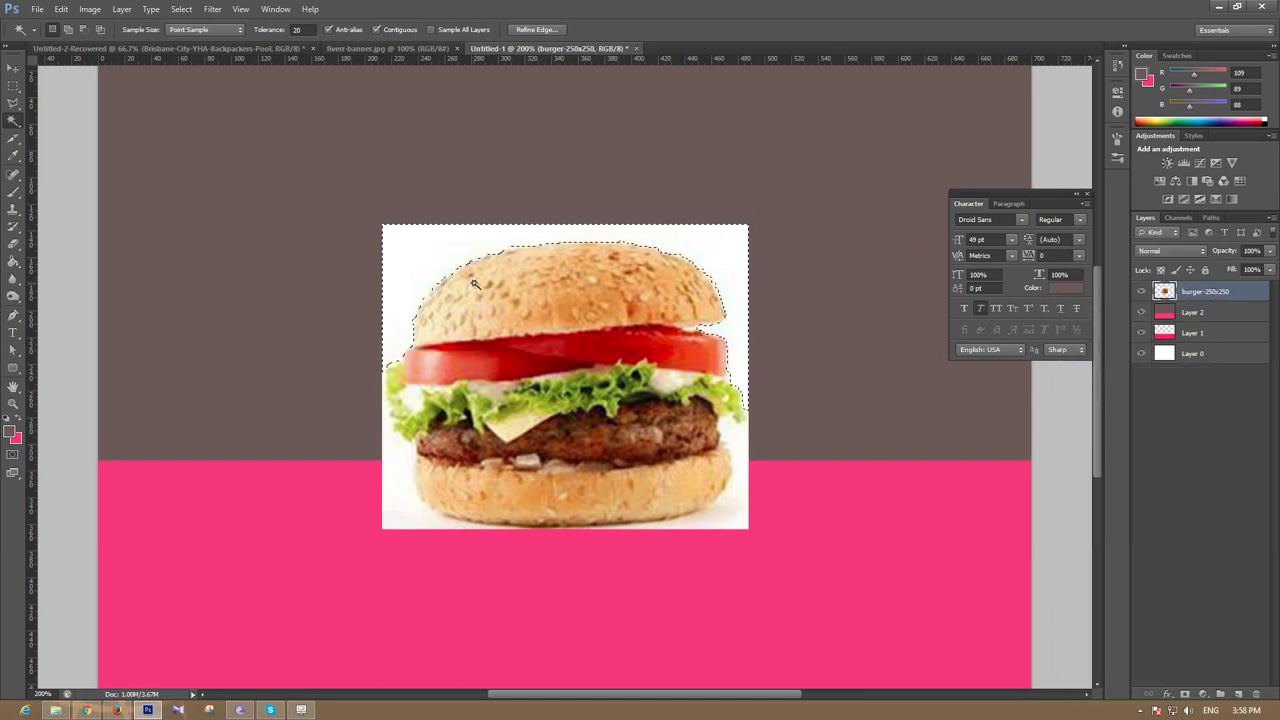
Step: Delete the burger's white background patches with the Magic Wand, then zoom to 300%
{"action": "key", "text": "Delete"}
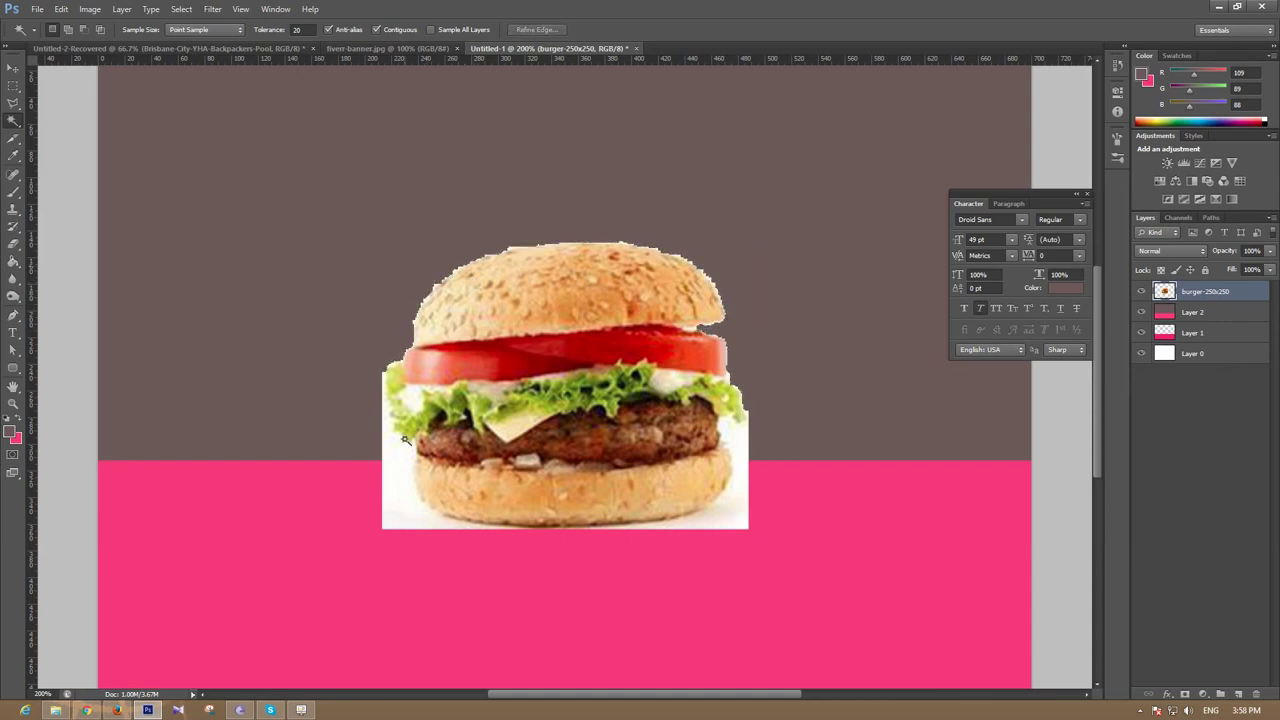
{"action": "left_click", "coordinate": [401, 484]}
{"action": "key", "text": "Delete"}
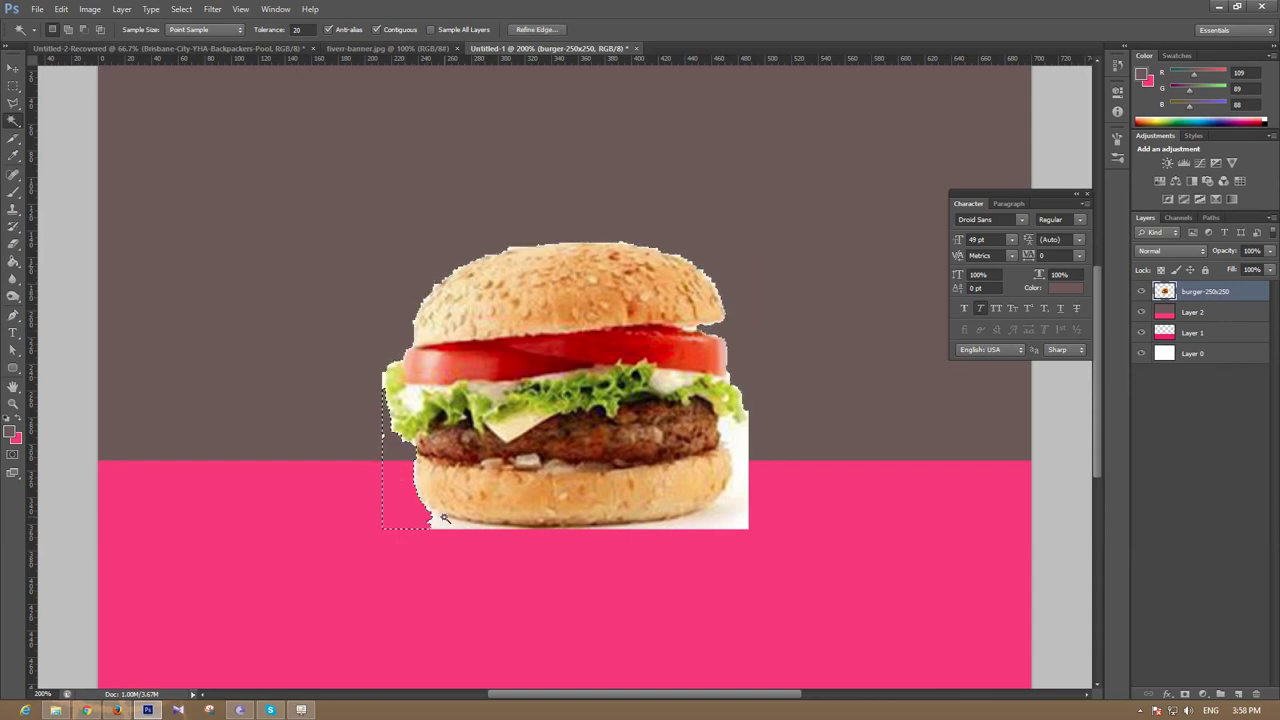
{"action": "left_click", "coordinate": [447, 530]}
{"action": "key", "text": "Delete"}
{"action": "left_click", "coordinate": [737, 463]}
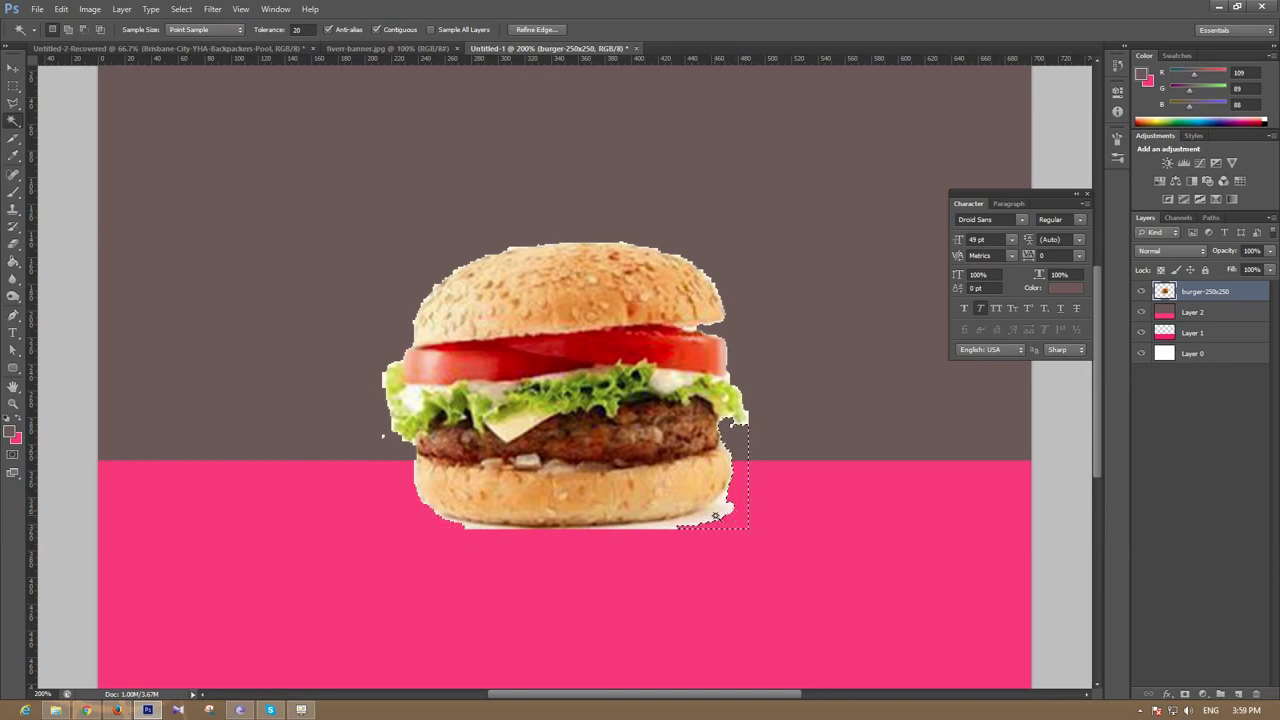
{"action": "key", "text": "ctrl+d"}
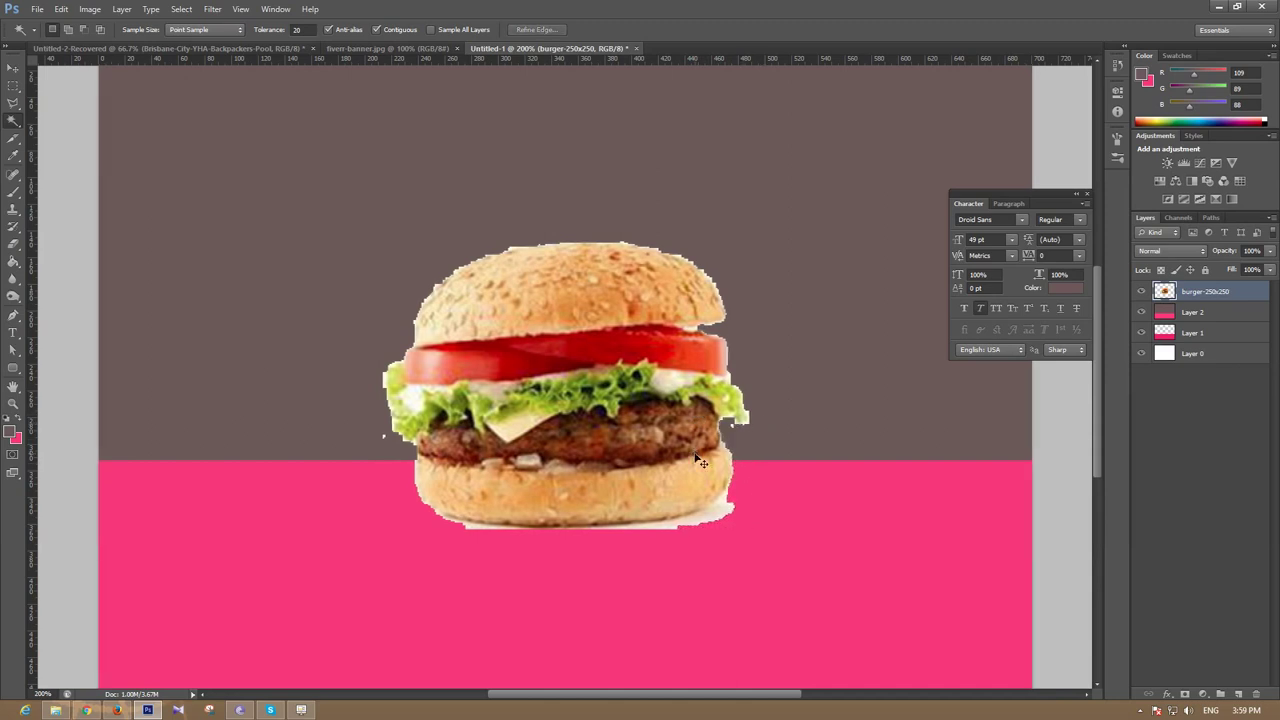
{"action": "key", "text": "ctrl+plus"}
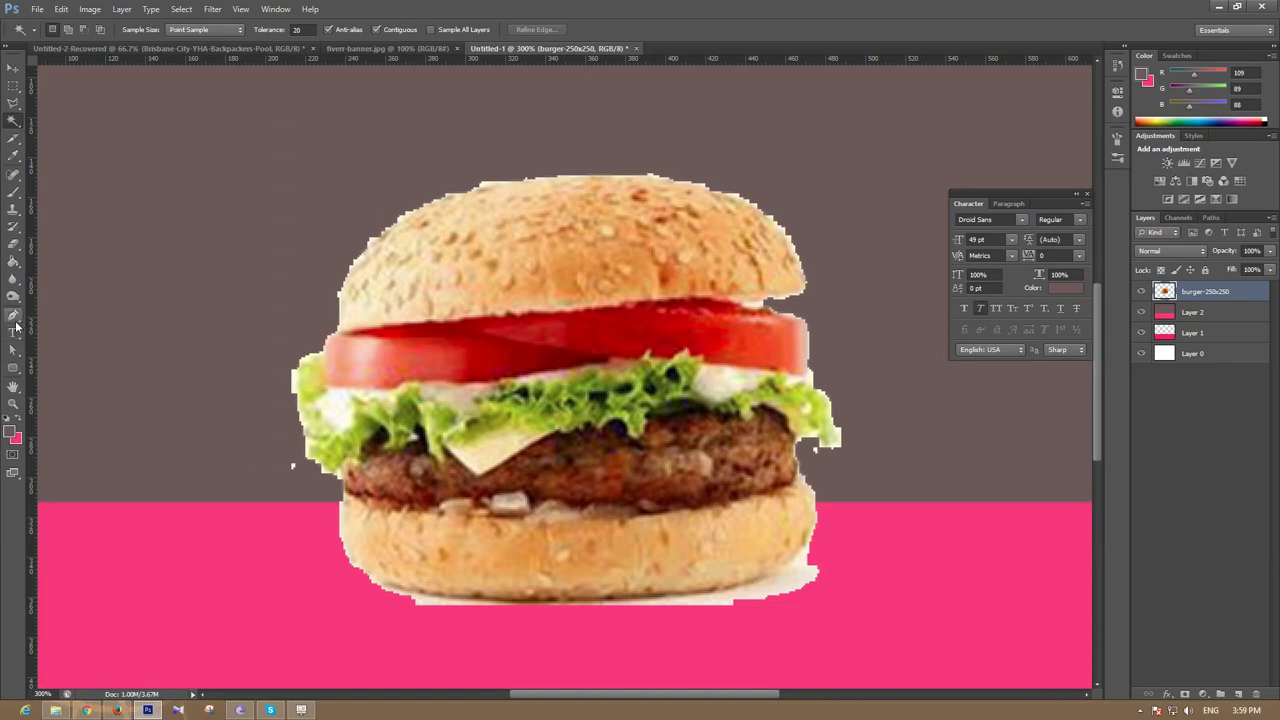
Step: Trace a Pen path down the burger's left edge and along the bun's bottom
{"action": "left_click", "coordinate": [14, 316]}
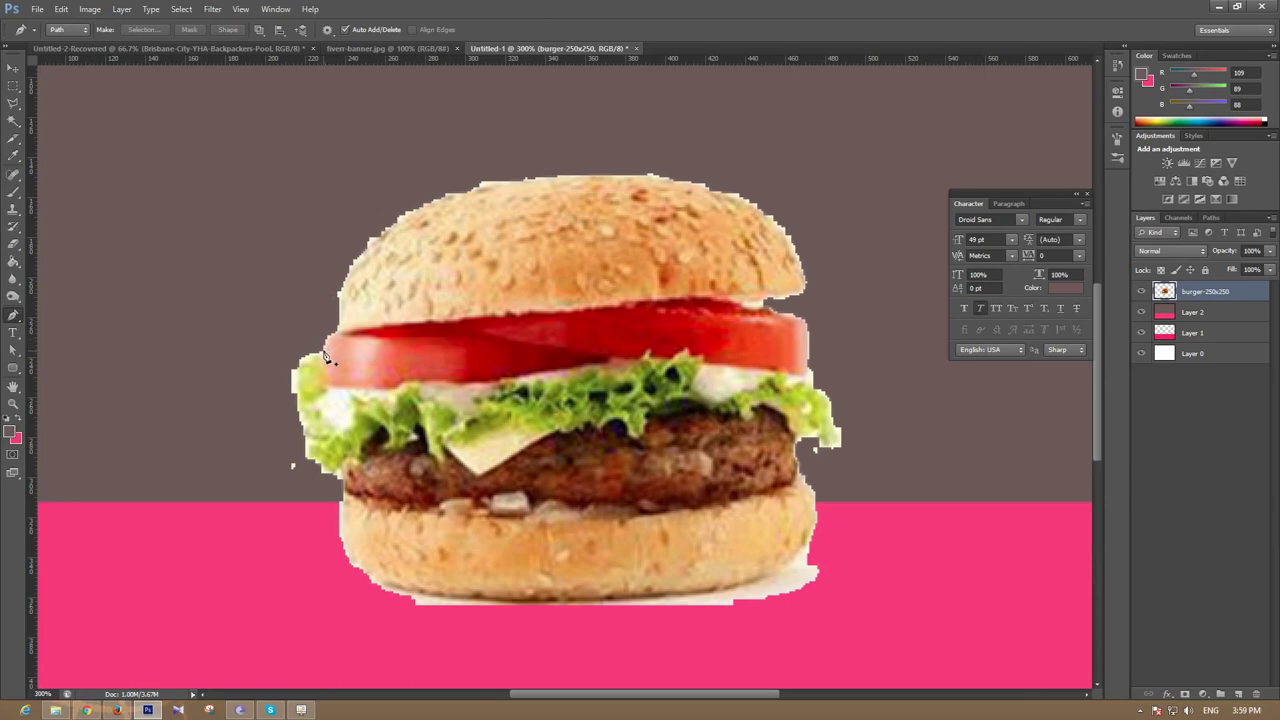
{"action": "left_click", "coordinate": [323, 357]}
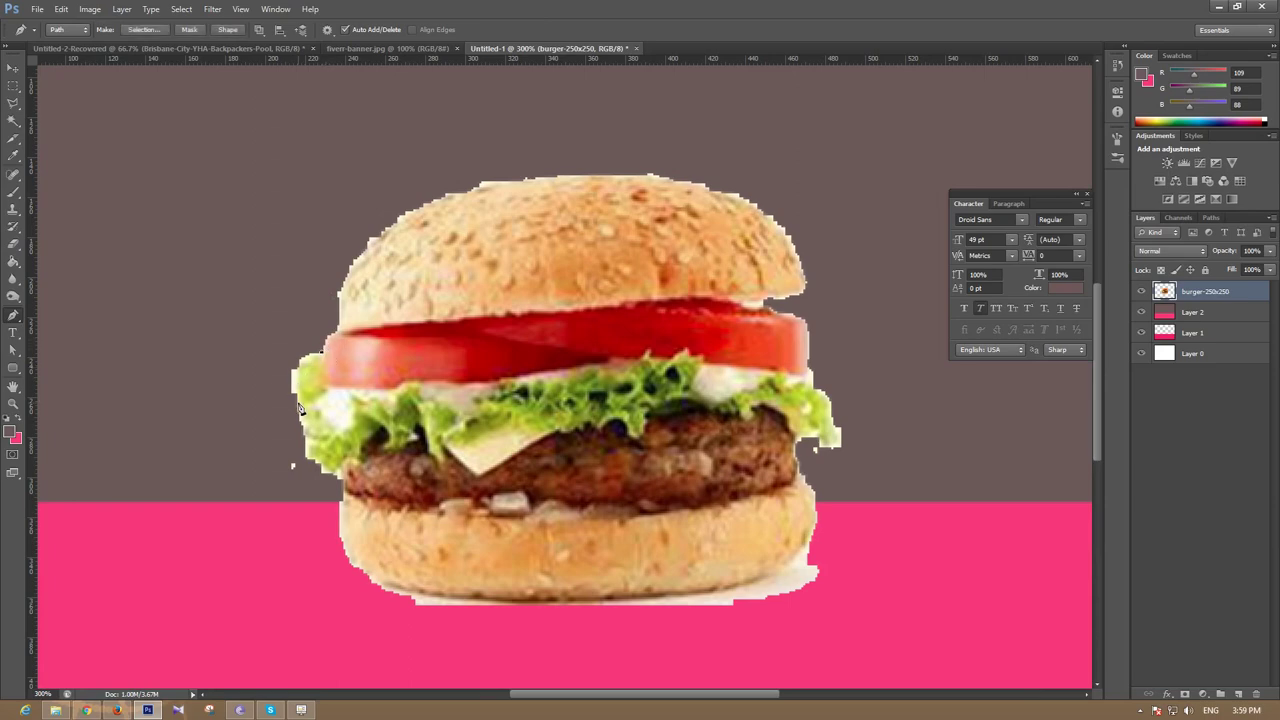
{"action": "left_click_drag", "start_coordinate": [300, 418], "coordinate": [300, 447]}
{"action": "left_click_drag", "start_coordinate": [300, 447], "coordinate": [302, 406]}
{"action": "mouse_move", "coordinate": [340, 479]}
{"action": "left_mouse_down"}
{"action": "mouse_move", "coordinate": [389, 511]}
{"action": "mouse_move", "coordinate": [378, 482]}
{"action": "left_mouse_up"}
{"action": "left_click_drag", "start_coordinate": [381, 486], "coordinate": [376, 488]}
{"action": "left_click_drag", "start_coordinate": [374, 579], "coordinate": [426, 609]}
{"action": "mouse_move", "coordinate": [764, 575]}
{"action": "left_mouse_down"}
{"action": "mouse_move", "coordinate": [850, 527]}
{"action": "mouse_move", "coordinate": [966, 521]}
{"action": "left_mouse_up"}
{"action": "left_click", "coordinate": [763, 578]}
{"action": "mouse_move", "coordinate": [804, 482]}
{"action": "left_mouse_down"}
{"action": "mouse_move", "coordinate": [765, 423]}
{"action": "mouse_move", "coordinate": [770, 407]}
{"action": "mouse_move", "coordinate": [769, 418]}
{"action": "left_mouse_up"}
{"action": "left_click", "coordinate": [805, 484], "text": "alt"}
Step: Close the path around the burger's outside, make it a selection, and delete the fringe
{"action": "left_click_drag", "start_coordinate": [836, 432], "coordinate": [843, 433]}
{"action": "left_click", "coordinate": [810, 437], "text": "alt"}
{"action": "mouse_move", "coordinate": [813, 394]}
{"action": "left_mouse_down"}
{"action": "mouse_move", "coordinate": [768, 356]}
{"action": "mouse_move", "coordinate": [770, 368]}
{"action": "left_mouse_up"}
{"action": "left_click_drag", "start_coordinate": [811, 378], "coordinate": [867, 358]}
{"action": "left_click_drag", "start_coordinate": [931, 541], "coordinate": [832, 645]}
{"action": "left_click", "coordinate": [208, 609]}
{"action": "left_click_drag", "start_coordinate": [142, 441], "coordinate": [201, 288]}
{"action": "left_click", "coordinate": [322, 352]}
{"action": "right_click", "coordinate": [234, 352]}
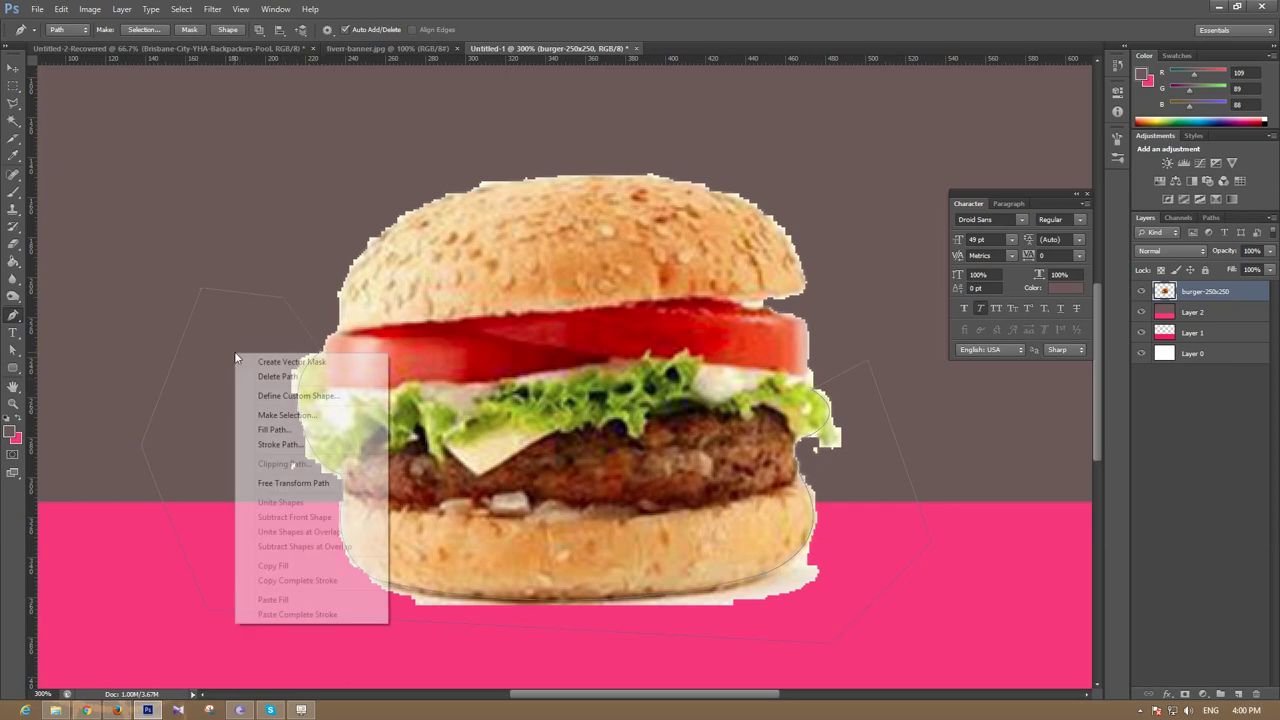
{"action": "left_click", "coordinate": [266, 416]}
{"action": "left_click", "coordinate": [727, 219]}
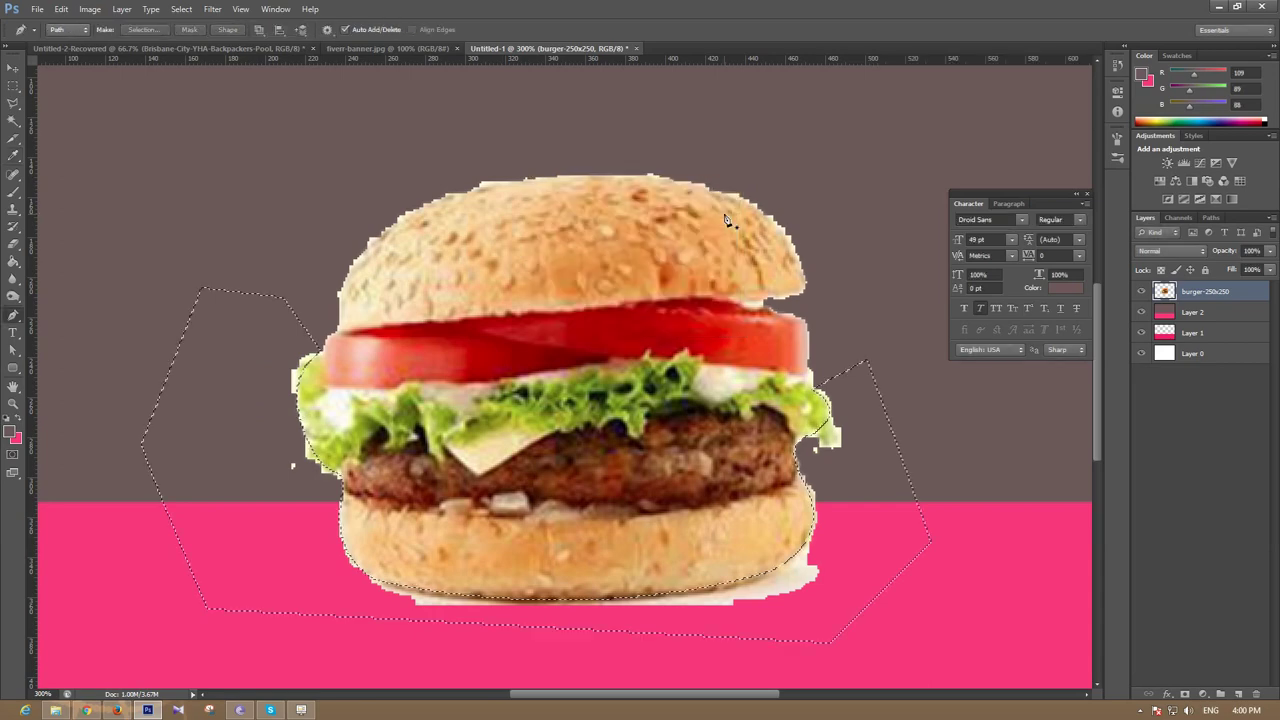
{"action": "key", "text": "Delete"}
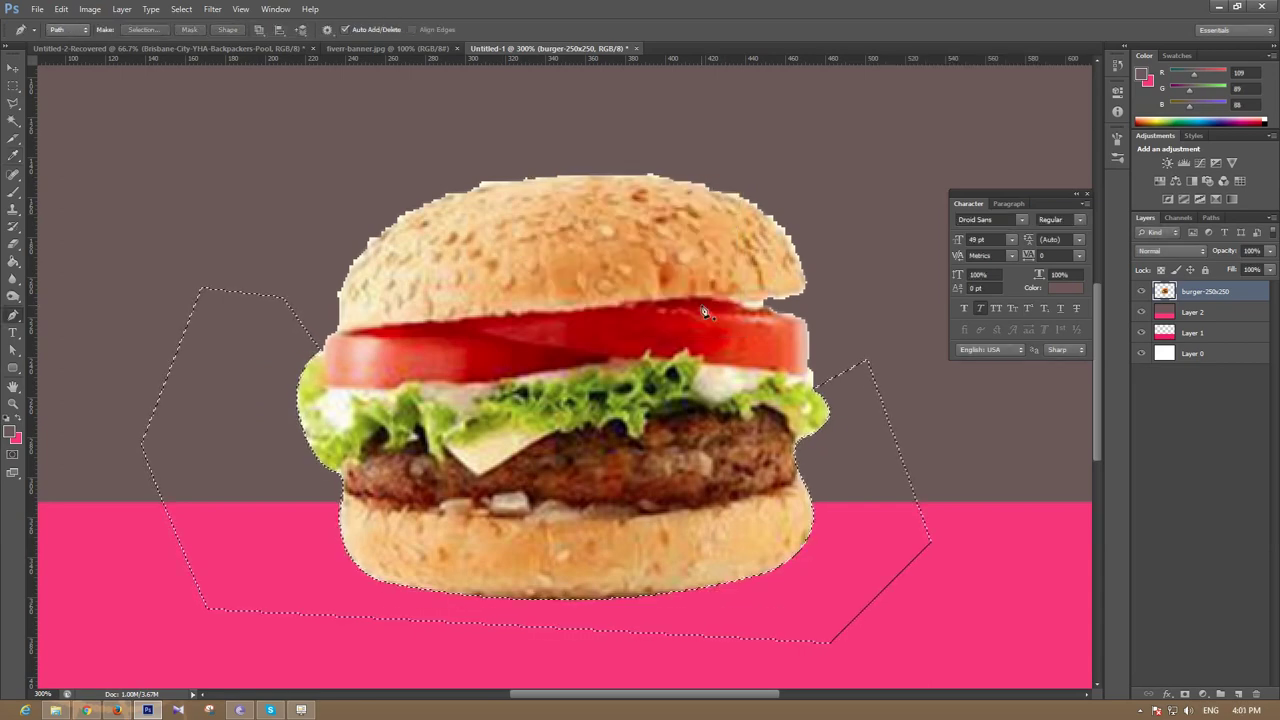
{"action": "key", "text": "ctrl+d"}
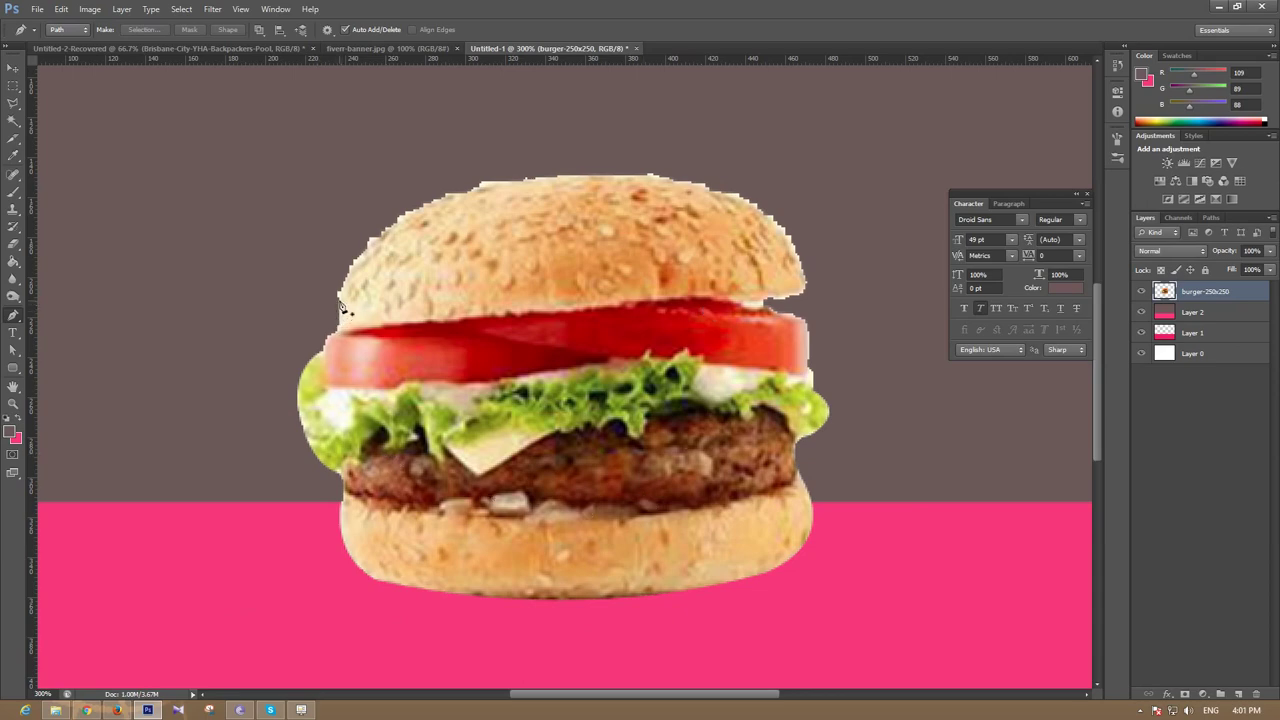
Step: Trace a new Pen path over the top of the bun to its right side
{"action": "left_click", "coordinate": [339, 299]}
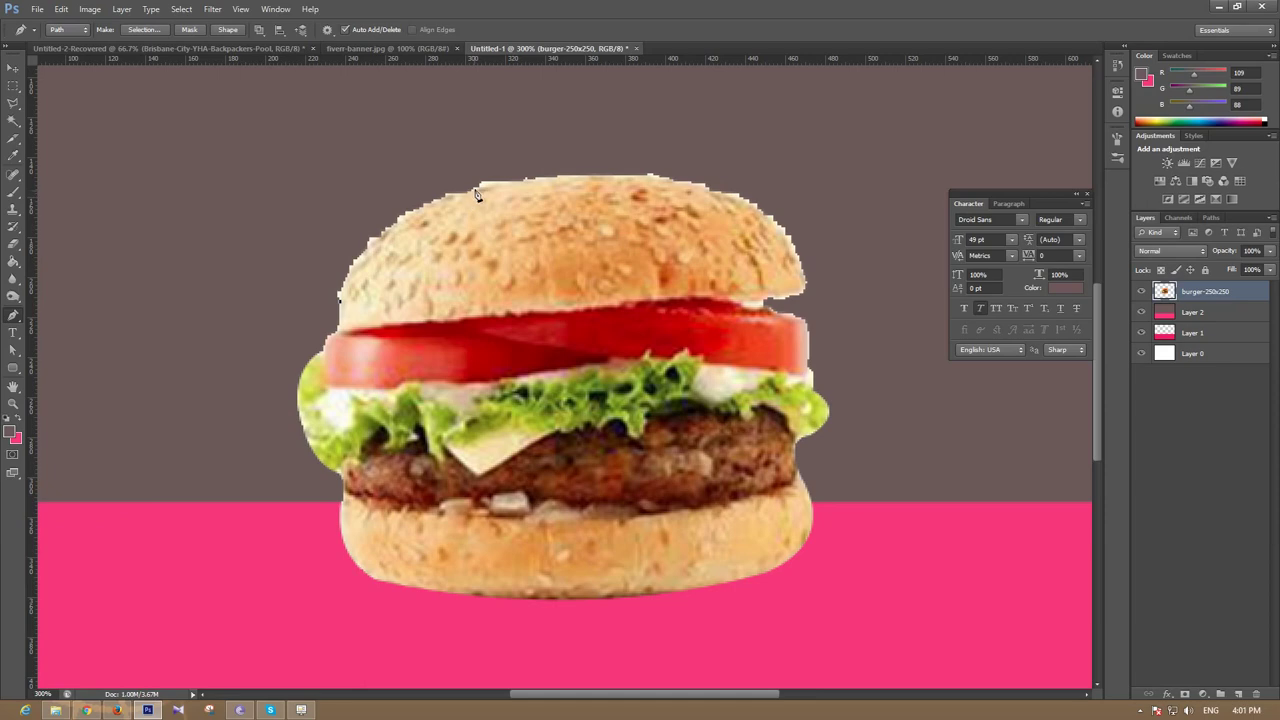
{"action": "left_click_drag", "start_coordinate": [479, 192], "coordinate": [588, 177]}
{"action": "left_click", "coordinate": [479, 188], "text": "alt"}
{"action": "left_click_drag", "start_coordinate": [761, 215], "coordinate": [859, 280]}
{"action": "left_click", "coordinate": [764, 218], "text": "alt"}
{"action": "left_click_drag", "start_coordinate": [805, 284], "coordinate": [810, 325]}
{"action": "left_click_drag", "start_coordinate": [768, 299], "coordinate": [763, 294]}
Step: Close the path above the bun top, convert it to a selection, then deselect
{"action": "left_click", "coordinate": [901, 251]}
{"action": "left_click", "coordinate": [809, 113]}
{"action": "left_click", "coordinate": [261, 126]}
{"action": "left_click", "coordinate": [235, 260]}
{"action": "left_click", "coordinate": [342, 306]}
{"action": "right_click", "coordinate": [328, 199]}
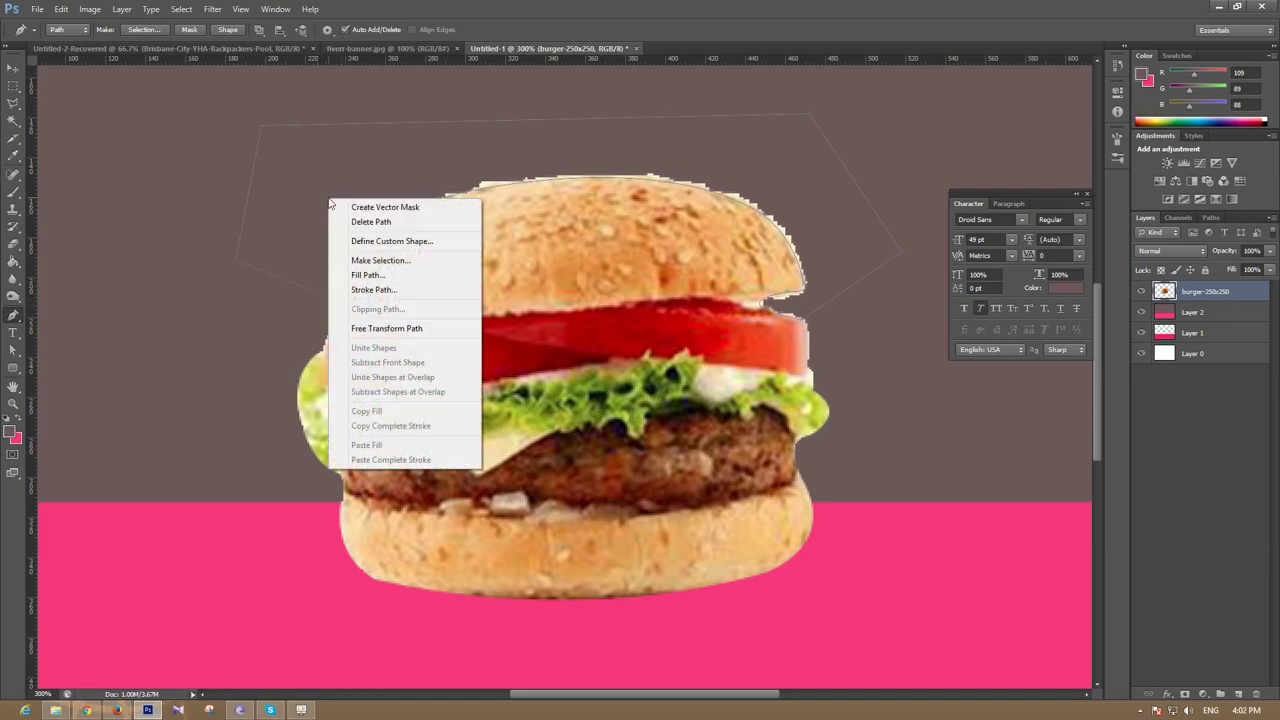
{"action": "left_click", "coordinate": [372, 260]}
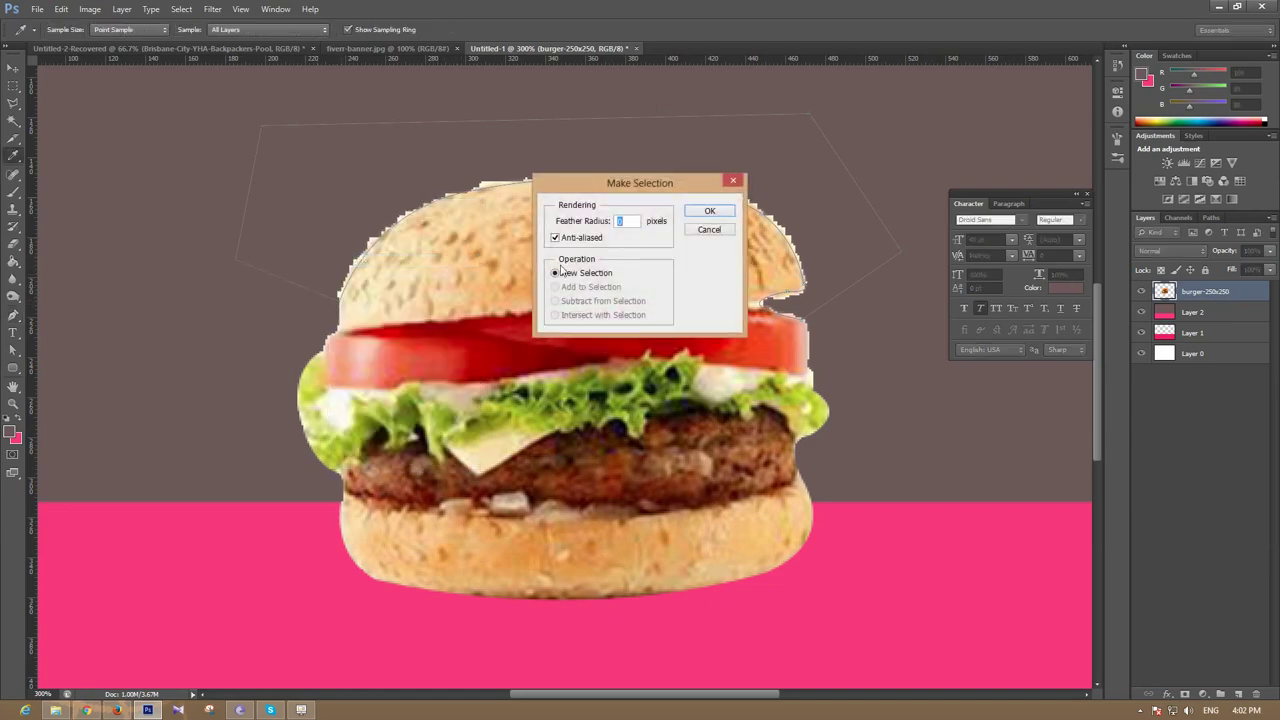
{"action": "left_click", "coordinate": [709, 211]}
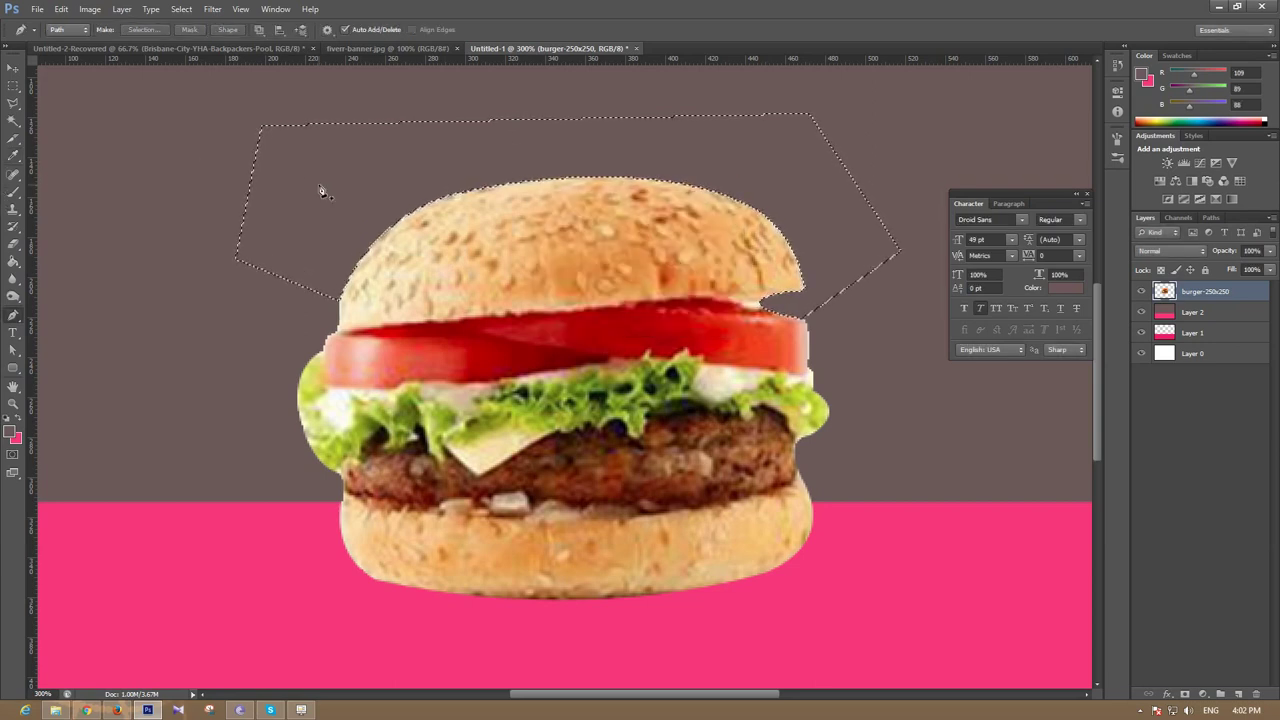
{"action": "key", "text": "ctrl+d"}
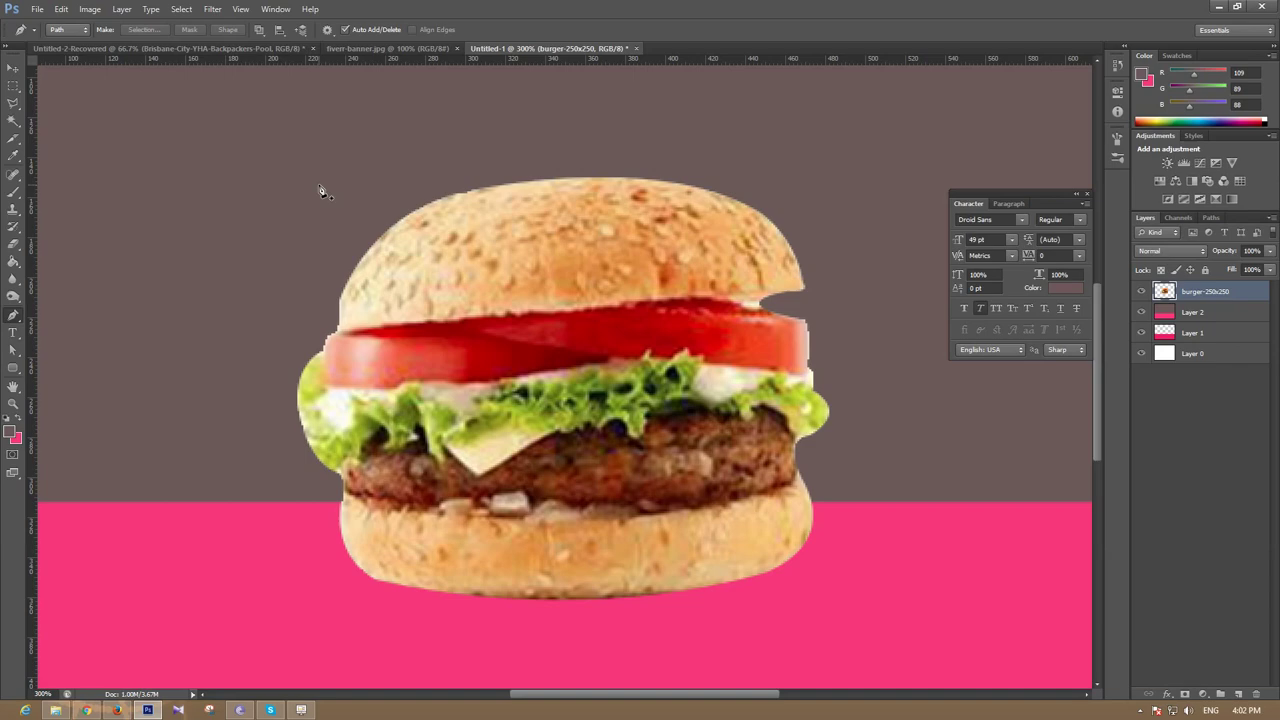
Step: Zoom out to 100% and nudge the large burger slightly down
{"action": "left_click", "coordinate": [13, 72]}
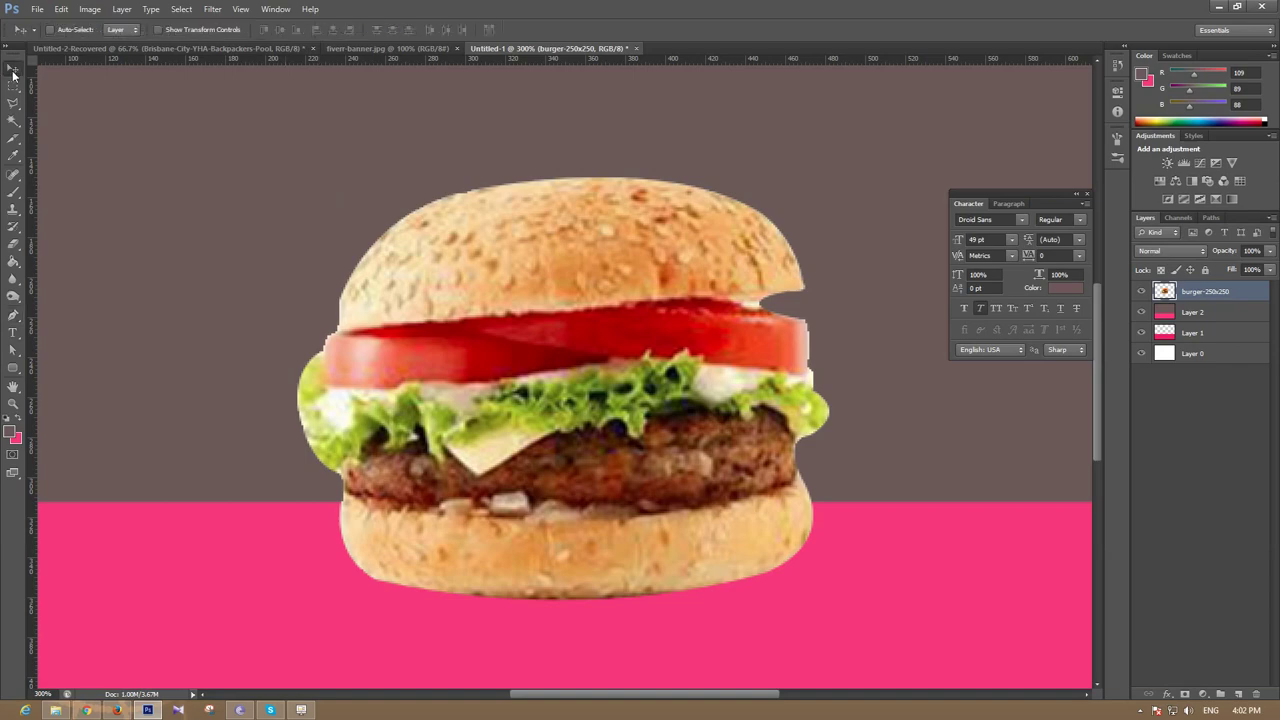
{"action": "key", "text": "ctrl+minus"}
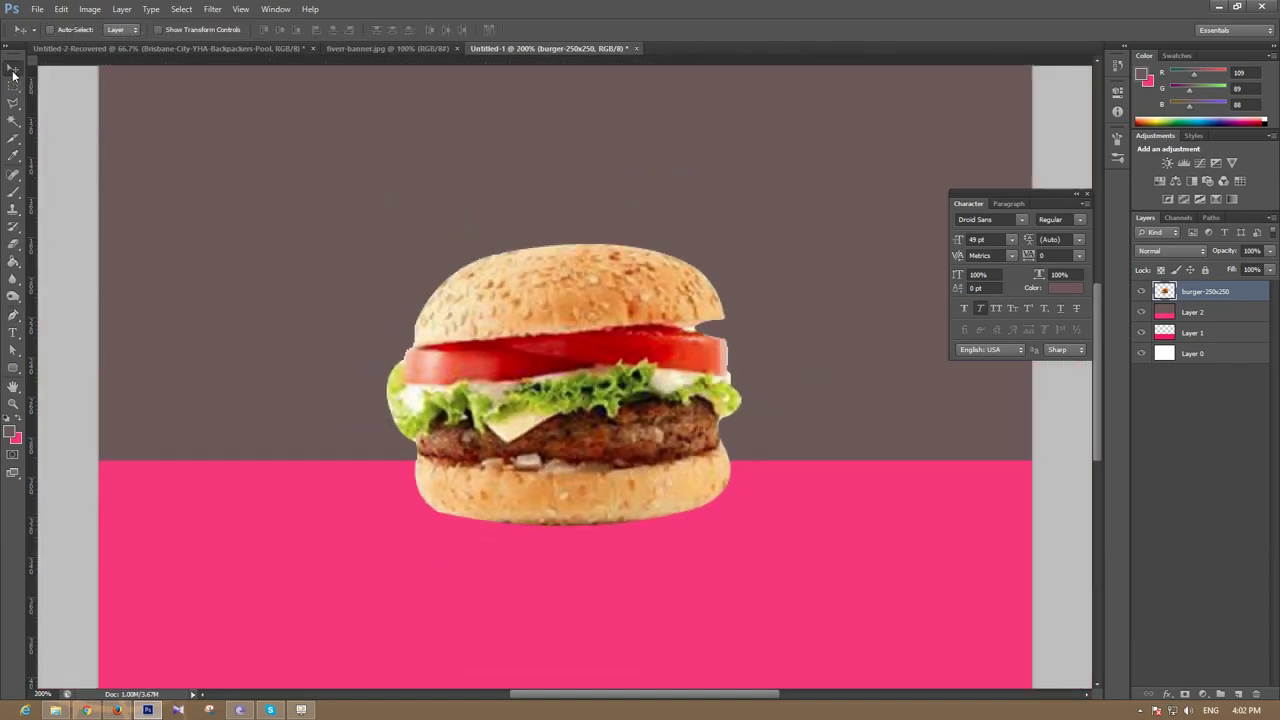
{"action": "key", "text": "ctrl+minus"}
{"action": "key", "text": "ctrl+minus"}
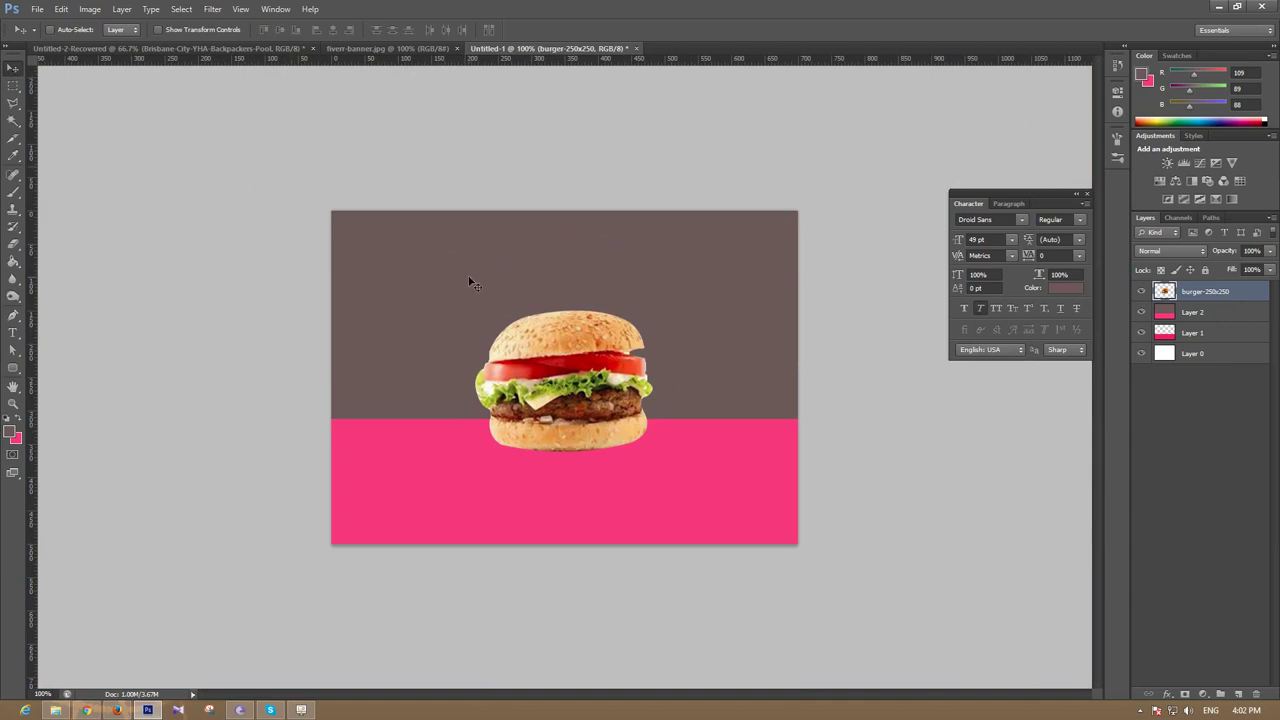
{"action": "mouse_move", "coordinate": [589, 382]}
{"action": "left_mouse_down"}
{"action": "mouse_move", "coordinate": [578, 412]}
{"action": "mouse_move", "coordinate": [588, 396]}
{"action": "left_mouse_up"}
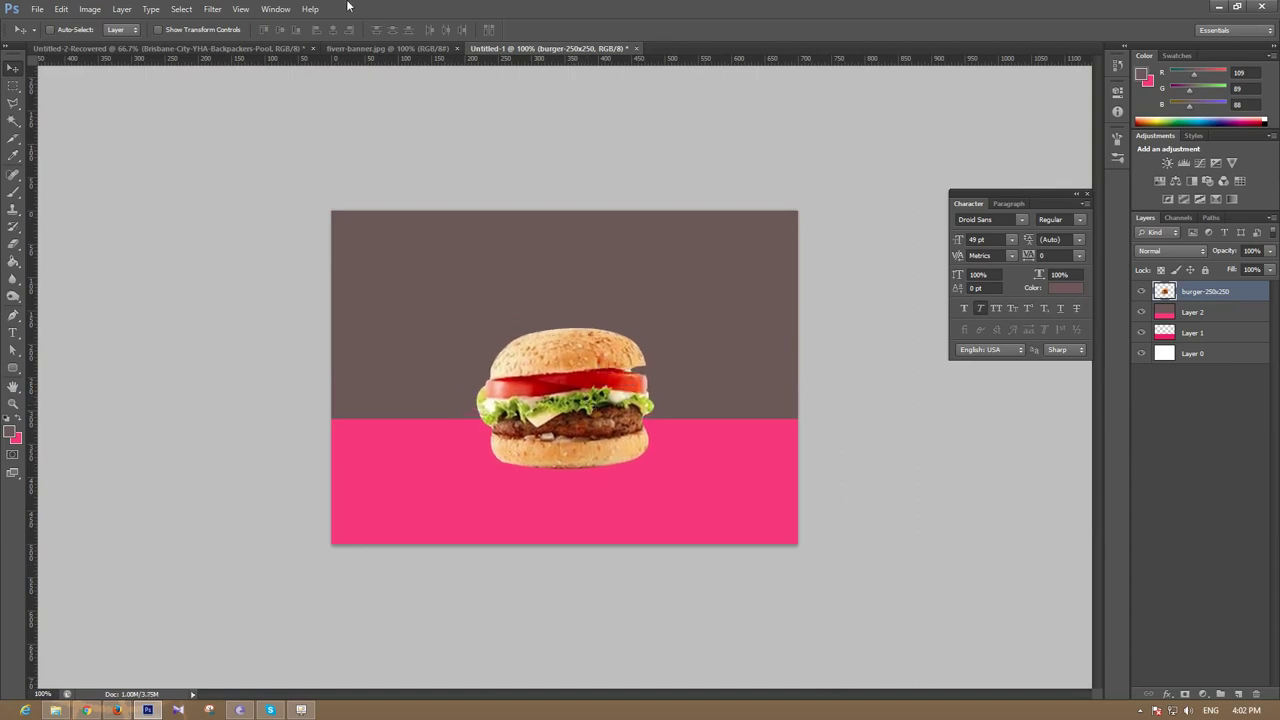
Step: Hide the large burger and place mcdonalds_quarterpounder on a new layer
{"action": "left_click", "coordinate": [1220, 694]}
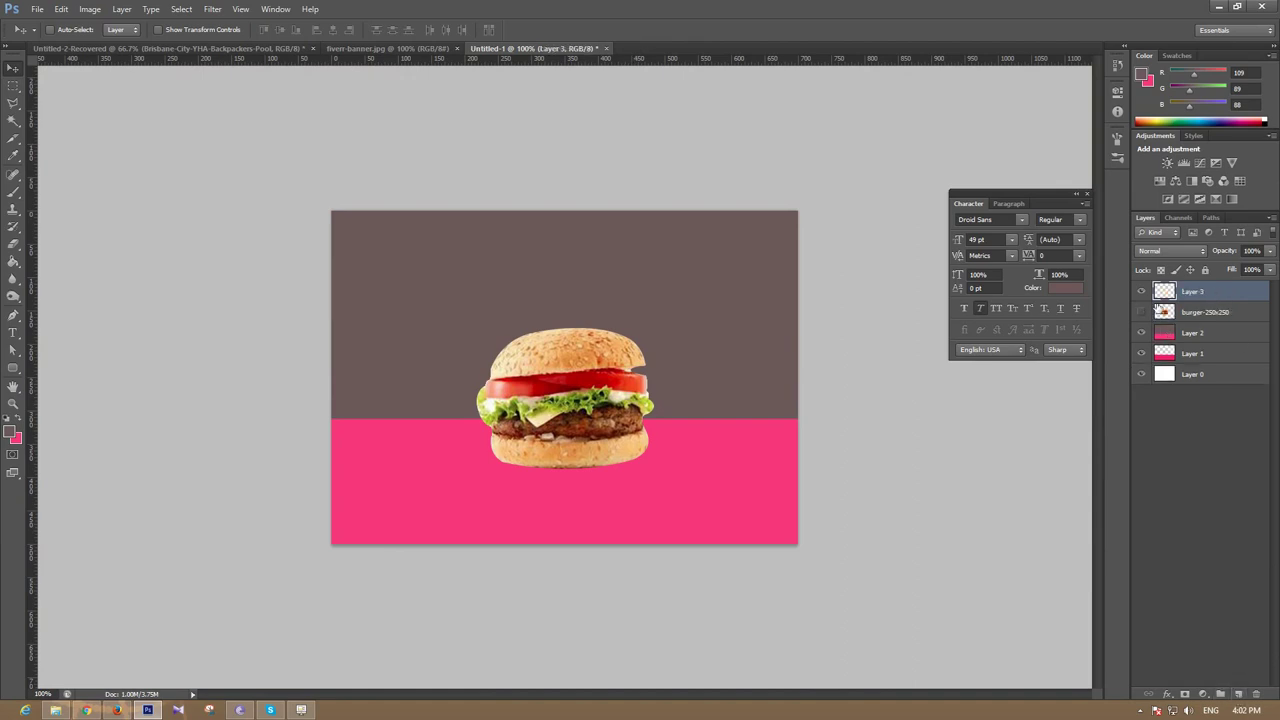
{"action": "left_click", "coordinate": [1141, 312]}
{"action": "left_click", "coordinate": [36, 9]}
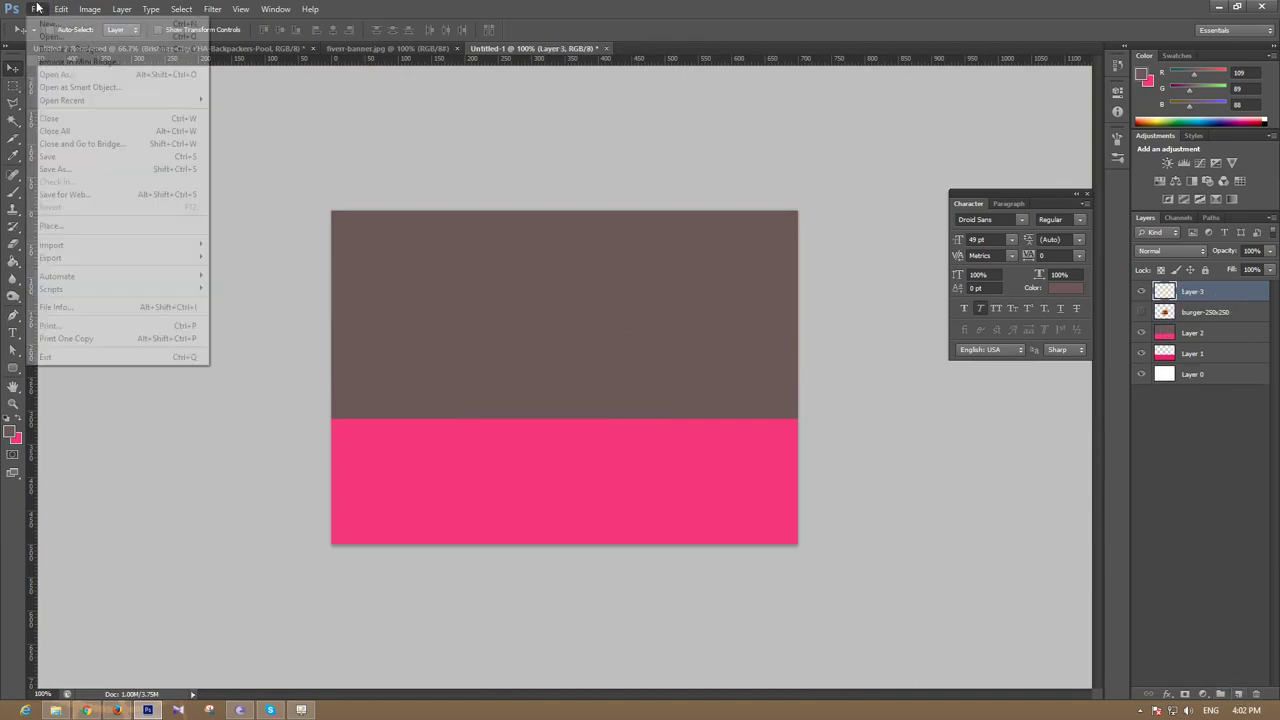
{"action": "left_click", "coordinate": [61, 222]}
{"action": "left_click_drag", "start_coordinate": [934, 212], "coordinate": [935, 343]}
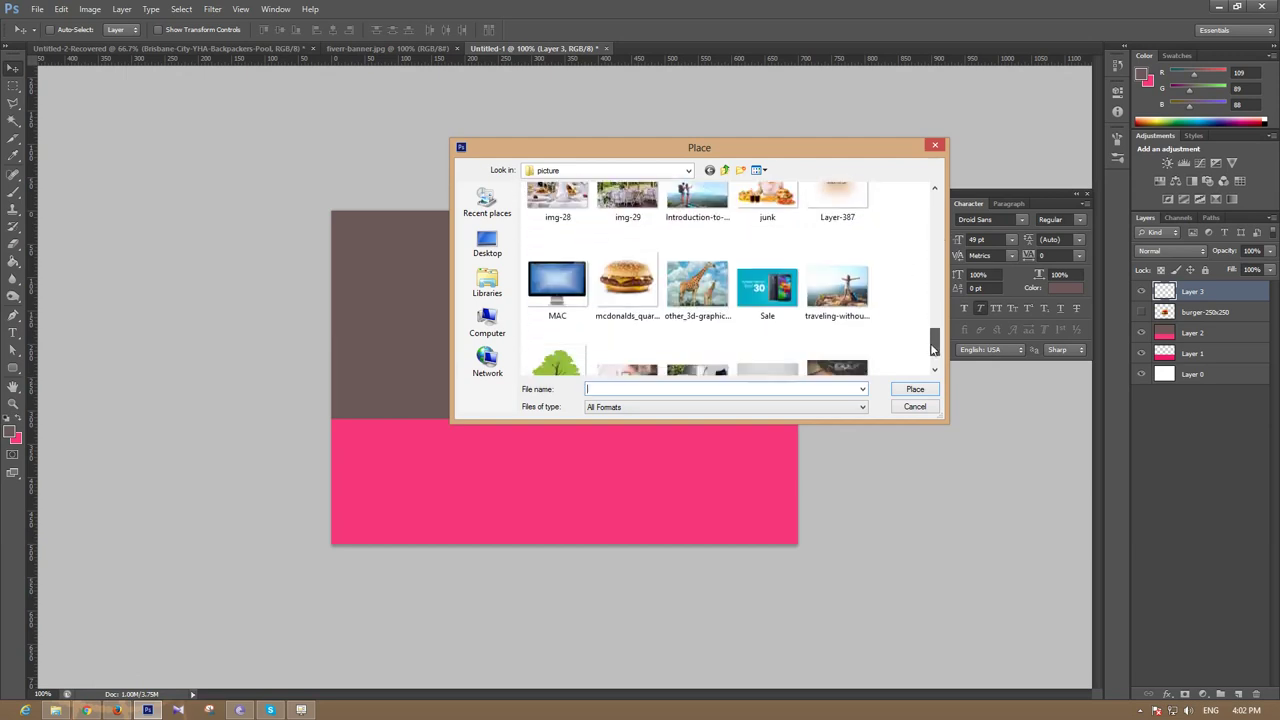
{"action": "double_click", "coordinate": [618, 270]}
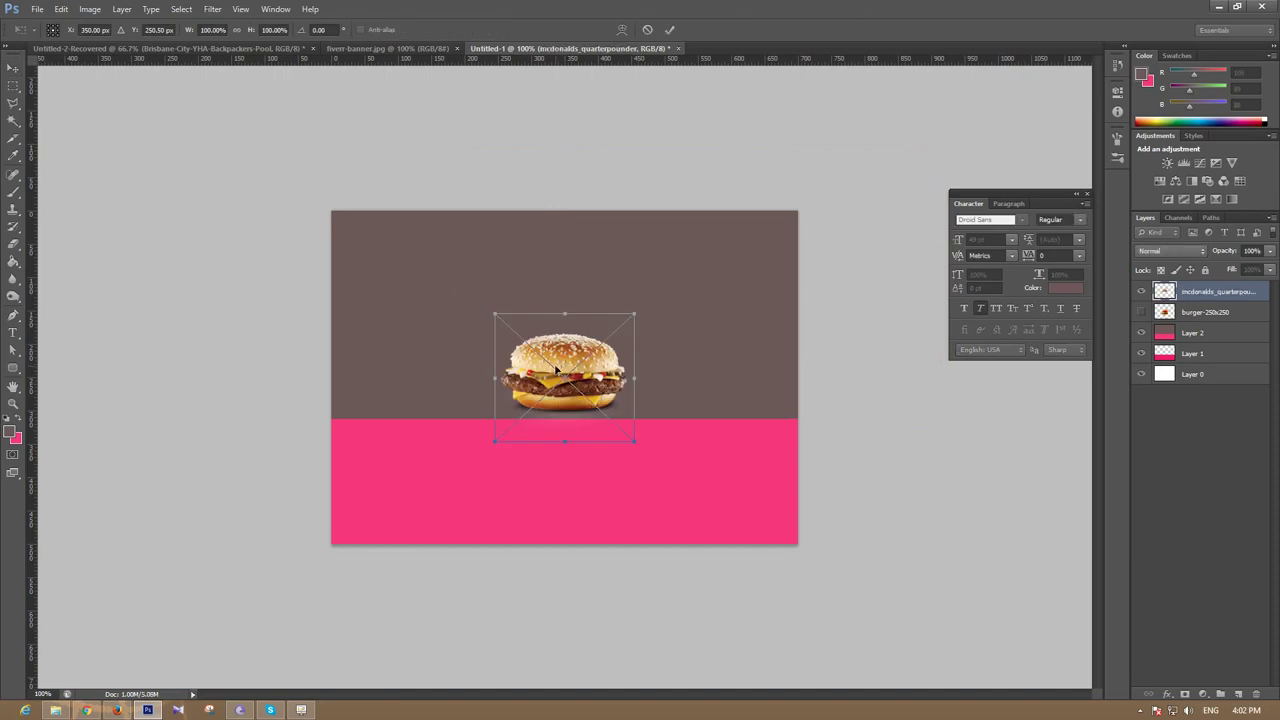
{"action": "key", "text": "Return"}
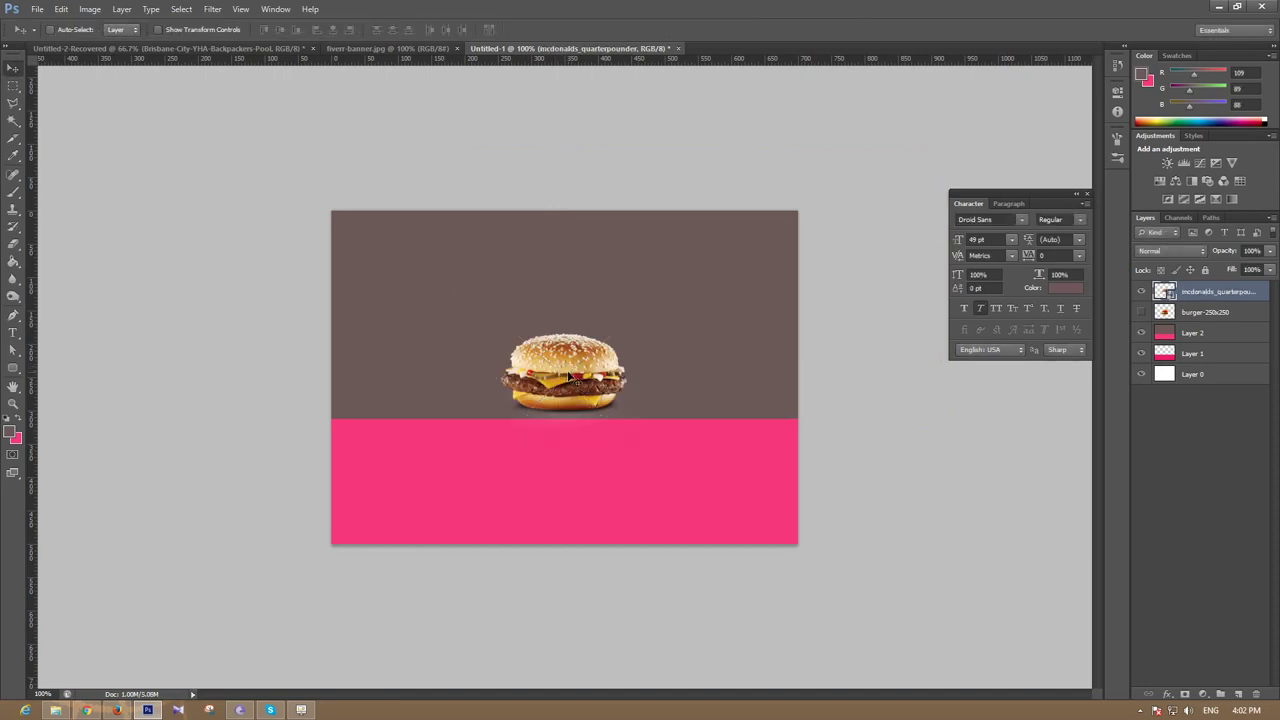
Step: Move the quarter-pounder left of the large burger and scale it to about 65%
{"action": "left_click_drag", "start_coordinate": [568, 376], "coordinate": [446, 393]}
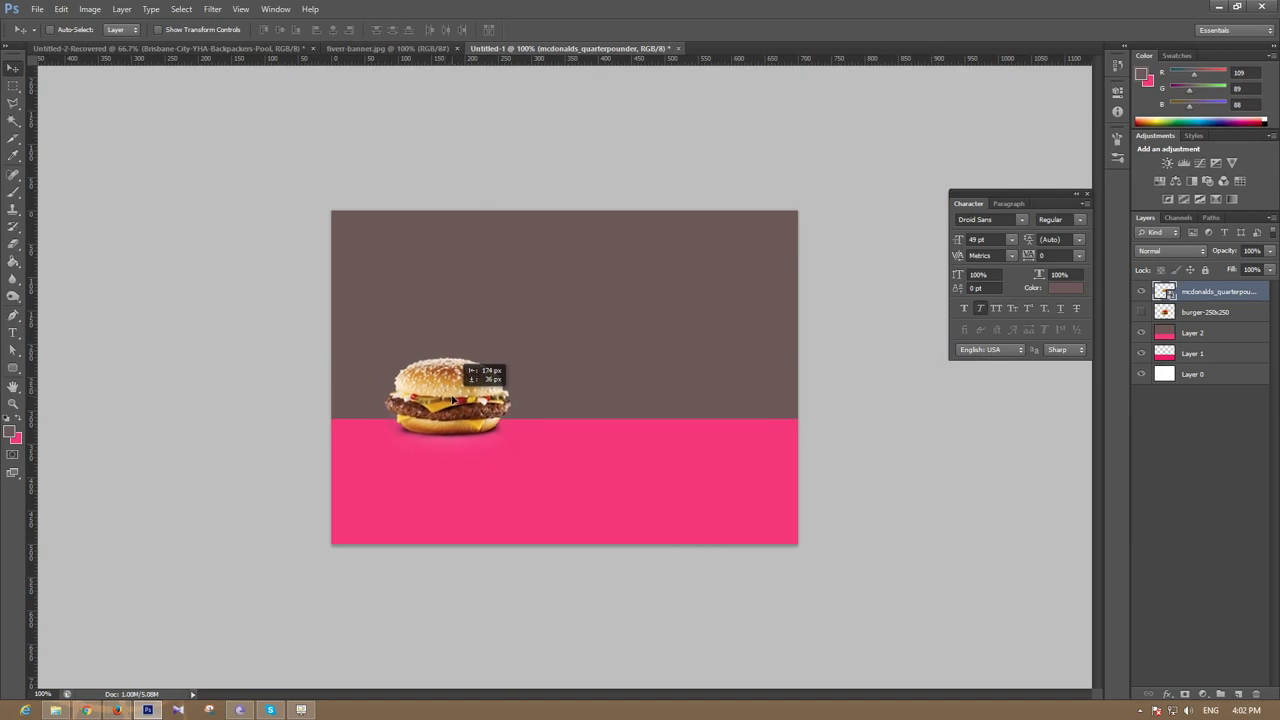
{"action": "left_click_drag", "start_coordinate": [446, 393], "coordinate": [458, 420]}
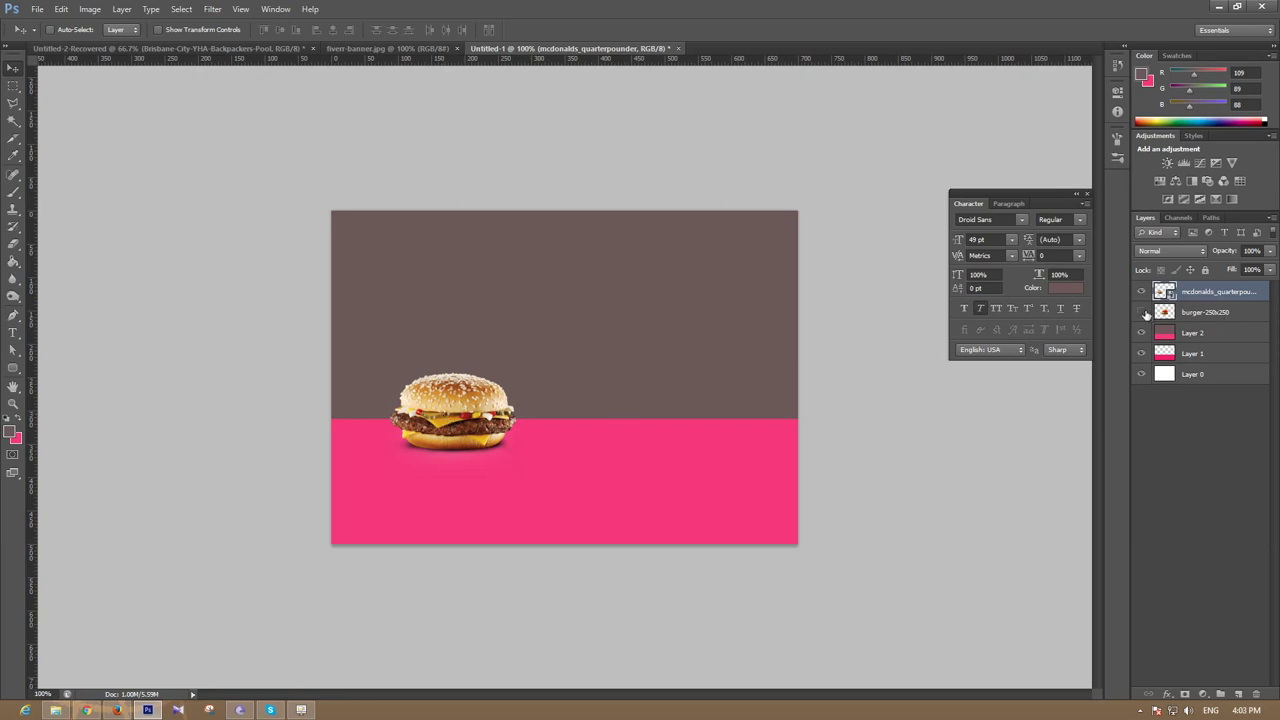
{"action": "left_click", "coordinate": [1141, 312]}
{"action": "left_click_drag", "start_coordinate": [487, 403], "coordinate": [460, 403]}
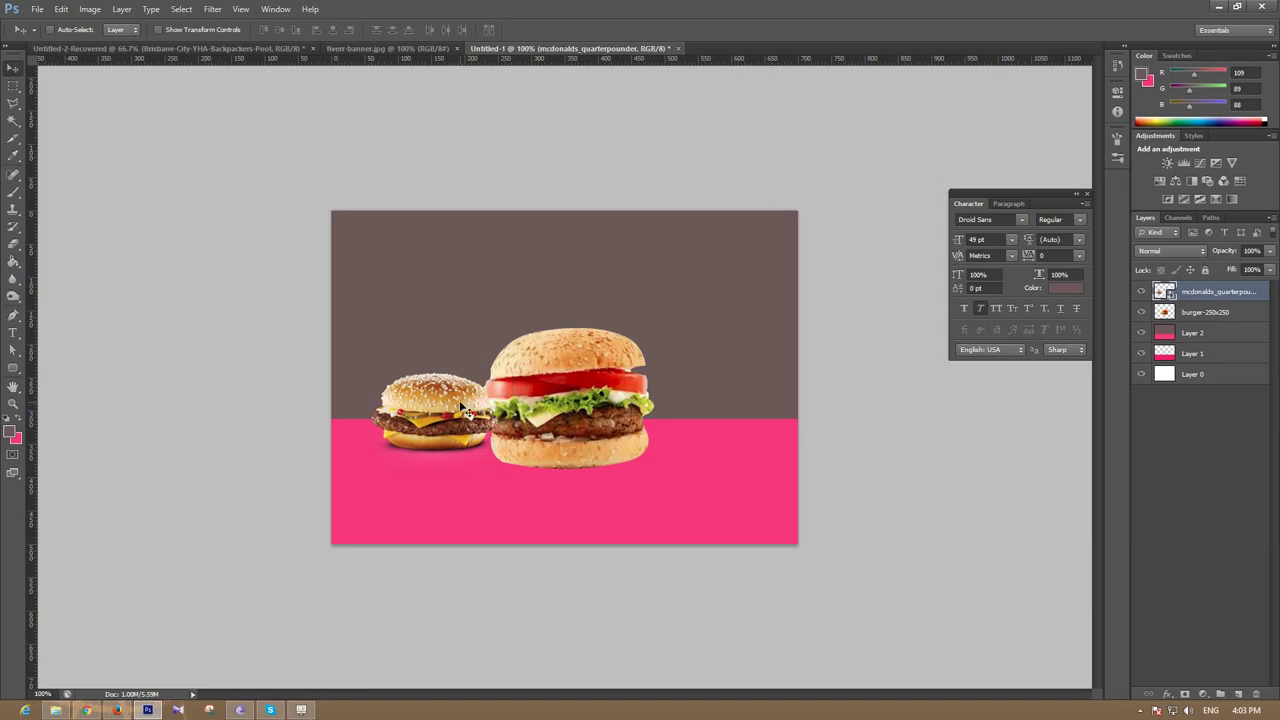
{"action": "key", "text": "ctrl+t"}
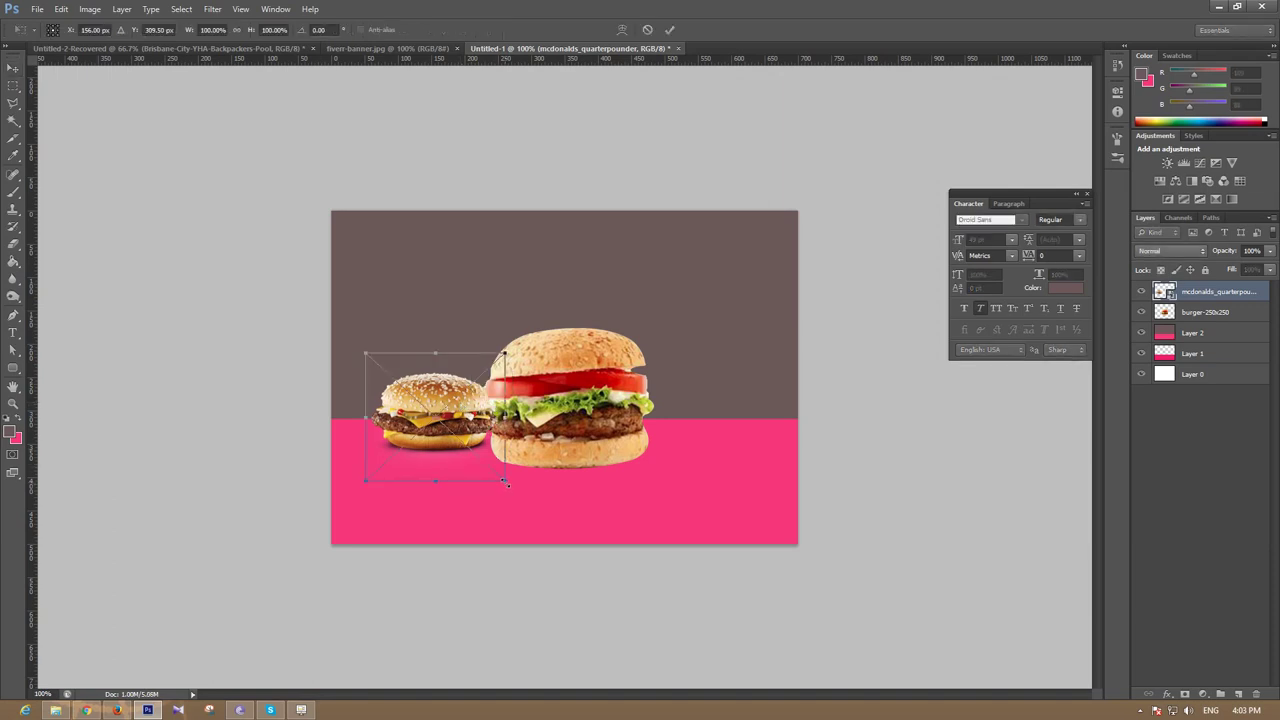
{"action": "left_click_drag", "start_coordinate": [505, 482], "coordinate": [492, 447]}
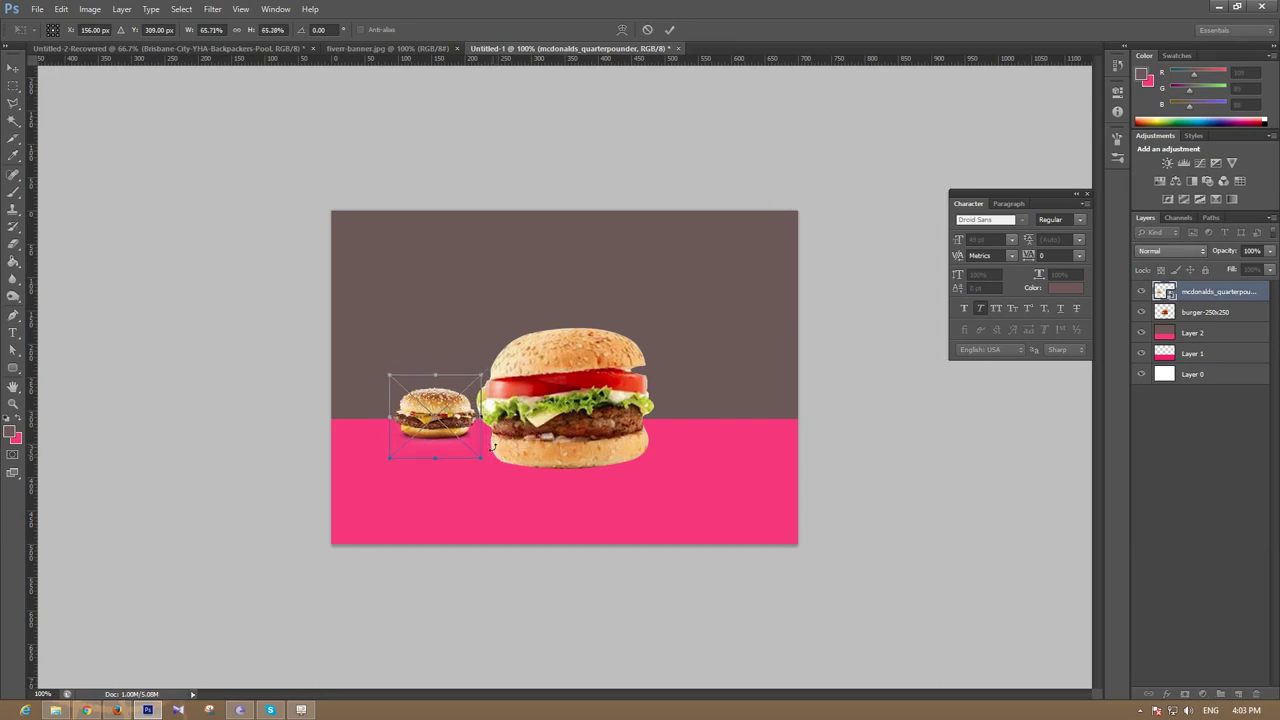
{"action": "key", "text": "Return"}
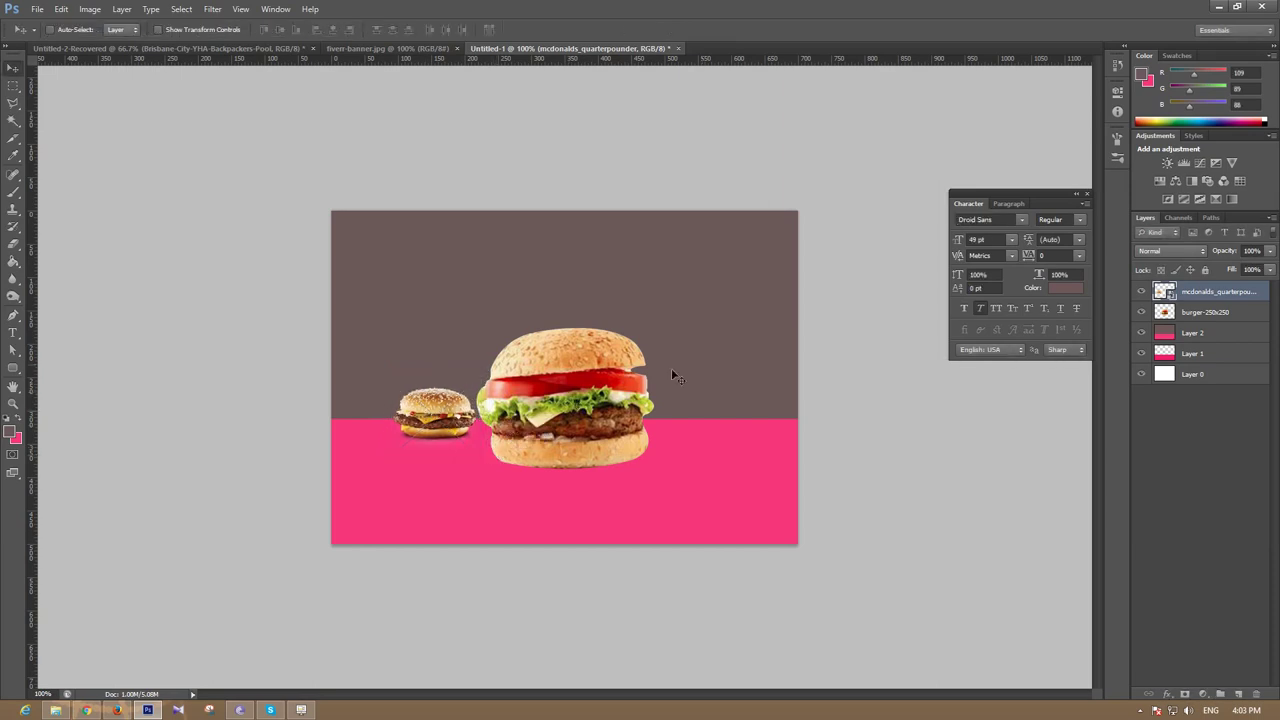
Step: Scale the burger-250x250 layer to about 86% and nudge it slightly left
{"action": "left_click", "coordinate": [1216, 313]}
{"action": "key", "text": "ctrl+t"}
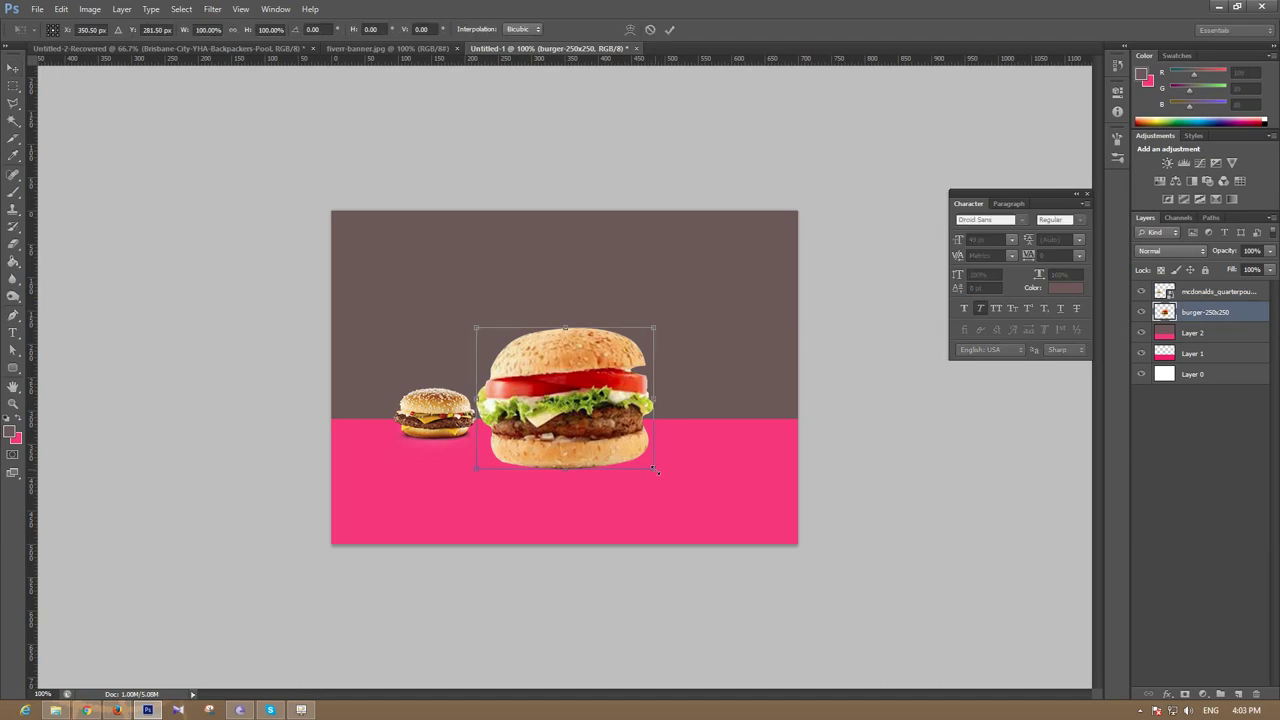
{"action": "left_click_drag", "start_coordinate": [655, 470], "coordinate": [643, 461]}
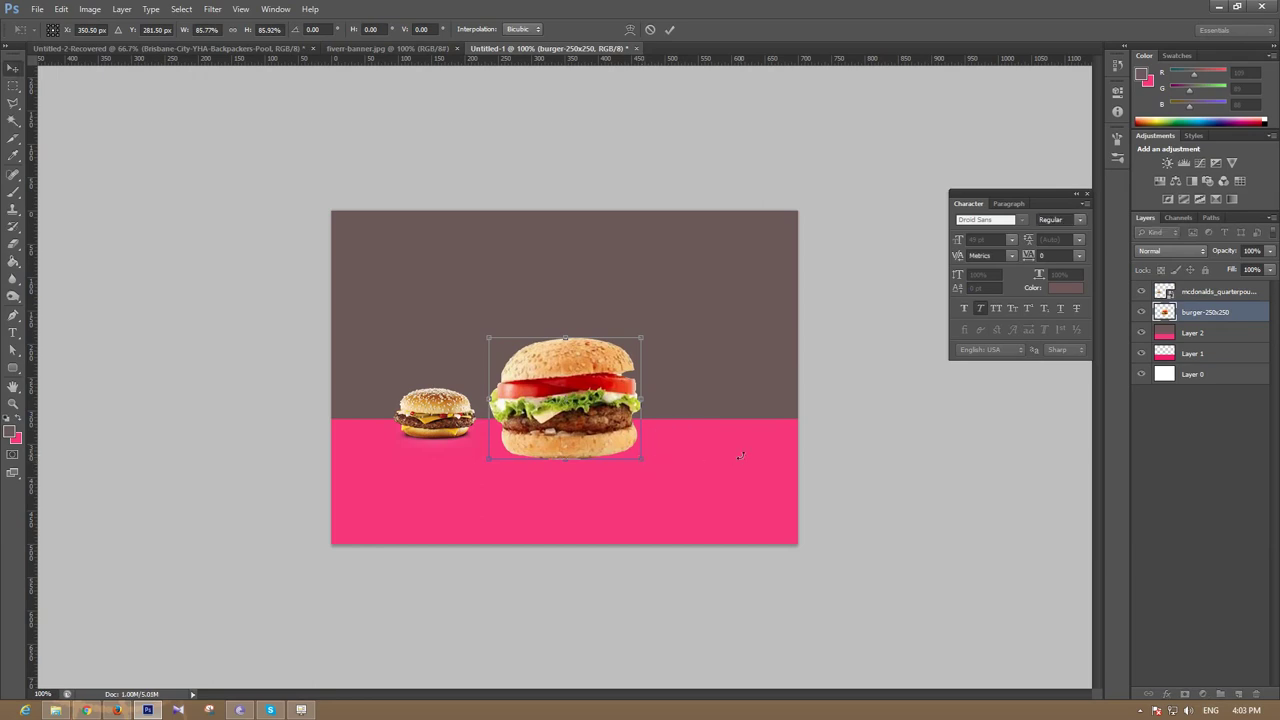
{"action": "key", "text": "Return"}
{"action": "left_click_drag", "start_coordinate": [599, 426], "coordinate": [582, 421]}
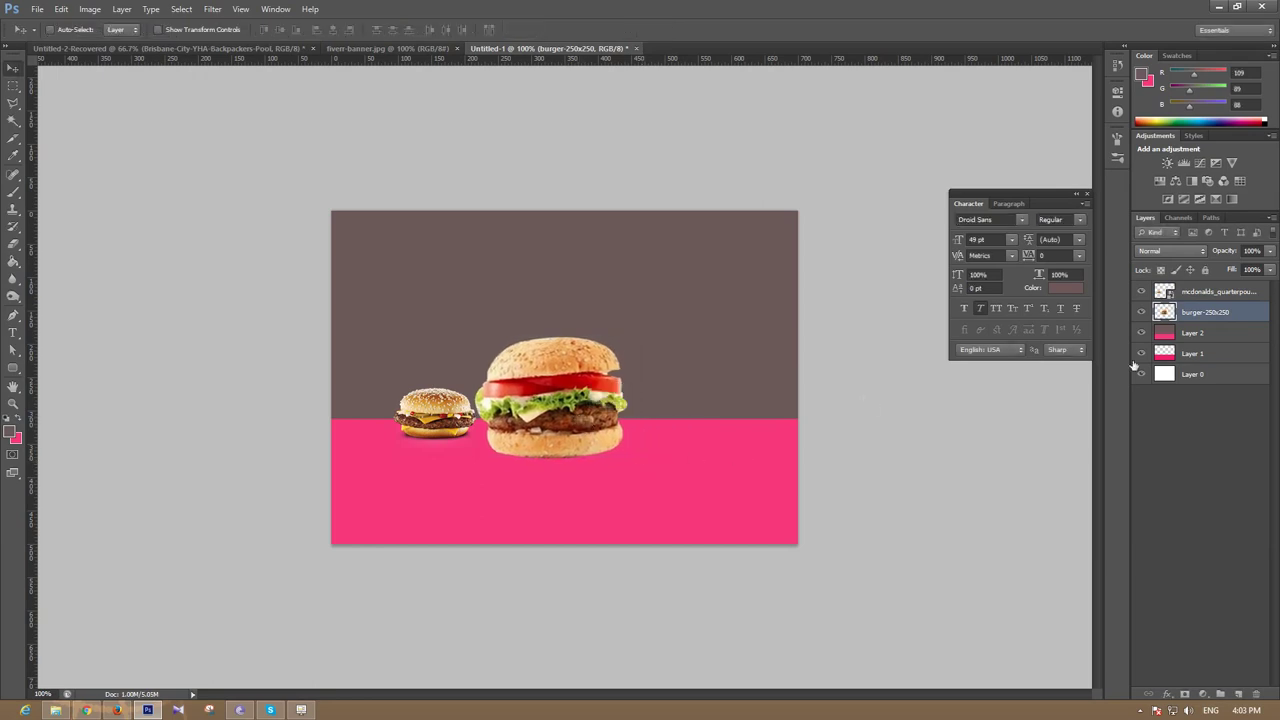
Step: Rasterize the quarter-pounder layer and add a new empty Layer 3
{"action": "left_click", "coordinate": [1239, 296]}
{"action": "right_click", "coordinate": [1239, 296]}
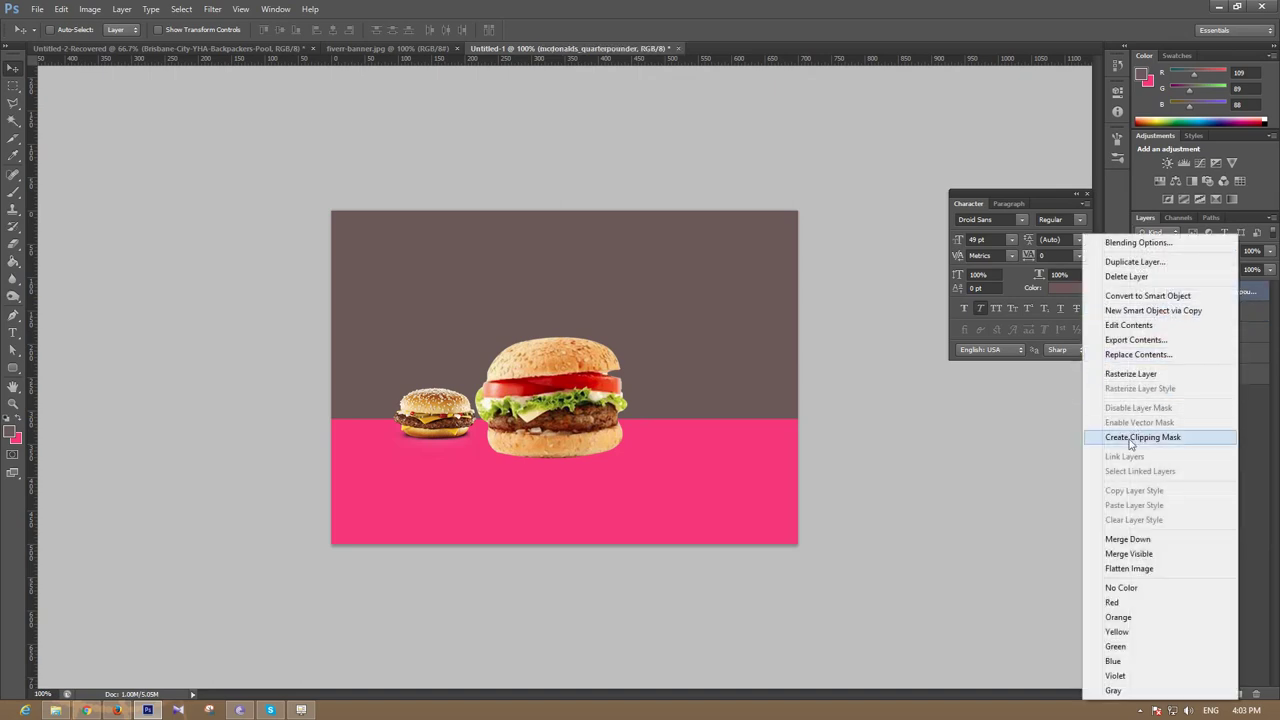
{"action": "left_click", "coordinate": [1134, 375]}
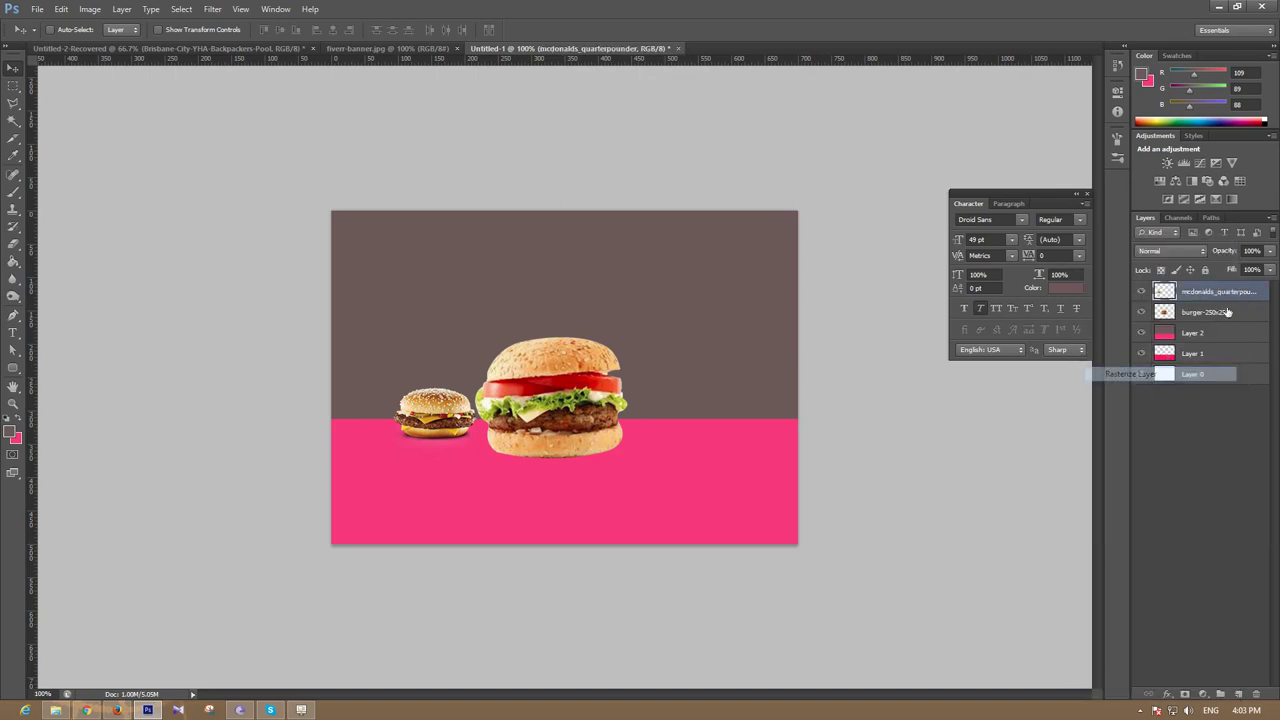
{"action": "left_click", "coordinate": [1237, 691]}
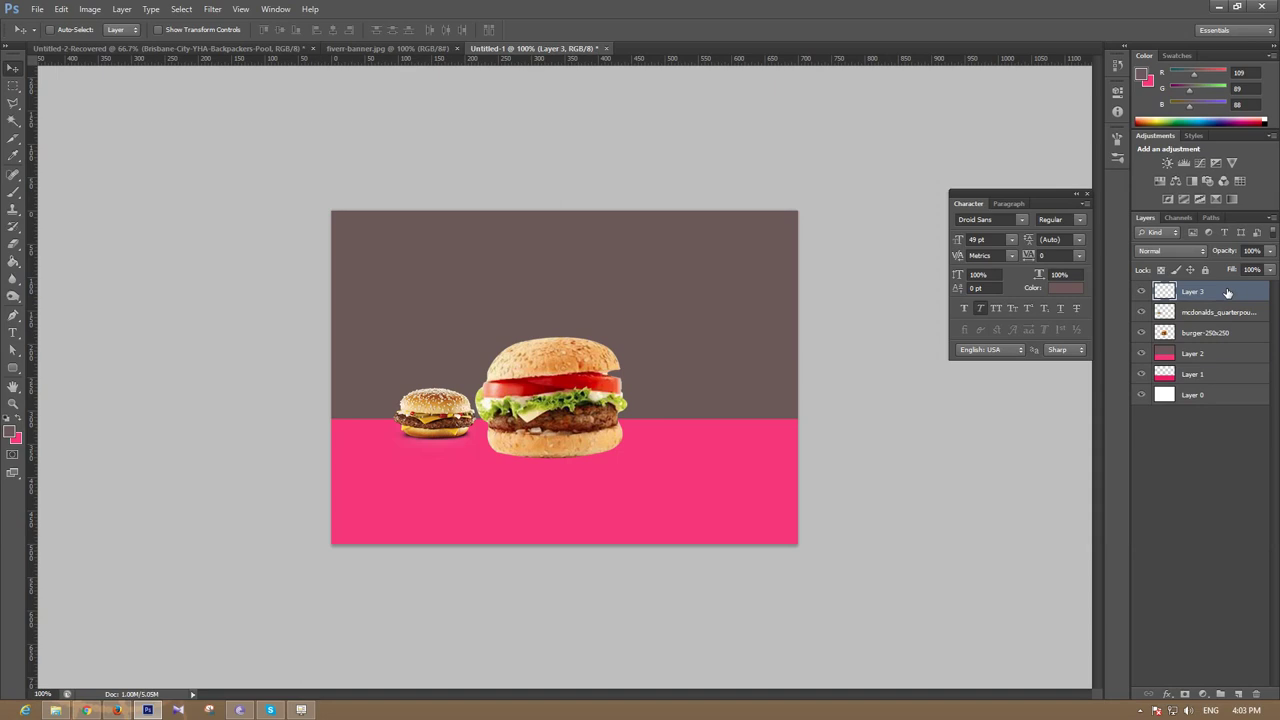
Step: Place burger-380x380 at about 91% size and rasterize its layer
{"action": "left_click", "coordinate": [36, 9]}
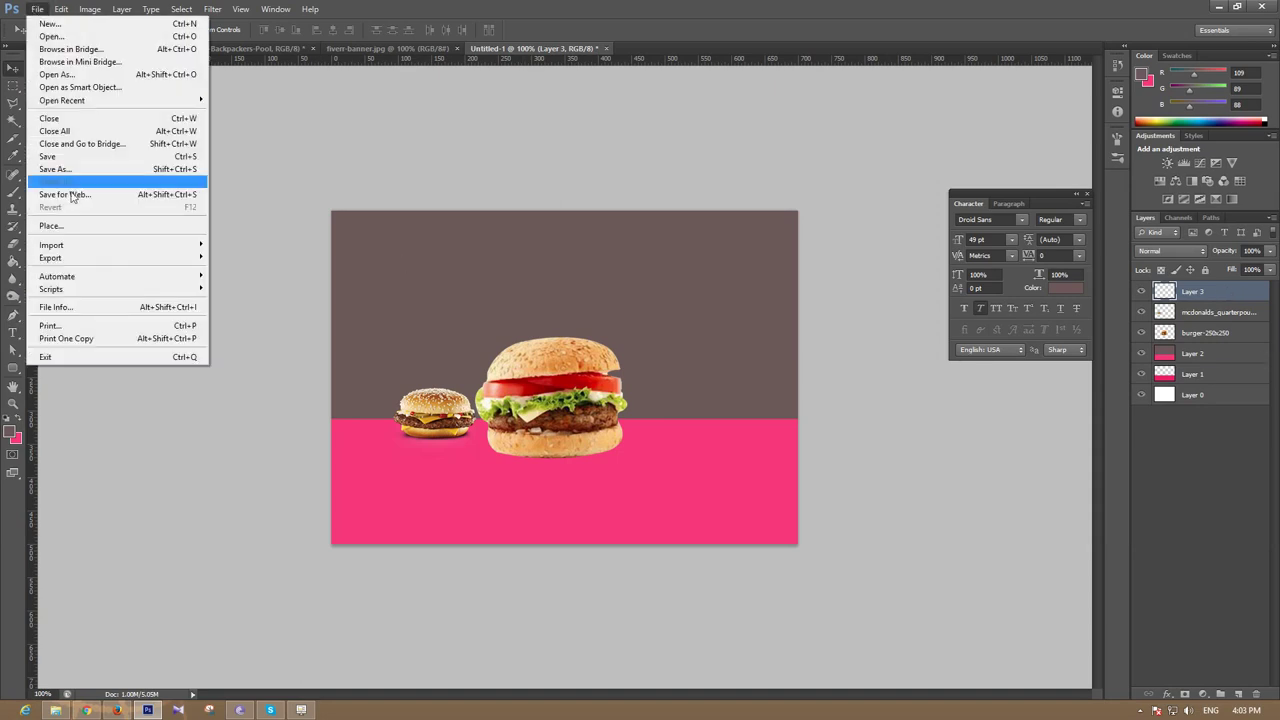
{"action": "left_click", "coordinate": [55, 225]}
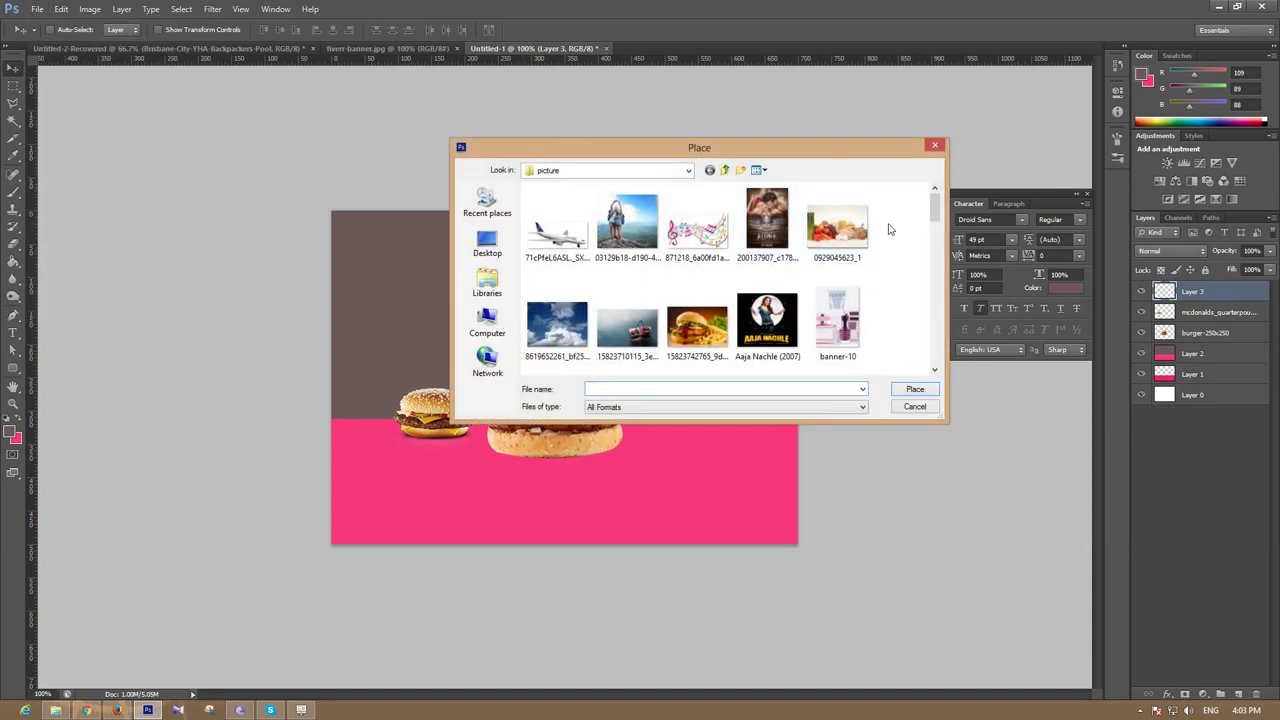
{"action": "mouse_move", "coordinate": [935, 210]}
{"action": "left_mouse_down"}
{"action": "mouse_move", "coordinate": [933, 362]}
{"action": "mouse_move", "coordinate": [929, 229]}
{"action": "left_mouse_up"}
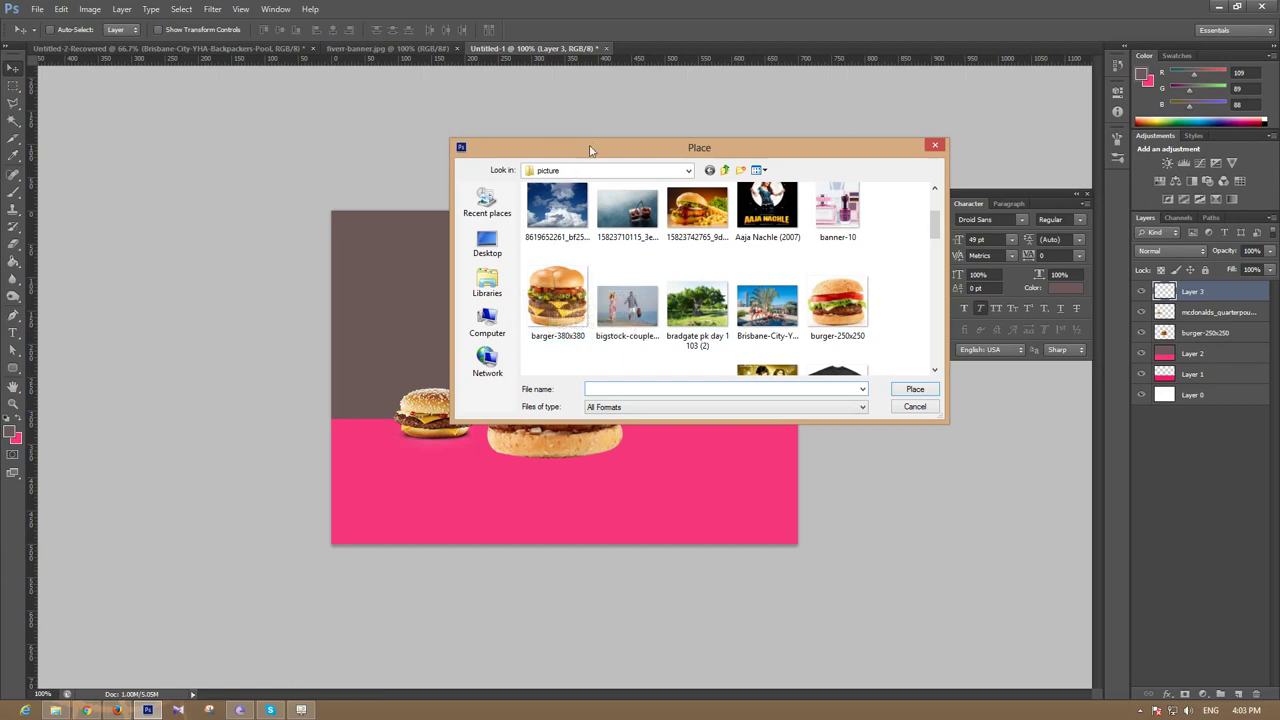
{"action": "left_click_drag", "start_coordinate": [591, 142], "coordinate": [739, 148]}
{"action": "left_click", "coordinate": [702, 307]}
{"action": "double_click", "coordinate": [702, 307]}
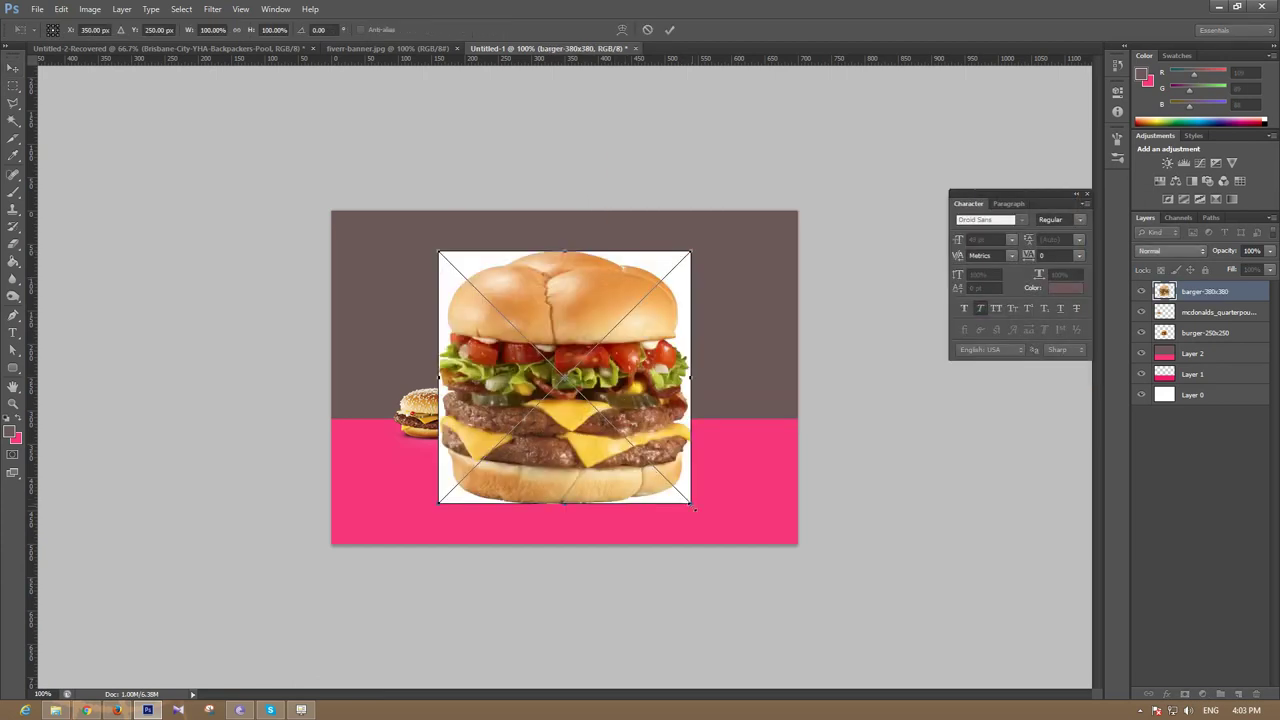
{"action": "left_click_drag", "start_coordinate": [694, 508], "coordinate": [692, 484]}
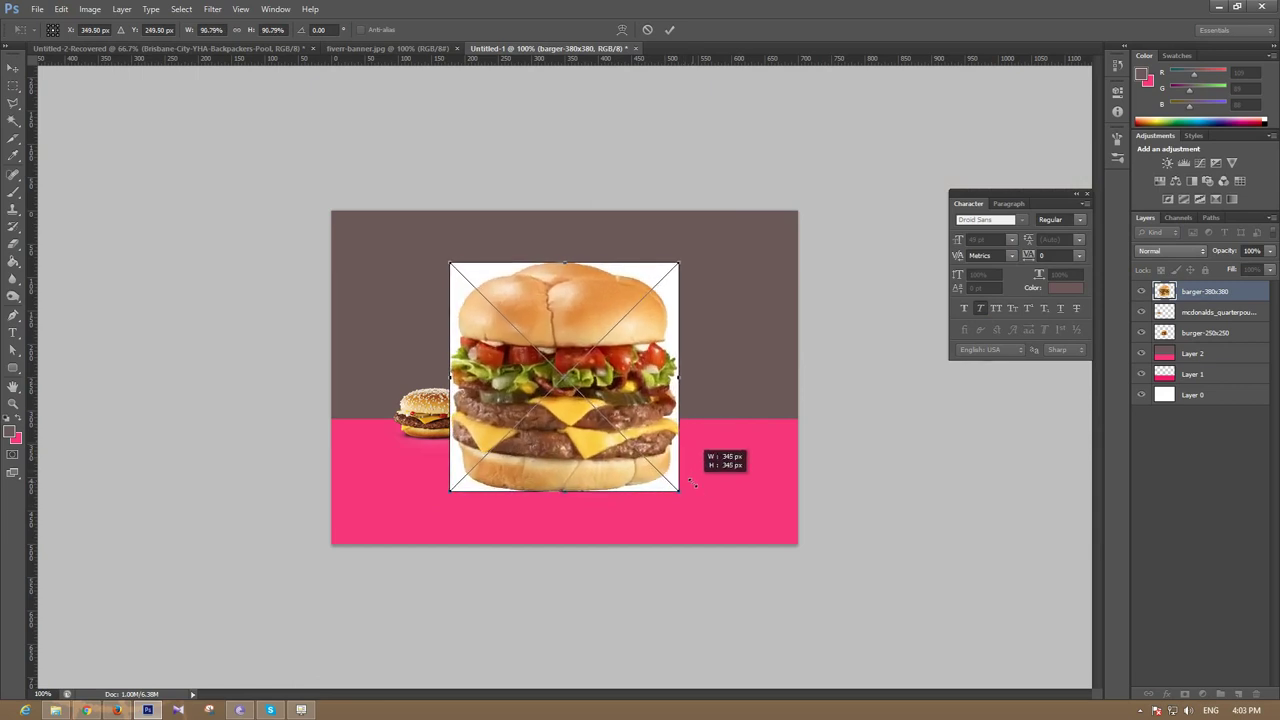
{"action": "key", "text": "Return"}
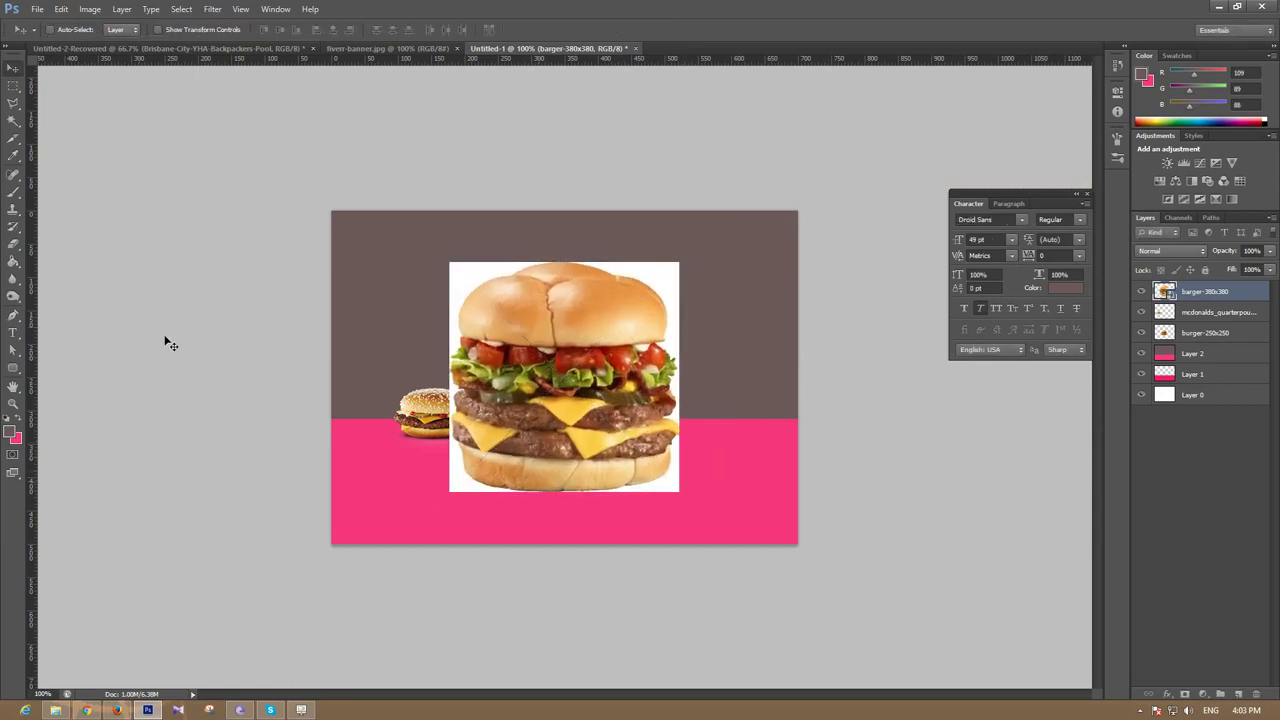
{"action": "right_click", "coordinate": [1242, 296]}
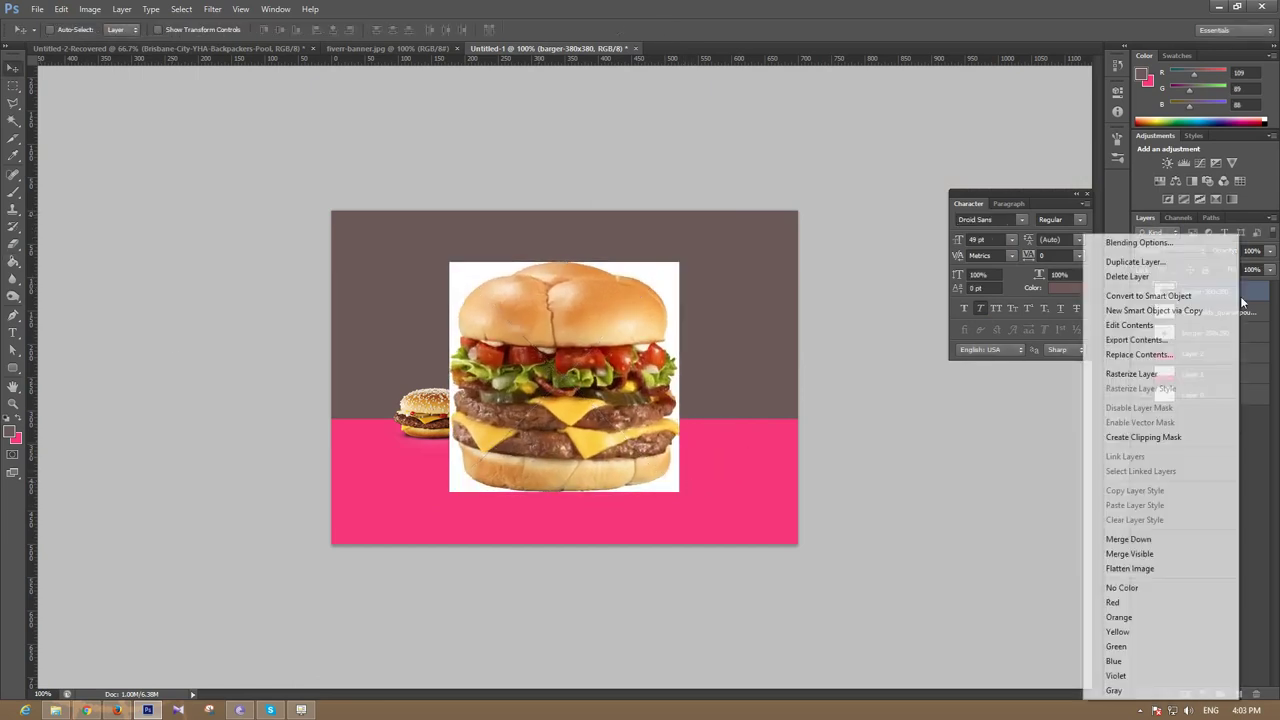
{"action": "left_click", "coordinate": [1150, 374]}
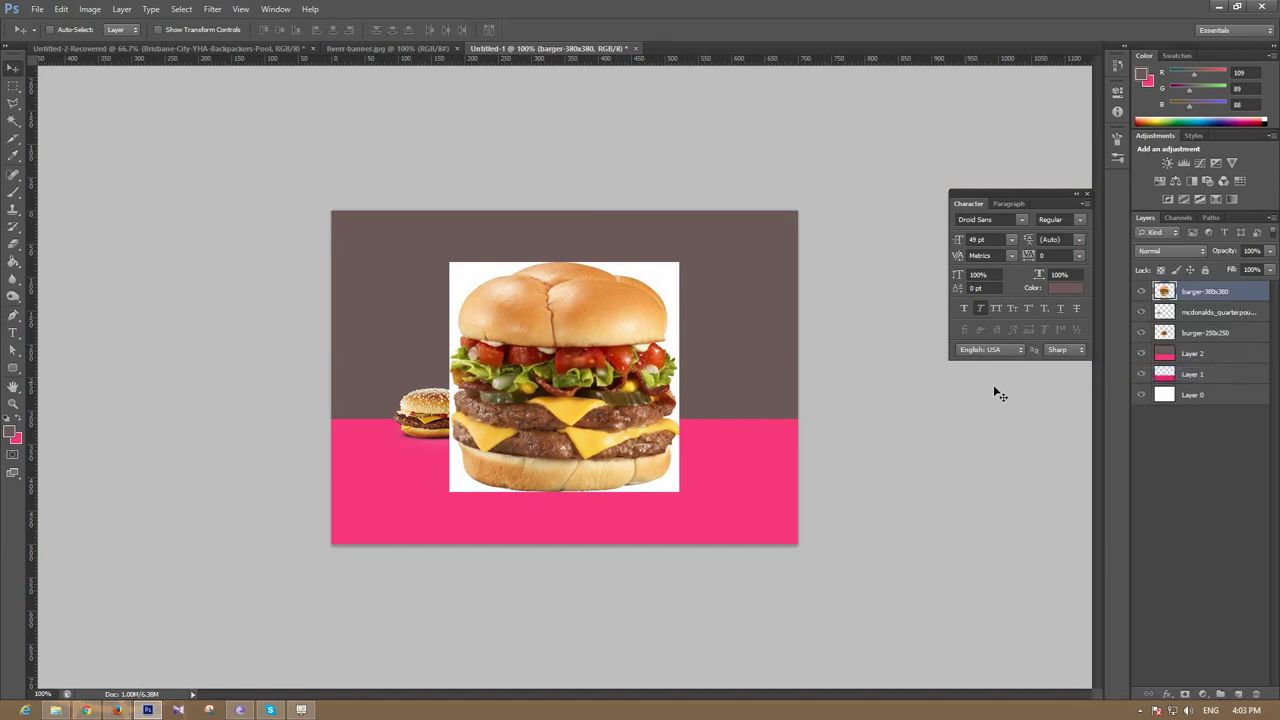
Step: Delete the white background corners around the double cheeseburger using the Magic Wand
{"action": "left_click", "coordinate": [13, 121]}
{"action": "left_click", "coordinate": [465, 283]}
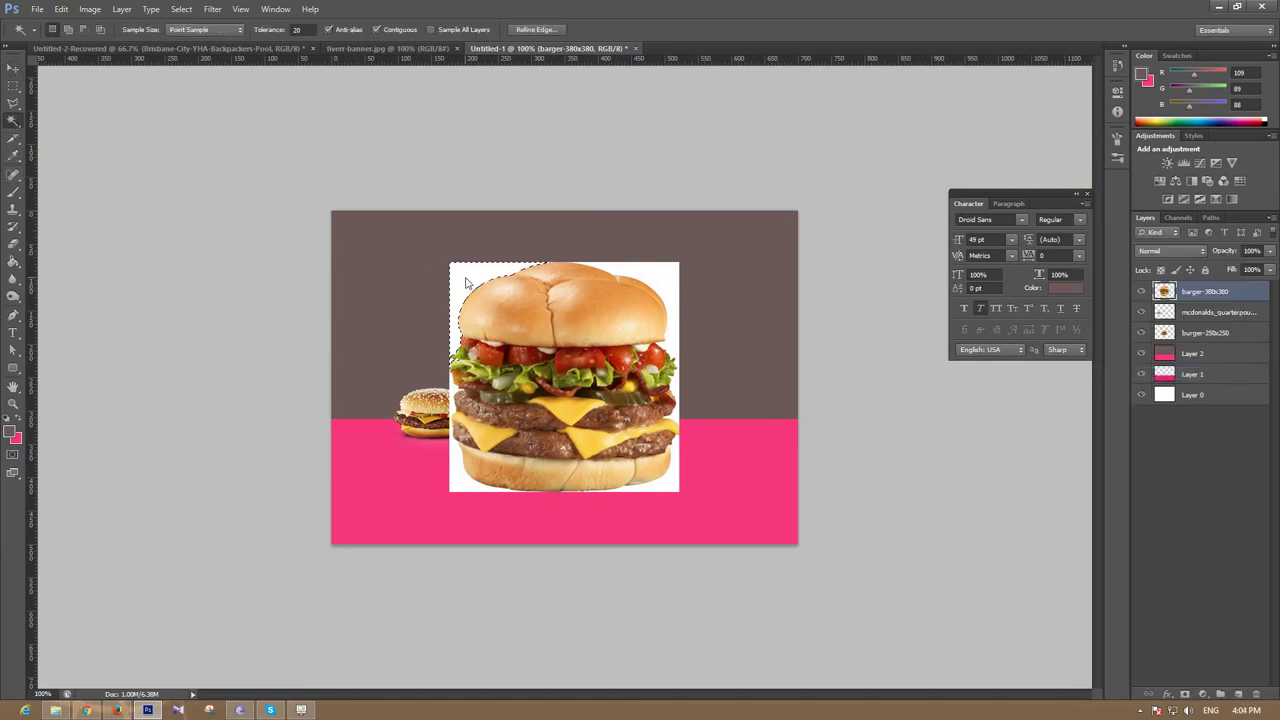
{"action": "left_click", "coordinate": [666, 287], "text": "shift"}
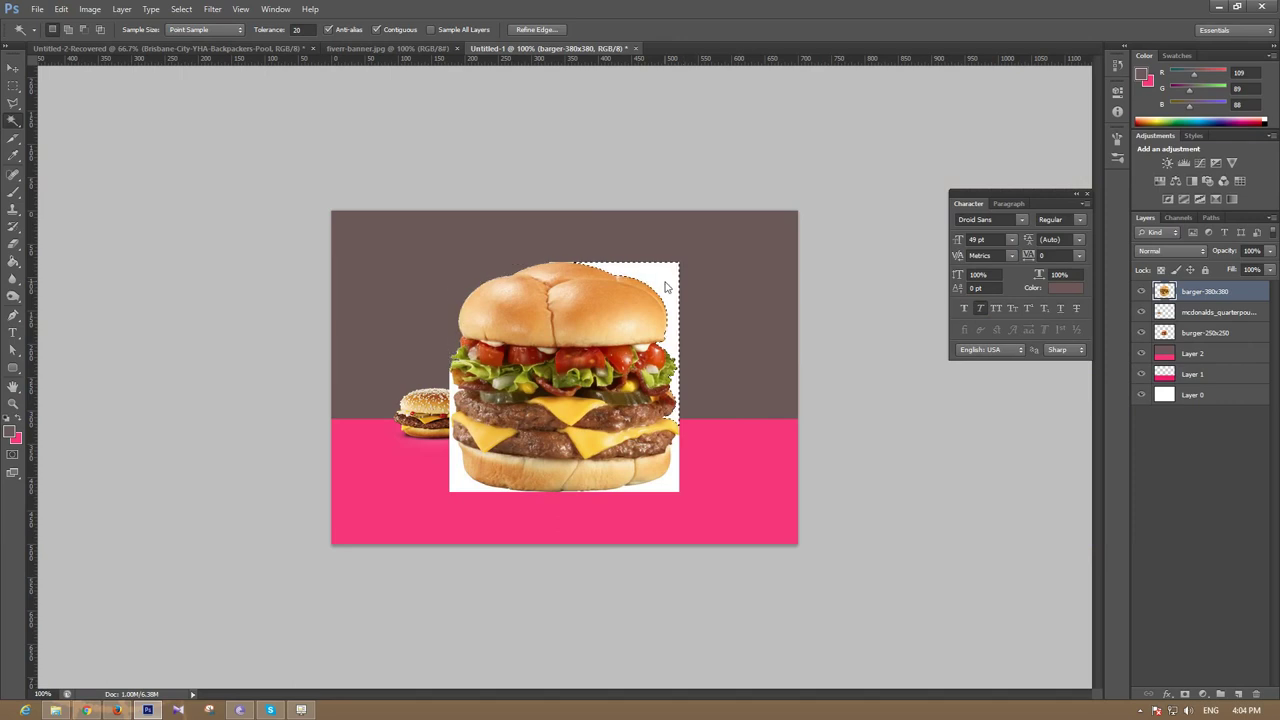
{"action": "key", "text": "Delete"}
{"action": "left_click", "coordinate": [667, 490]}
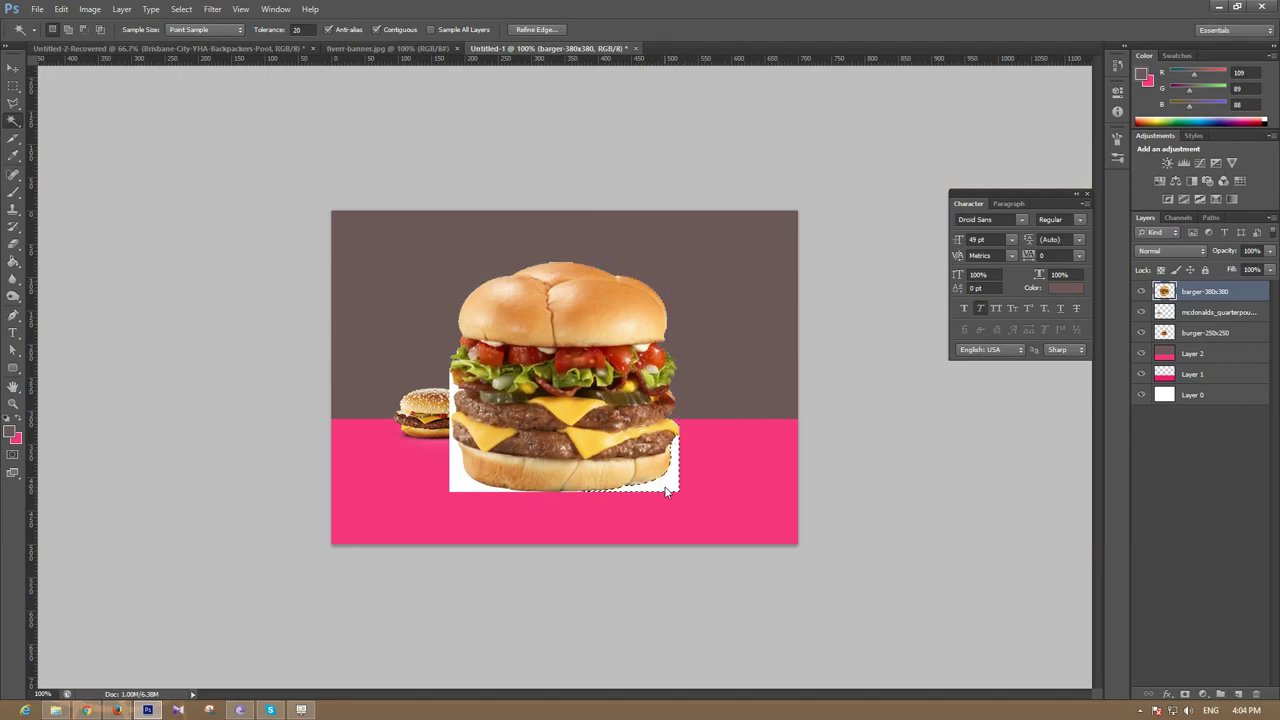
{"action": "key", "text": "Delete"}
{"action": "left_click", "coordinate": [460, 486]}
{"action": "key", "text": "Delete"}
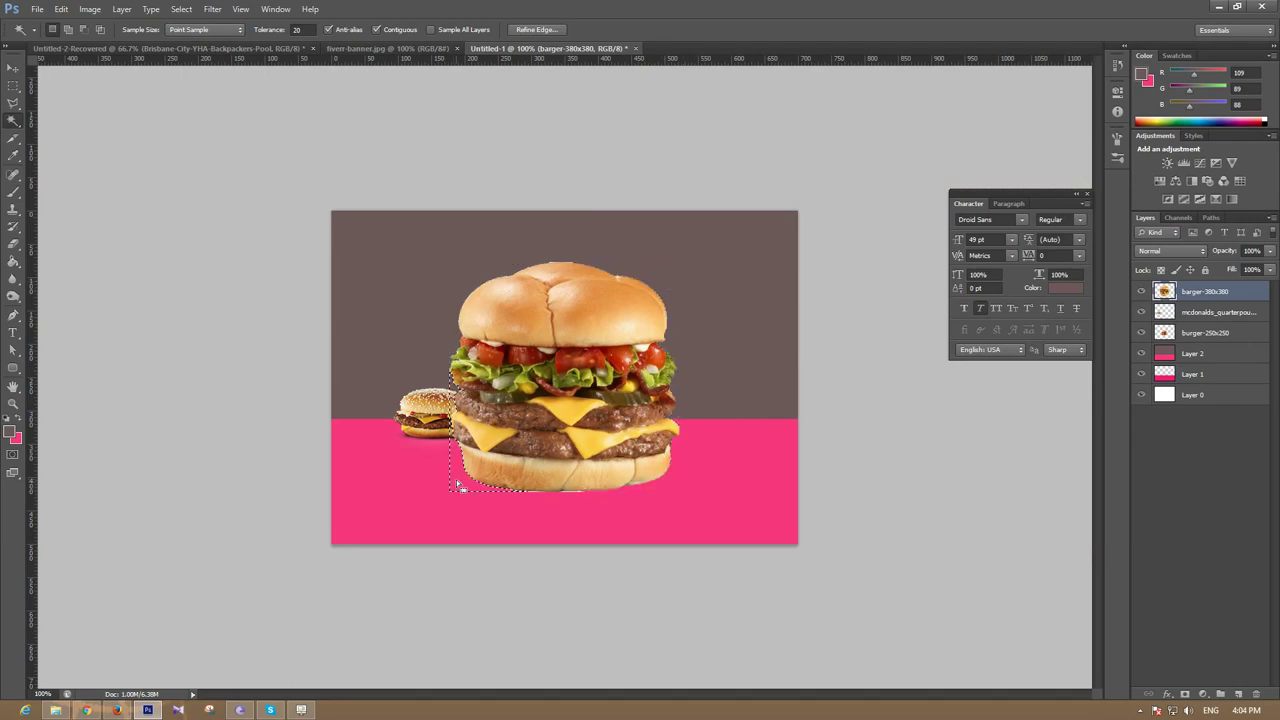
{"action": "left_click", "coordinate": [522, 494]}
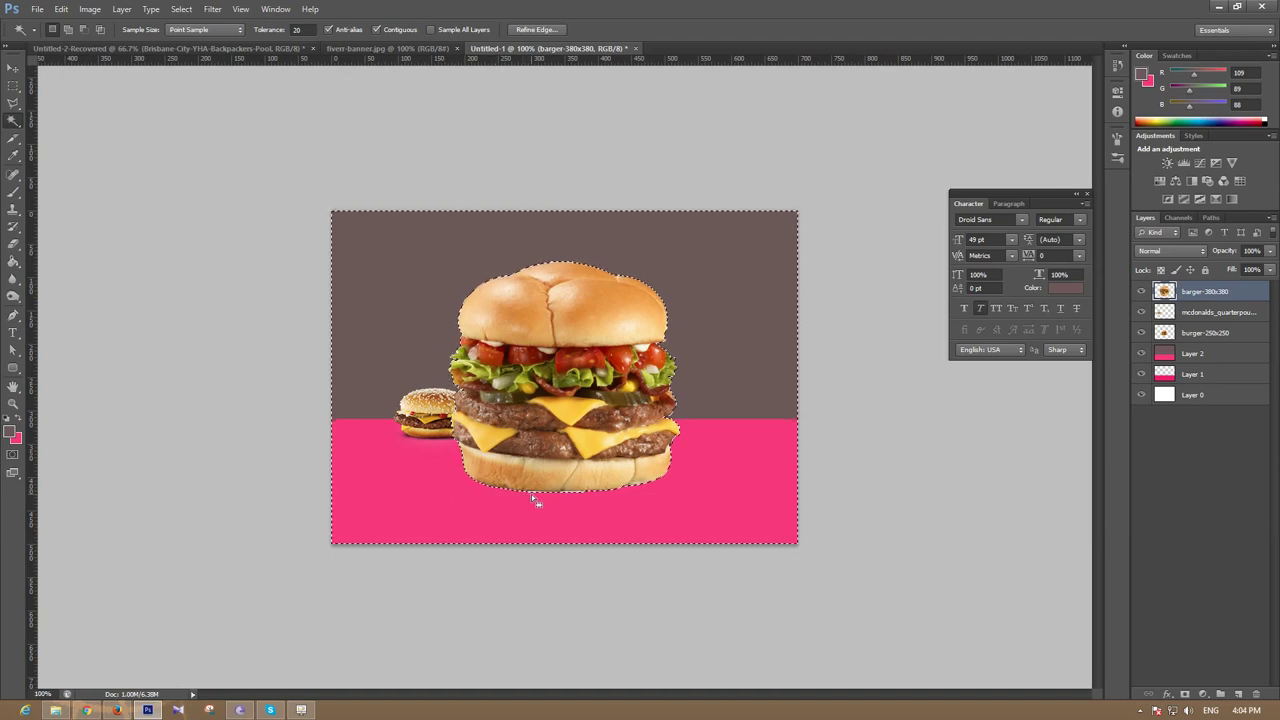
{"action": "left_click", "coordinate": [533, 491]}
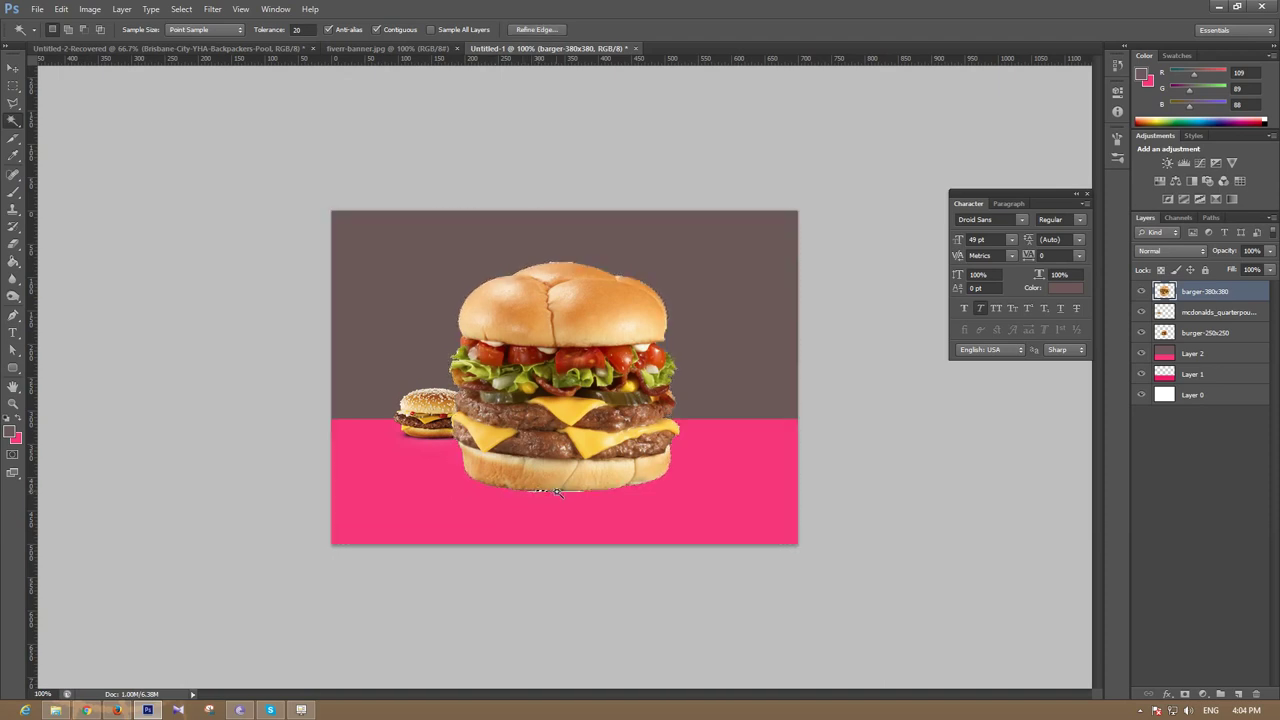
Step: At 200% zoom, trace the leftover area under the bun with the Pen tool and clear it
{"action": "left_click", "coordinate": [12, 70]}
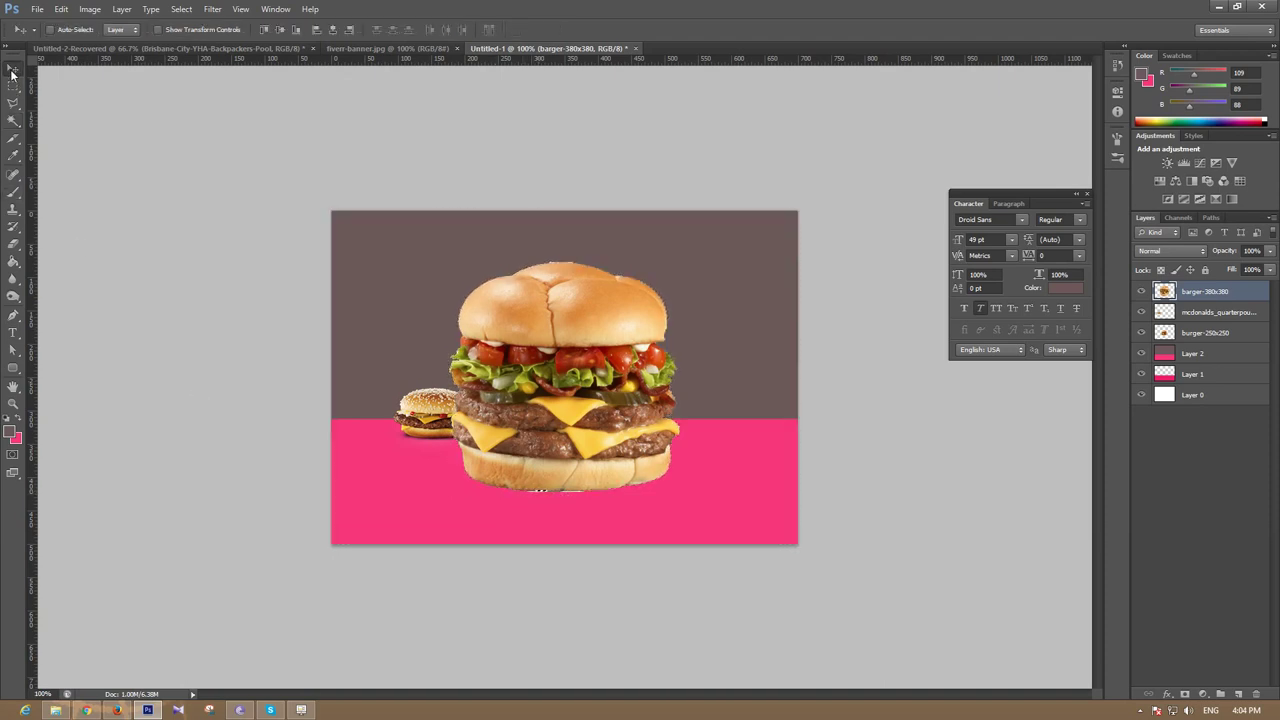
{"action": "left_click", "coordinate": [13, 316]}
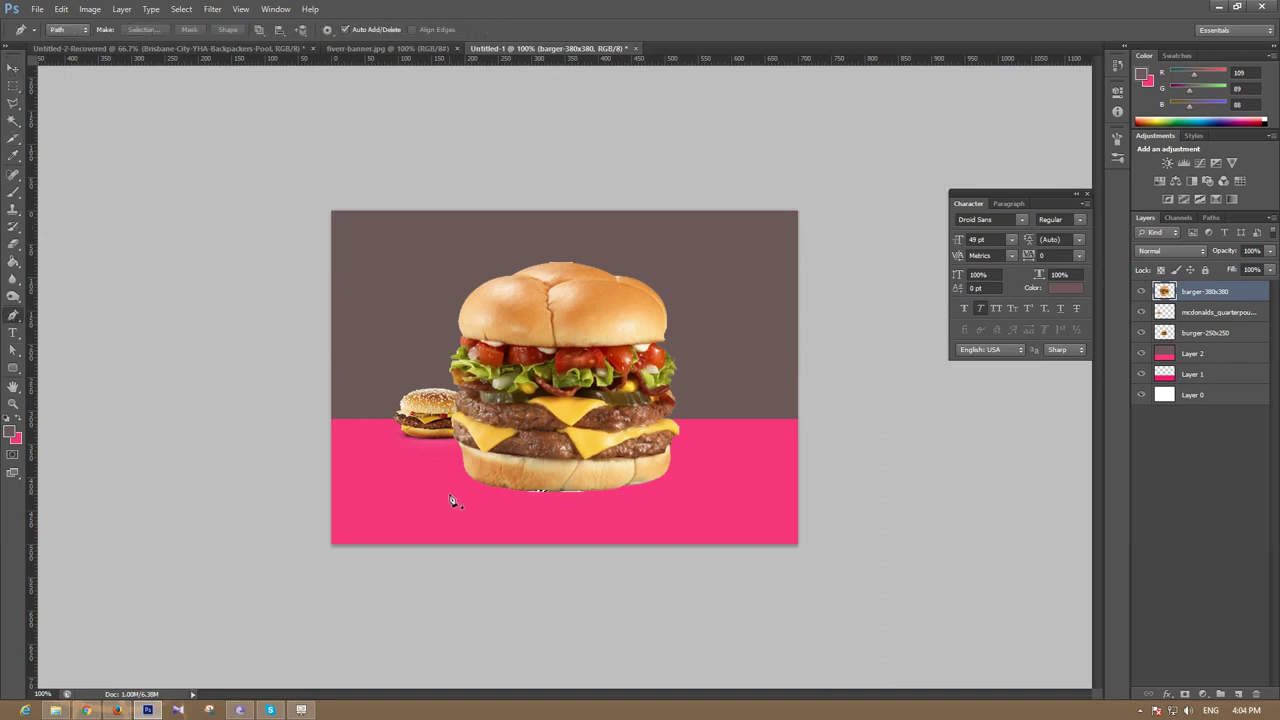
{"action": "key", "text": "ctrl+plus"}
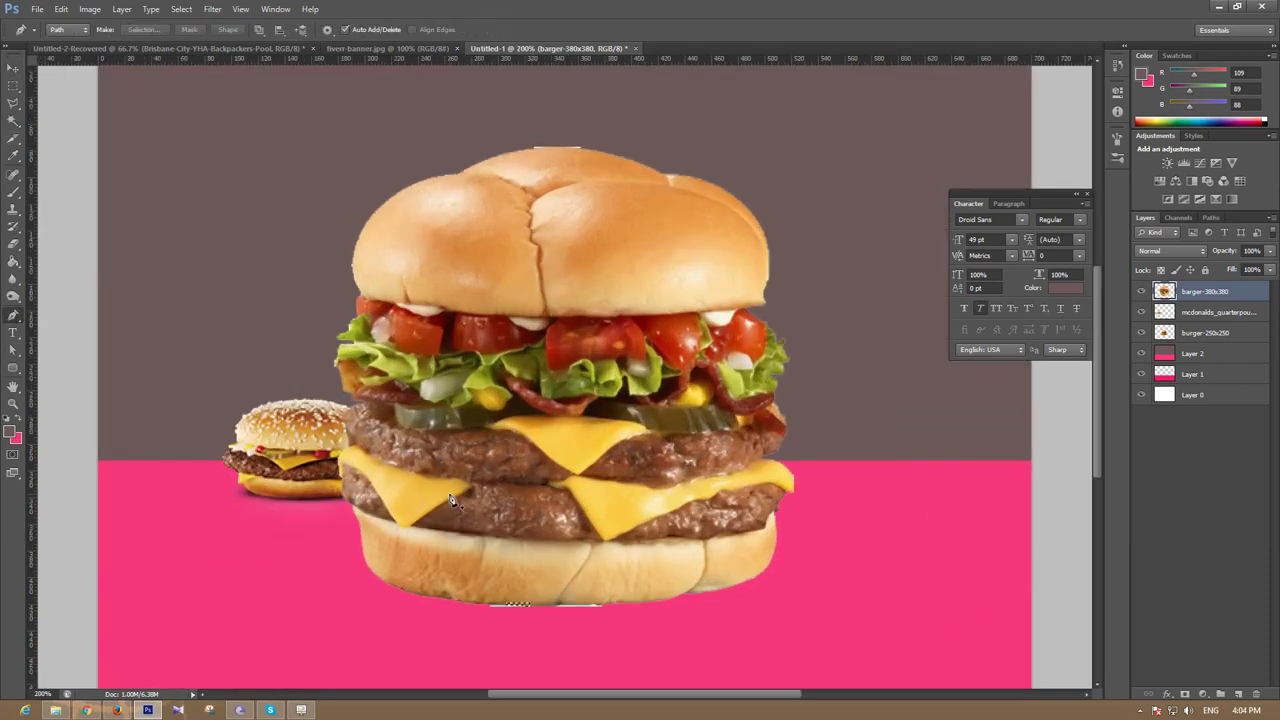
{"action": "left_click", "coordinate": [453, 606]}
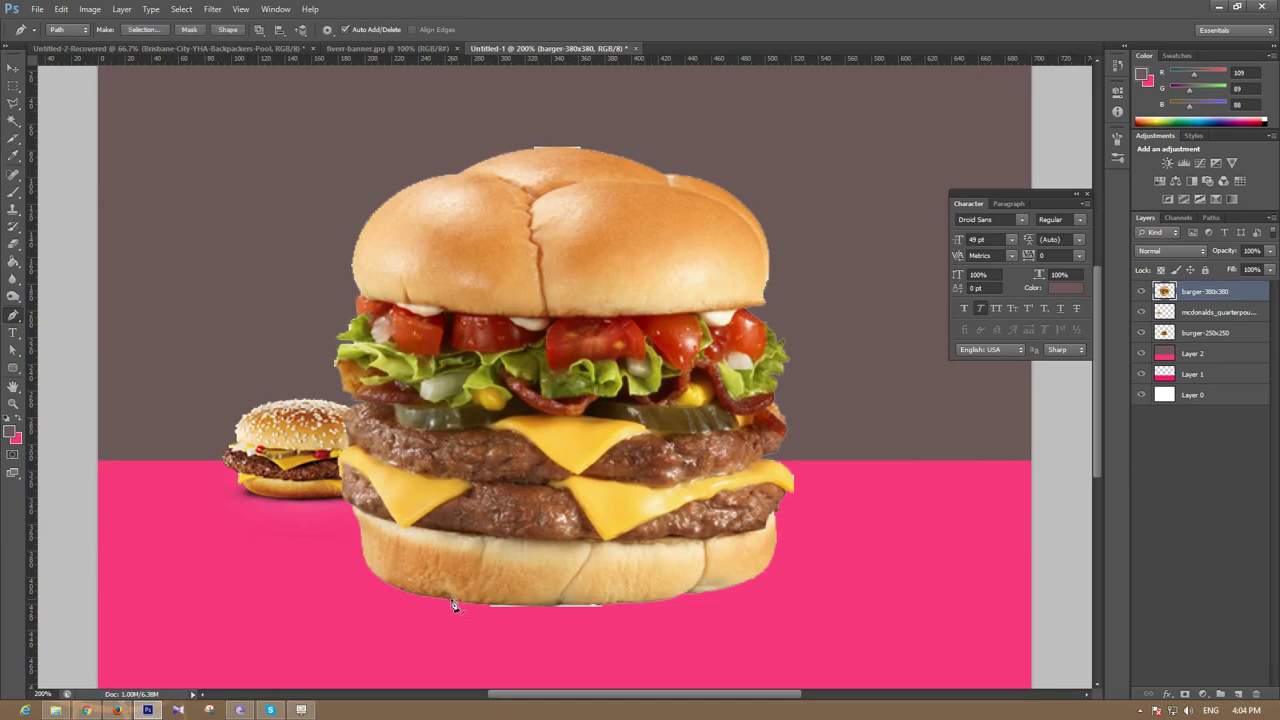
{"action": "left_click", "coordinate": [676, 601]}
{"action": "left_click", "coordinate": [702, 583]}
{"action": "left_click", "coordinate": [674, 599], "text": "alt"}
{"action": "left_click_drag", "start_coordinate": [484, 665], "coordinate": [393, 628]}
{"action": "right_click", "coordinate": [488, 627]}
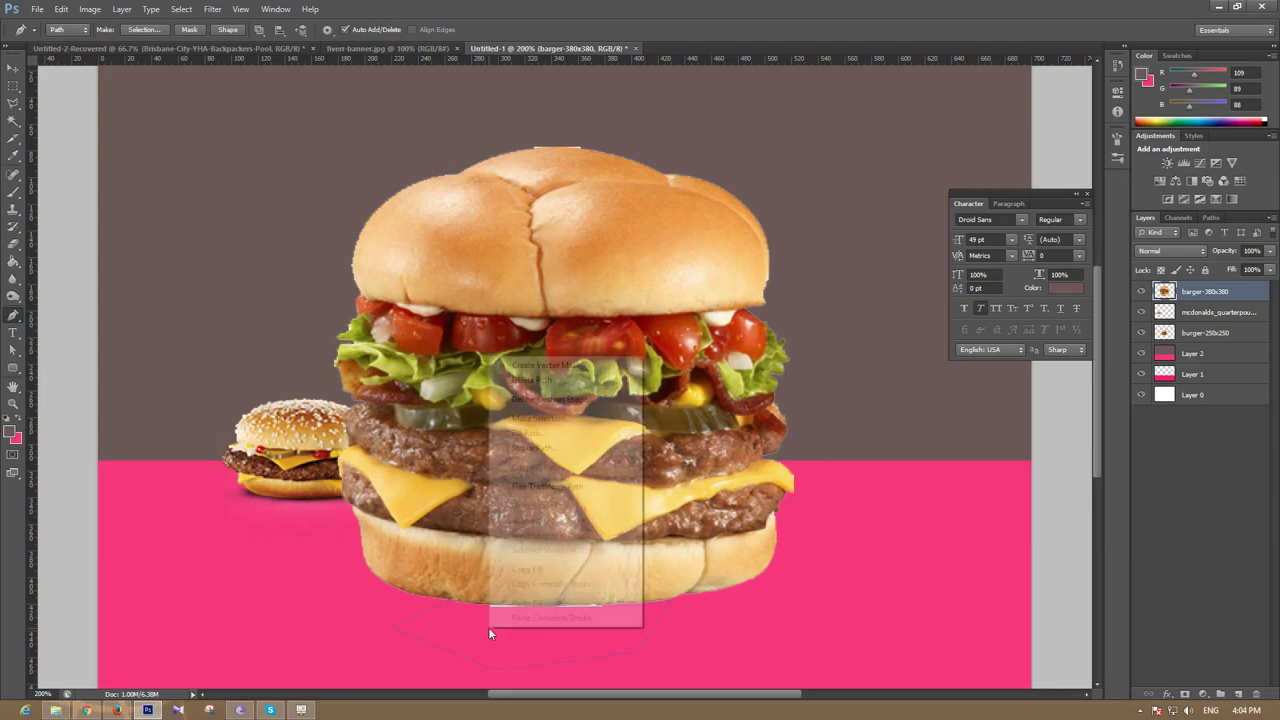
{"action": "left_click", "coordinate": [545, 418]}
{"action": "left_click", "coordinate": [710, 214]}
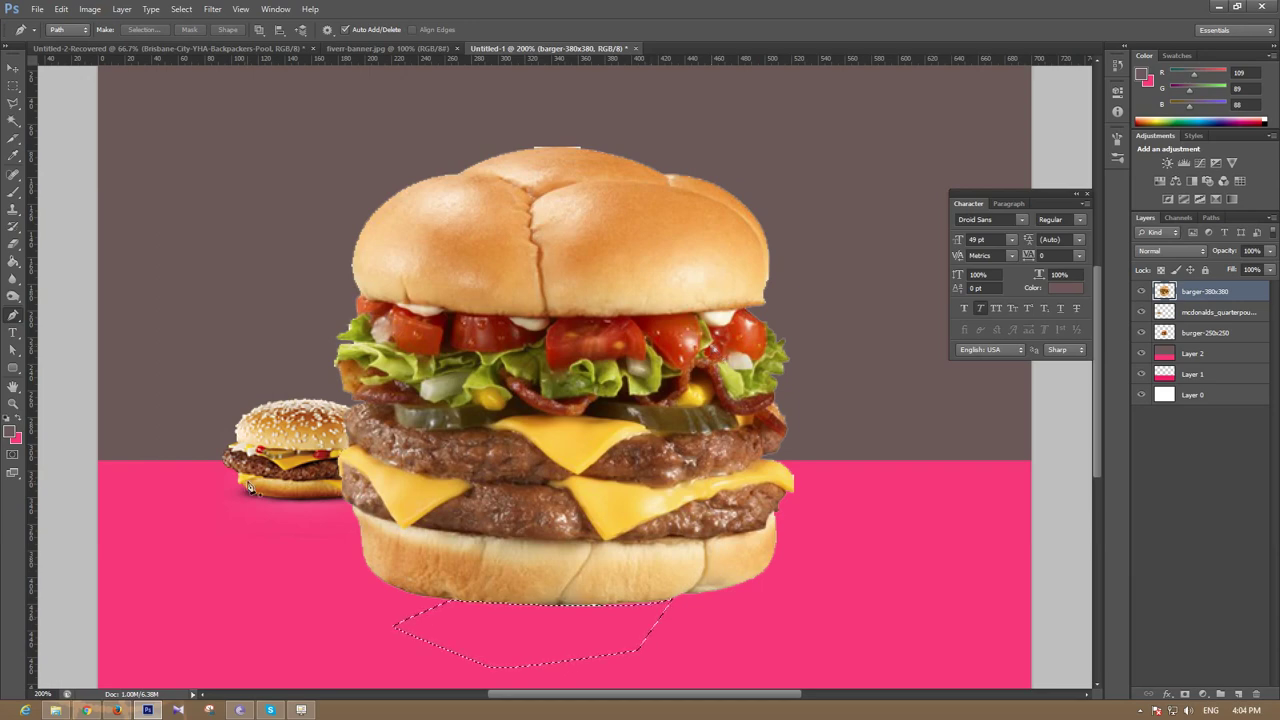
{"action": "key", "text": "ctrl+d"}
Step: Trace and remove the remaining leftover beneath the bun, then zoom back out
{"action": "left_click", "coordinate": [573, 607]}
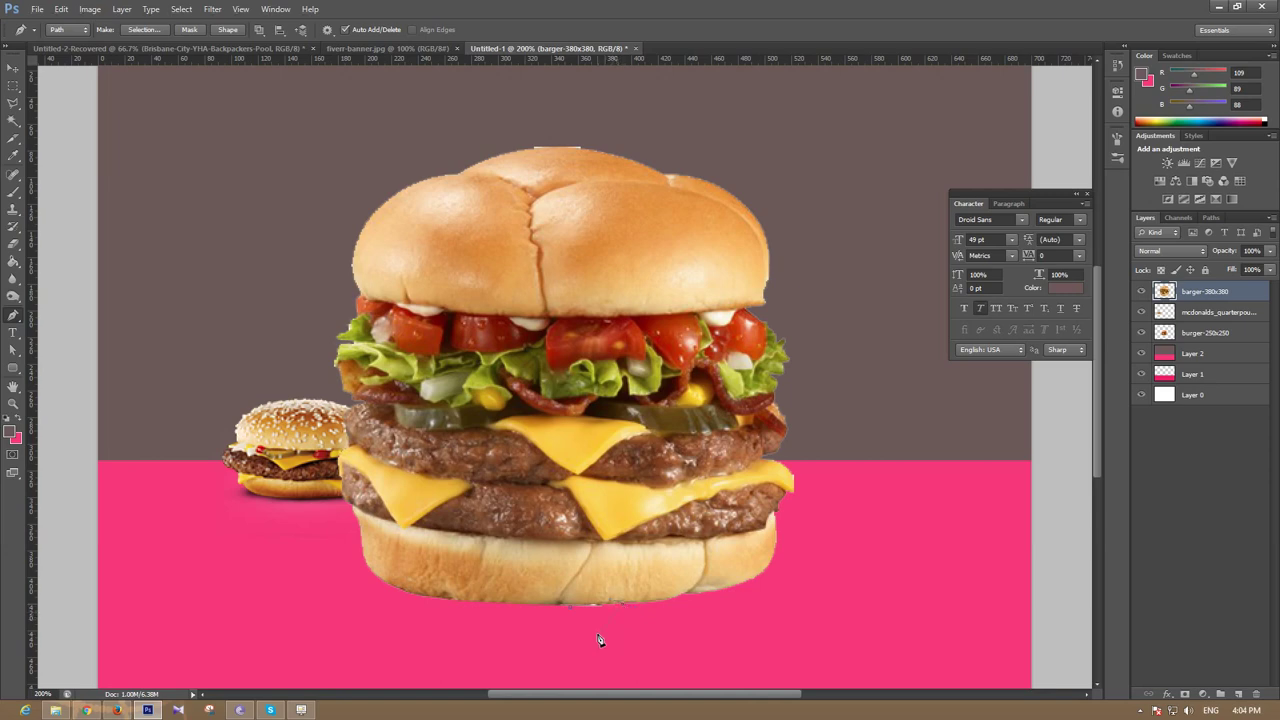
{"action": "left_click_drag", "start_coordinate": [598, 636], "coordinate": [558, 627]}
{"action": "right_click", "coordinate": [581, 619]}
{"action": "left_click", "coordinate": [630, 409]}
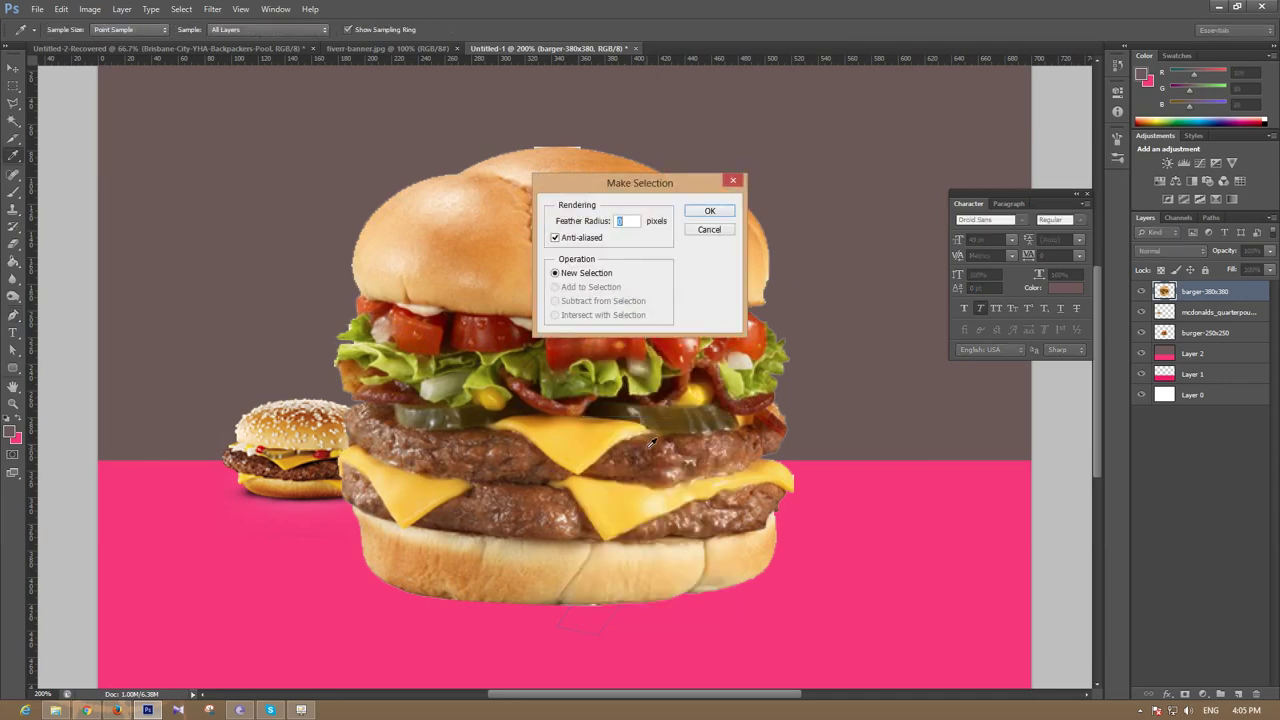
{"action": "left_click", "coordinate": [722, 212]}
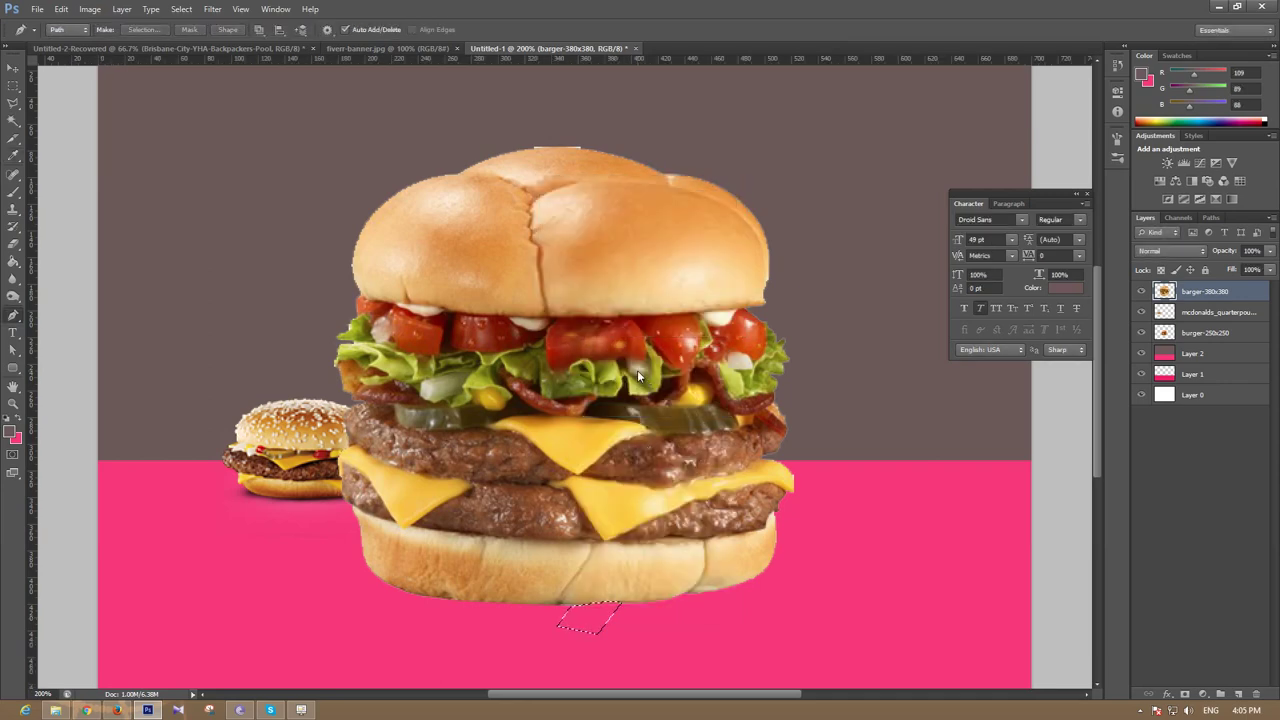
{"action": "key", "text": "ctrl+d"}
{"action": "left_click", "coordinate": [13, 68]}
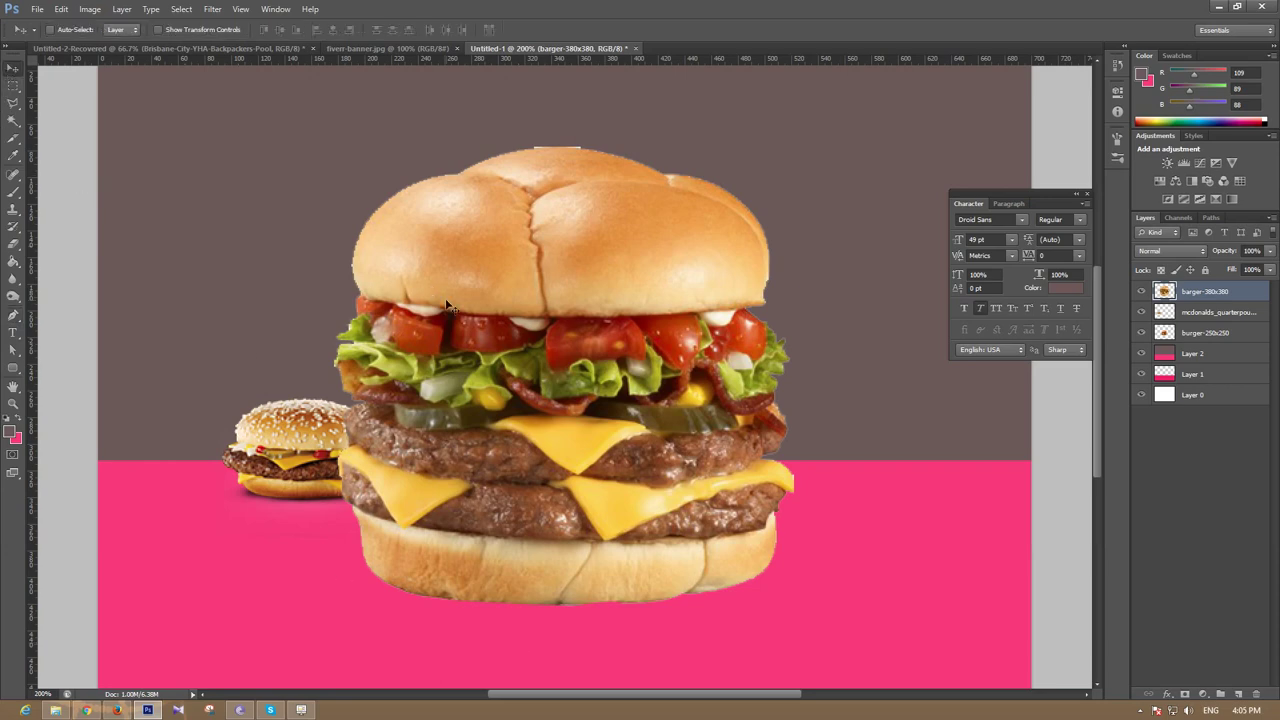
{"action": "key", "text": "ctrl+minus"}
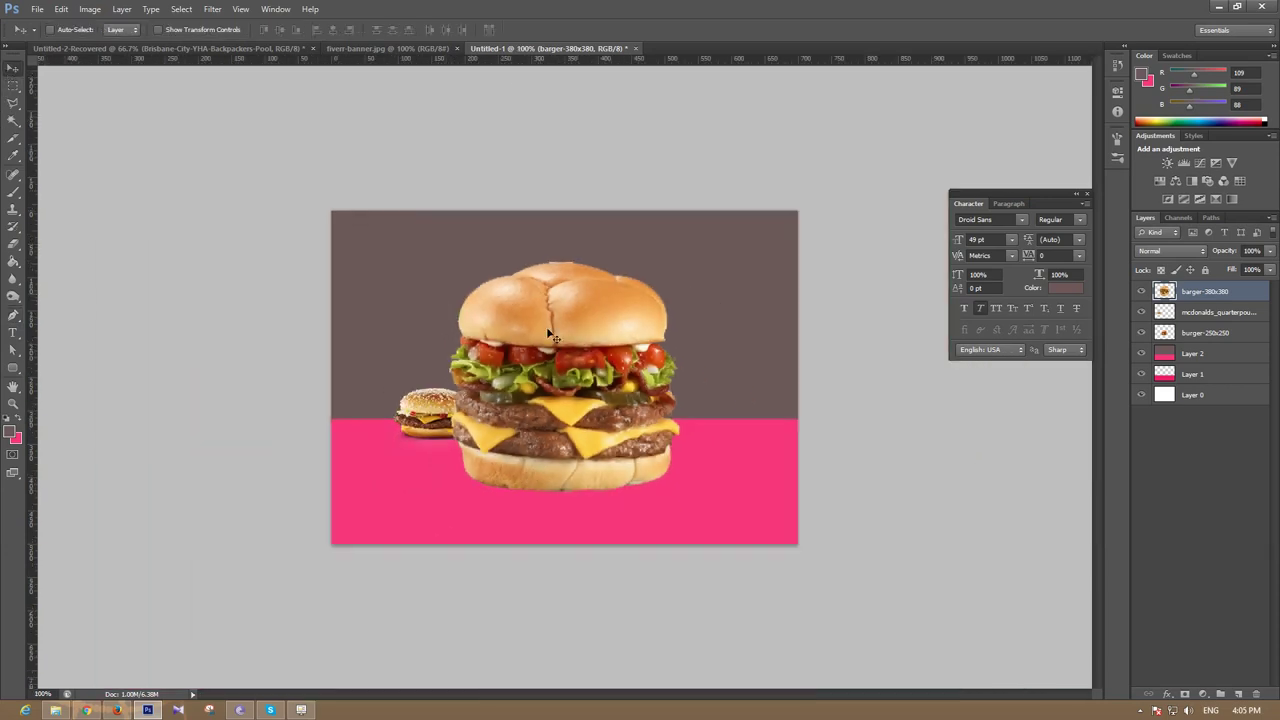
Step: Move the double cheeseburger right of the central burger and shrink it to about 33%, then about 79%
{"action": "mouse_move", "coordinate": [548, 343]}
{"action": "left_mouse_down"}
{"action": "mouse_move", "coordinate": [680, 358]}
{"action": "mouse_move", "coordinate": [648, 378]}
{"action": "mouse_move", "coordinate": [395, 358]}
{"action": "mouse_move", "coordinate": [537, 360]}
{"action": "left_mouse_up"}
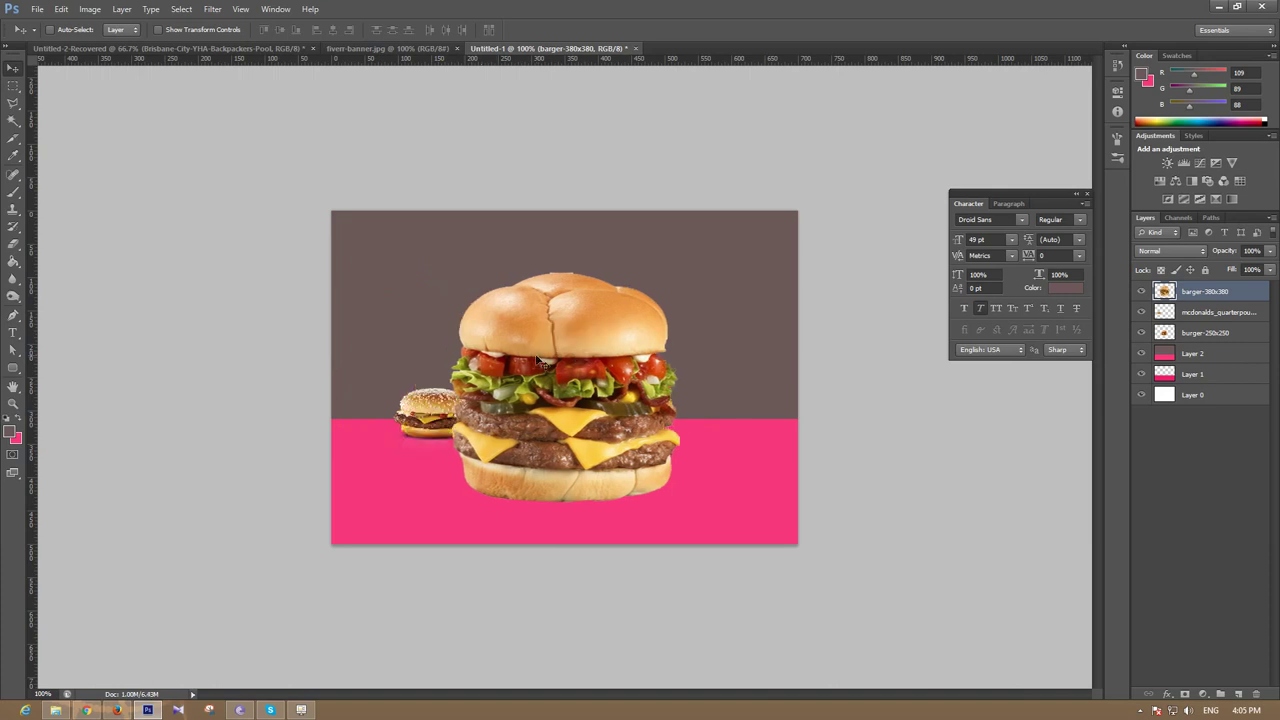
{"action": "key", "text": "ctrl+t"}
{"action": "mouse_move", "coordinate": [678, 503]}
{"action": "left_mouse_down"}
{"action": "mouse_move", "coordinate": [645, 355]}
{"action": "mouse_move", "coordinate": [641, 383]}
{"action": "mouse_move", "coordinate": [683, 410]}
{"action": "mouse_move", "coordinate": [672, 411]}
{"action": "left_mouse_up"}
{"action": "key", "text": "Return"}
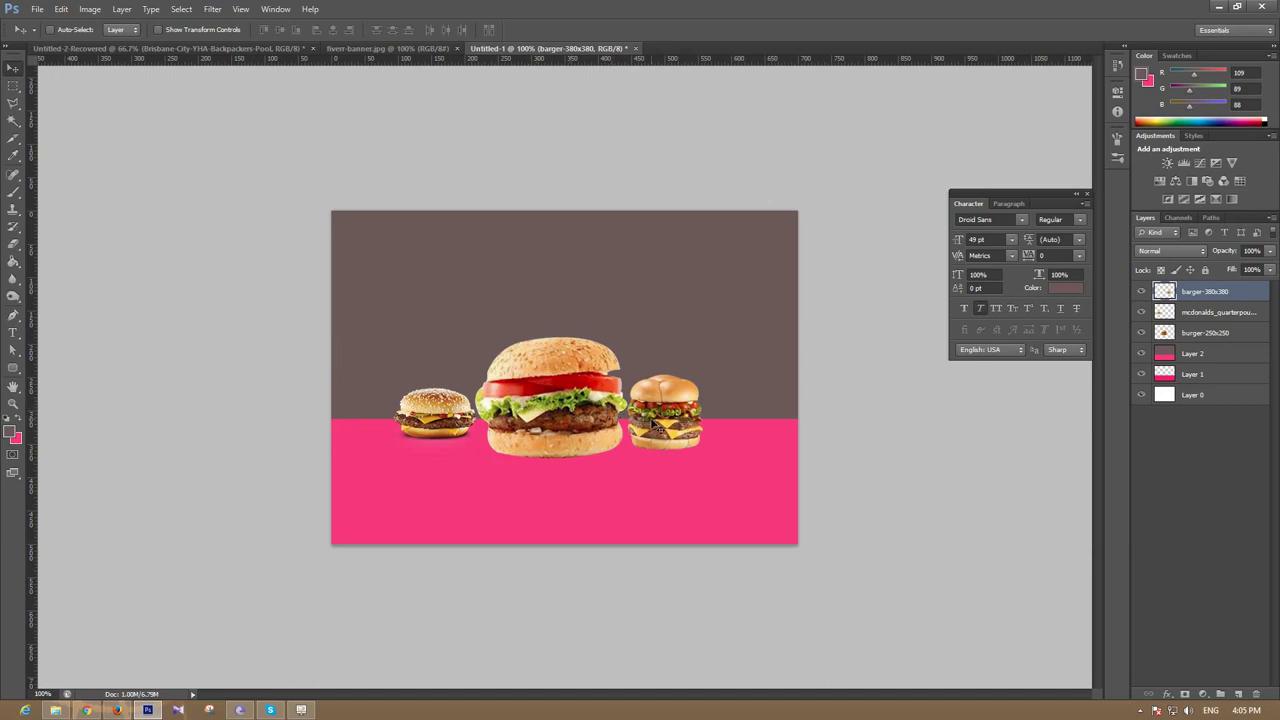
{"action": "key", "text": "ctrl+t"}
{"action": "left_click_drag", "start_coordinate": [702, 450], "coordinate": [674, 428]}
{"action": "key", "text": "Return"}
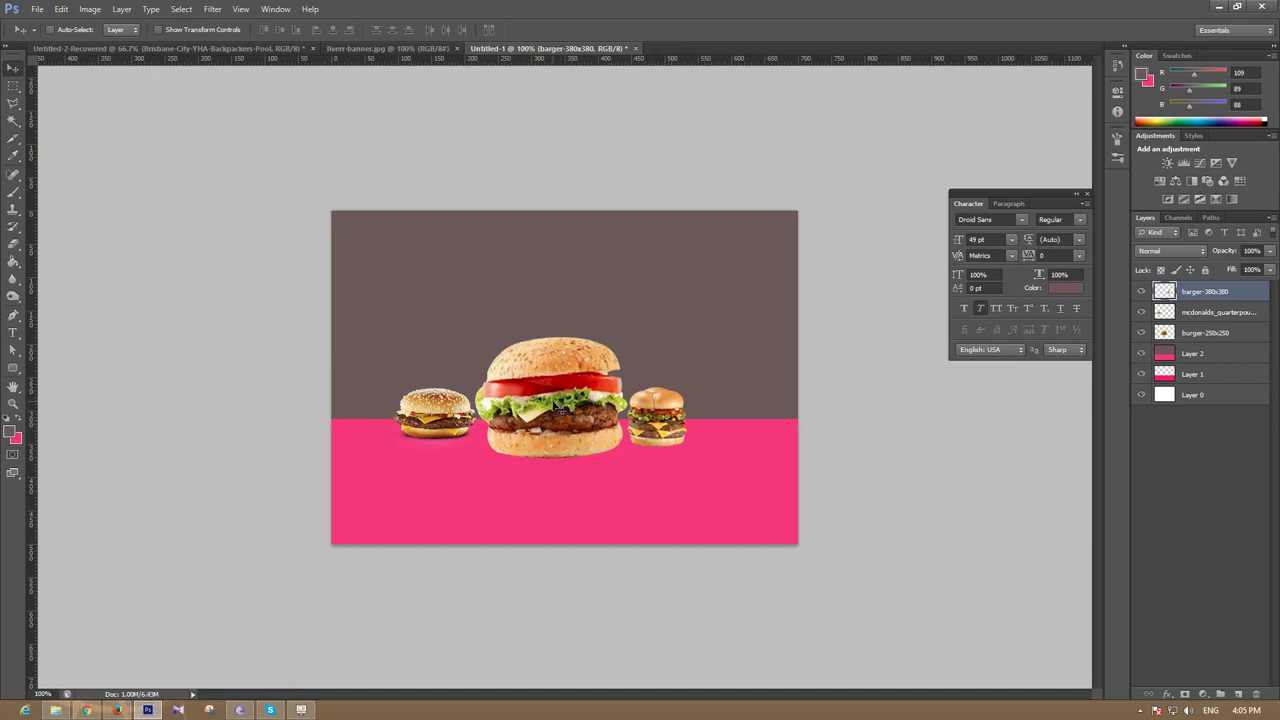
Step: Give barger-380x380 a Normal-blend drop shadow with 5 px distance and 5 px size
{"action": "double_click", "coordinate": [1259, 293]}
{"action": "left_click", "coordinate": [780, 505]}
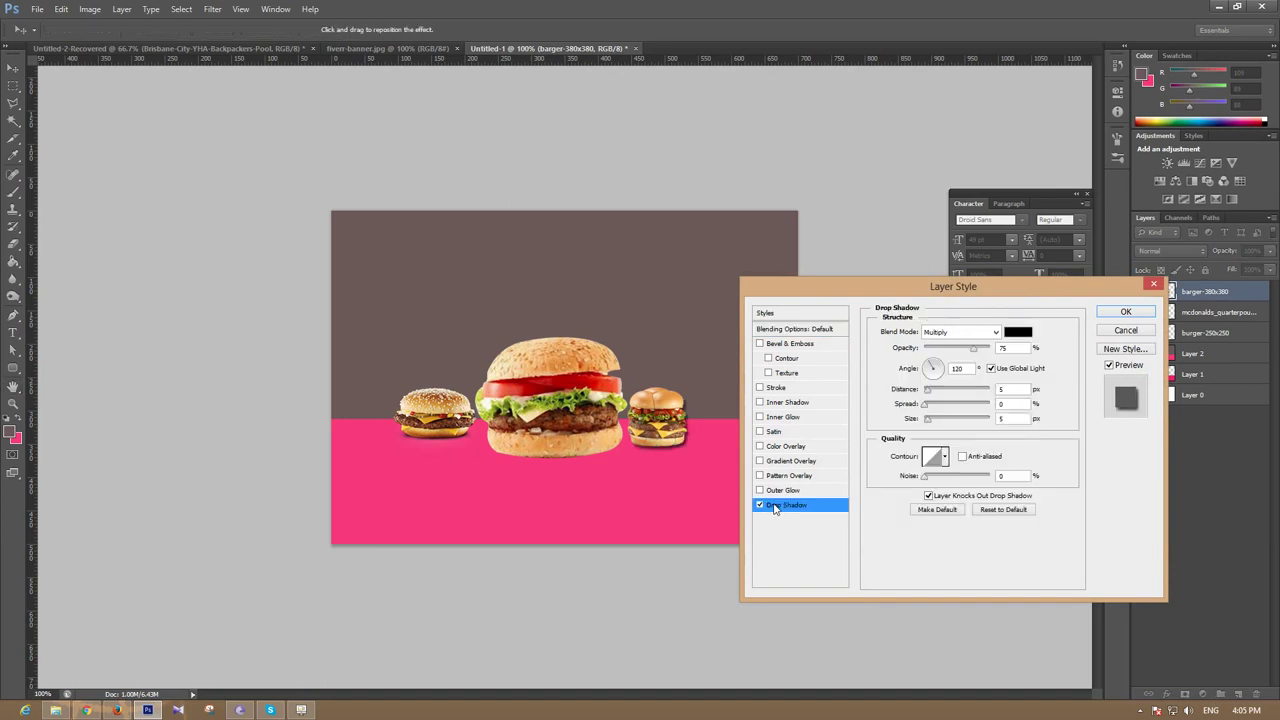
{"action": "left_click", "coordinate": [930, 392]}
{"action": "left_click_drag", "start_coordinate": [930, 392], "coordinate": [929, 397]}
{"action": "left_click", "coordinate": [990, 372]}
{"action": "left_click", "coordinate": [964, 334]}
{"action": "left_click", "coordinate": [957, 331]}
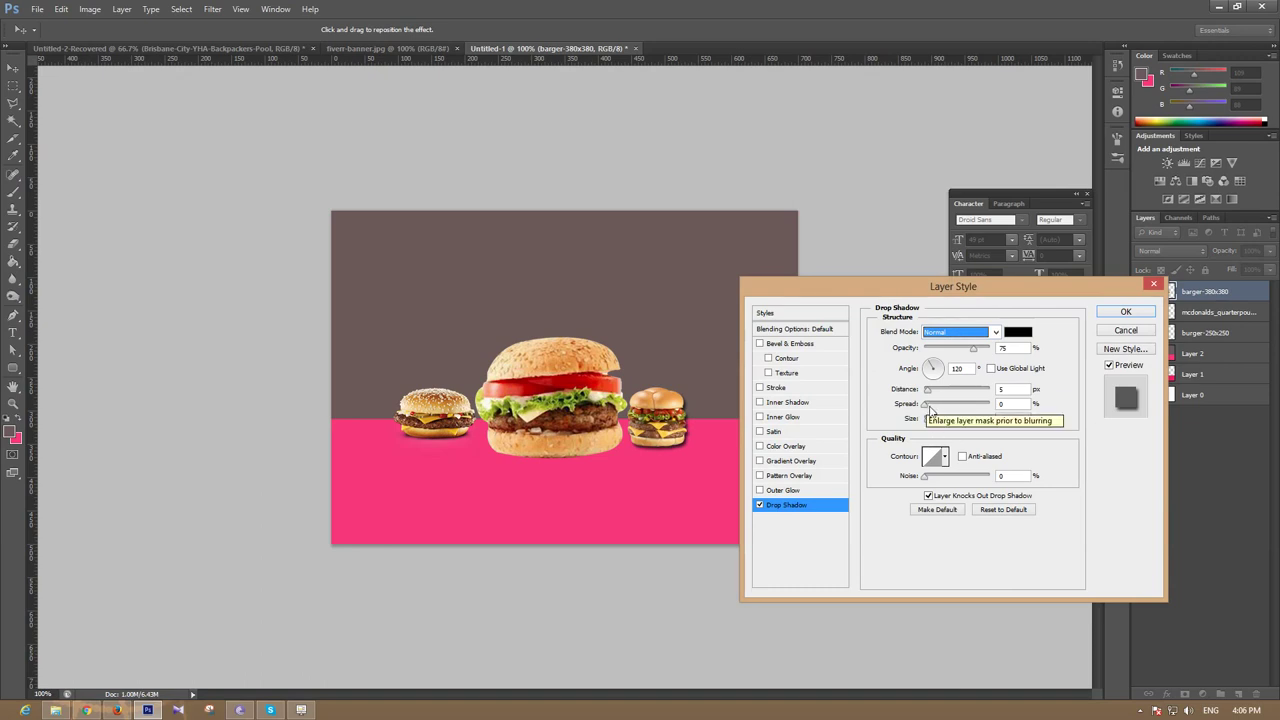
{"action": "left_click_drag", "start_coordinate": [929, 419], "coordinate": [936, 424]}
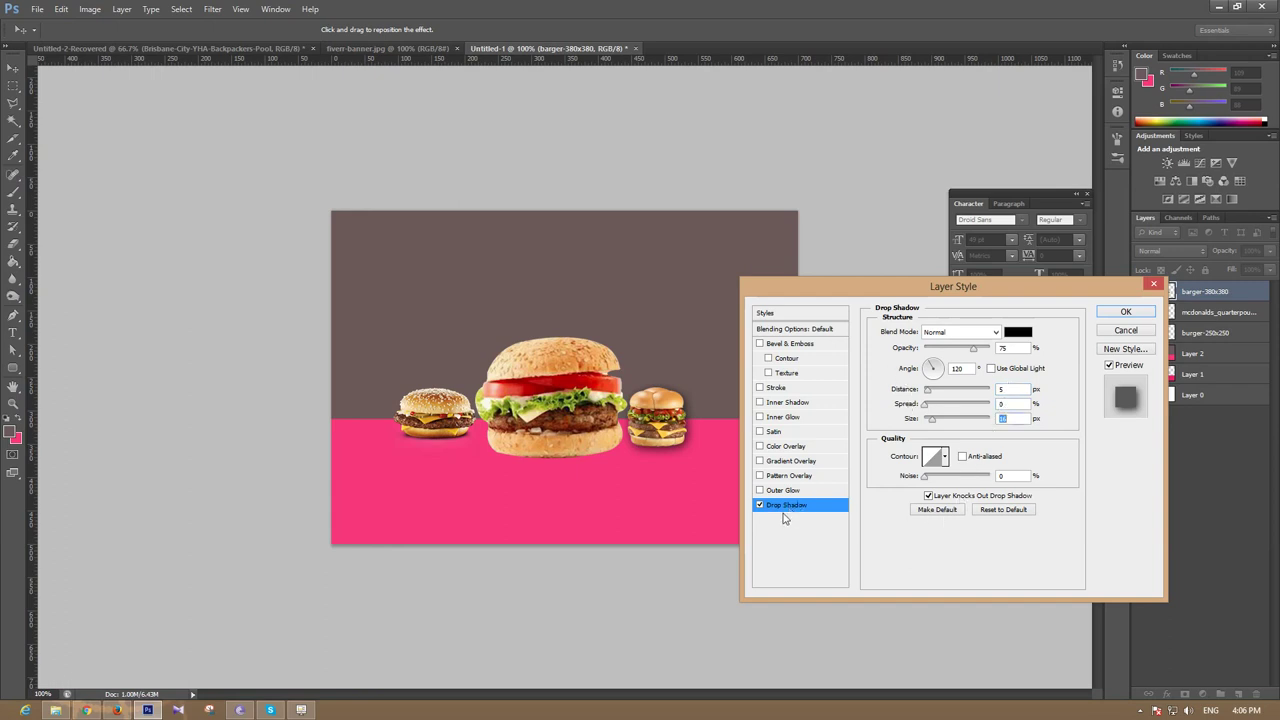
{"action": "left_click", "coordinate": [1124, 314]}
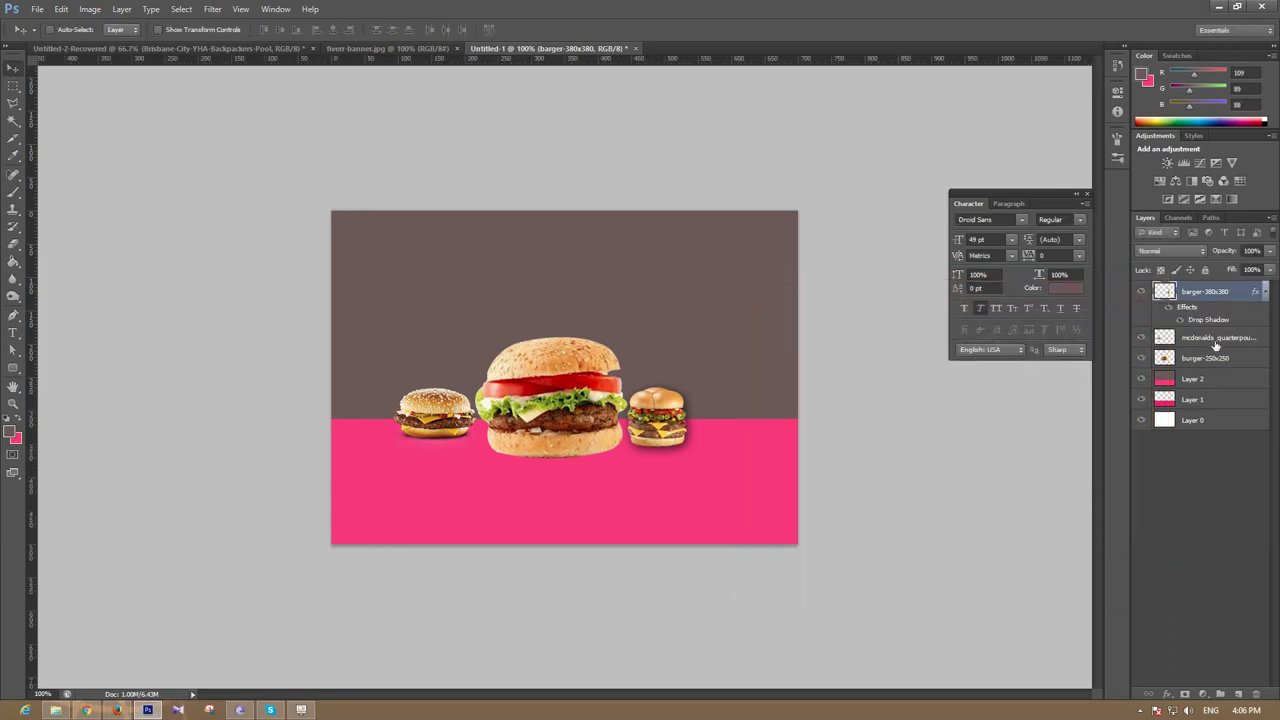
Step: Try a drop shadow on mcdonalds_quarterpounder, then remove it again
{"action": "left_click", "coordinate": [1266, 291]}
{"action": "left_click", "coordinate": [1241, 314]}
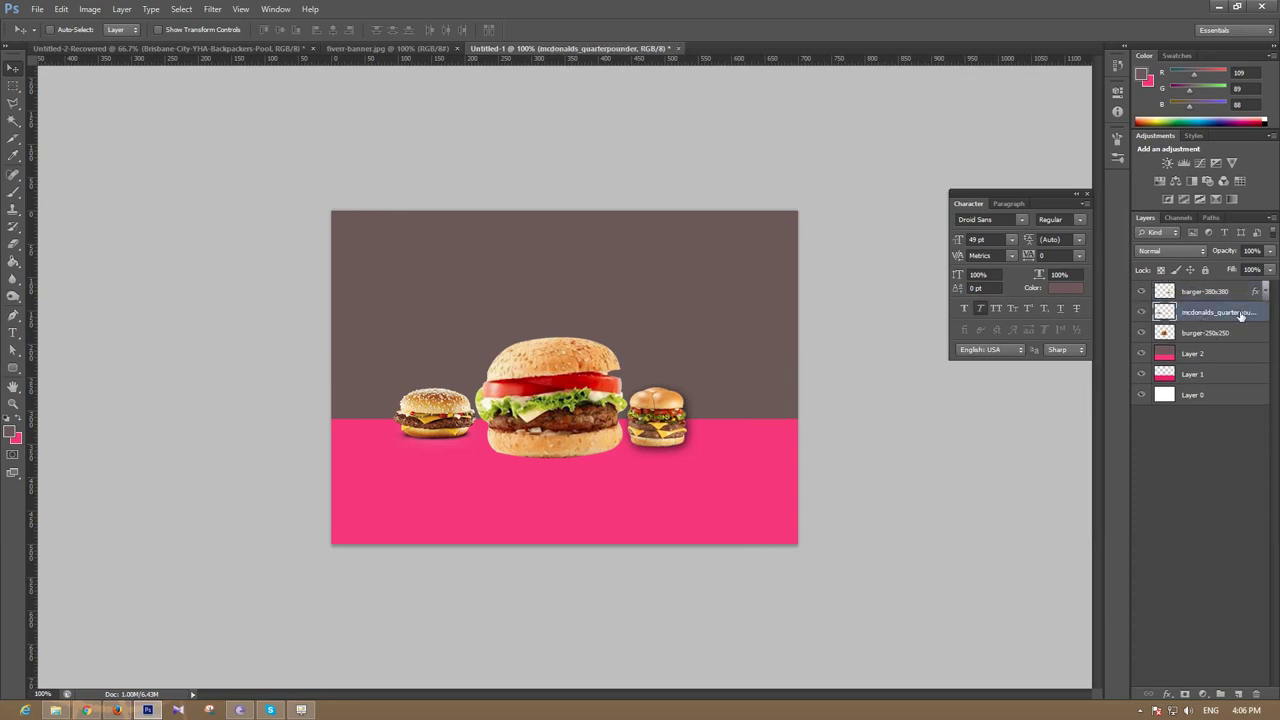
{"action": "double_click", "coordinate": [1264, 315]}
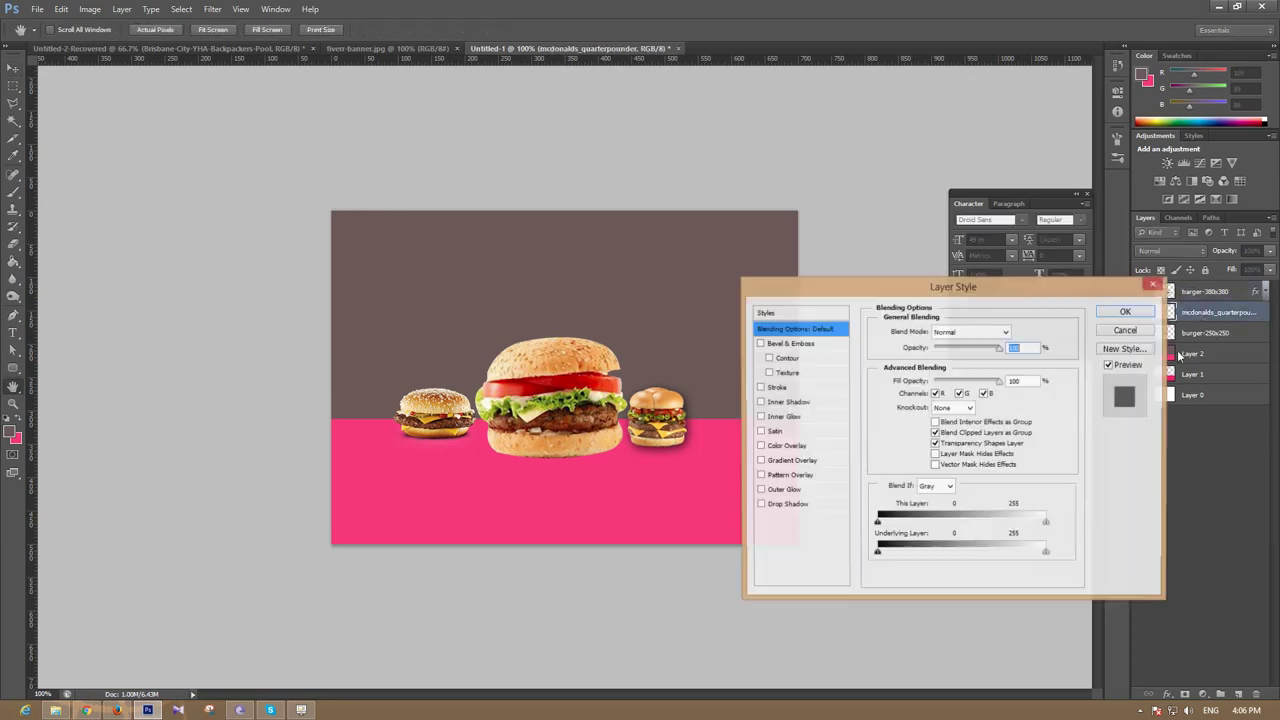
{"action": "left_click", "coordinate": [777, 505]}
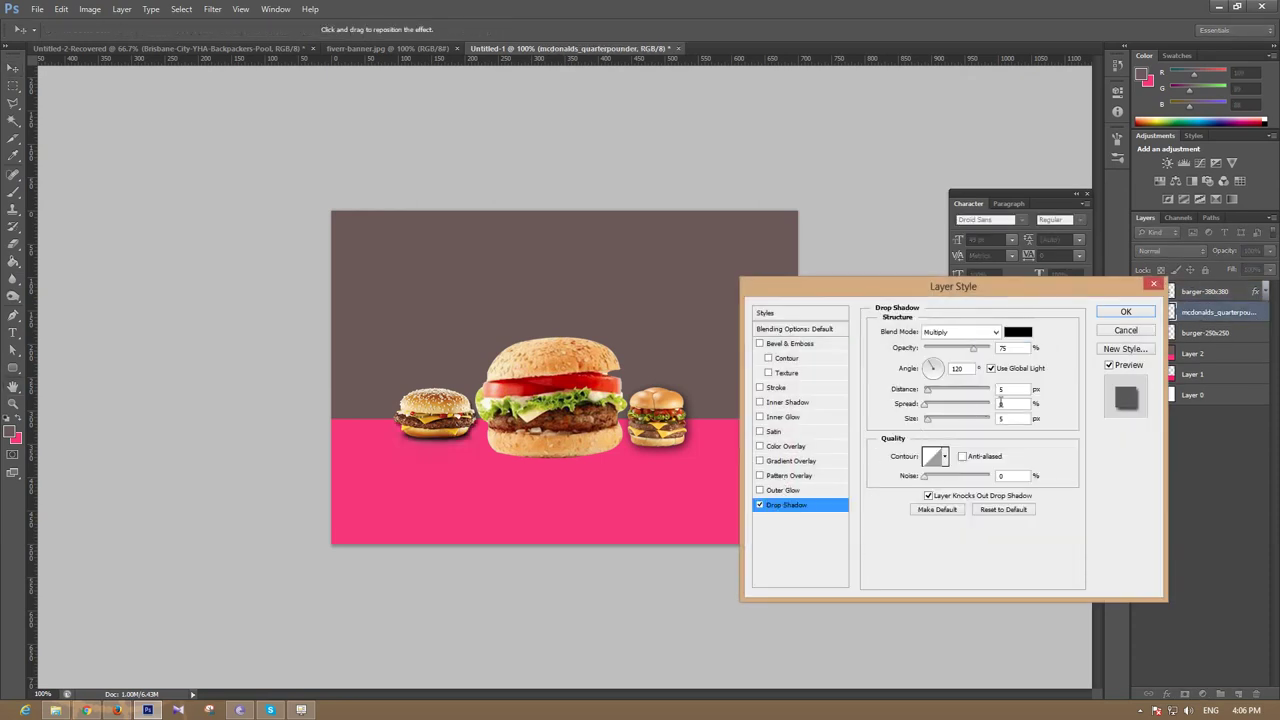
{"action": "double_click", "coordinate": [1008, 420]}
{"action": "type", "text": "1"}
{"action": "type", "text": "6"}
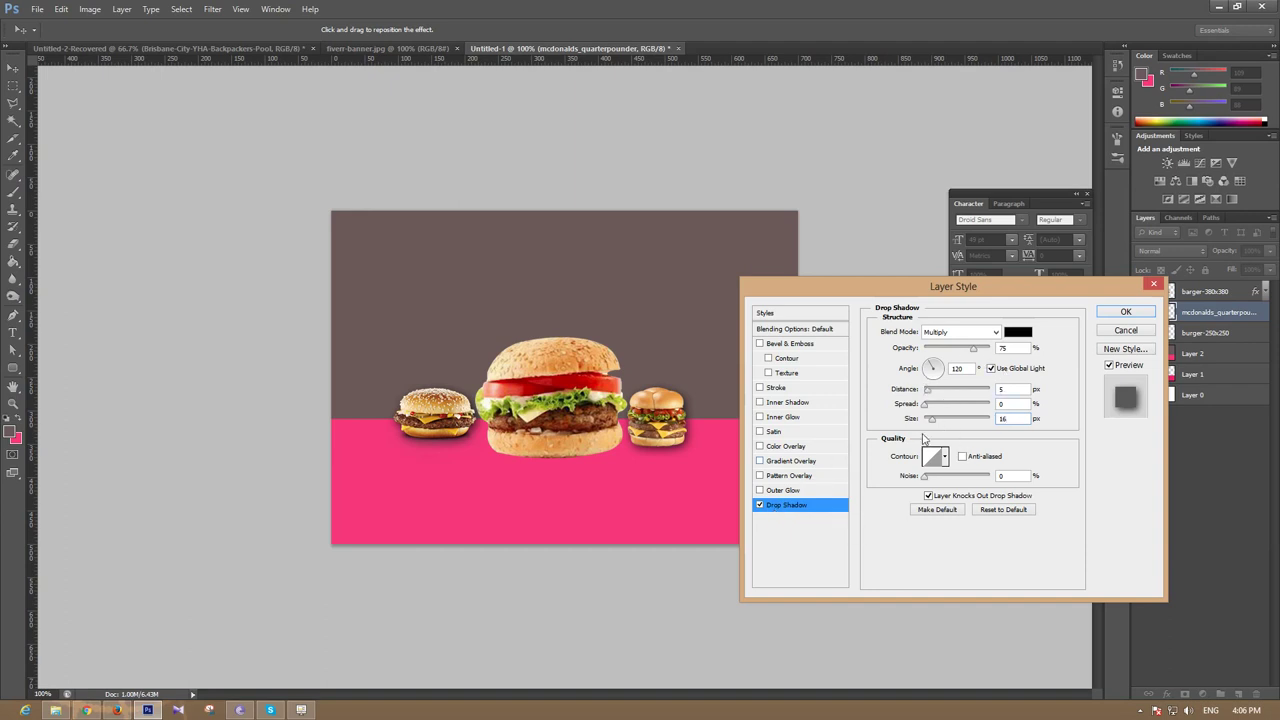
{"action": "left_click", "coordinate": [958, 333]}
{"action": "mouse_move", "coordinate": [932, 420]}
{"action": "left_mouse_down"}
{"action": "mouse_move", "coordinate": [917, 421]}
{"action": "mouse_move", "coordinate": [933, 414]}
{"action": "left_mouse_up"}
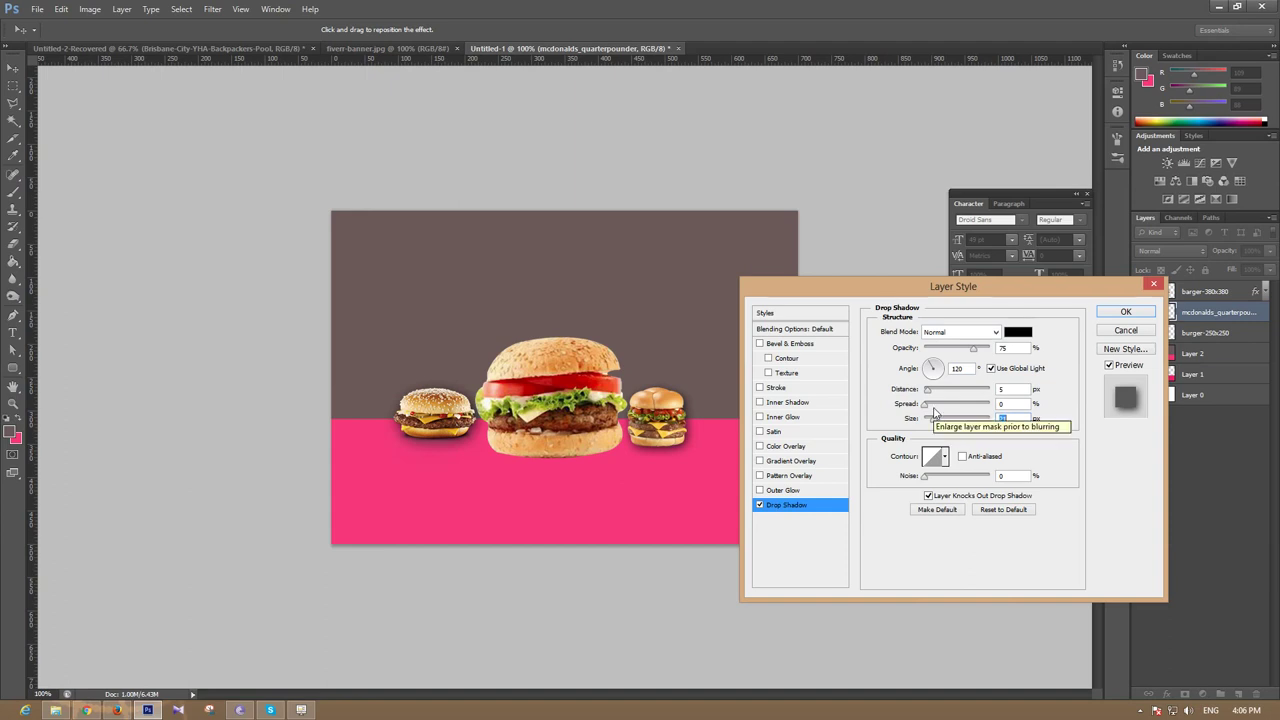
{"action": "left_click_drag", "start_coordinate": [934, 417], "coordinate": [905, 423]}
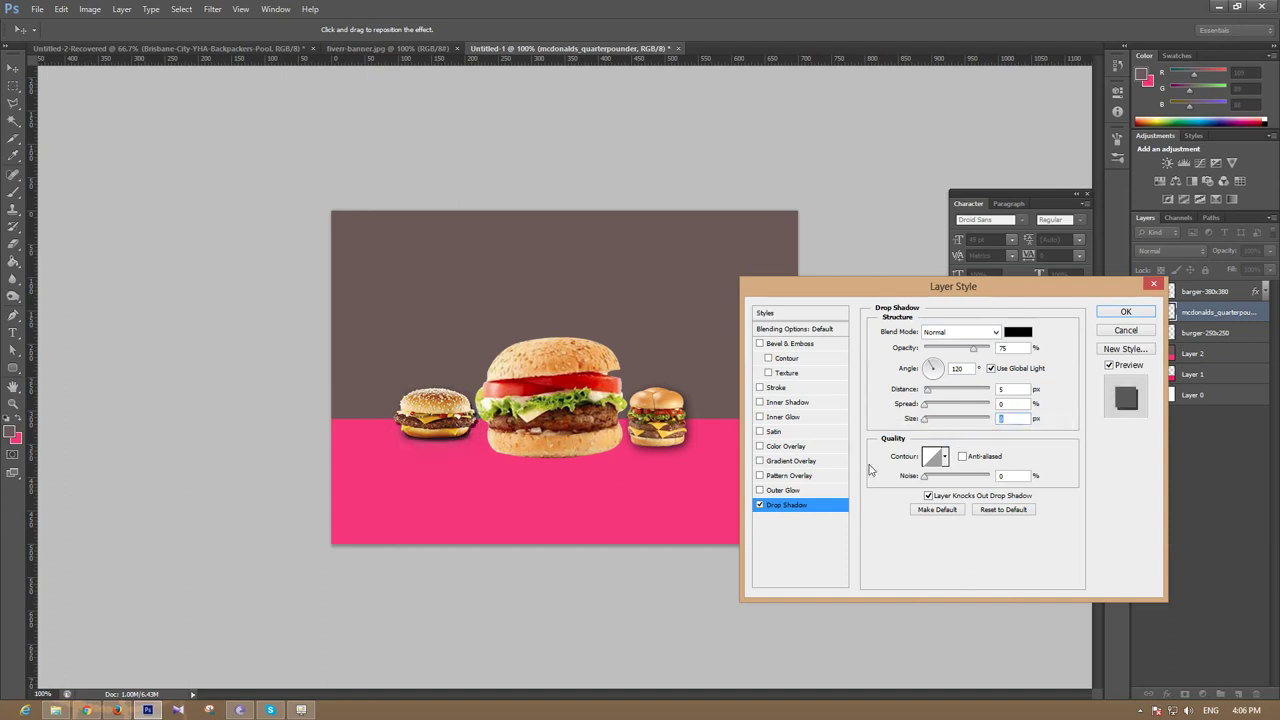
{"action": "left_click", "coordinate": [759, 505]}
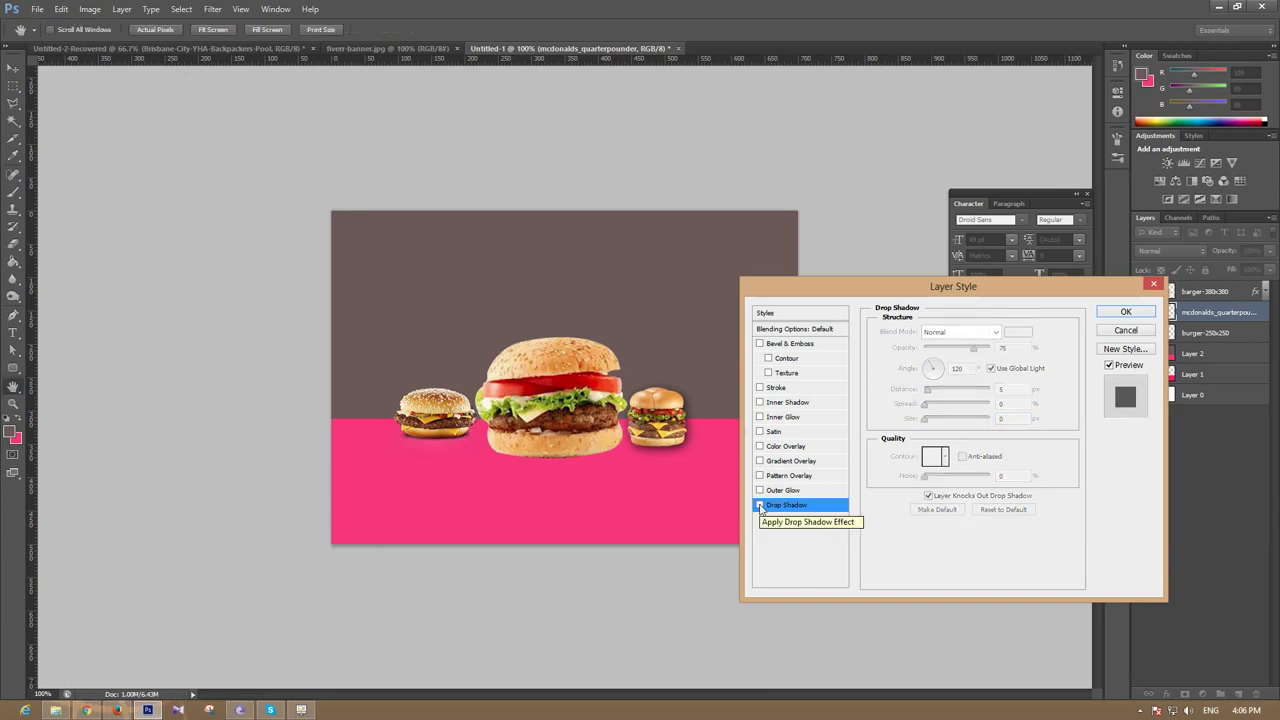
{"action": "left_click", "coordinate": [1130, 313]}
Step: Add a drop shadow with size 10 to the burger-250x250 layer
{"action": "left_click", "coordinate": [1254, 334]}
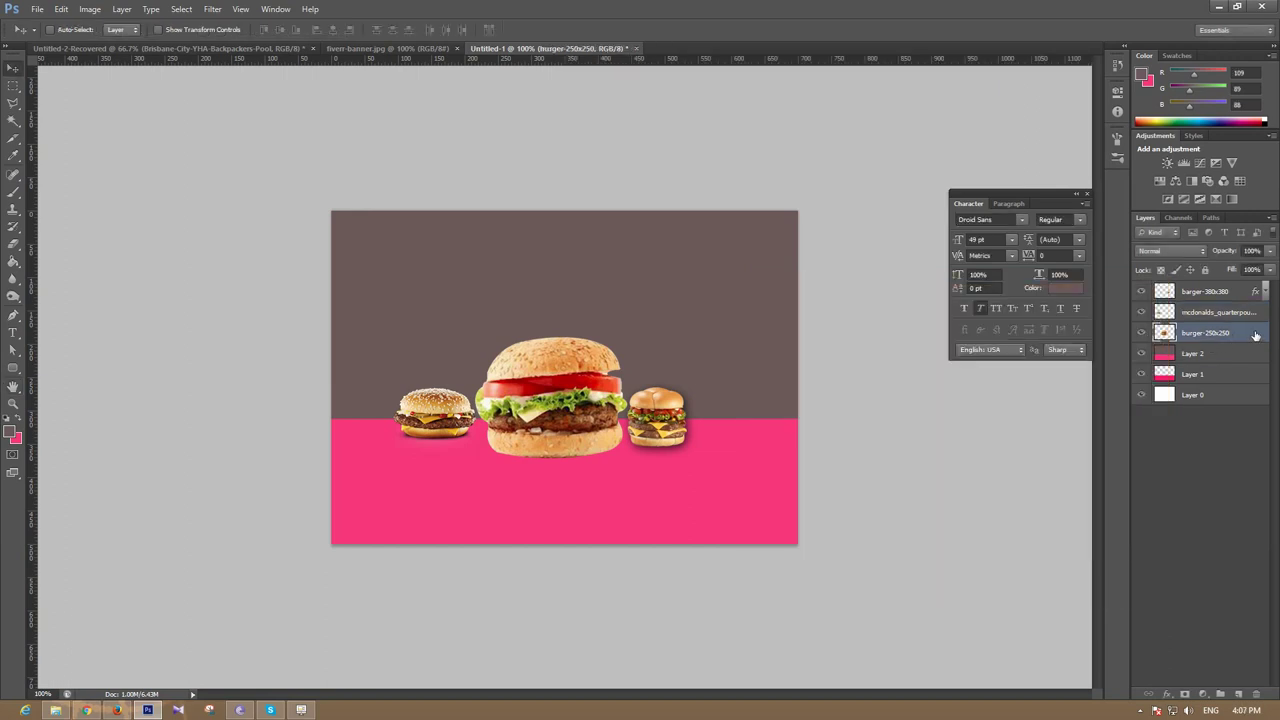
{"action": "double_click", "coordinate": [1255, 334]}
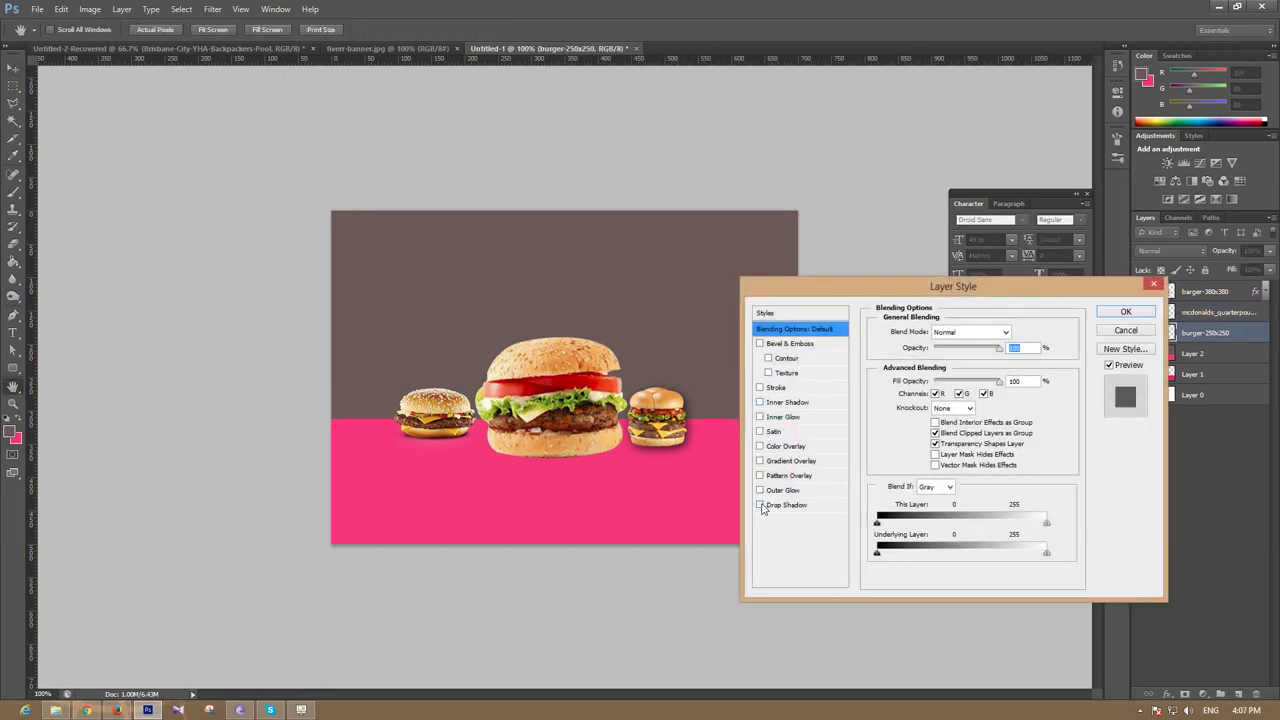
{"action": "left_click", "coordinate": [785, 505]}
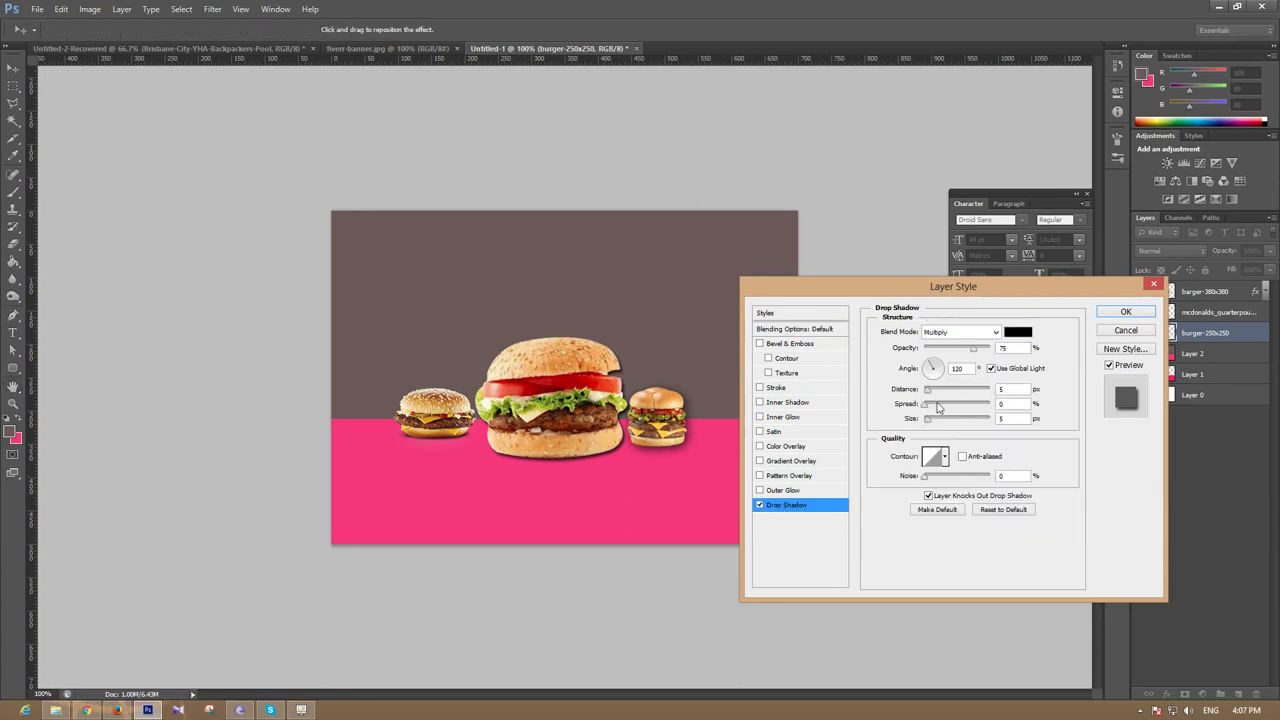
{"action": "left_click", "coordinate": [1003, 418]}
{"action": "type", "text": "10"}
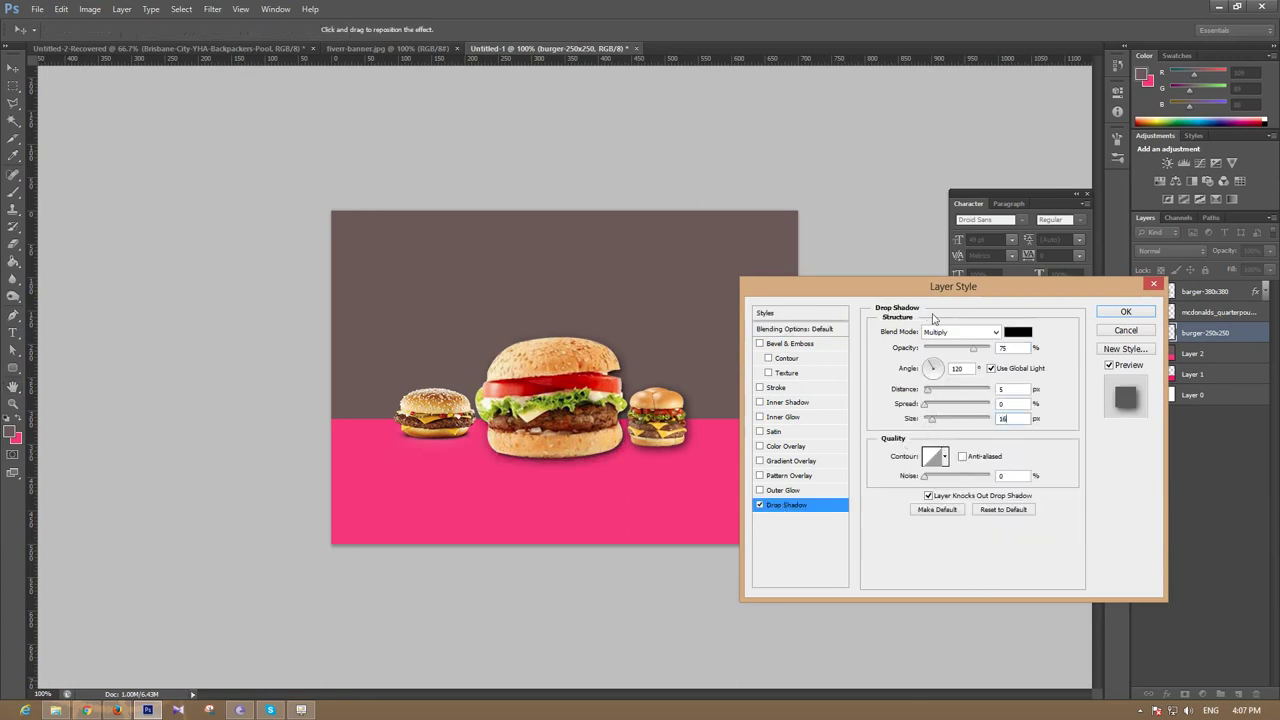
{"action": "left_click", "coordinate": [1127, 313]}
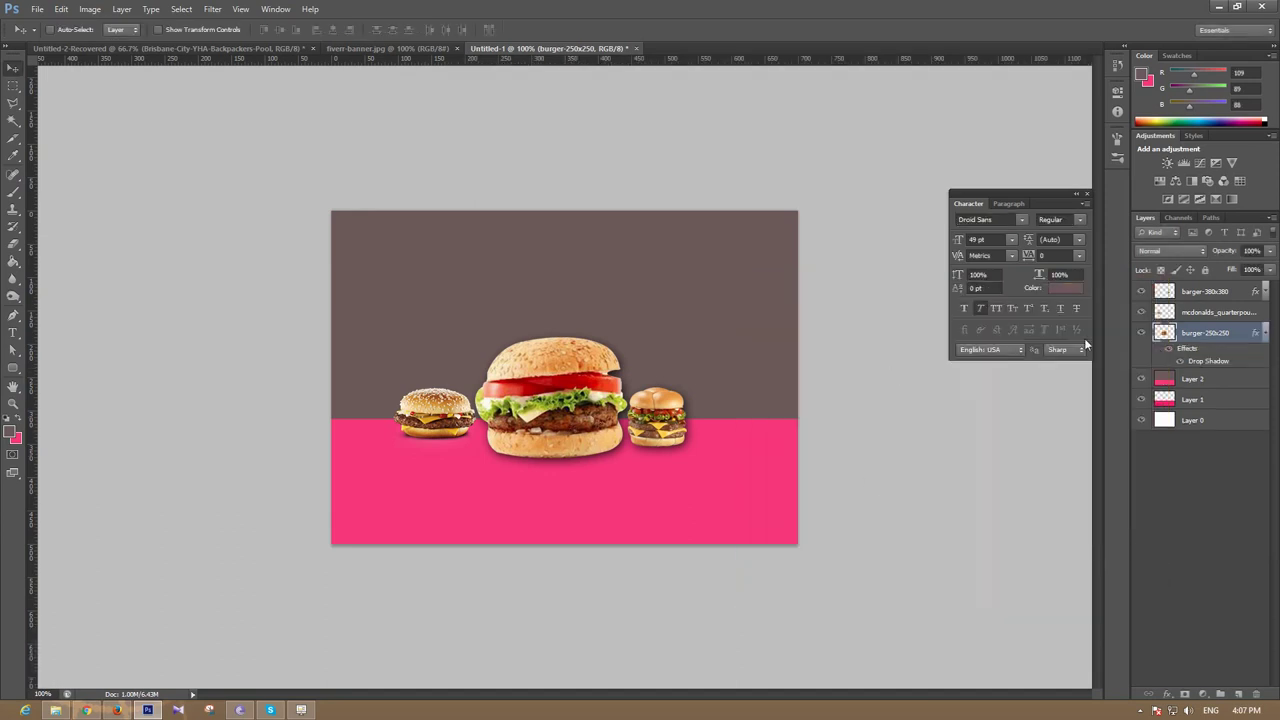
{"action": "left_click", "coordinate": [1206, 294]}
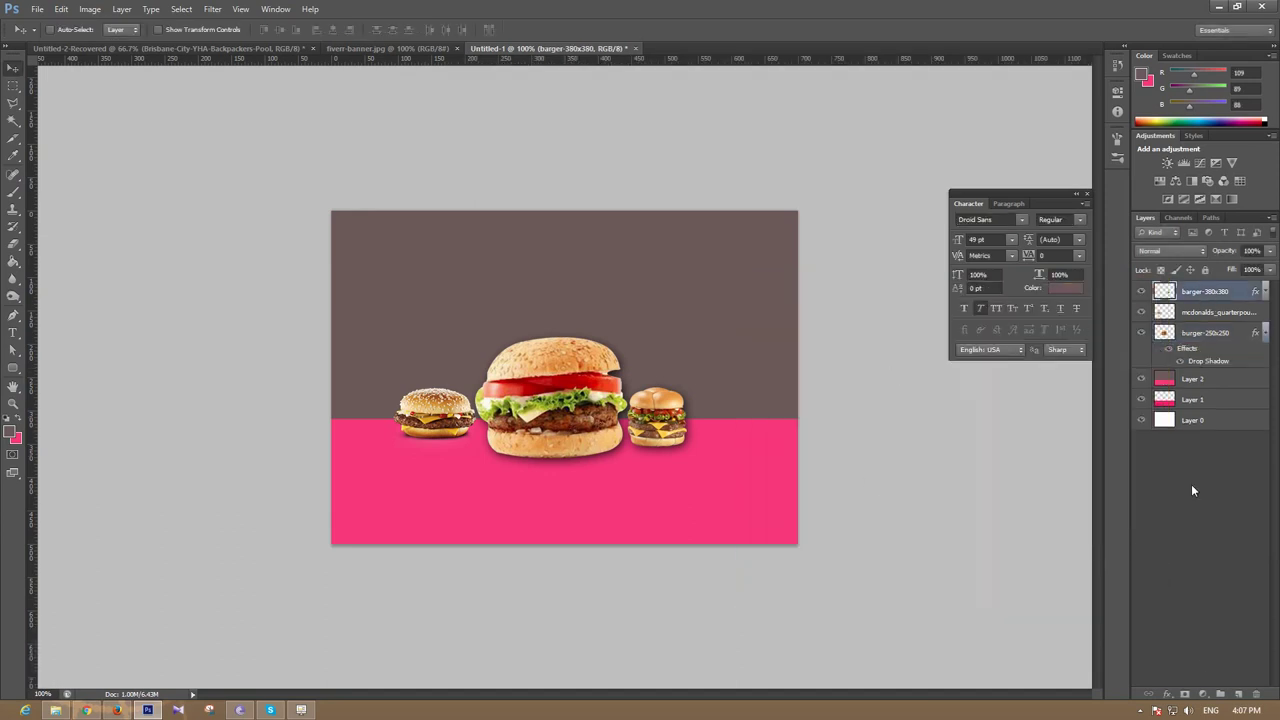
Step: Start a text layer at the banner's top-left with near-white #f5f5f5 as the colour
{"action": "left_click", "coordinate": [1238, 695]}
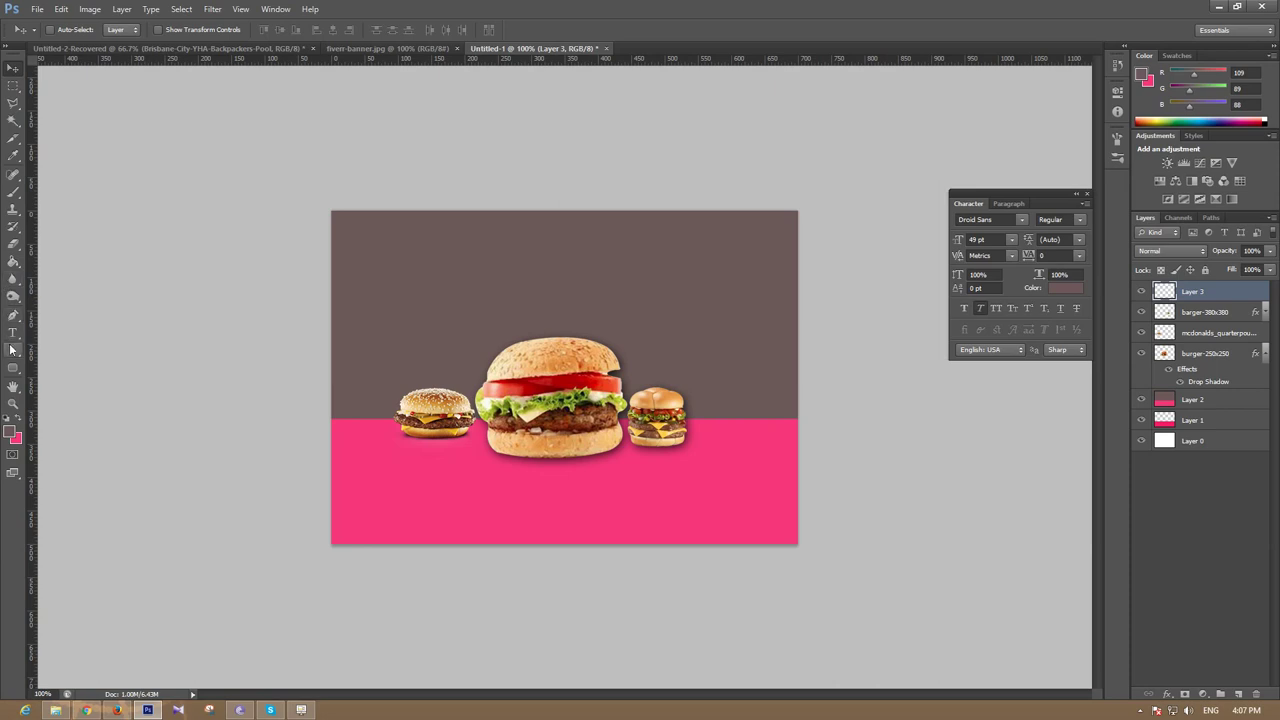
{"action": "left_click", "coordinate": [13, 332]}
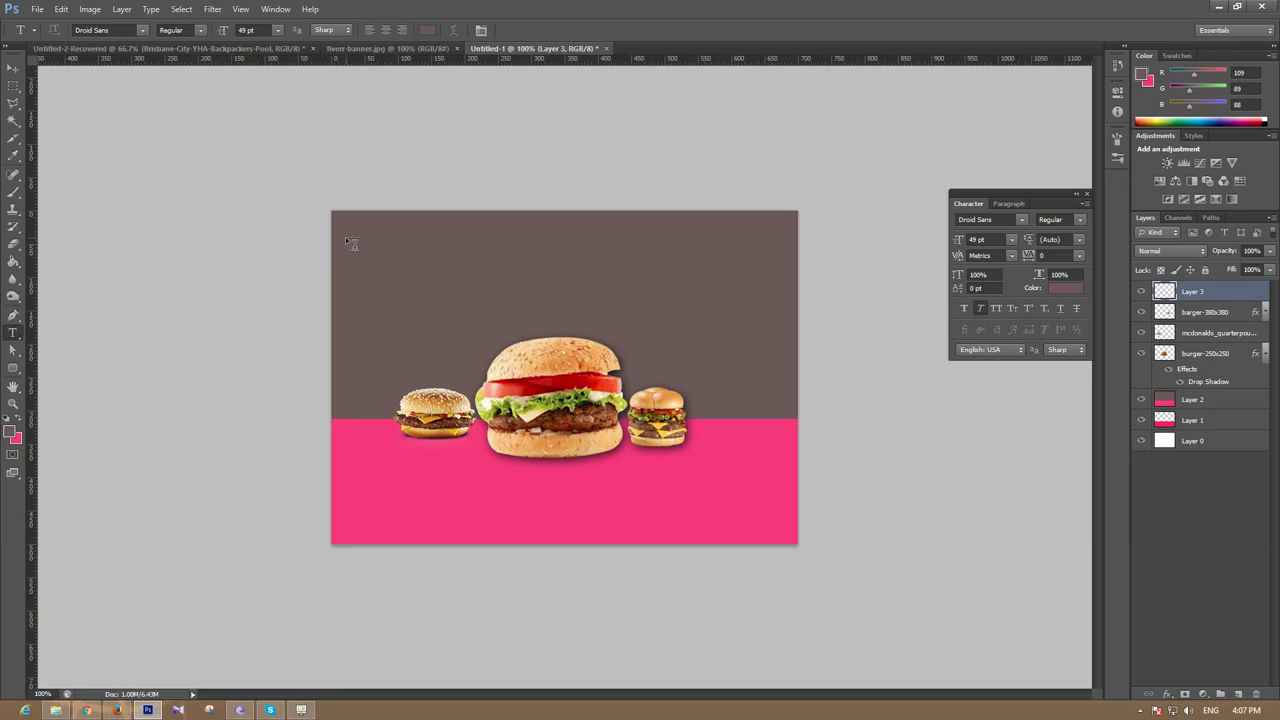
{"action": "left_click", "coordinate": [346, 238]}
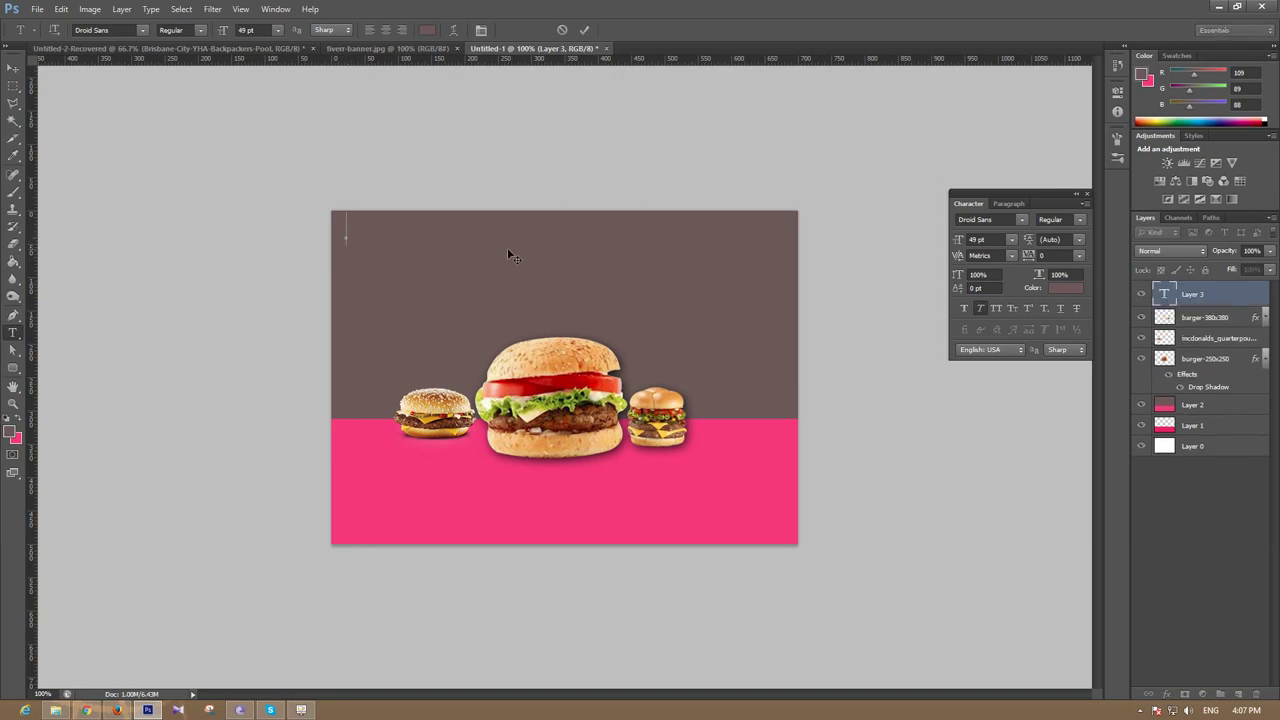
{"action": "left_click", "coordinate": [10, 438]}
{"action": "type", "text": "e3e3e3"}
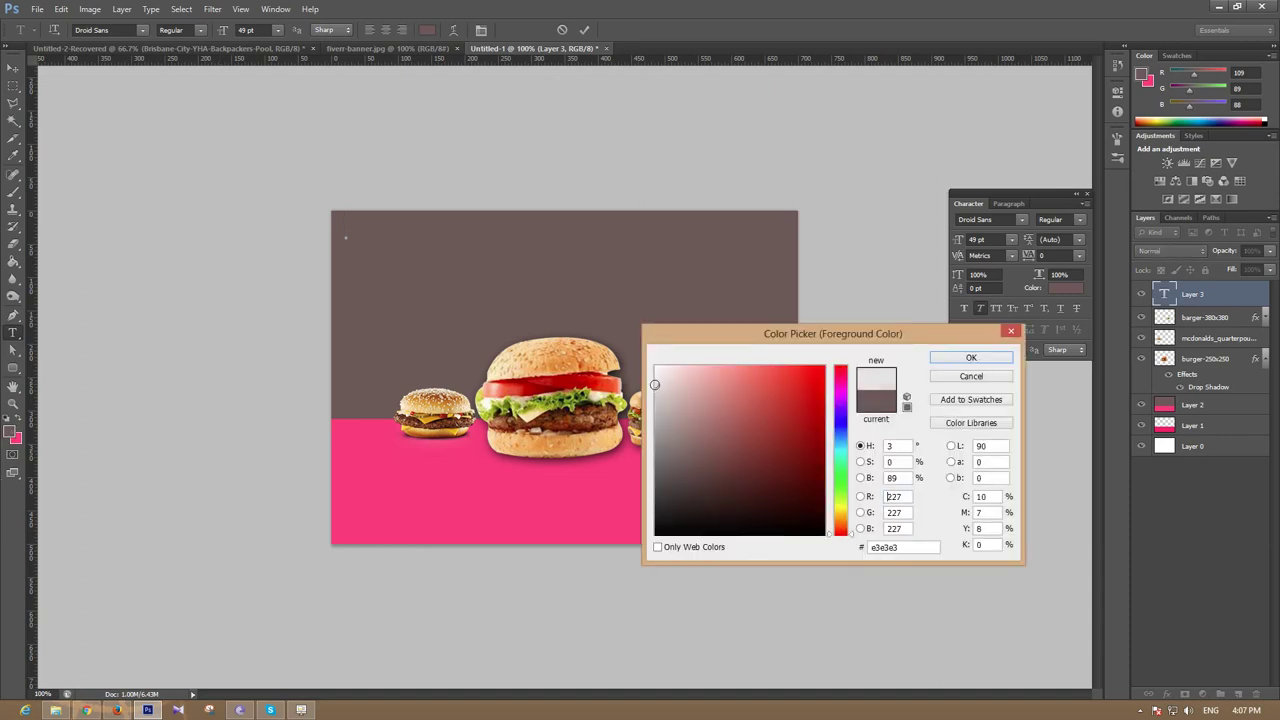
{"action": "left_click", "coordinate": [652, 374]}
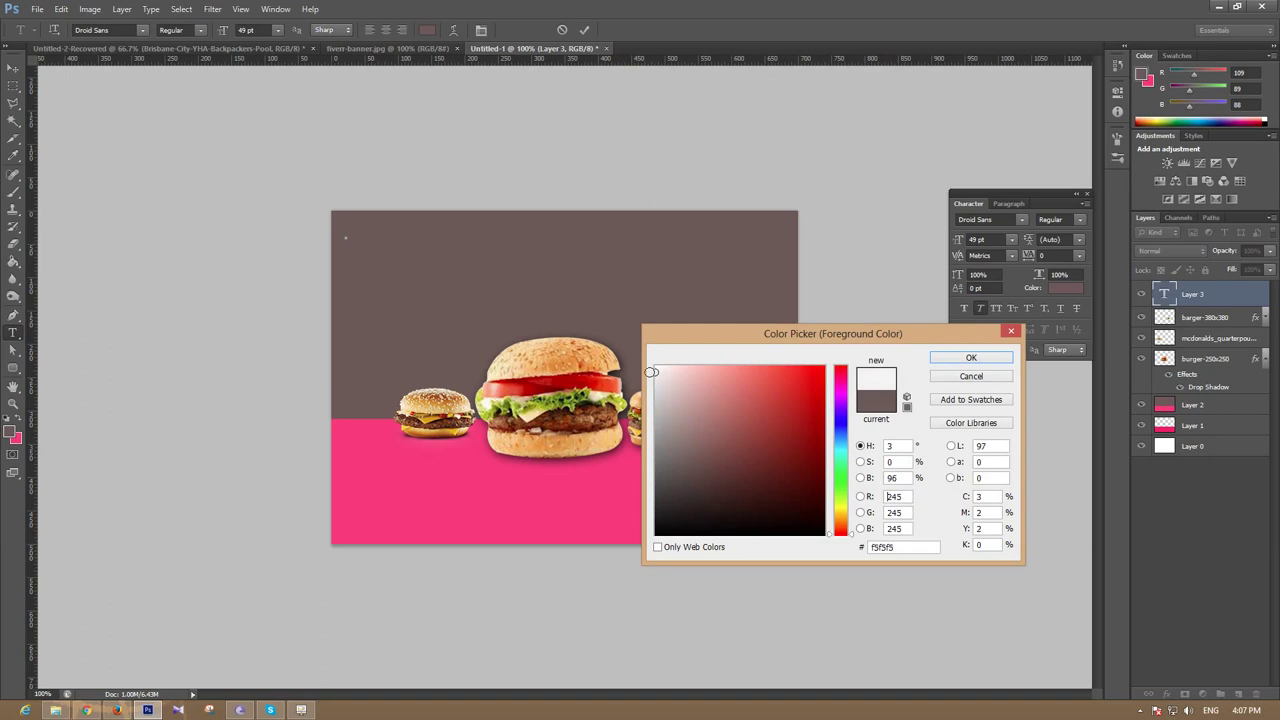
{"action": "left_click", "coordinate": [975, 358]}
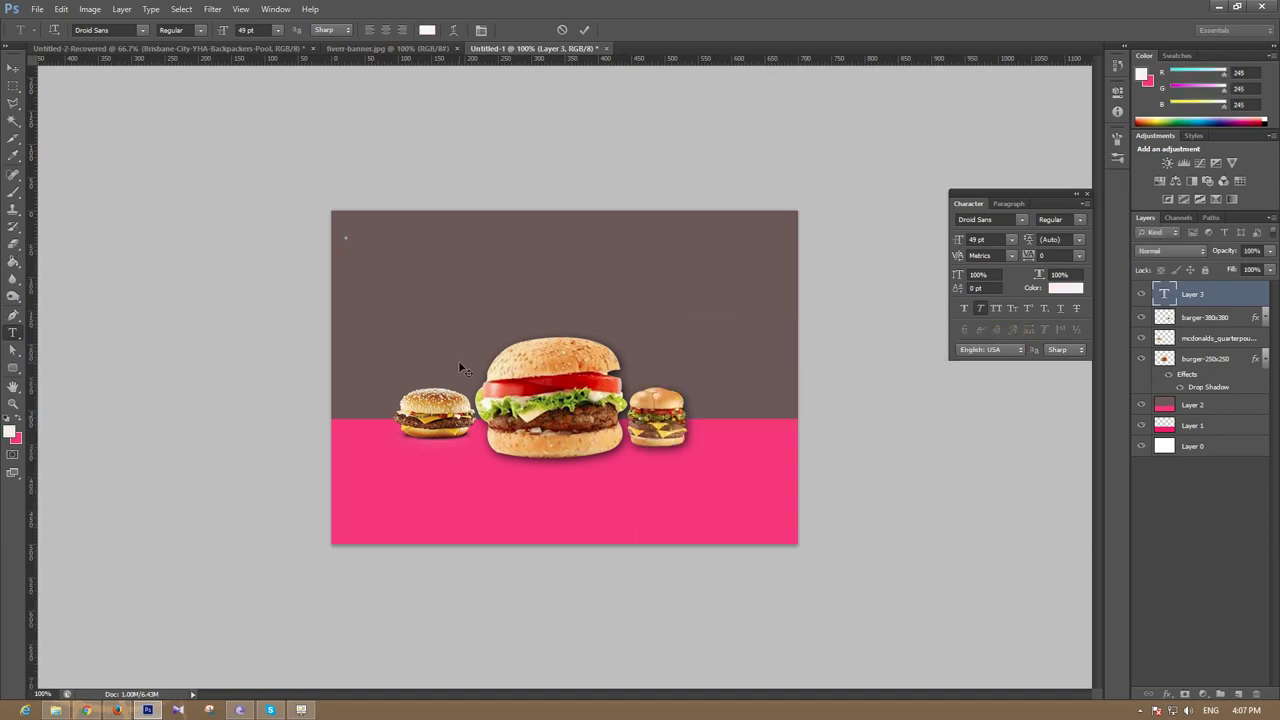
Step: Type 'Web', then 'Banner Headder Ad' on the next line, correcting a typo
{"action": "type", "text": "W"}
{"action": "type", "text": "eb"}
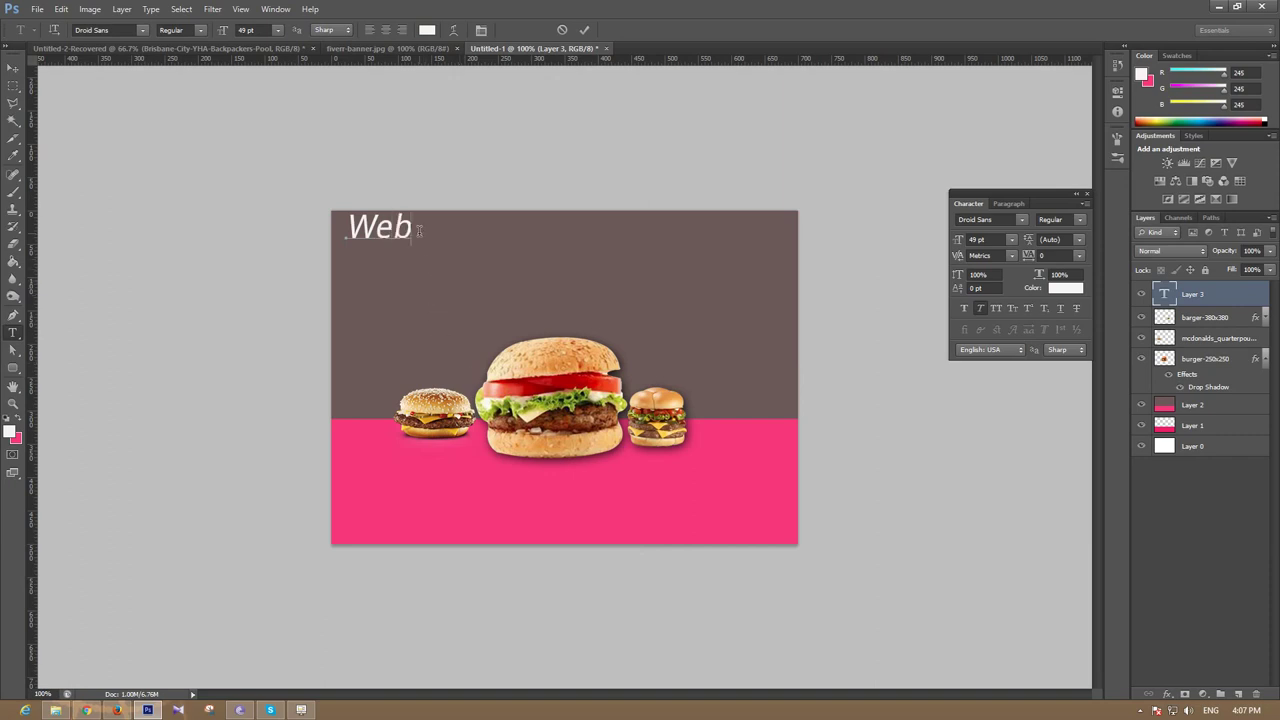
{"action": "key", "text": "Return"}
{"action": "type", "text": "Ba"}
{"action": "type", "text": "nner"}
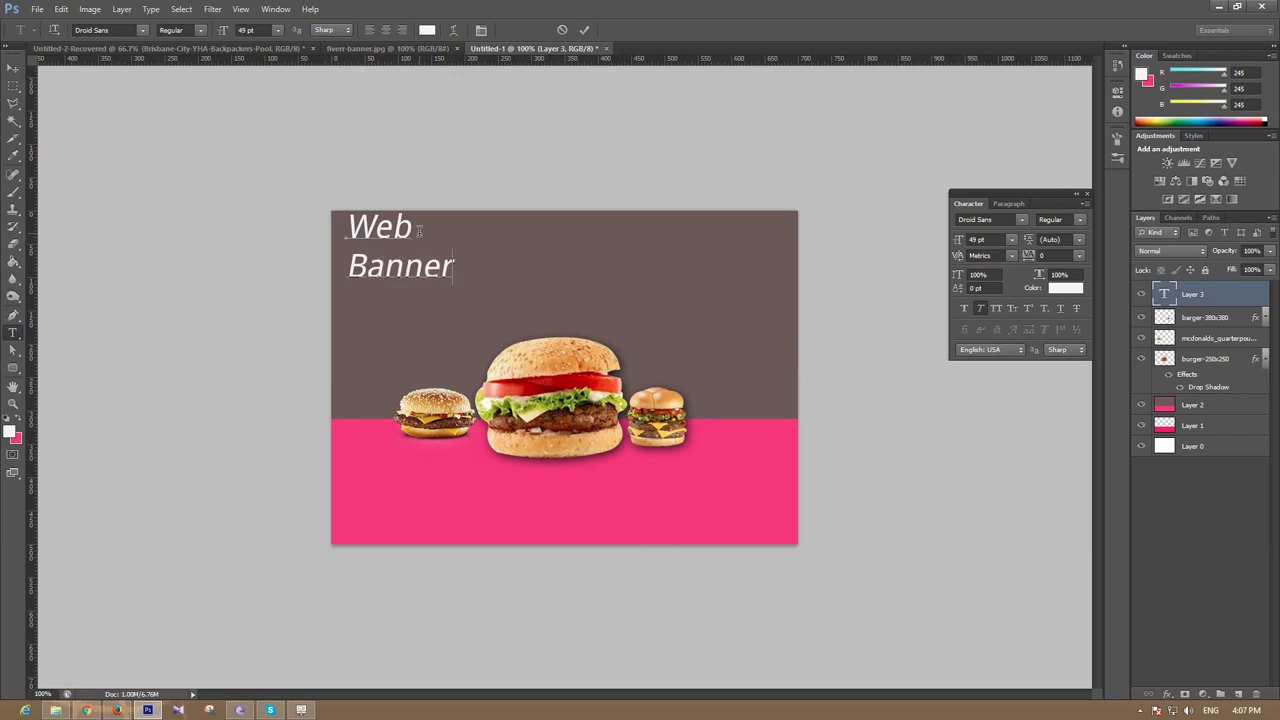
{"action": "type", "text": "h"}
{"action": "key", "text": "BackSpace"}
{"action": "type", "text": "He"}
{"action": "type", "text": "ad"}
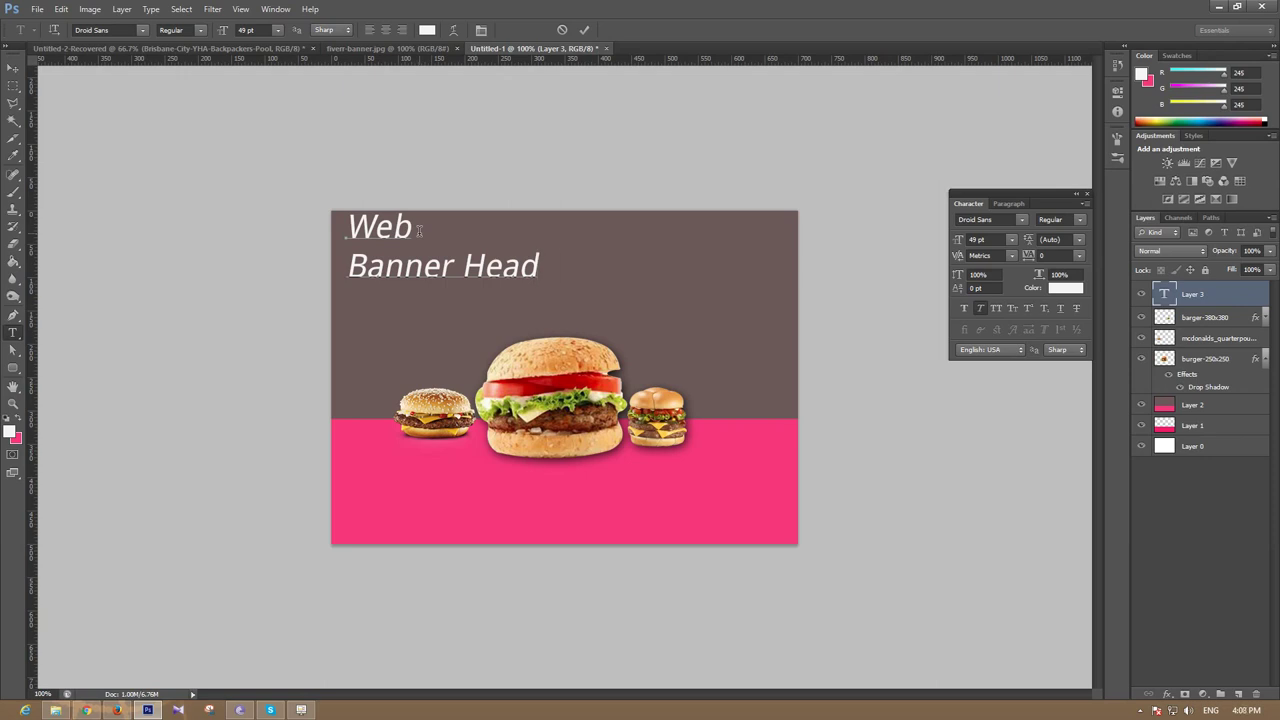
{"action": "type", "text": "der"}
{"action": "type", "text": " Ad"}
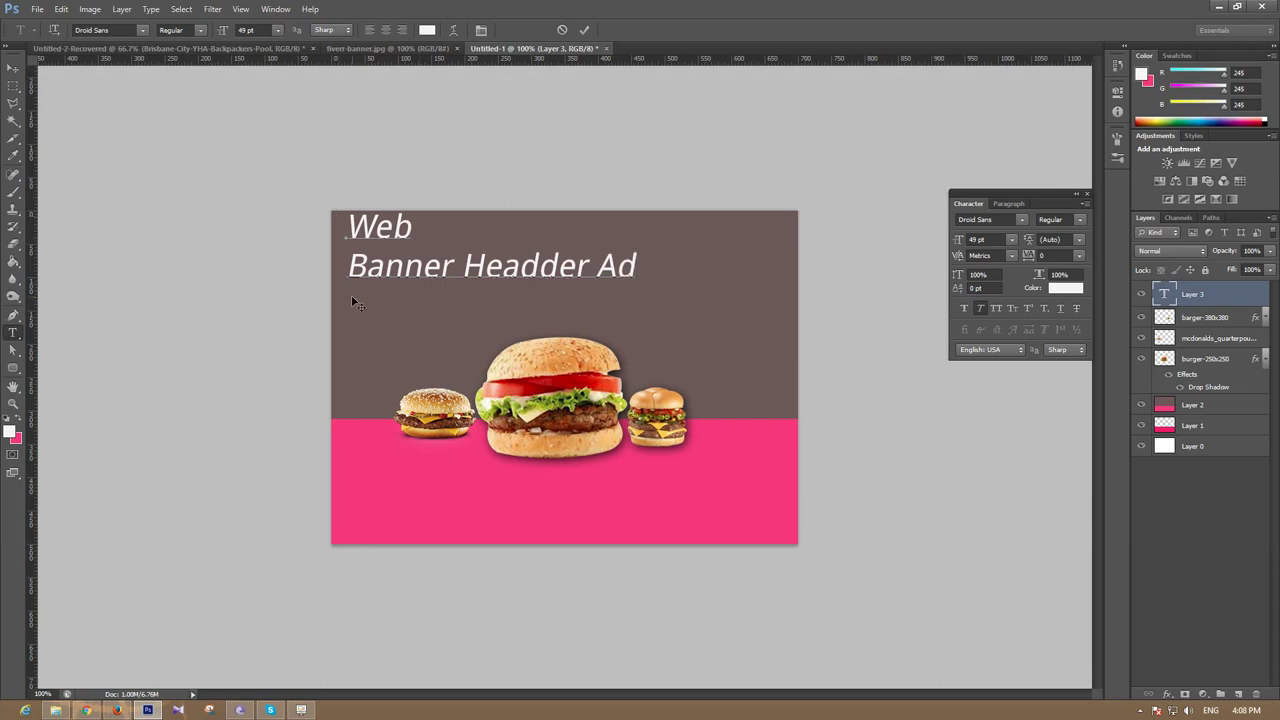
Step: Colour the 'Banner Headder Ad' line a bright orange
{"action": "left_click_drag", "start_coordinate": [348, 265], "coordinate": [643, 268]}
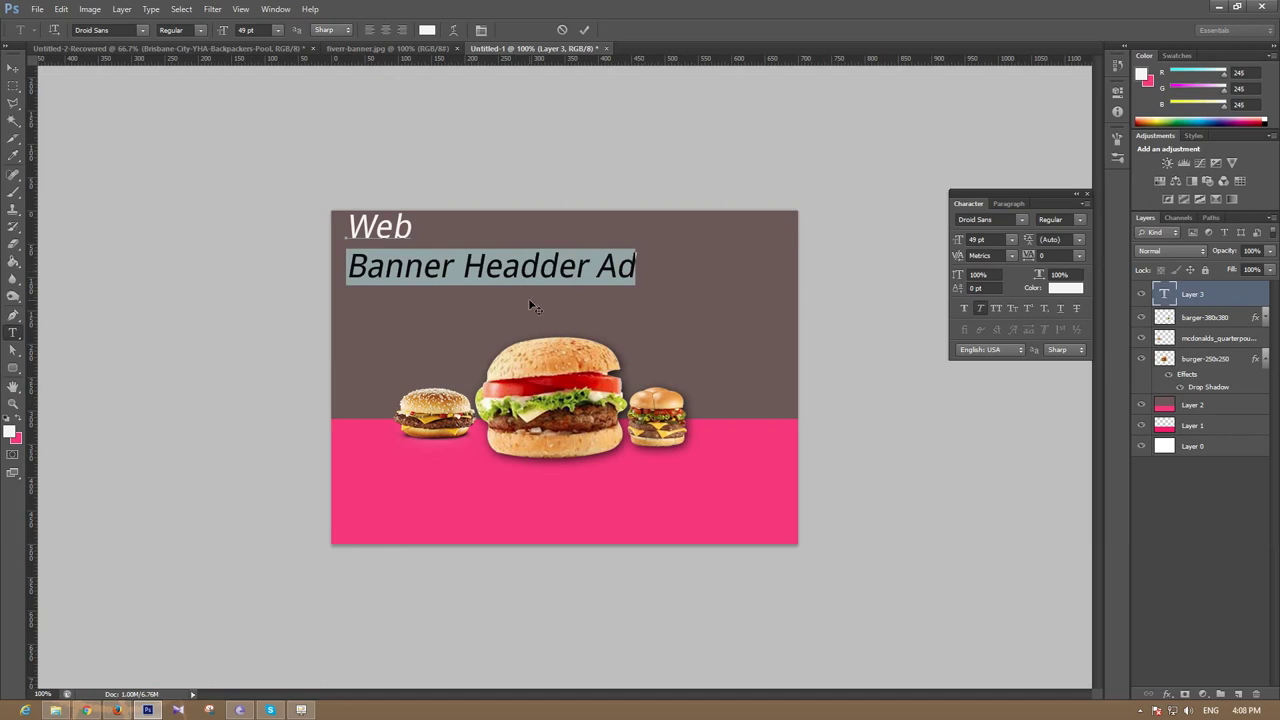
{"action": "left_click", "coordinate": [1062, 289]}
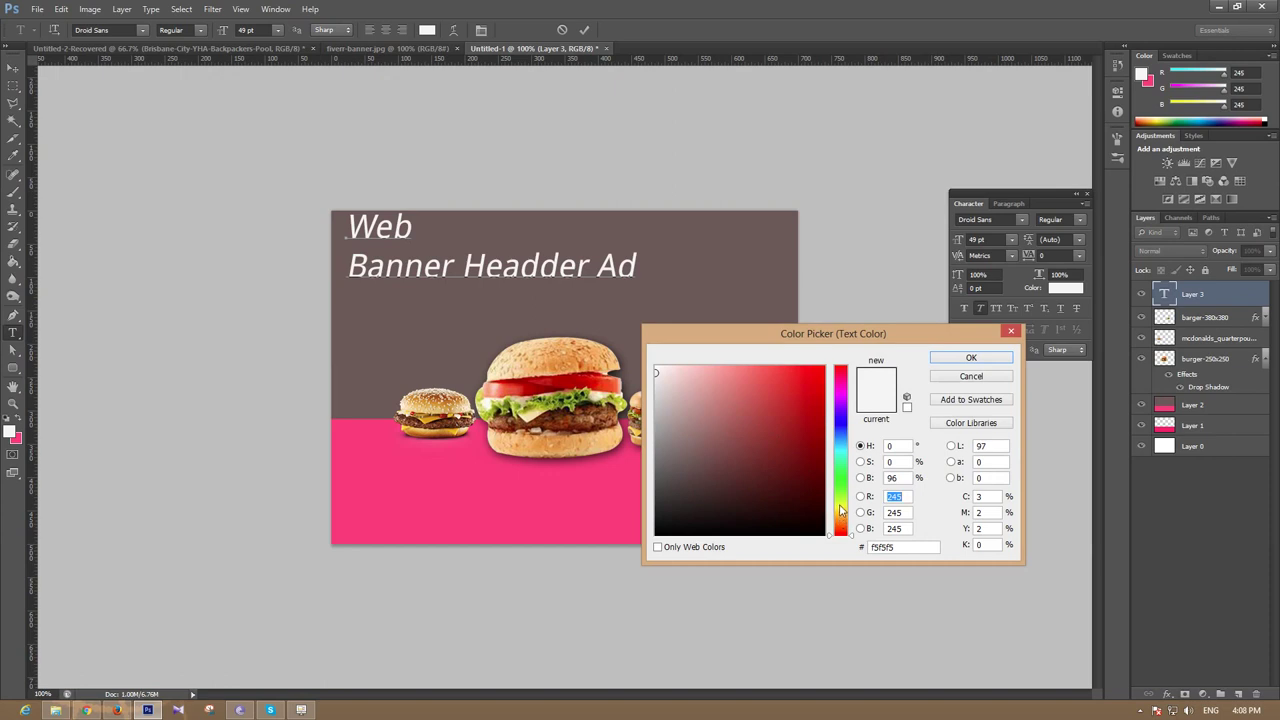
{"action": "left_click_drag", "start_coordinate": [839, 486], "coordinate": [842, 522]}
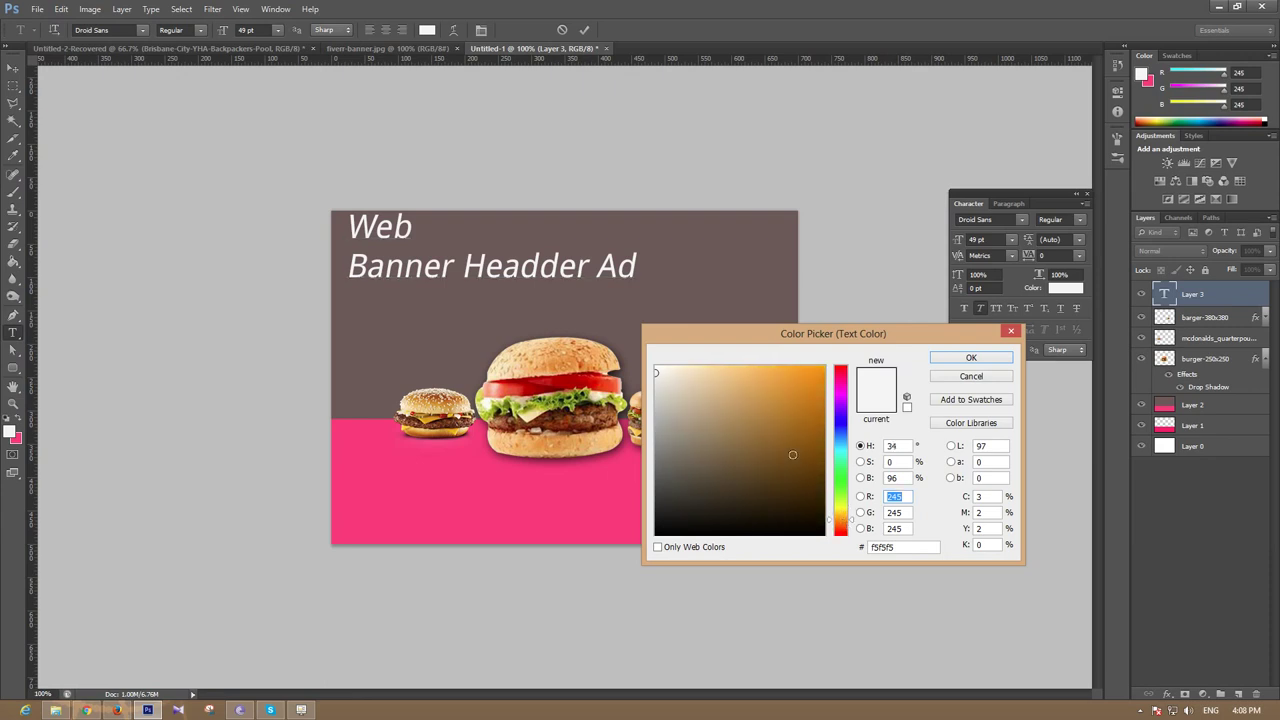
{"action": "left_click", "coordinate": [777, 378]}
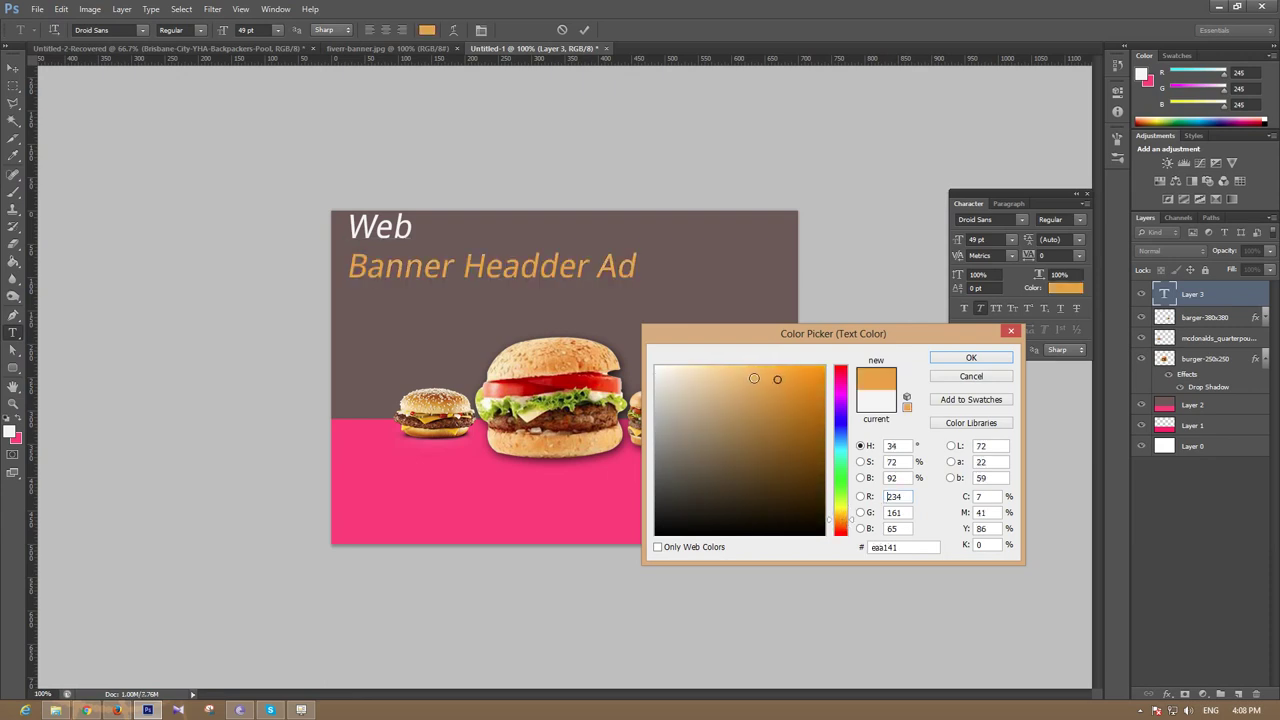
{"action": "mouse_move", "coordinate": [758, 394]}
{"action": "left_mouse_down"}
{"action": "mouse_move", "coordinate": [766, 402]}
{"action": "mouse_move", "coordinate": [802, 376]}
{"action": "left_mouse_up"}
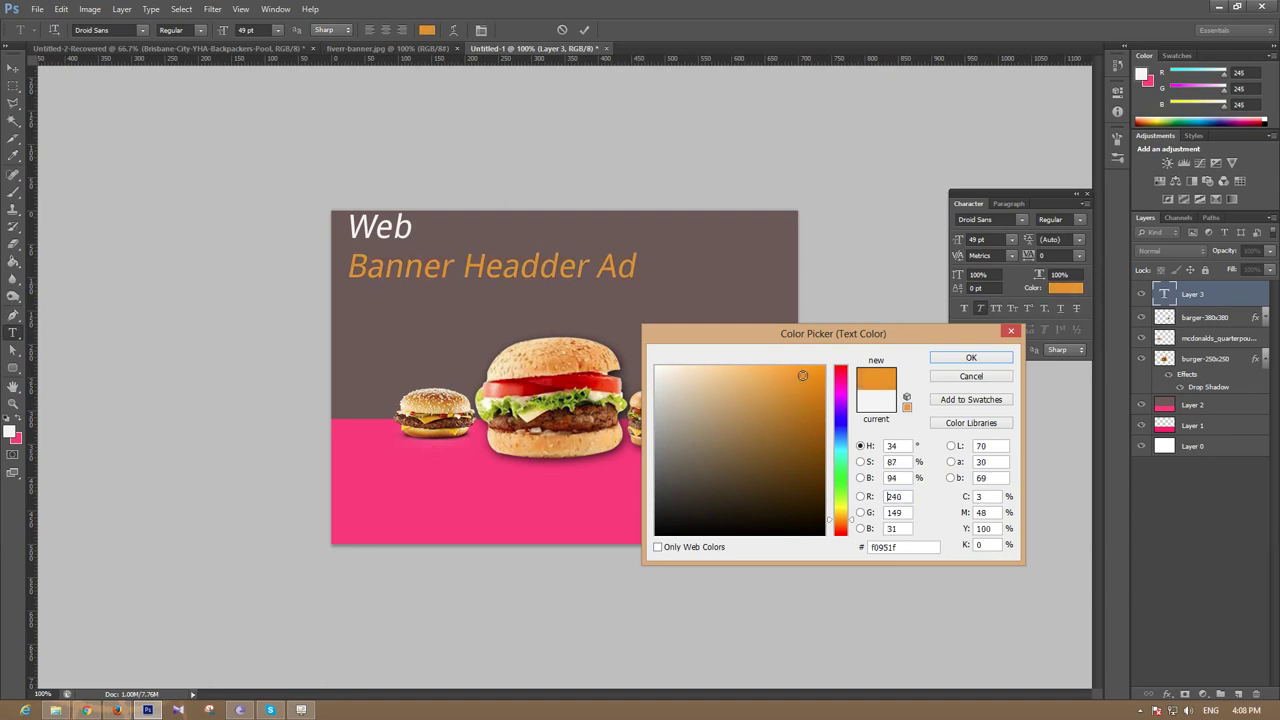
{"action": "left_click_drag", "start_coordinate": [802, 376], "coordinate": [781, 371]}
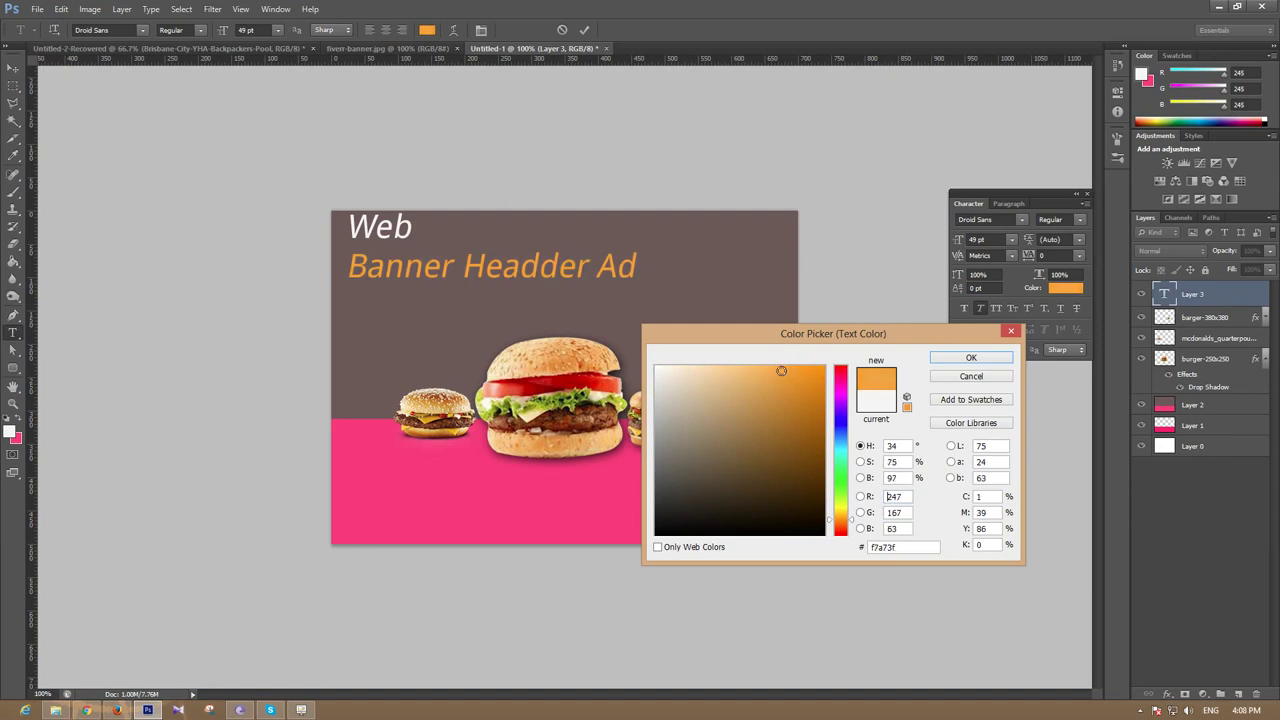
{"action": "left_click", "coordinate": [955, 359]}
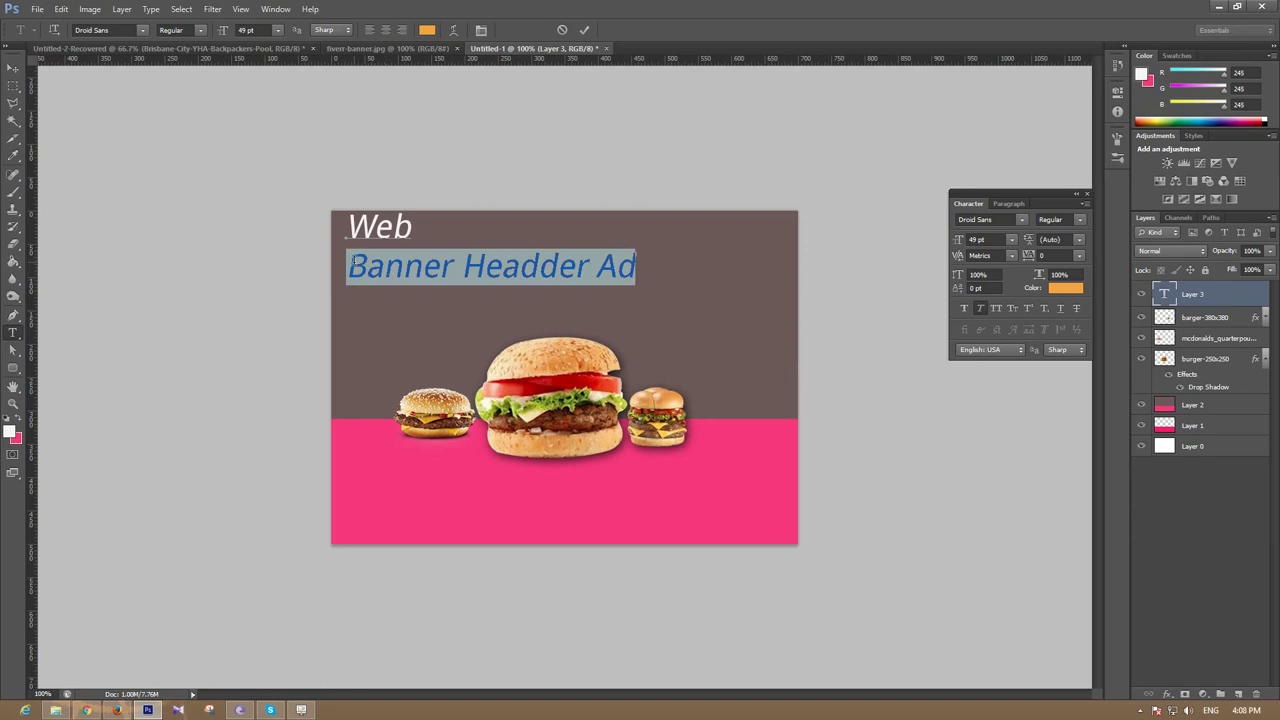
Step: Delete the 'Banner Headder Ad' line, leaving only 'Web'
{"action": "left_click", "coordinate": [353, 260]}
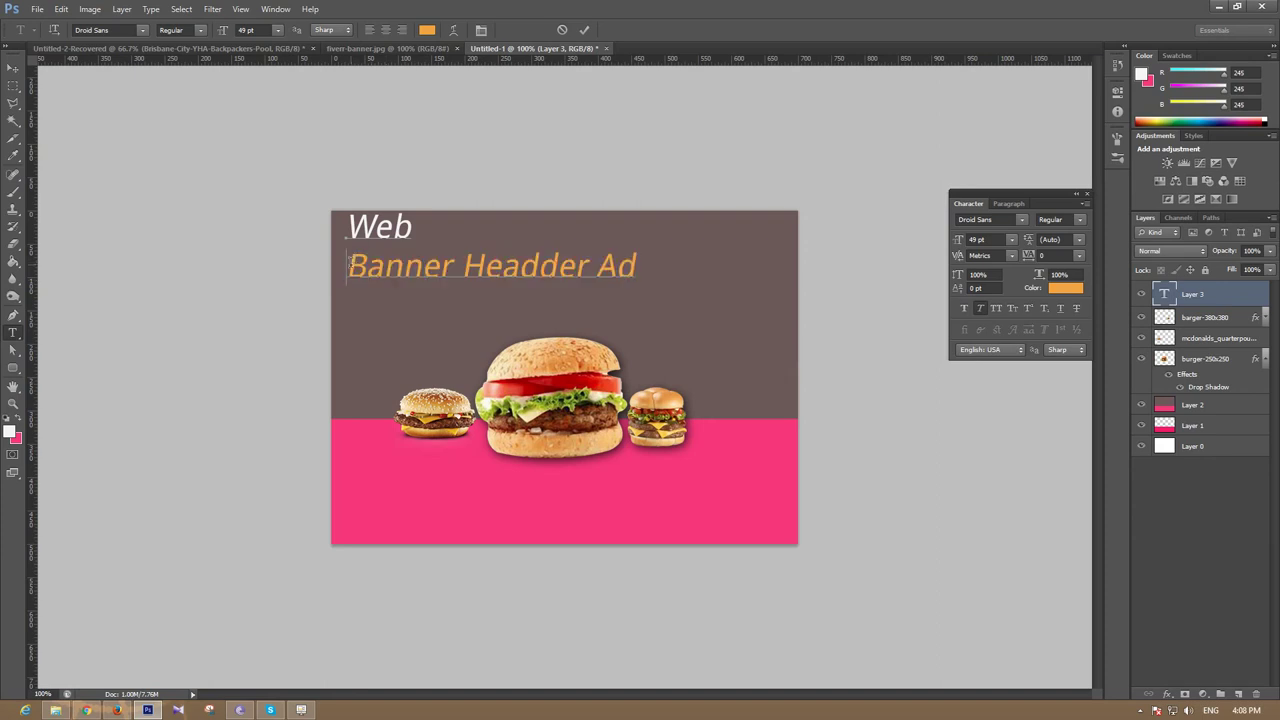
{"action": "left_click_drag", "start_coordinate": [350, 265], "coordinate": [657, 281]}
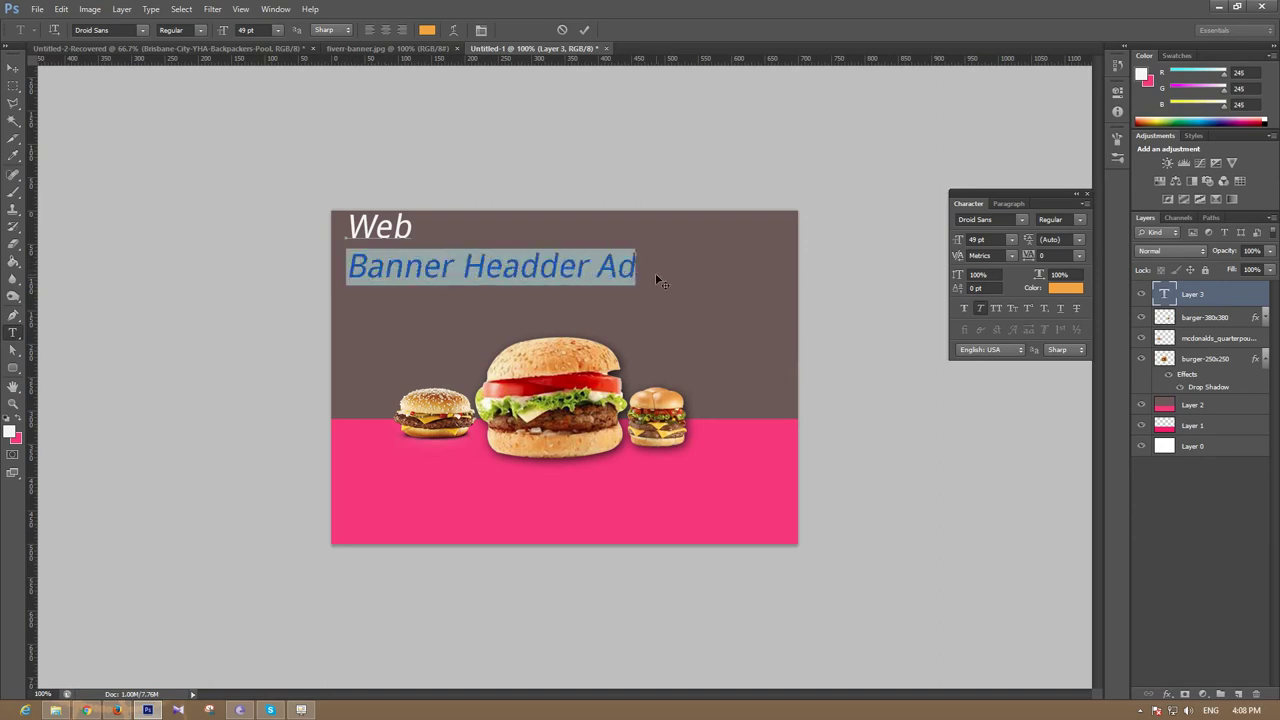
{"action": "key", "text": "BackSpace"}
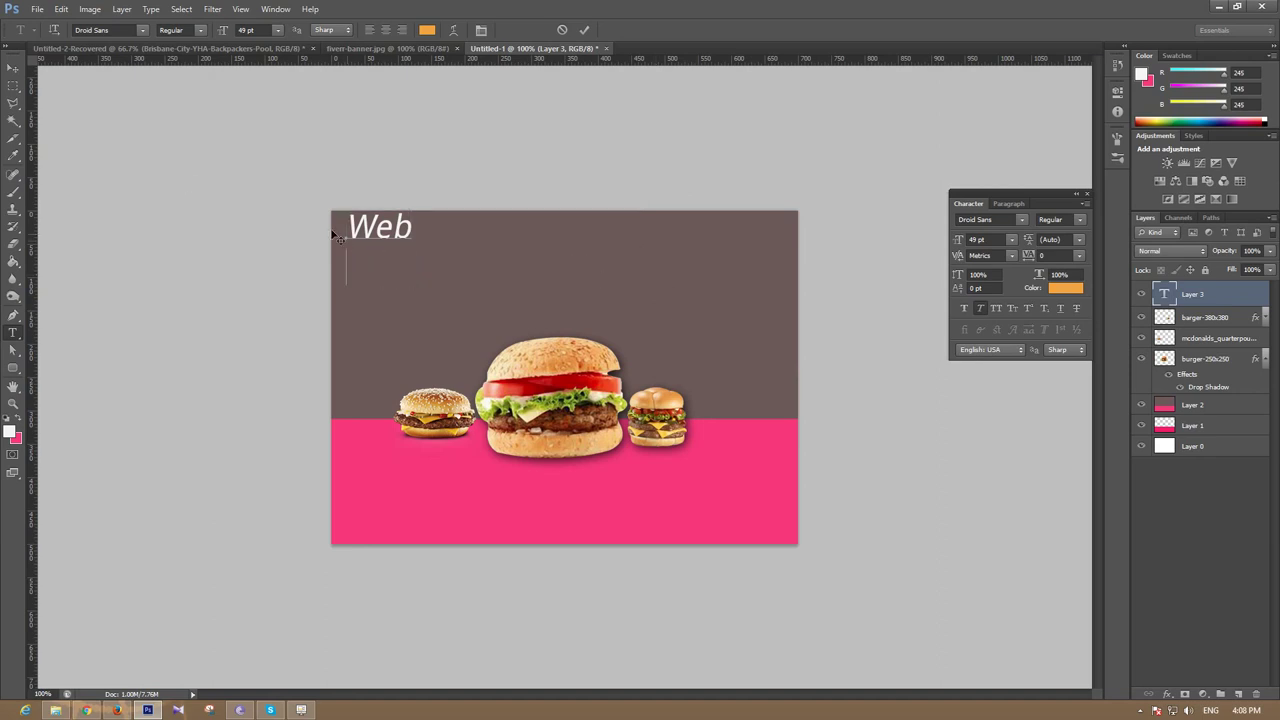
Step: Type 'Banner Headder Ad' on a new layer below 'Web' and shift it right
{"action": "left_click", "coordinate": [15, 72]}
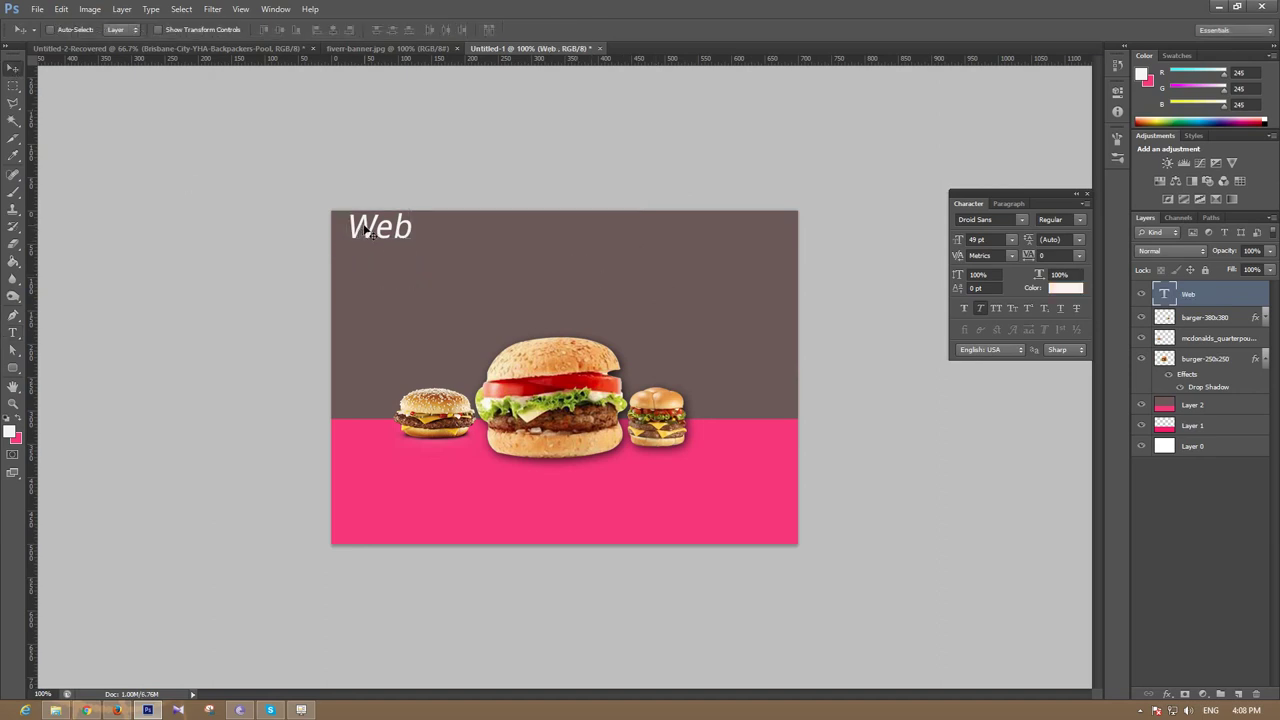
{"action": "left_click", "coordinate": [1237, 694]}
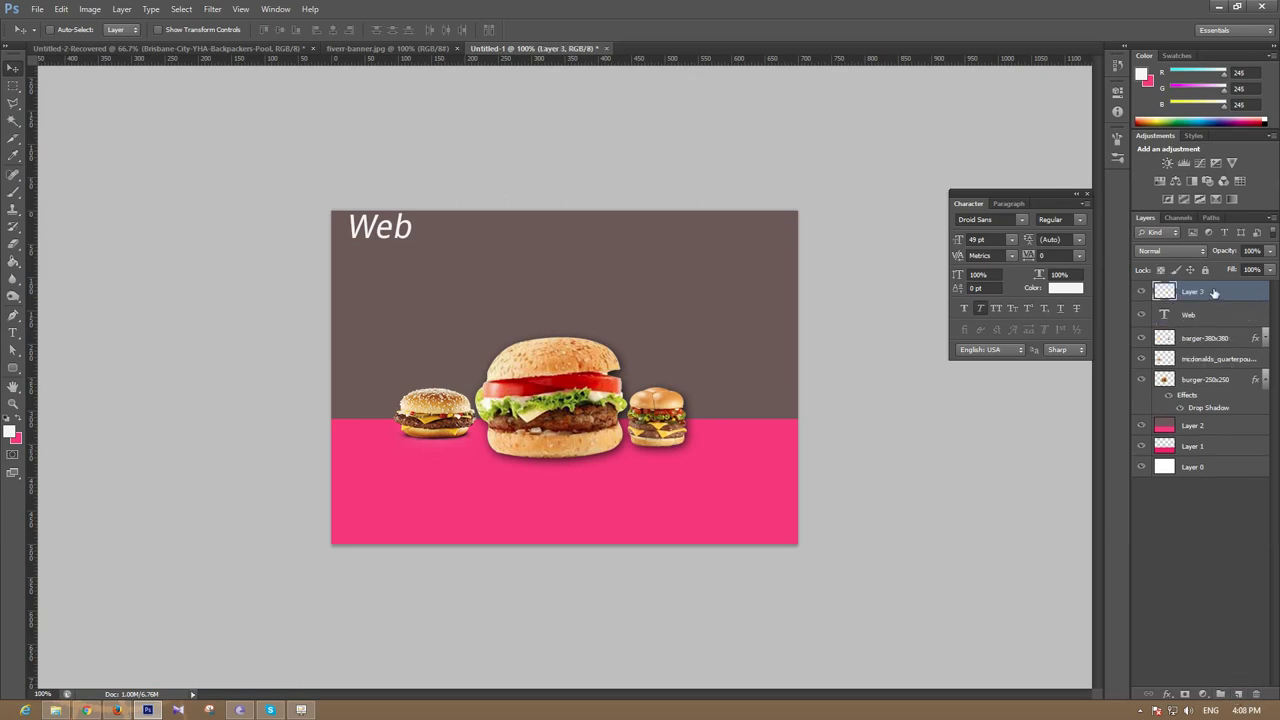
{"action": "left_click", "coordinate": [13, 332]}
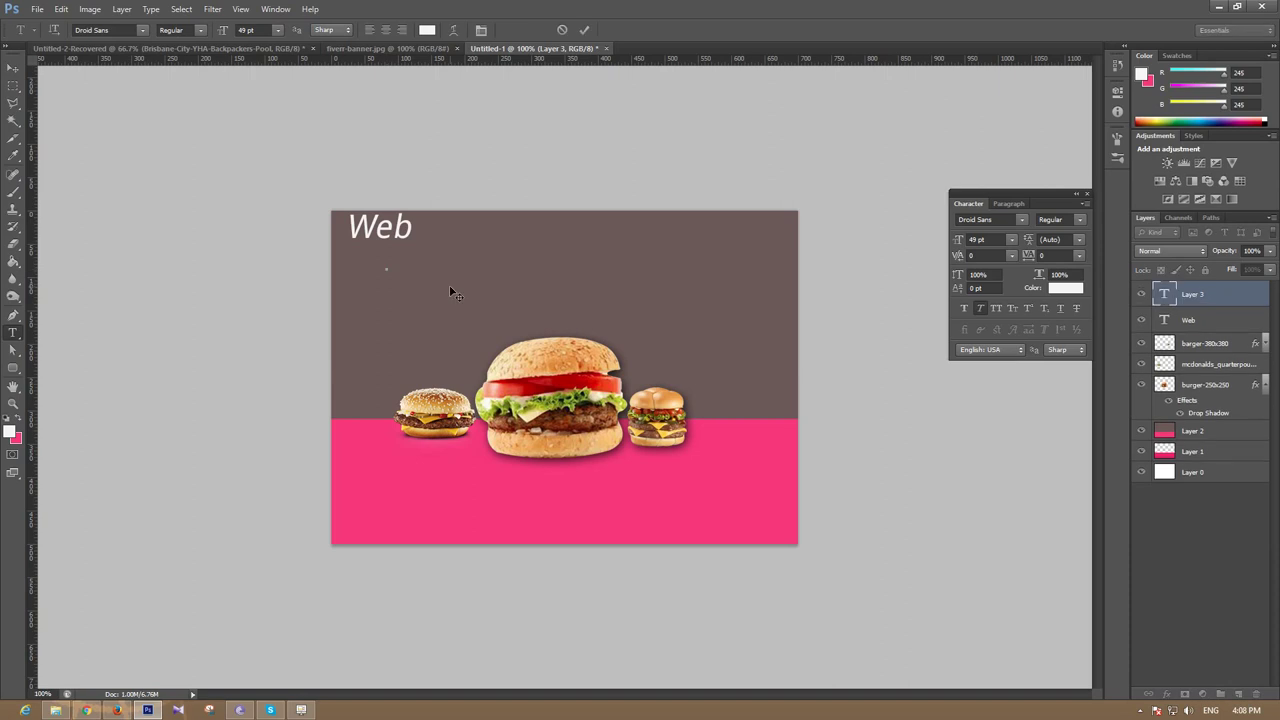
{"action": "left_click", "coordinate": [386, 265]}
{"action": "type", "text": "Banner Headder Ad"}
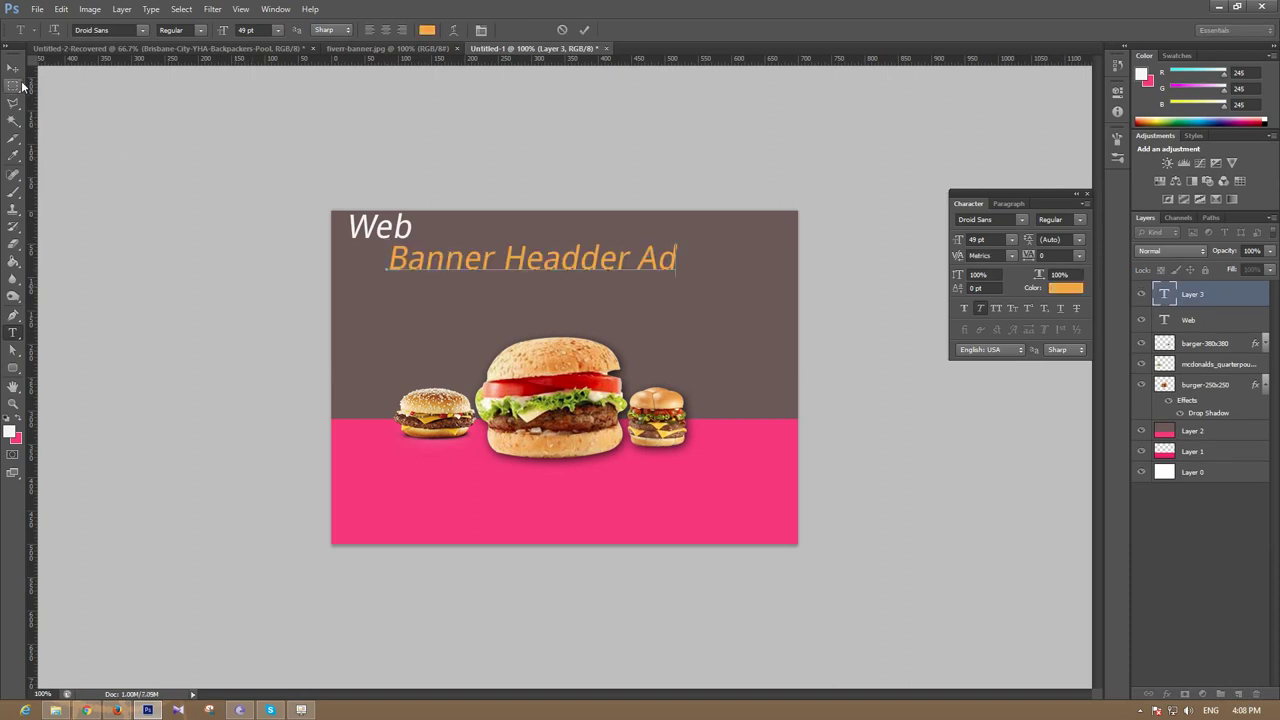
{"action": "left_click", "coordinate": [14, 70]}
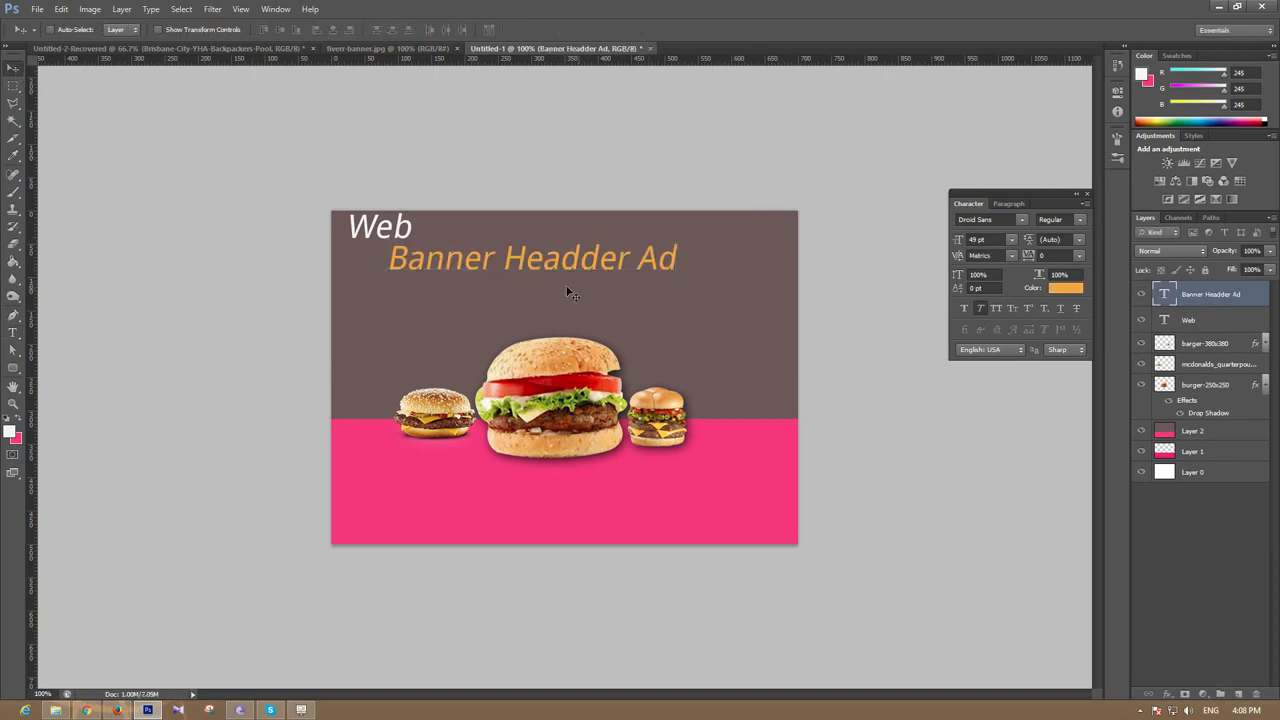
{"action": "mouse_move", "coordinate": [538, 262]}
{"action": "left_mouse_down"}
{"action": "mouse_move", "coordinate": [584, 258]}
{"action": "mouse_move", "coordinate": [573, 258]}
{"action": "left_mouse_up"}
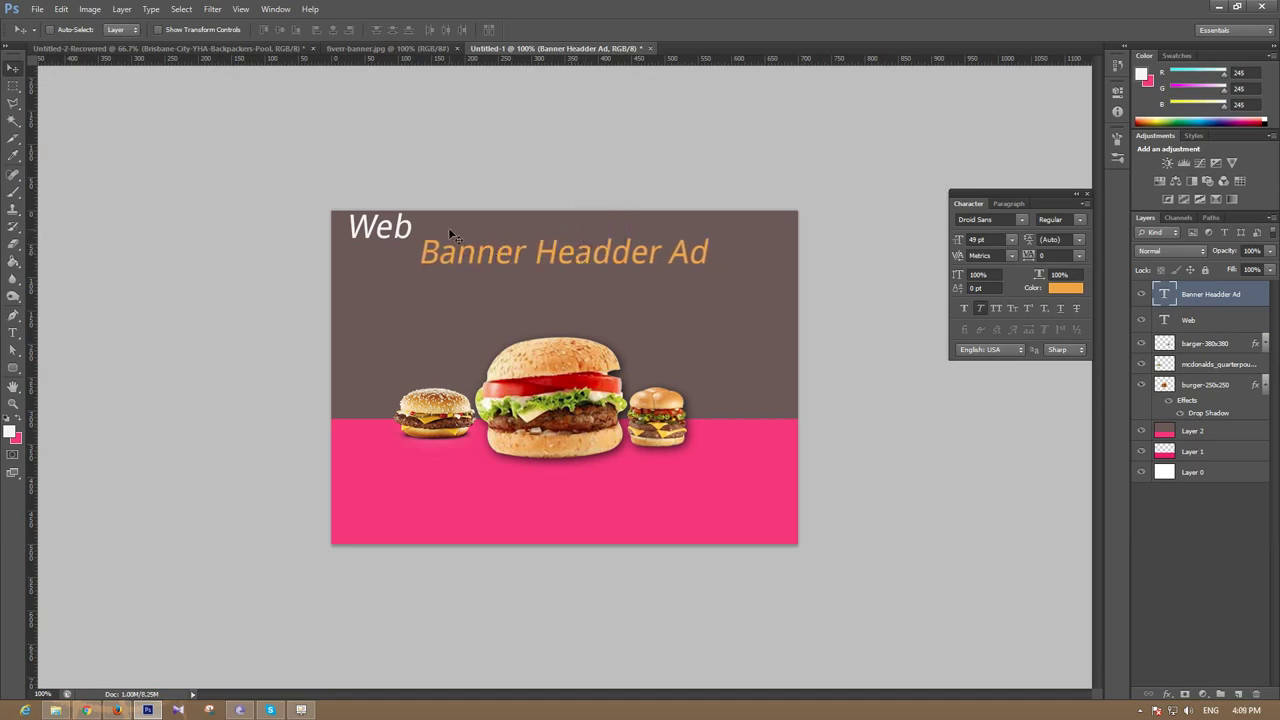
Step: Shrink the 'Web' text's font size and reposition it slightly down and right
{"action": "left_click", "coordinate": [1212, 328]}
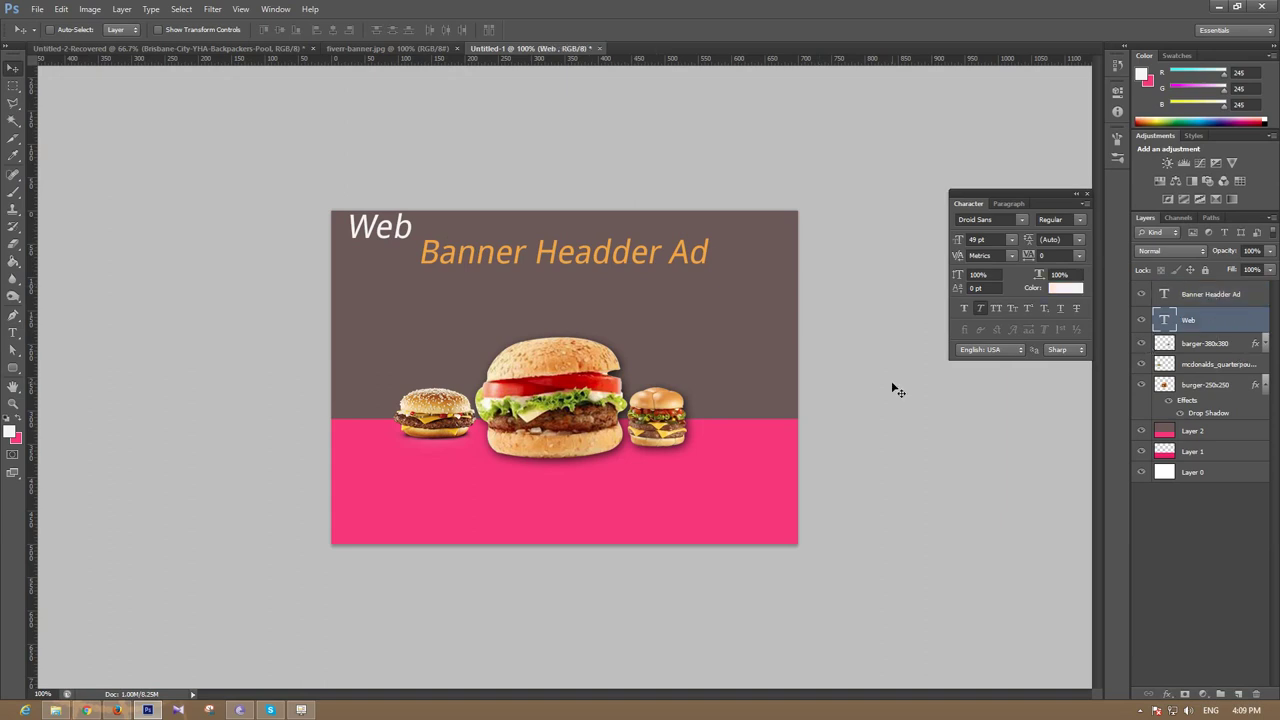
{"action": "left_click_drag", "start_coordinate": [386, 226], "coordinate": [387, 239]}
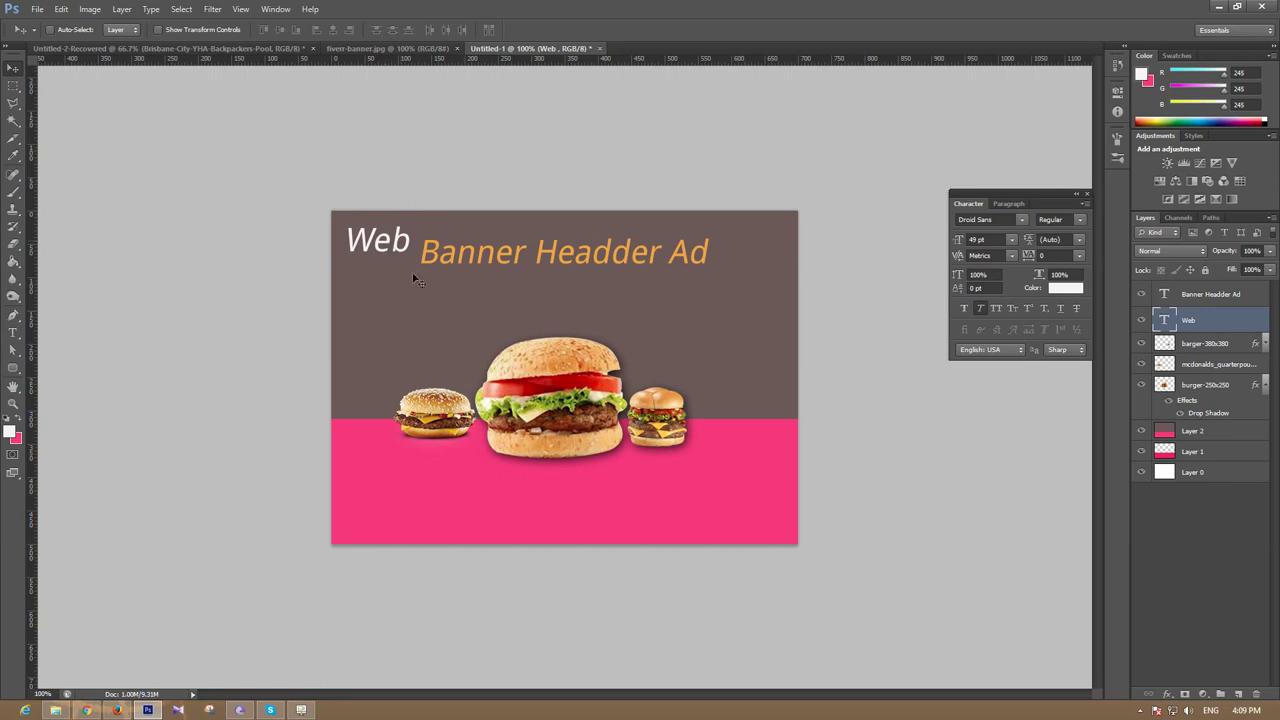
{"action": "left_click", "coordinate": [12, 335]}
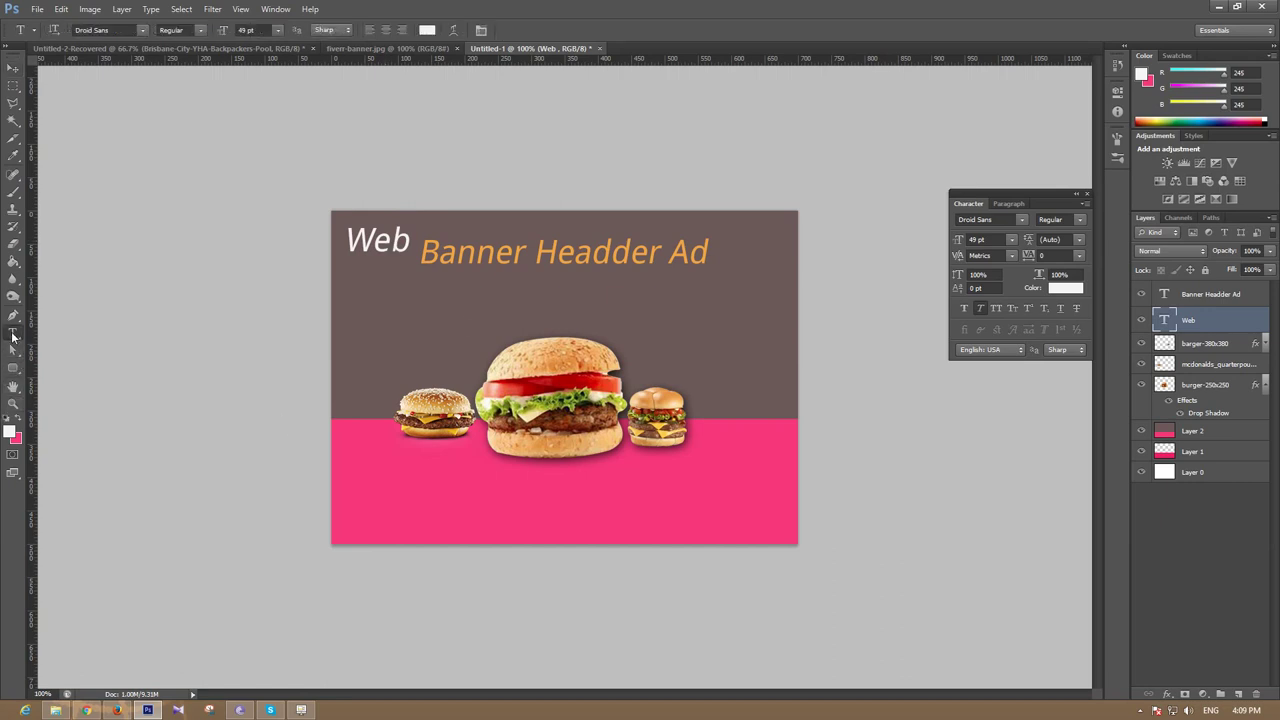
{"action": "left_click", "coordinate": [382, 238]}
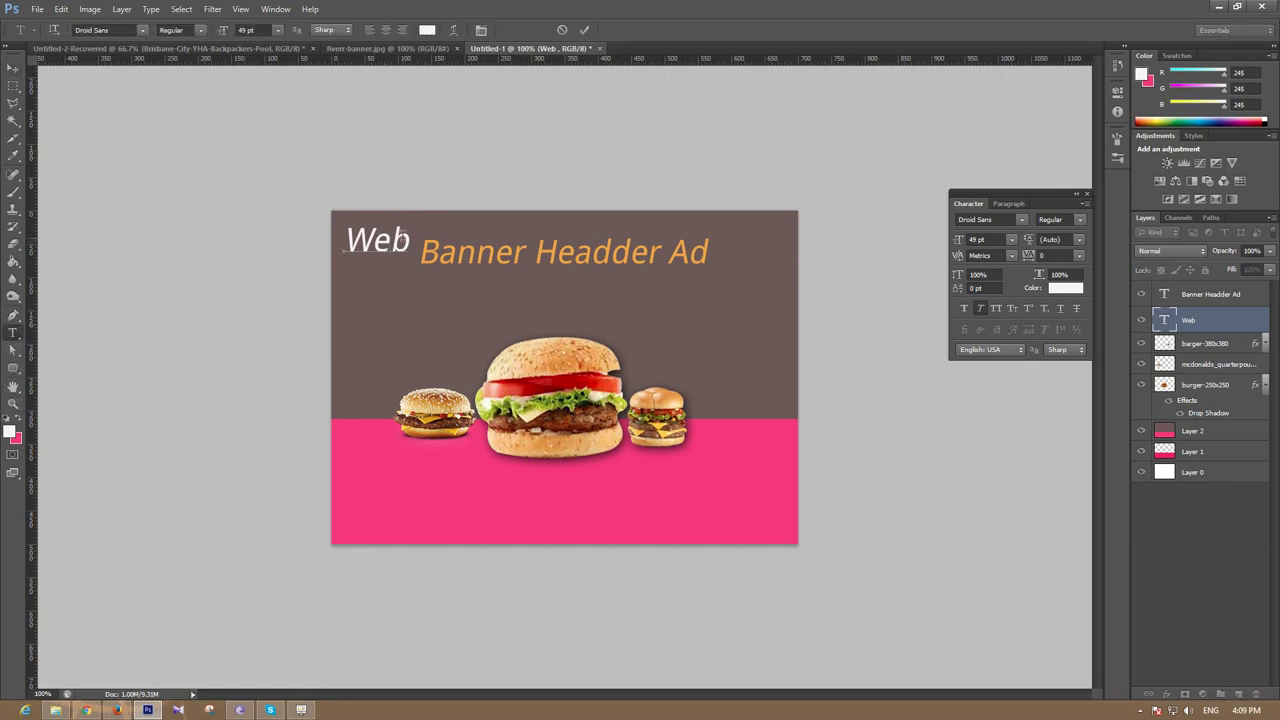
{"action": "left_click_drag", "start_coordinate": [410, 240], "coordinate": [338, 242]}
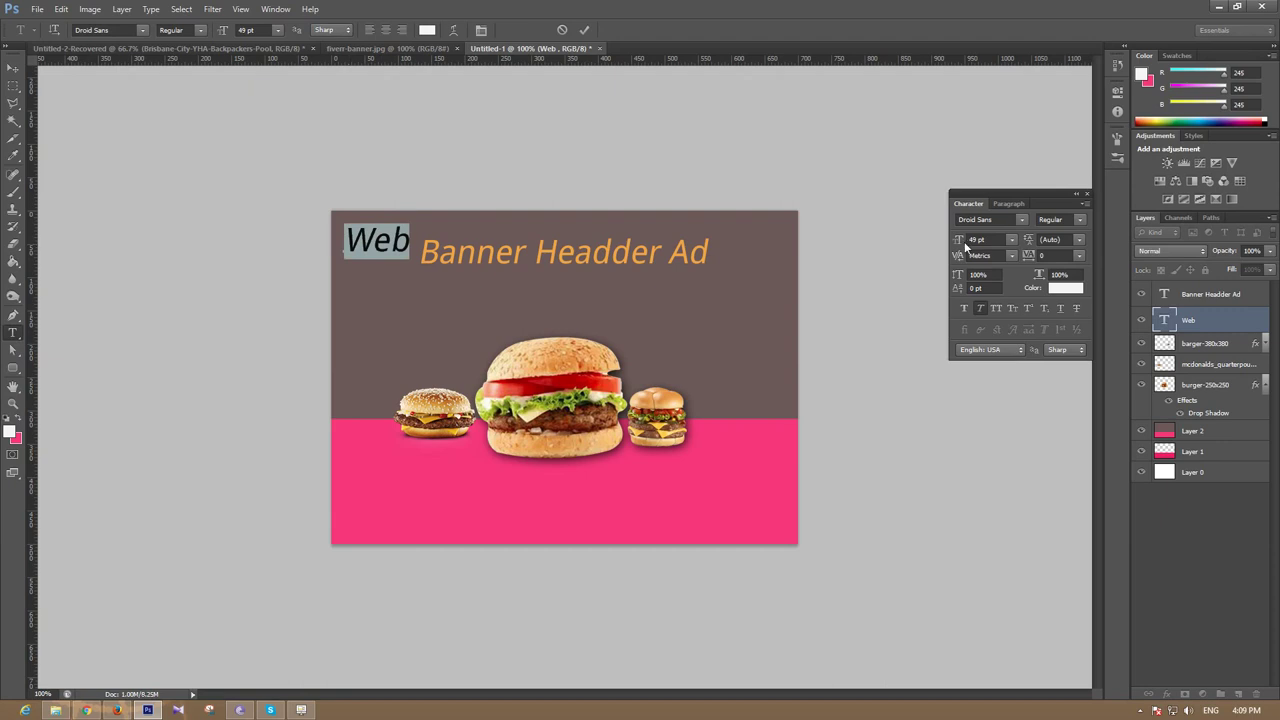
{"action": "left_click_drag", "start_coordinate": [959, 241], "coordinate": [946, 241]}
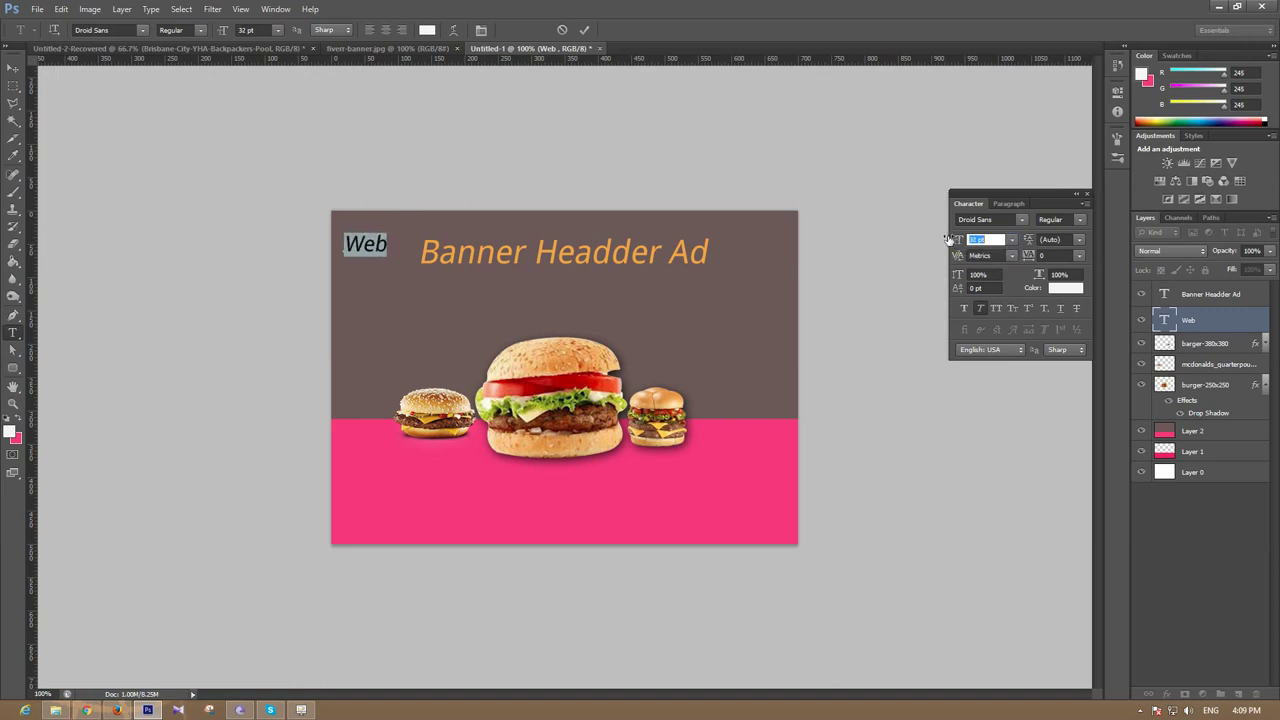
{"action": "left_click", "coordinate": [14, 68]}
{"action": "left_click_drag", "start_coordinate": [370, 246], "coordinate": [373, 241]}
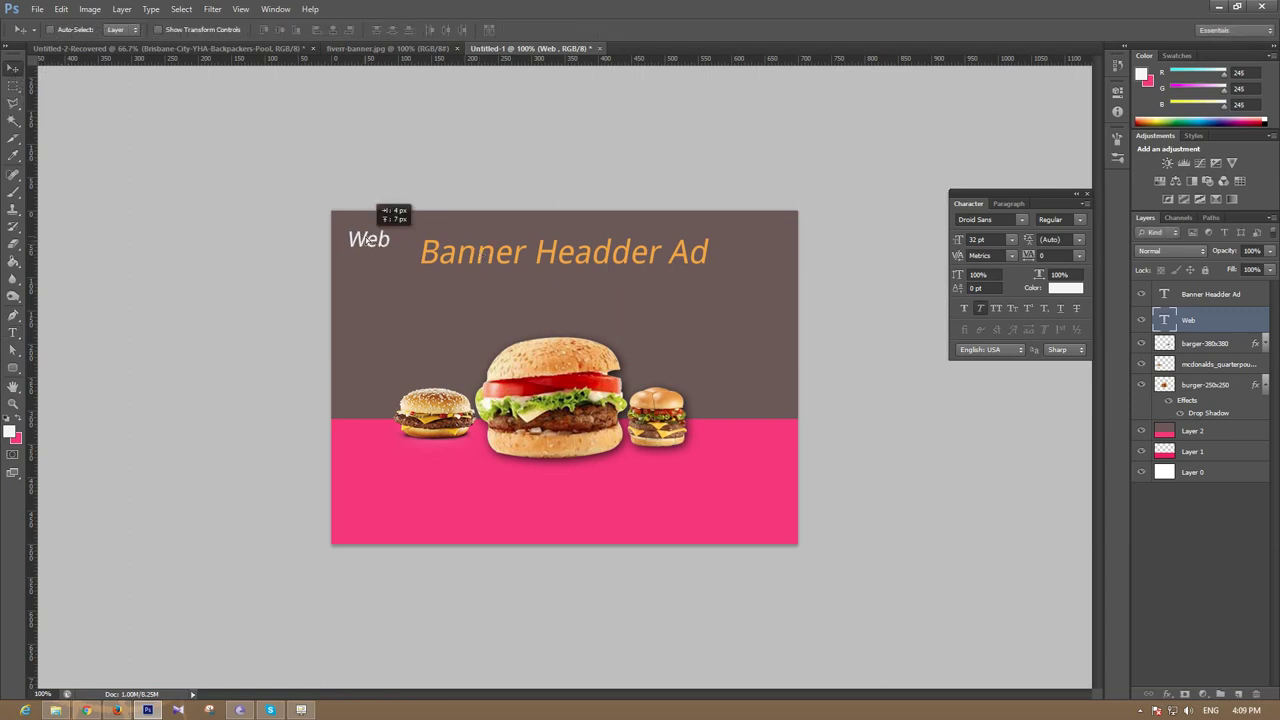
{"action": "left_click_drag", "start_coordinate": [466, 257], "coordinate": [473, 251]}
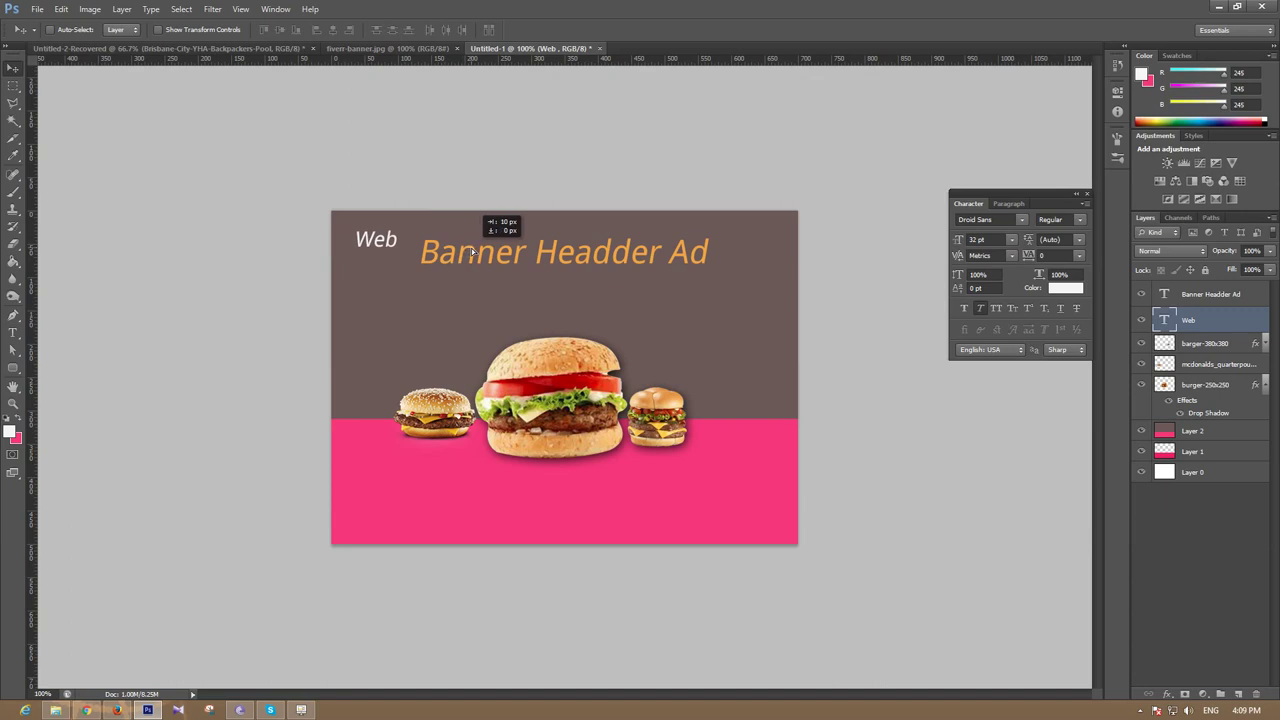
Step: Move the 'Banner Headder Ad' title closer to Web and enlarge it to 55 pt
{"action": "left_click", "coordinate": [1215, 294]}
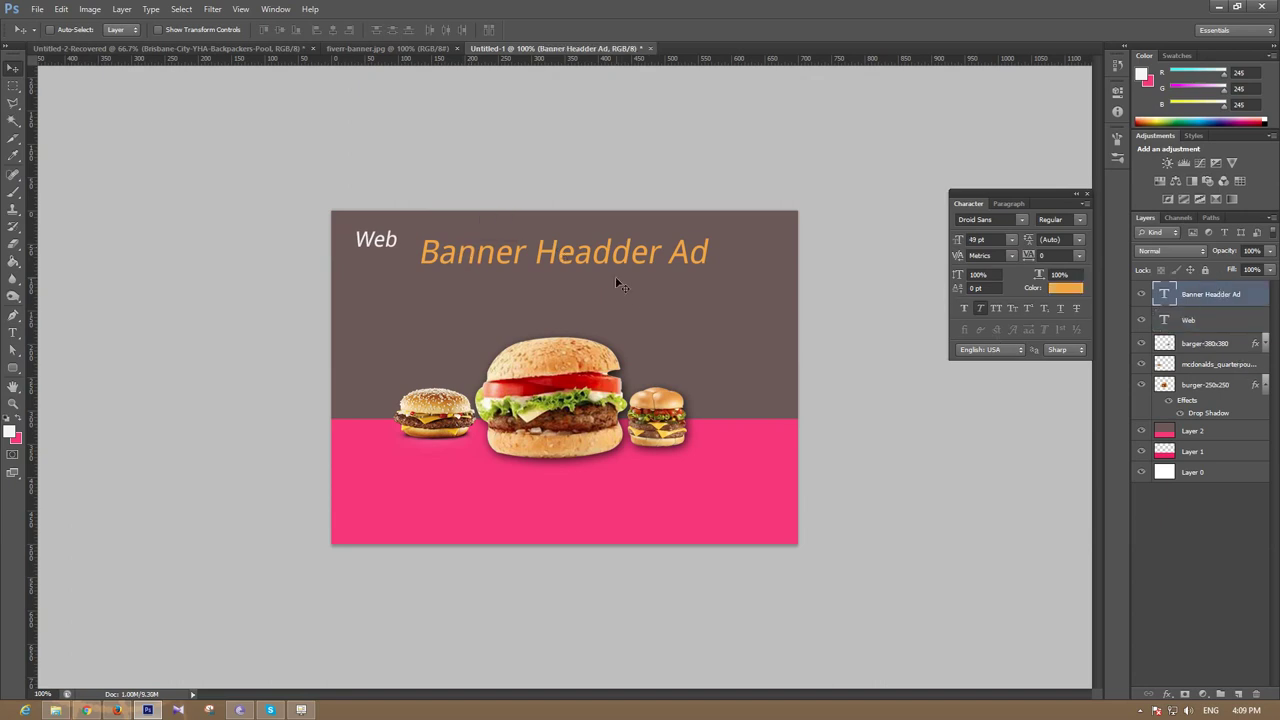
{"action": "left_click_drag", "start_coordinate": [616, 283], "coordinate": [574, 275]}
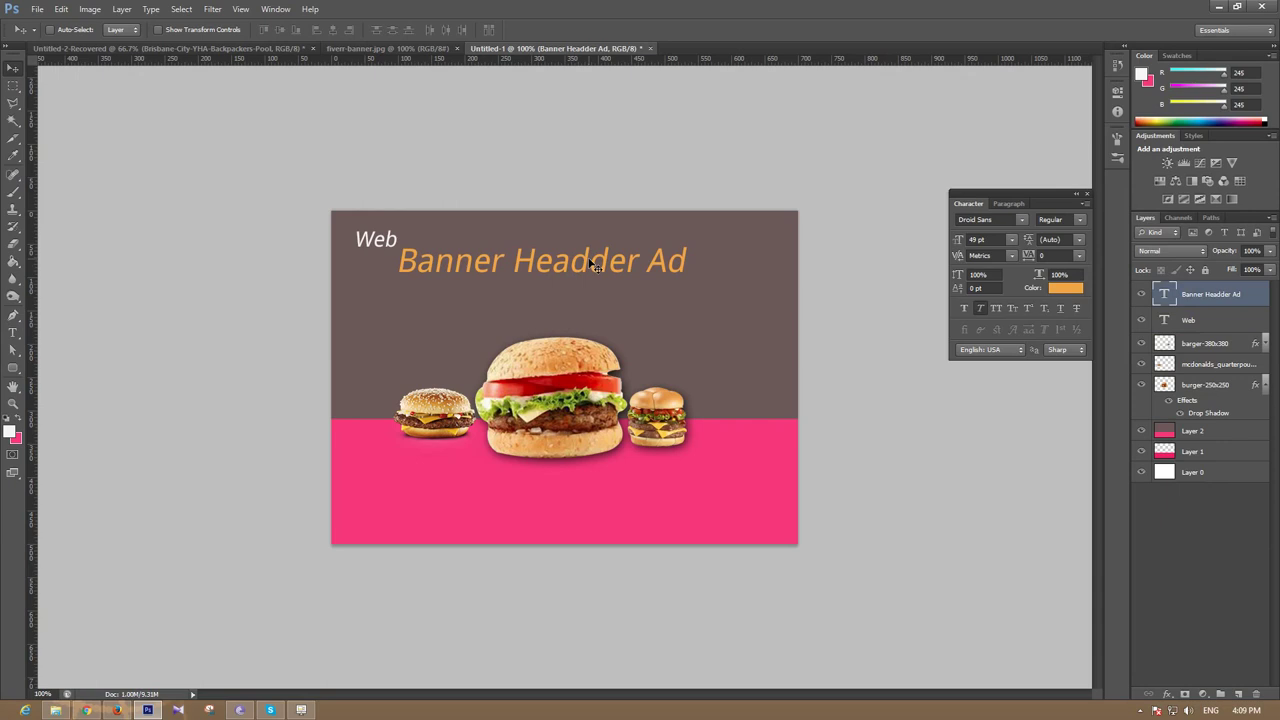
{"action": "left_click", "coordinate": [13, 331]}
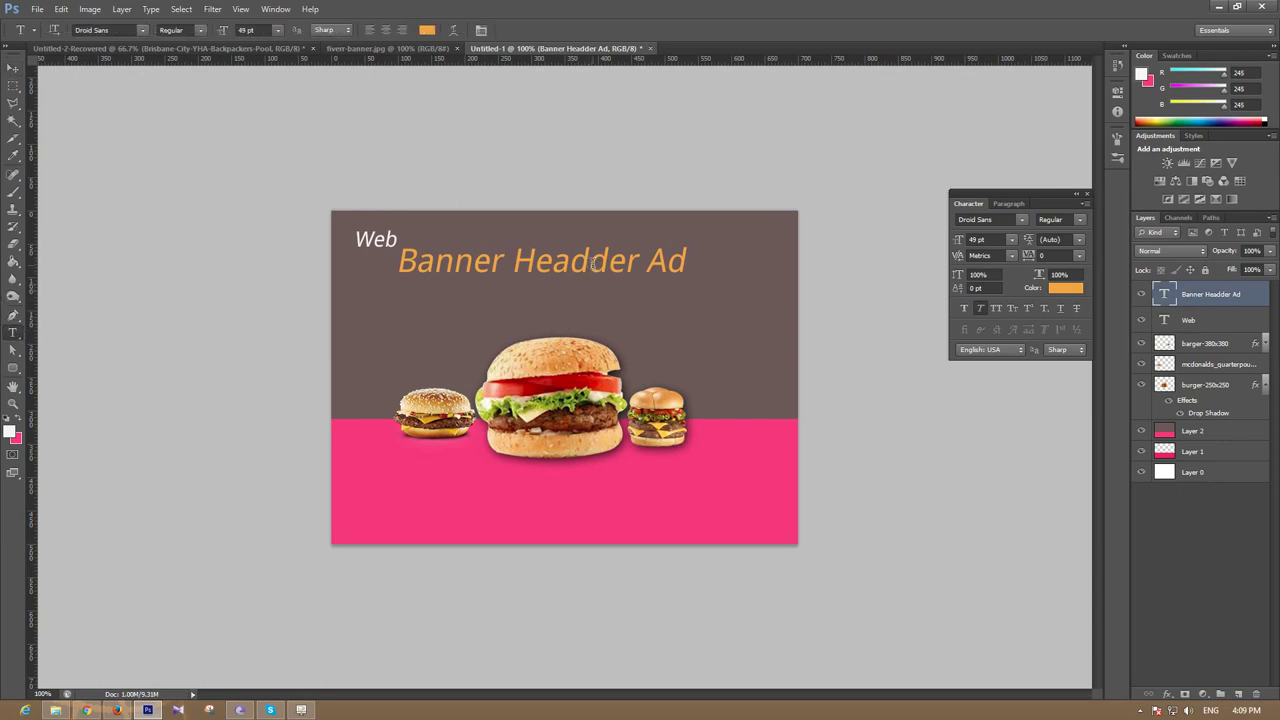
{"action": "triple_click", "coordinate": [594, 262]}
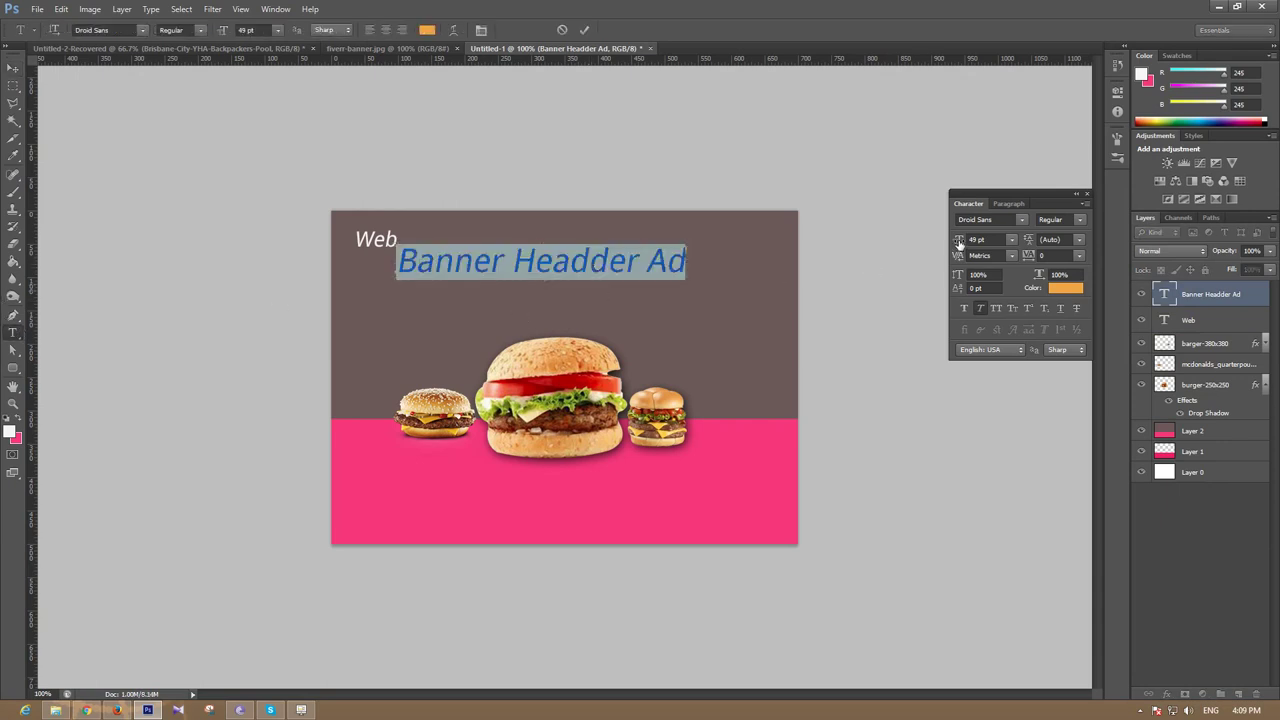
{"action": "left_click_drag", "start_coordinate": [958, 243], "coordinate": [963, 243]}
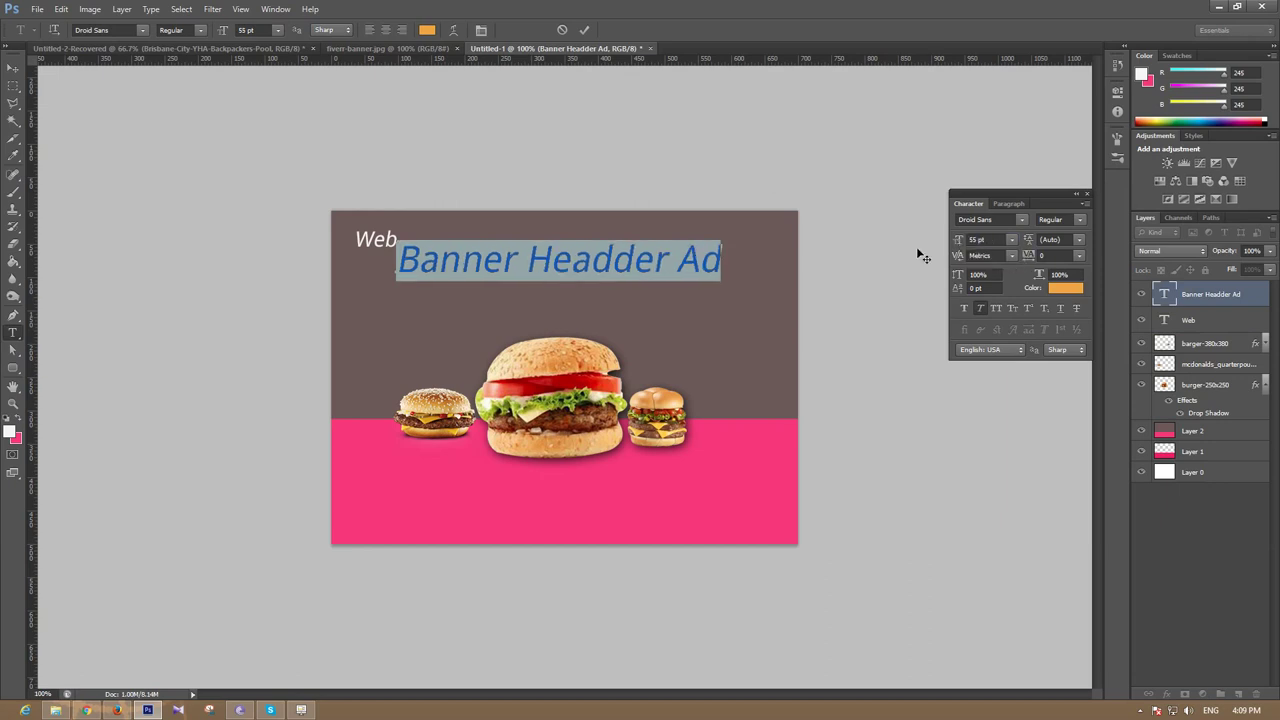
{"action": "left_click", "coordinate": [13, 68]}
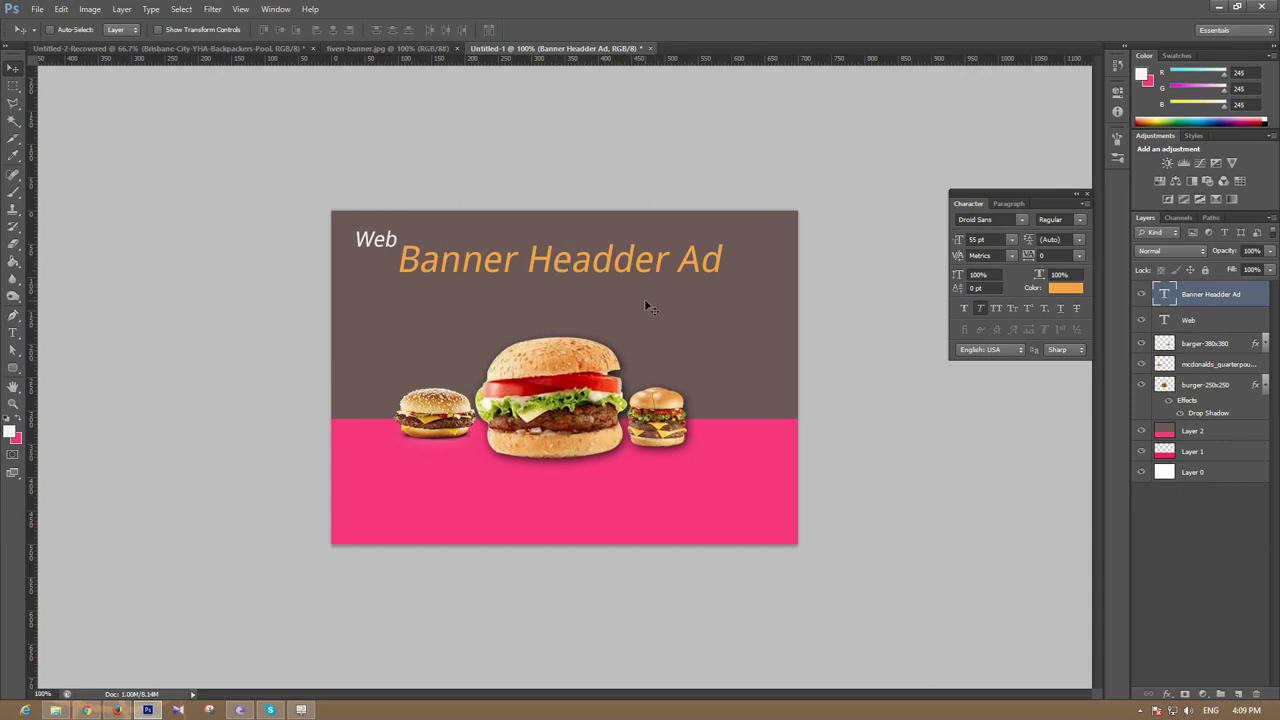
Step: Type 'Professional design' on a new layer at 21 pt, under the title's right end
{"action": "left_click", "coordinate": [1238, 694]}
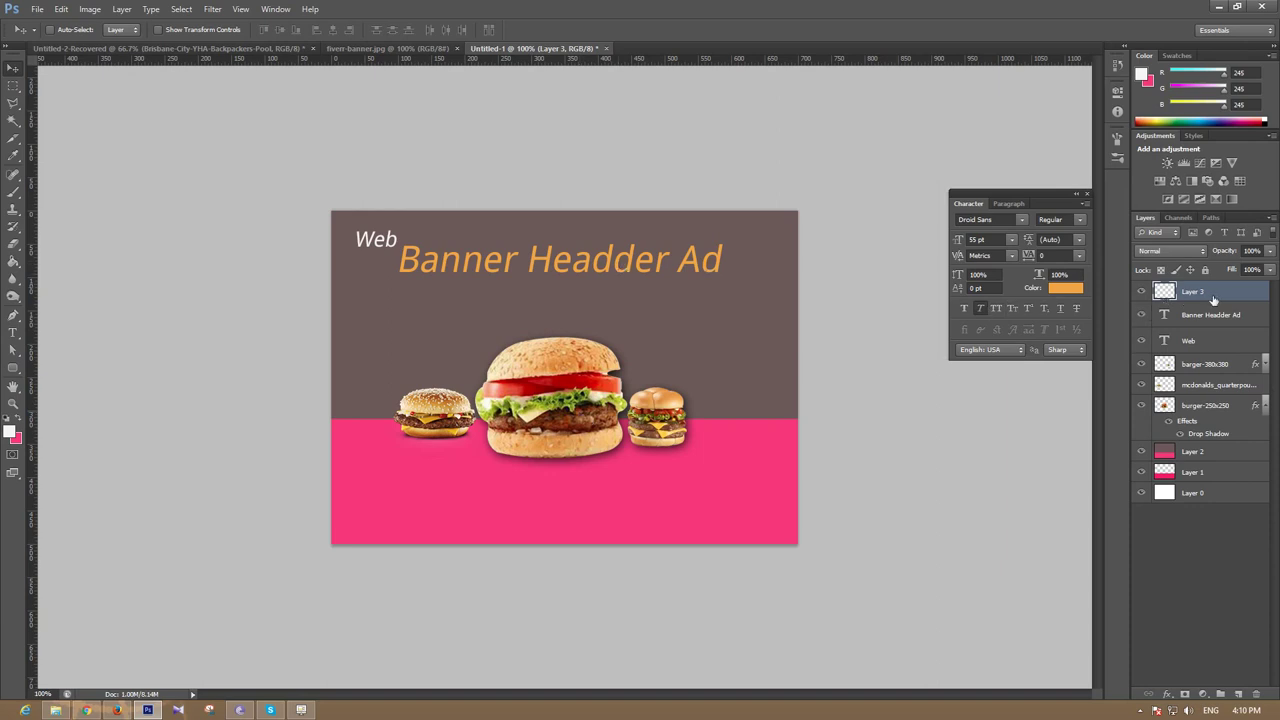
{"action": "left_click", "coordinate": [13, 333]}
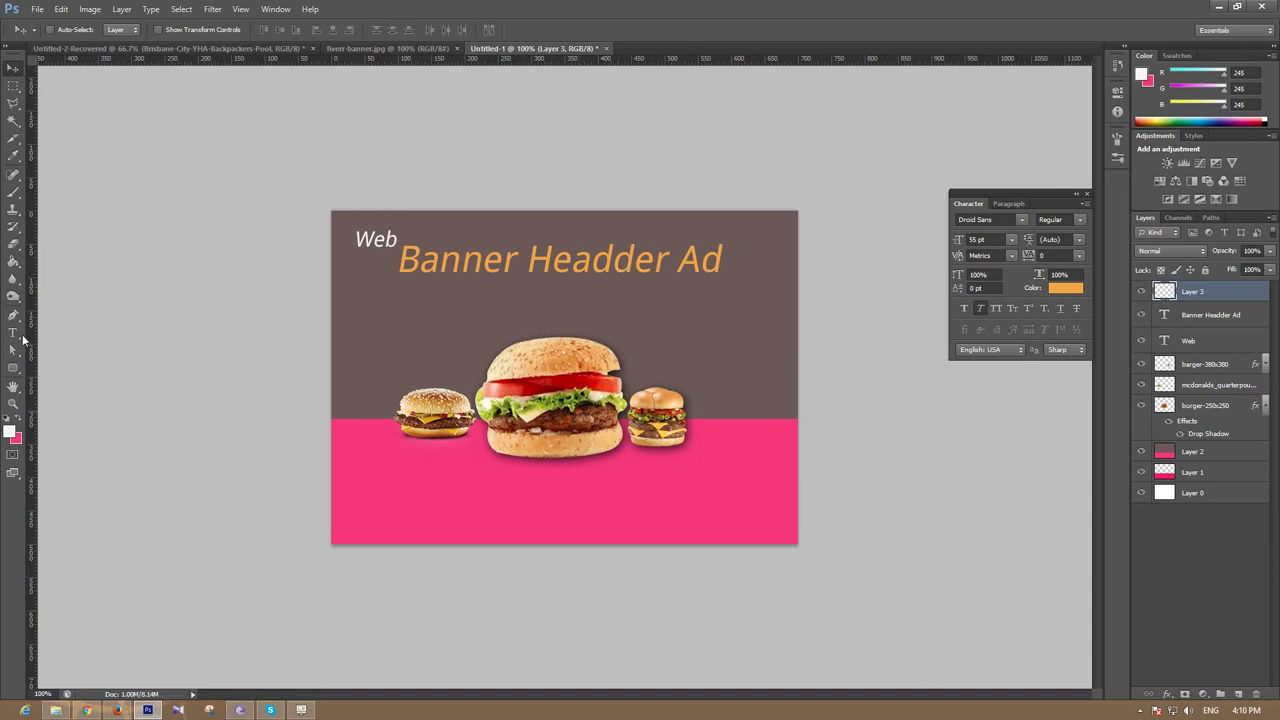
{"action": "left_click", "coordinate": [609, 297]}
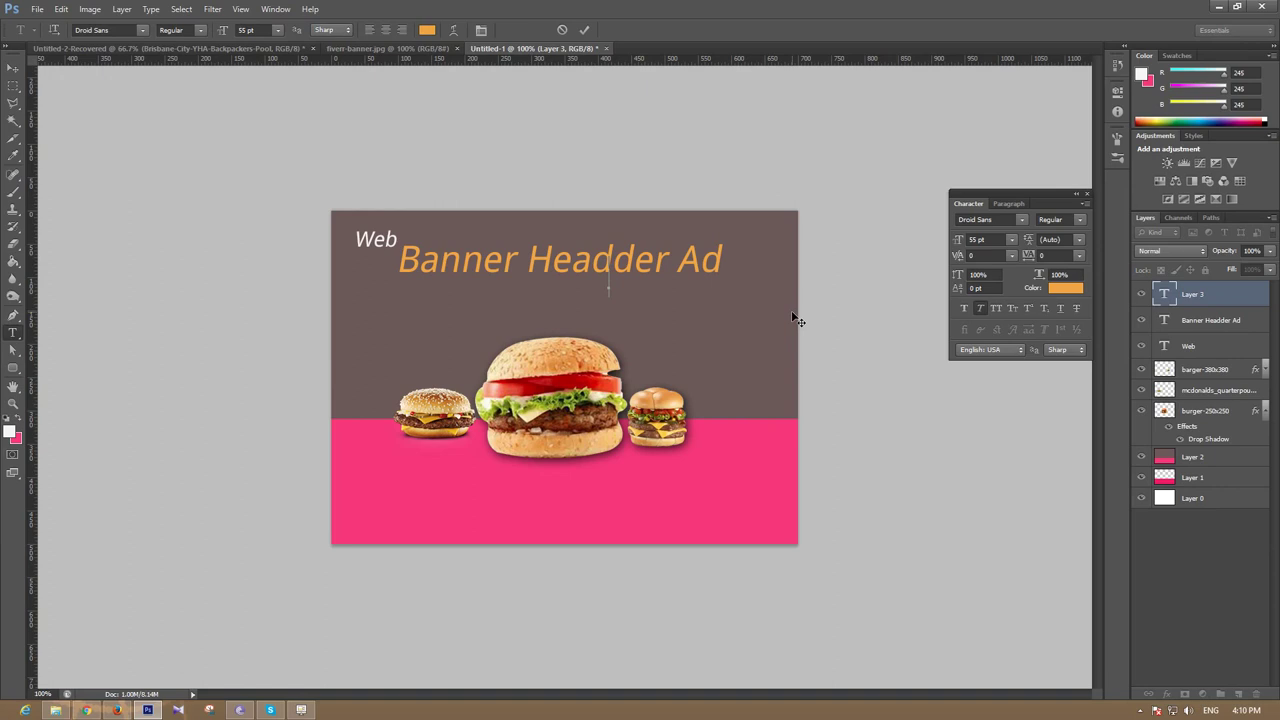
{"action": "type", "text": "P"}
{"action": "type", "text": "ro"}
{"action": "type", "text": "fe"}
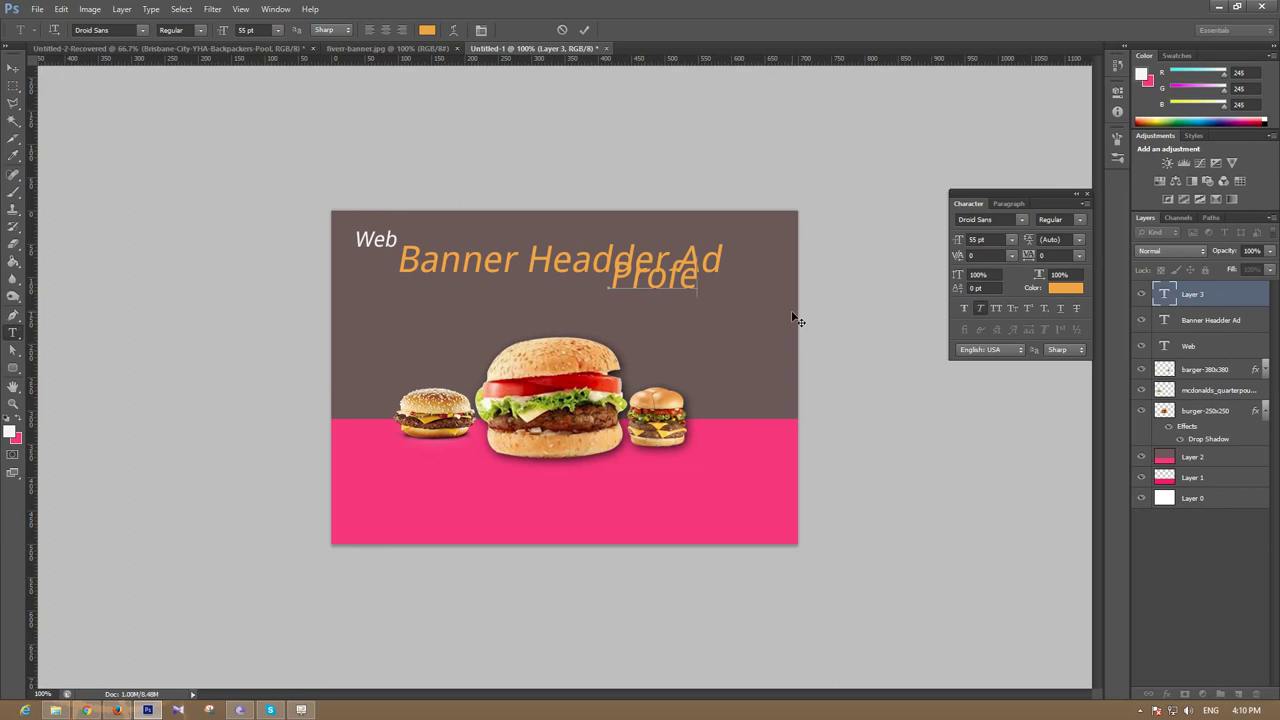
{"action": "type", "text": "ss"}
{"action": "type", "text": "io"}
{"action": "type", "text": "nal D"}
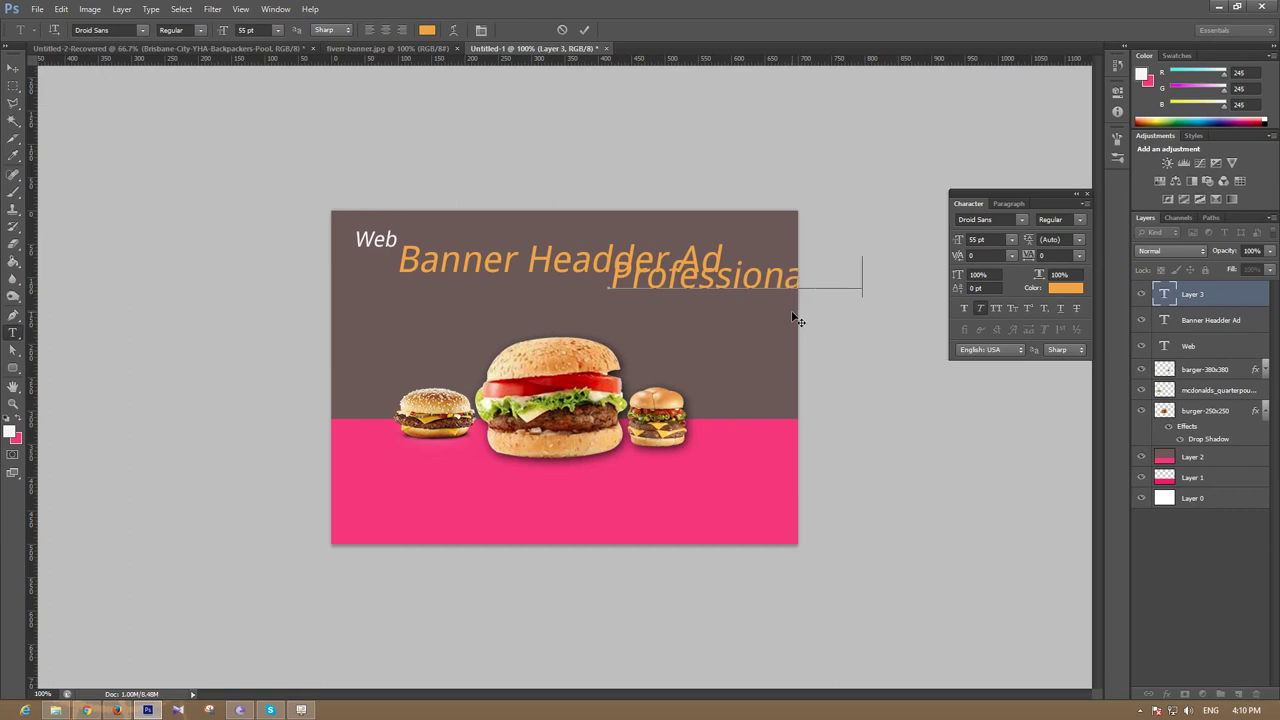
{"action": "type", "text": "es"}
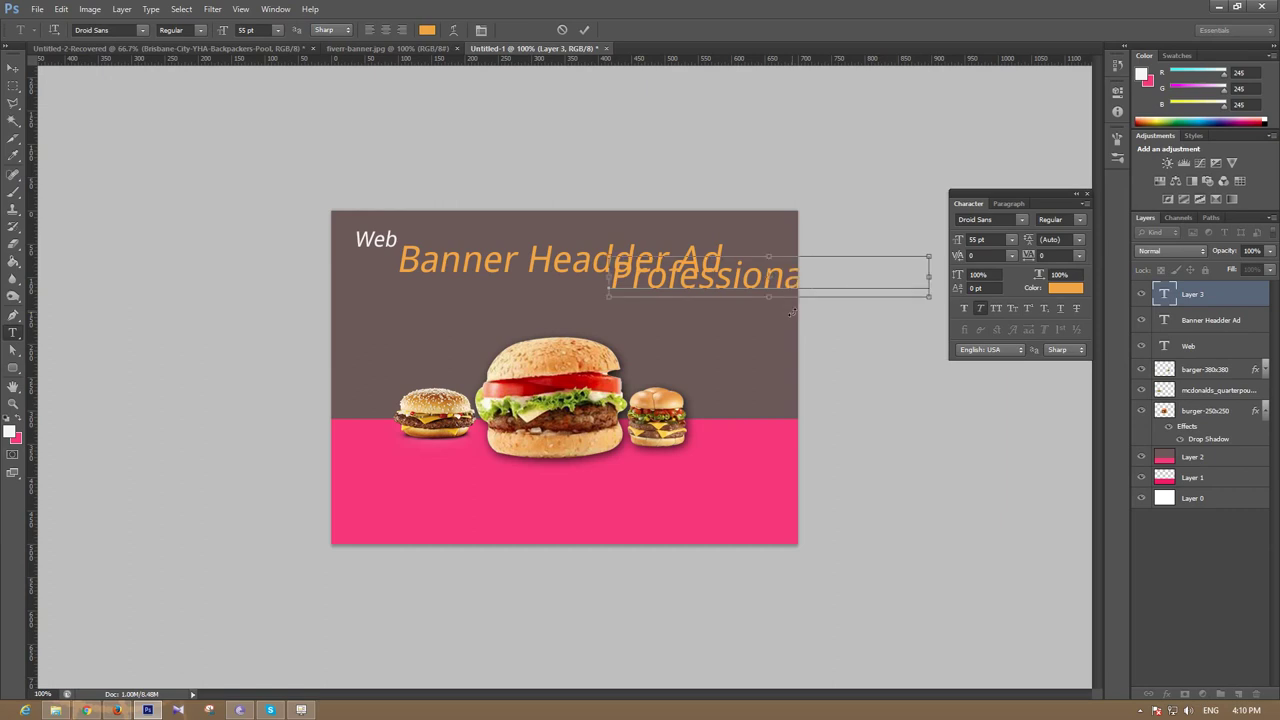
{"action": "key", "text": "ctrl+a"}
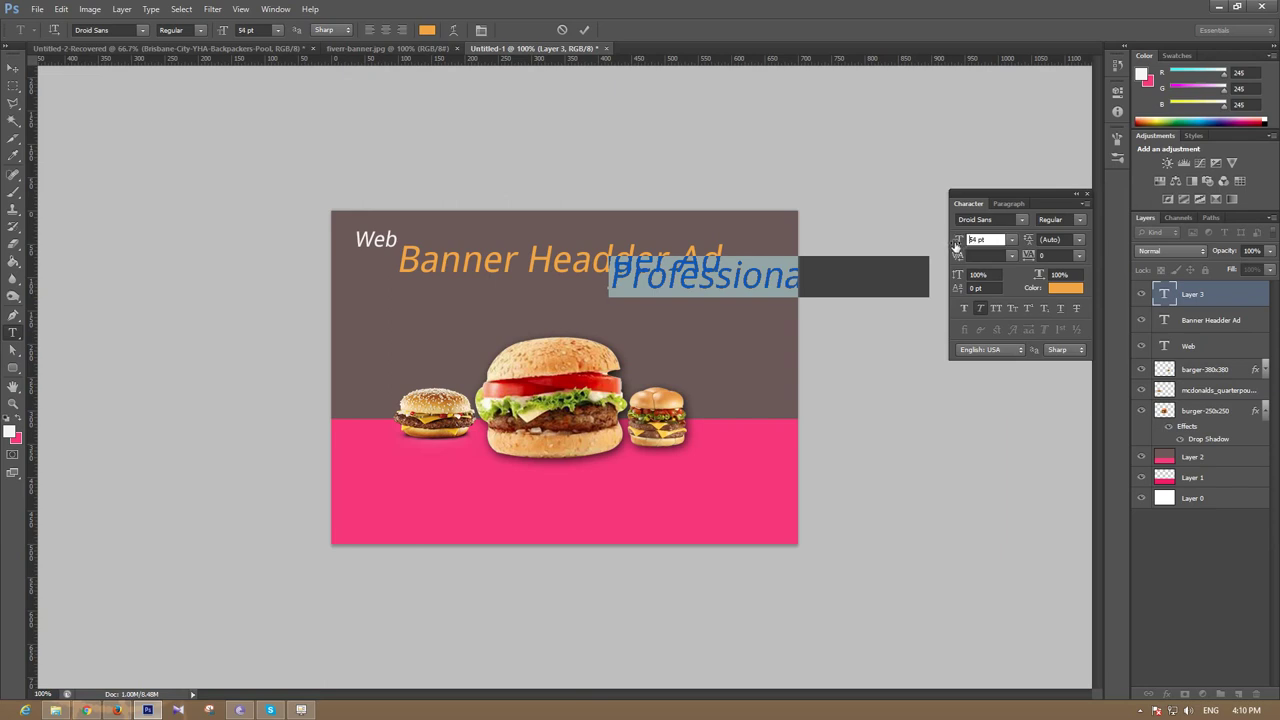
{"action": "left_click_drag", "start_coordinate": [957, 238], "coordinate": [935, 242]}
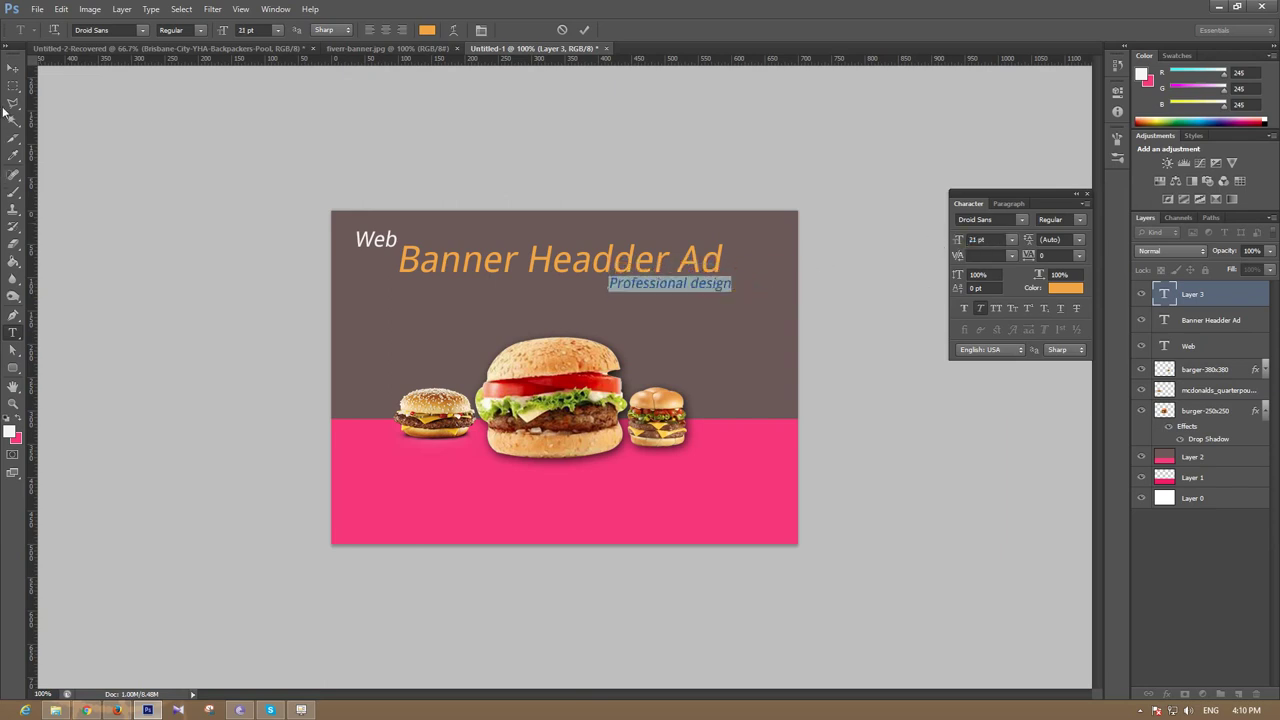
{"action": "left_click", "coordinate": [13, 67]}
{"action": "left_click_drag", "start_coordinate": [642, 292], "coordinate": [684, 288]}
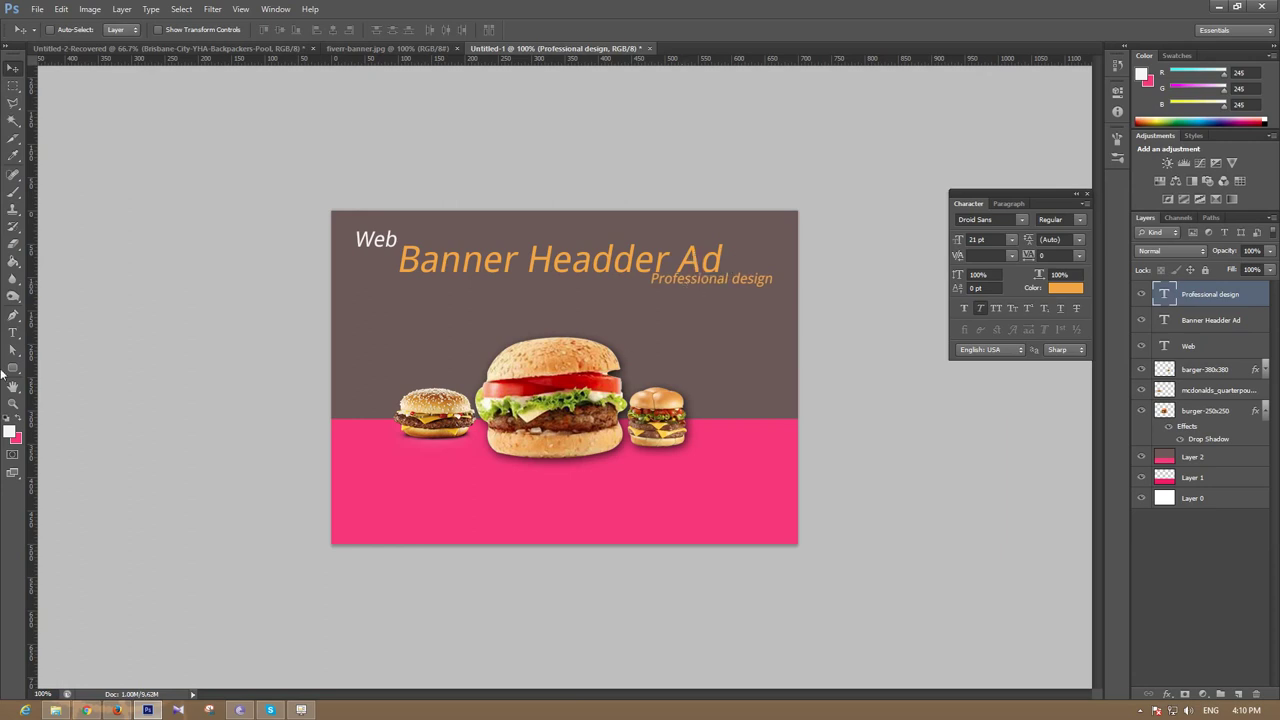
Step: Recolour the 'Professional design' line from orange to near-white (#f2f2f2)
{"action": "left_click", "coordinate": [13, 332]}
{"action": "left_click", "coordinate": [752, 284]}
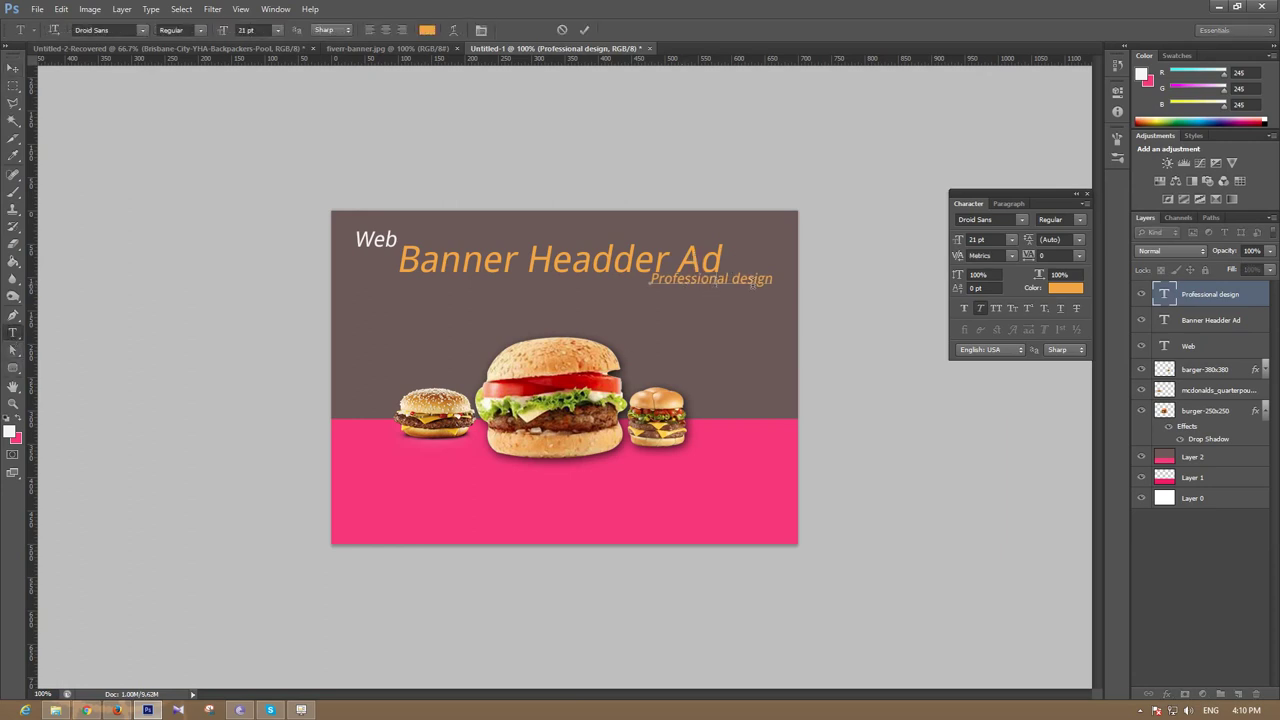
{"action": "left_click_drag", "start_coordinate": [774, 281], "coordinate": [595, 284]}
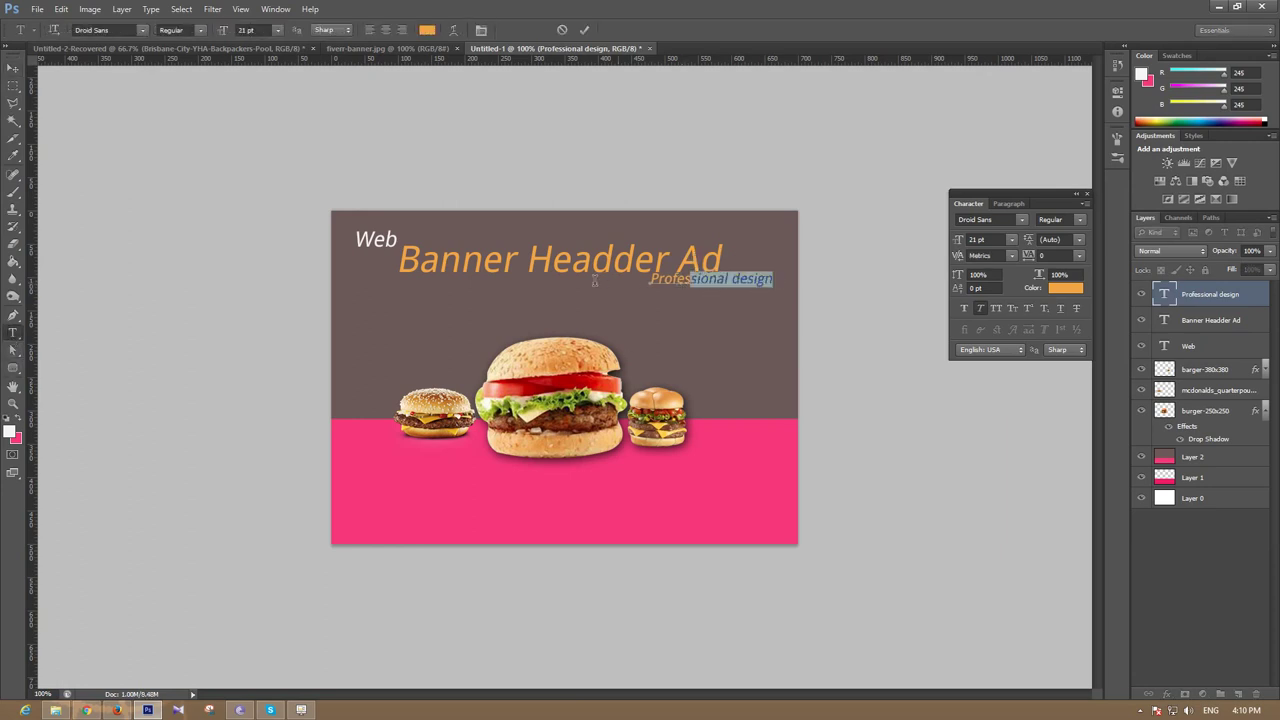
{"action": "left_click", "coordinate": [1065, 289]}
{"action": "left_click_drag", "start_coordinate": [700, 375], "coordinate": [656, 374]}
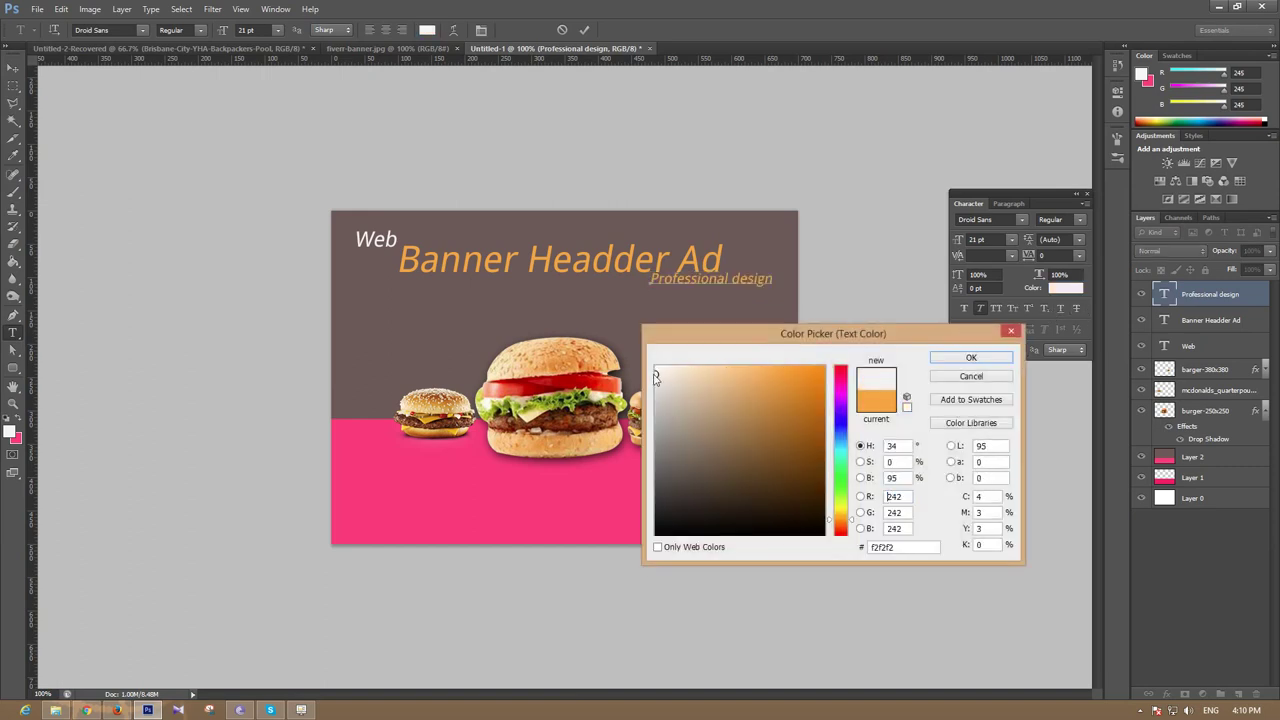
{"action": "left_click", "coordinate": [971, 358]}
Step: Nudge the 'Professional design' text two steps lower
{"action": "left_click", "coordinate": [15, 70]}
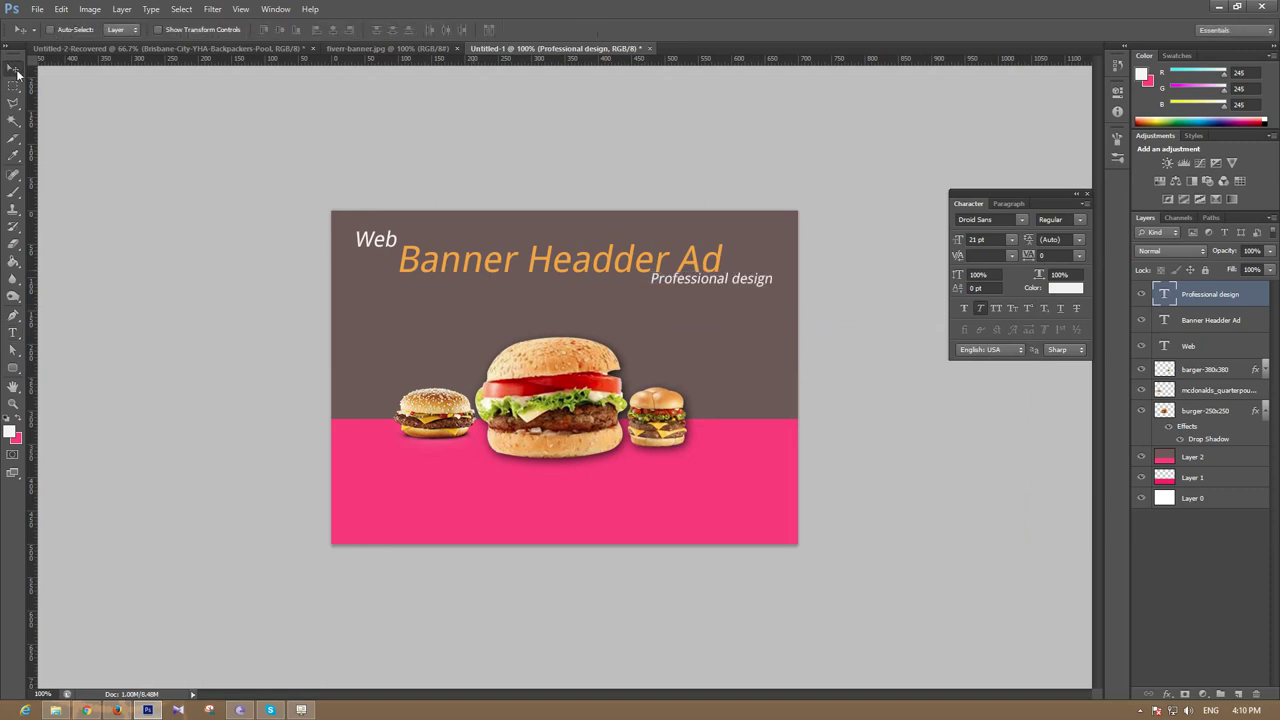
{"action": "key", "text": "Down"}
{"action": "key", "text": "Down"}
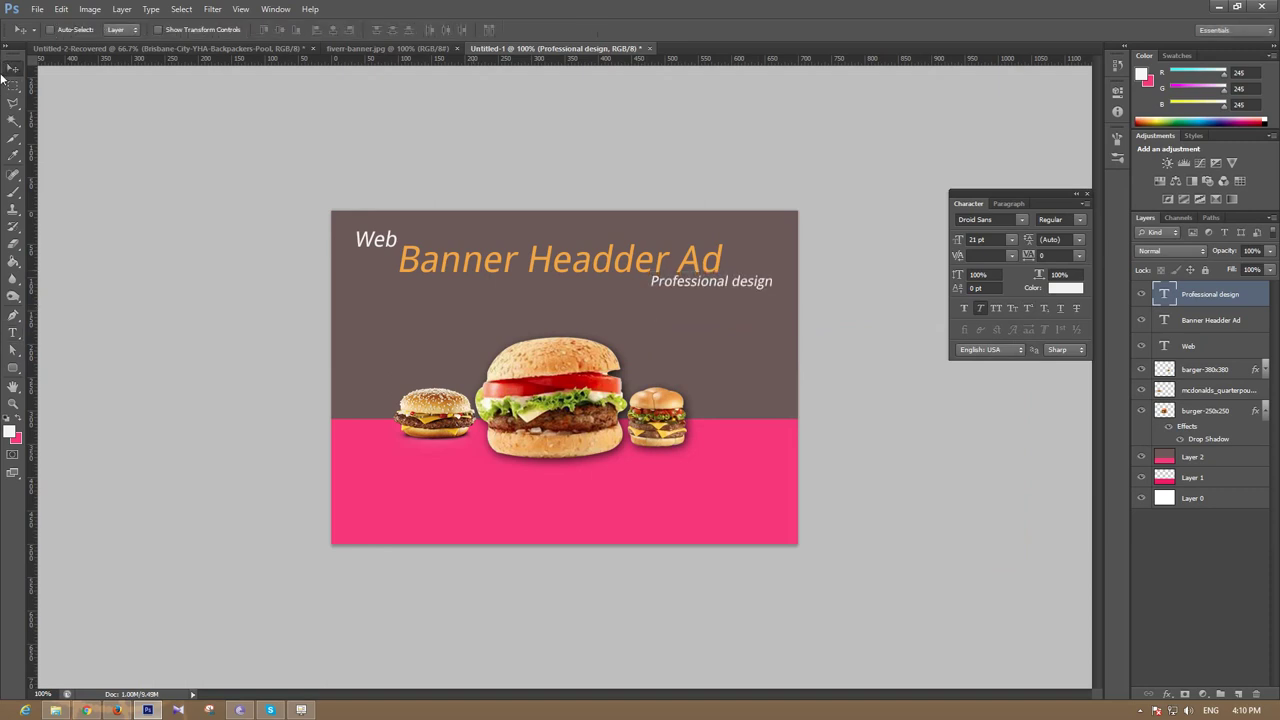
{"action": "key", "text": "Down"}
Step: Add a new empty layer above the text and select the Custom Shape Tool
{"action": "left_click", "coordinate": [1238, 693]}
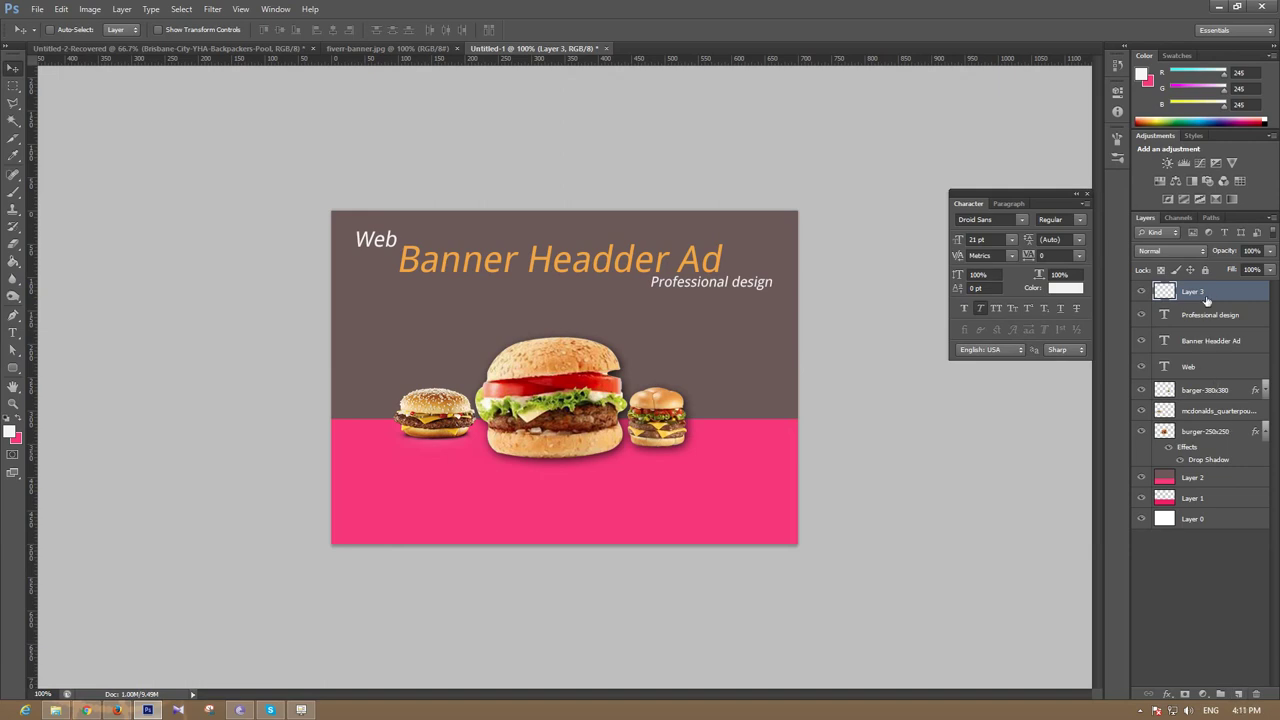
{"action": "left_click", "coordinate": [13, 332]}
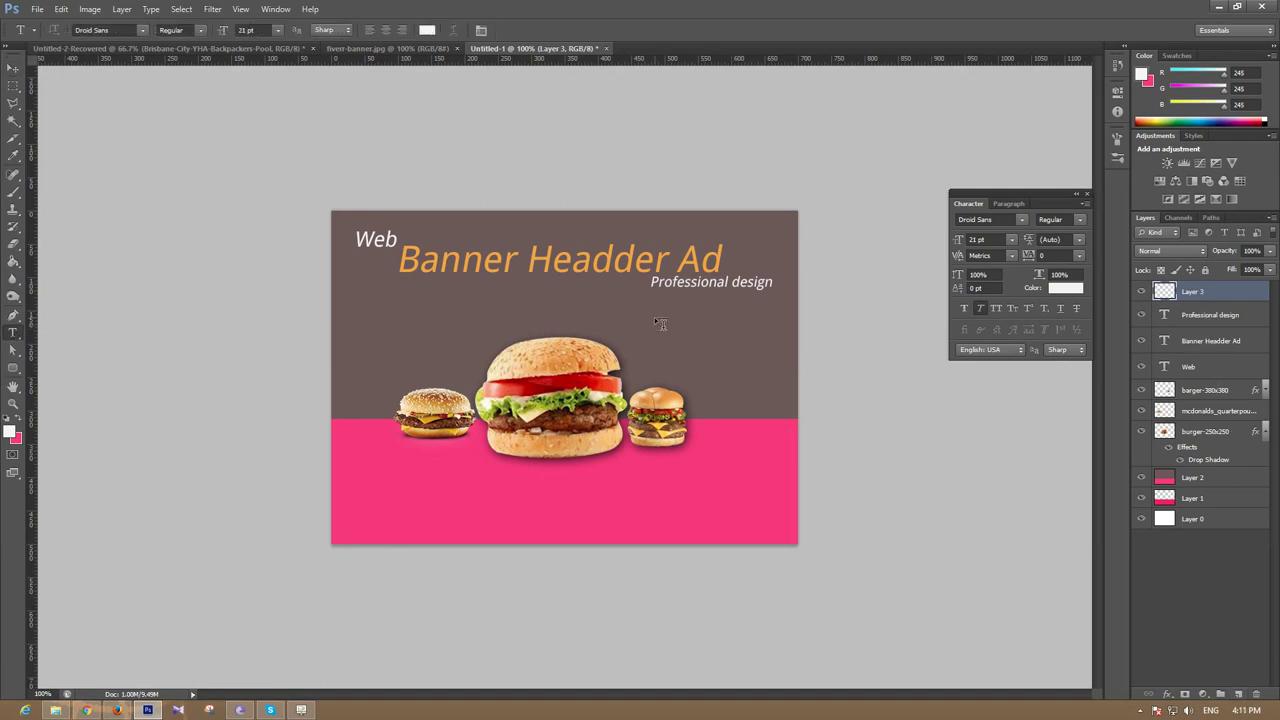
{"action": "left_click", "coordinate": [13, 368]}
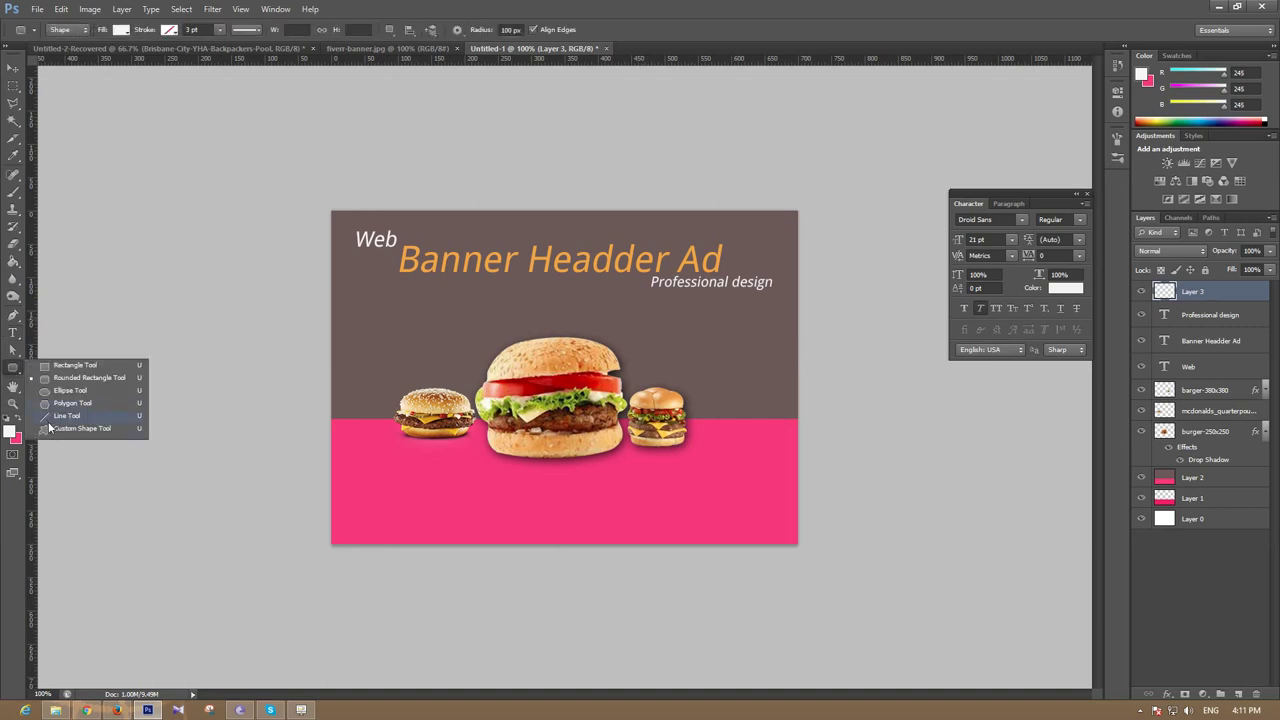
{"action": "left_click", "coordinate": [52, 428]}
Step: Append the All shape set to the existing custom shapes in the Shape picker
{"action": "left_click", "coordinate": [516, 29]}
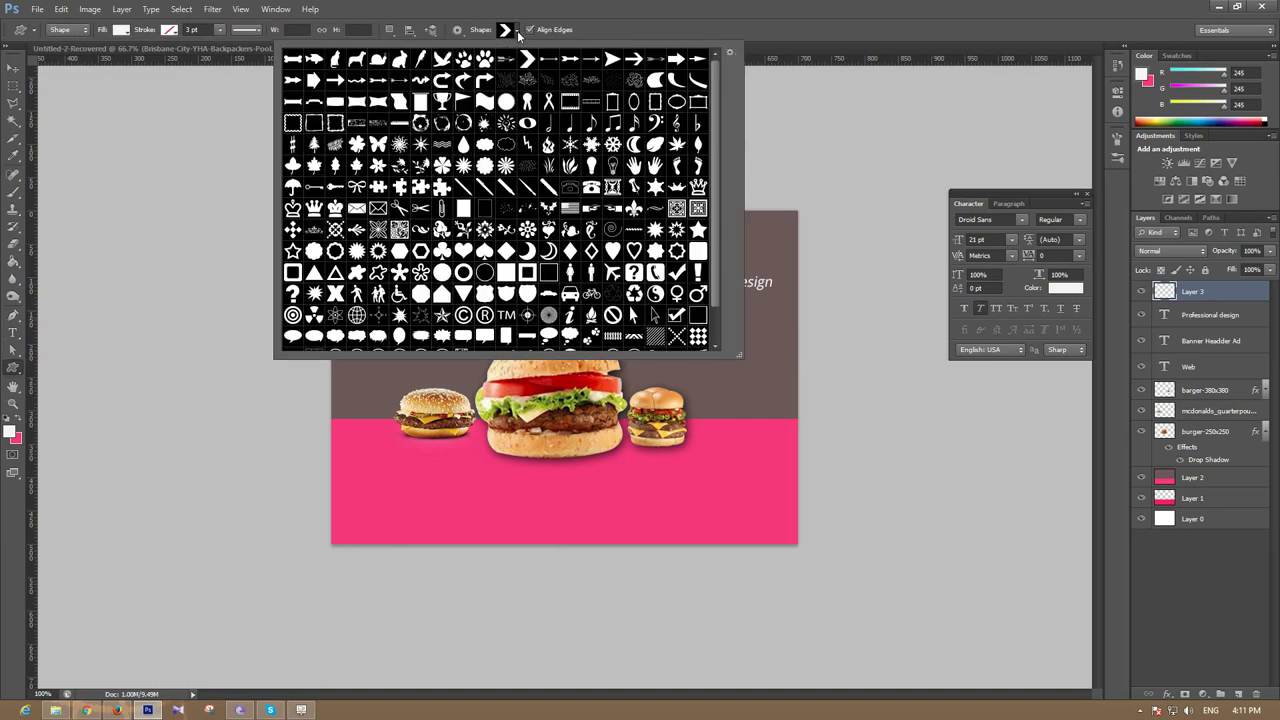
{"action": "left_click", "coordinate": [729, 52]}
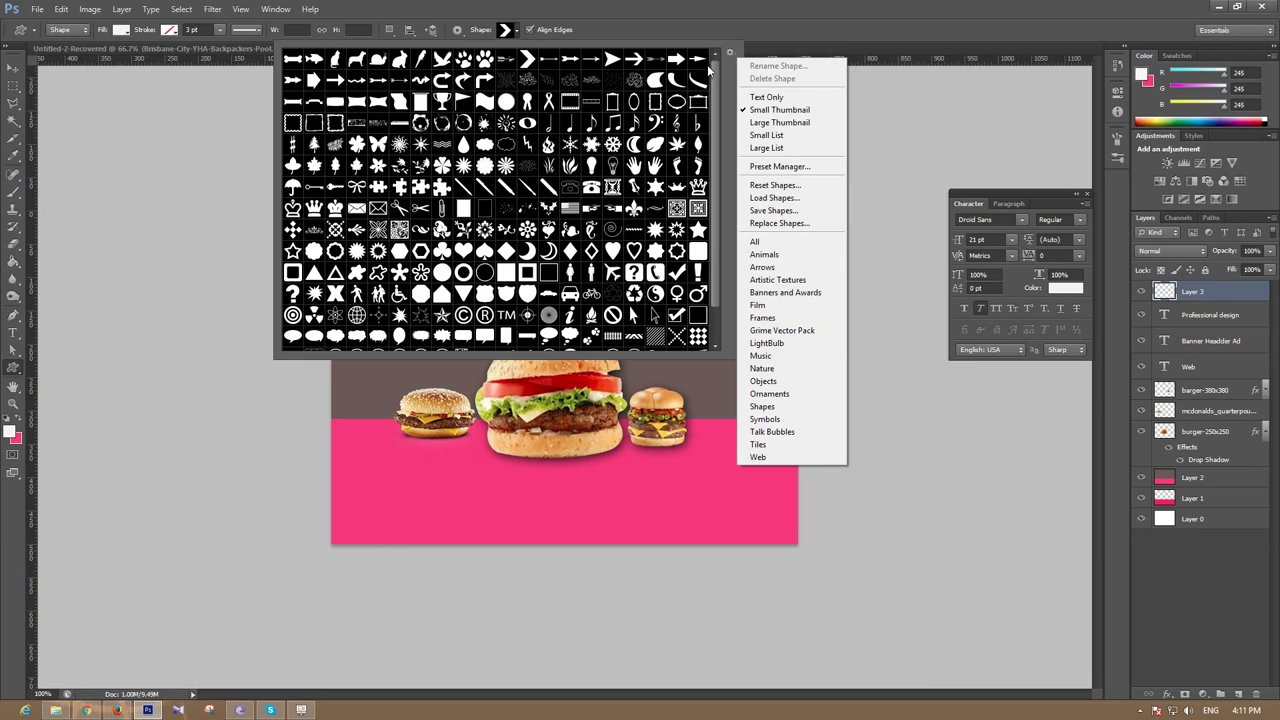
{"action": "left_click", "coordinate": [764, 243]}
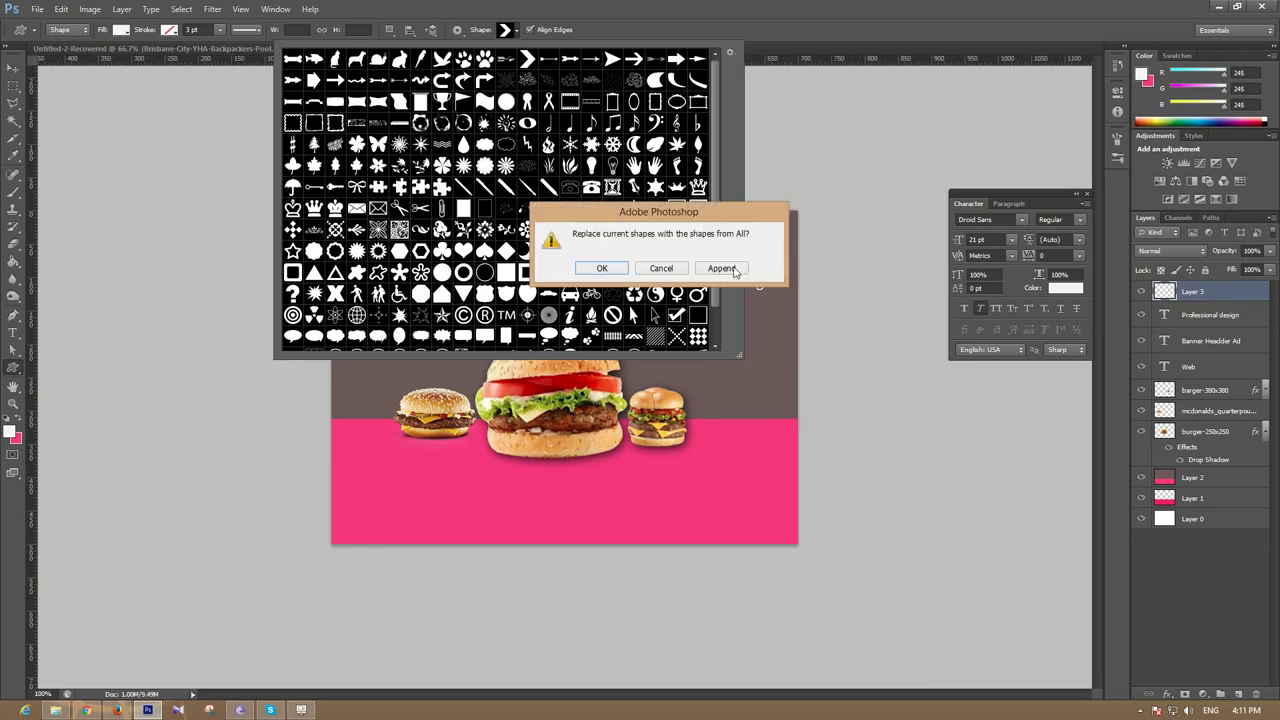
{"action": "left_click", "coordinate": [604, 270]}
{"action": "left_click_drag", "start_coordinate": [713, 117], "coordinate": [716, 150]}
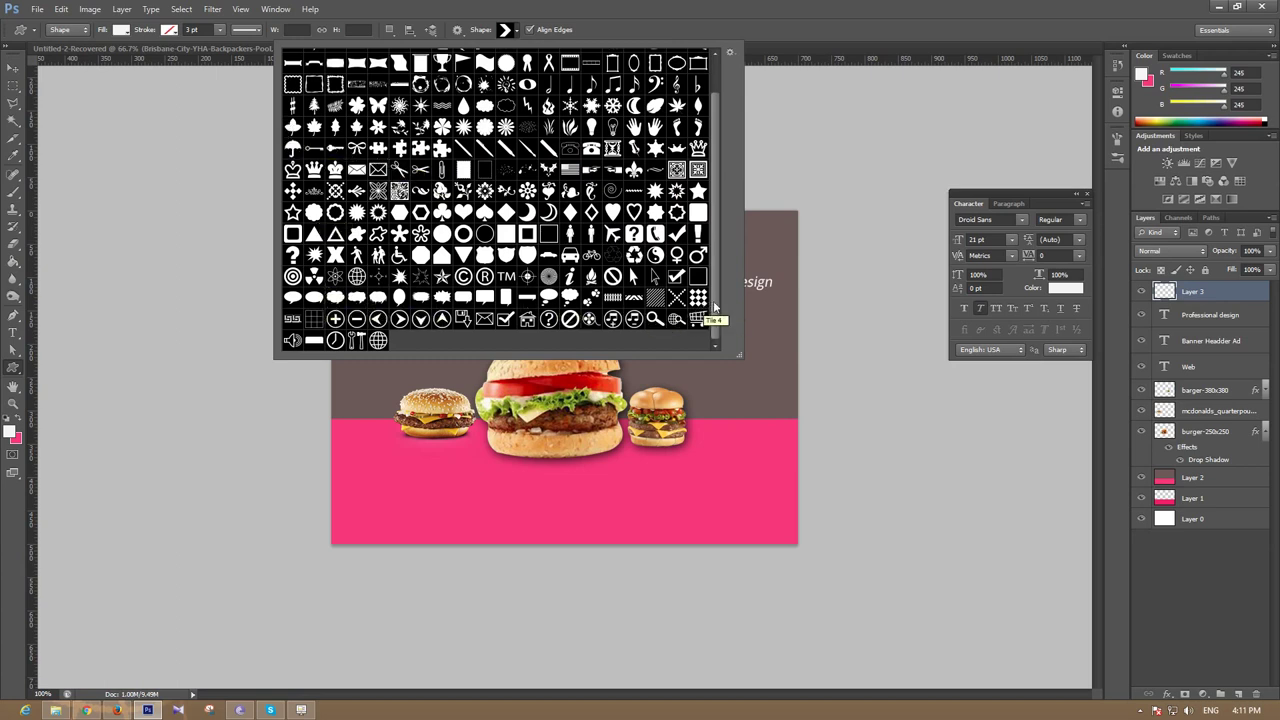
{"action": "scroll", "coordinate": [716, 300], "scroll_direction": "up", "scroll_amount": 2}
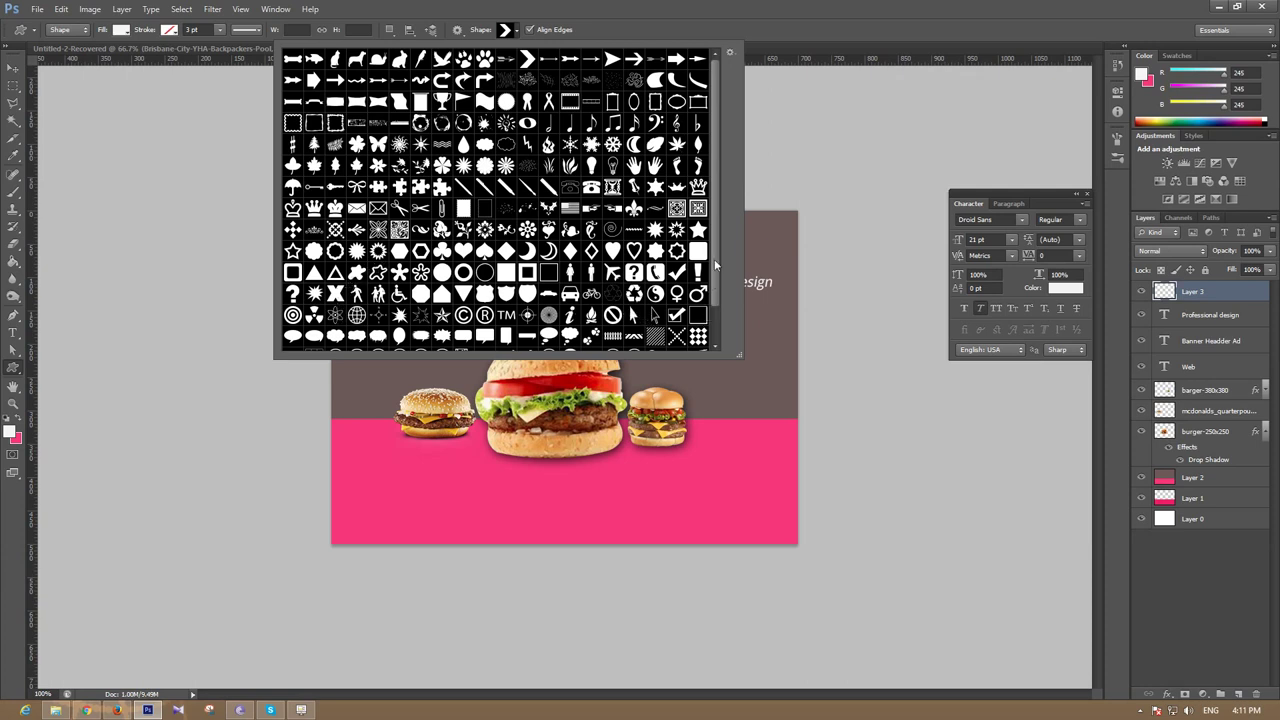
Step: Replace the current custom shapes with the Web shape set and dismiss the shape size prompt
{"action": "left_click_drag", "start_coordinate": [716, 255], "coordinate": [713, 290]}
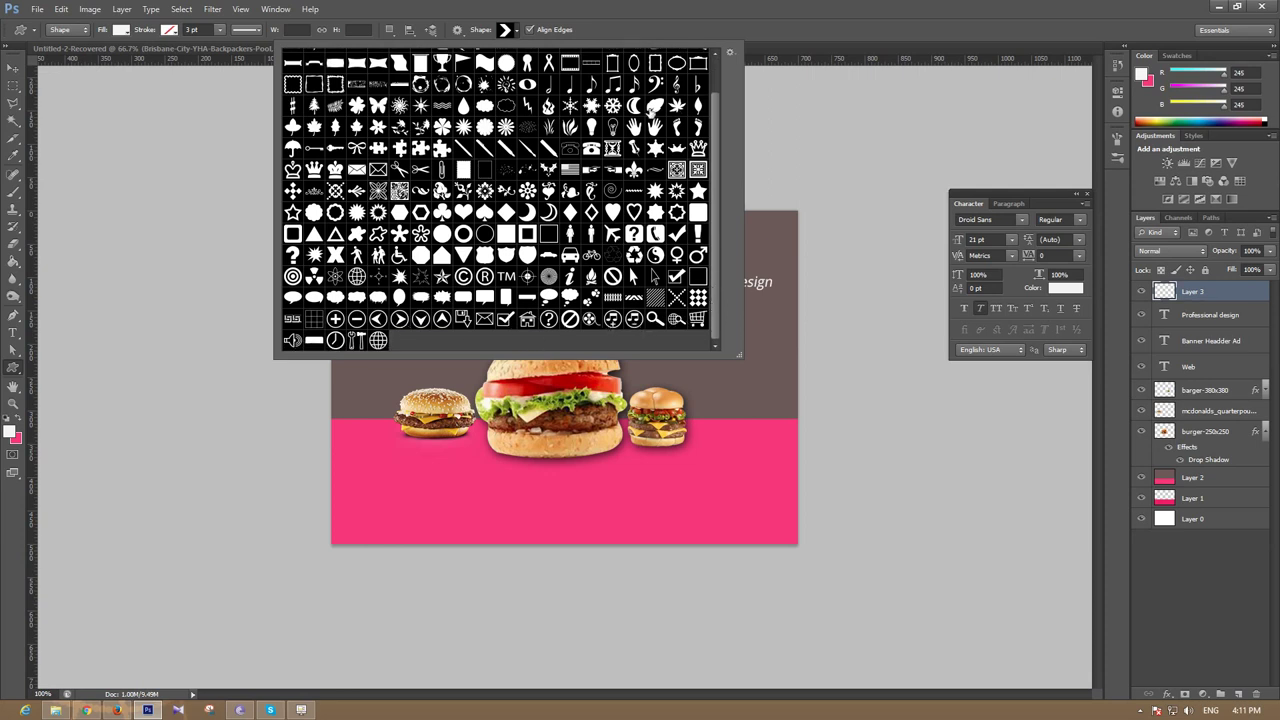
{"action": "left_click", "coordinate": [730, 52]}
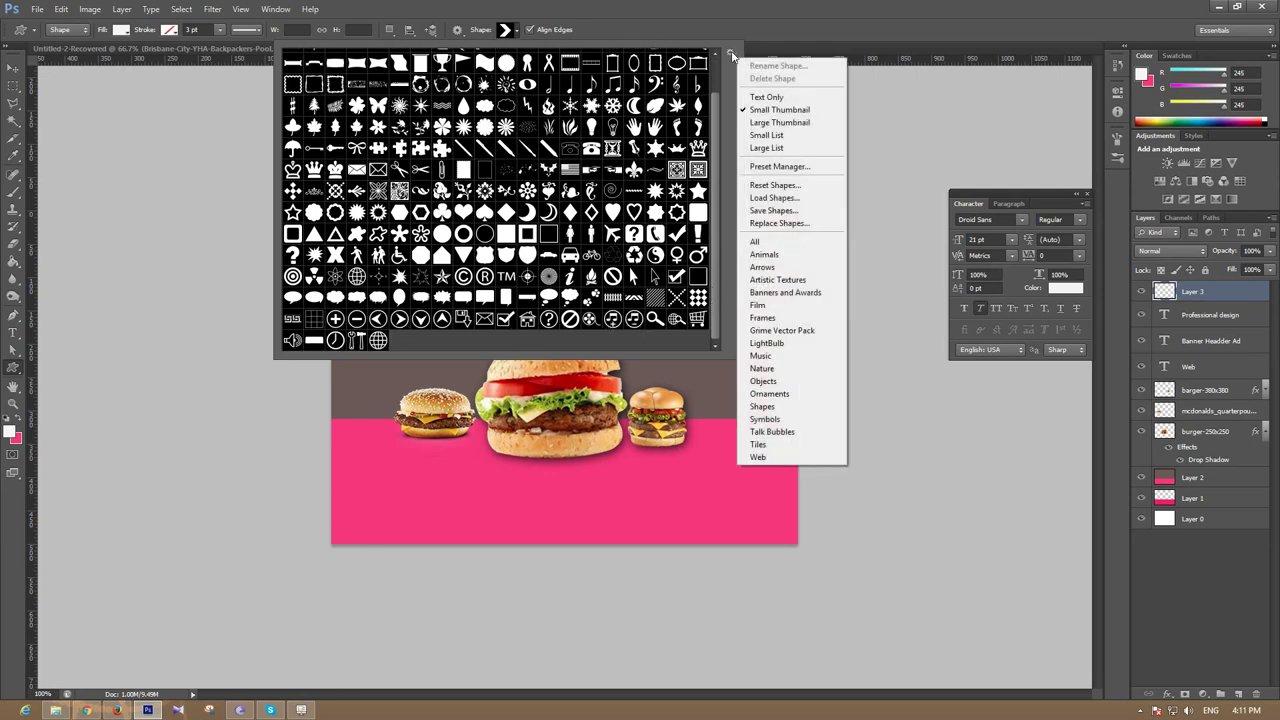
{"action": "left_click", "coordinate": [770, 457]}
{"action": "left_click", "coordinate": [602, 268]}
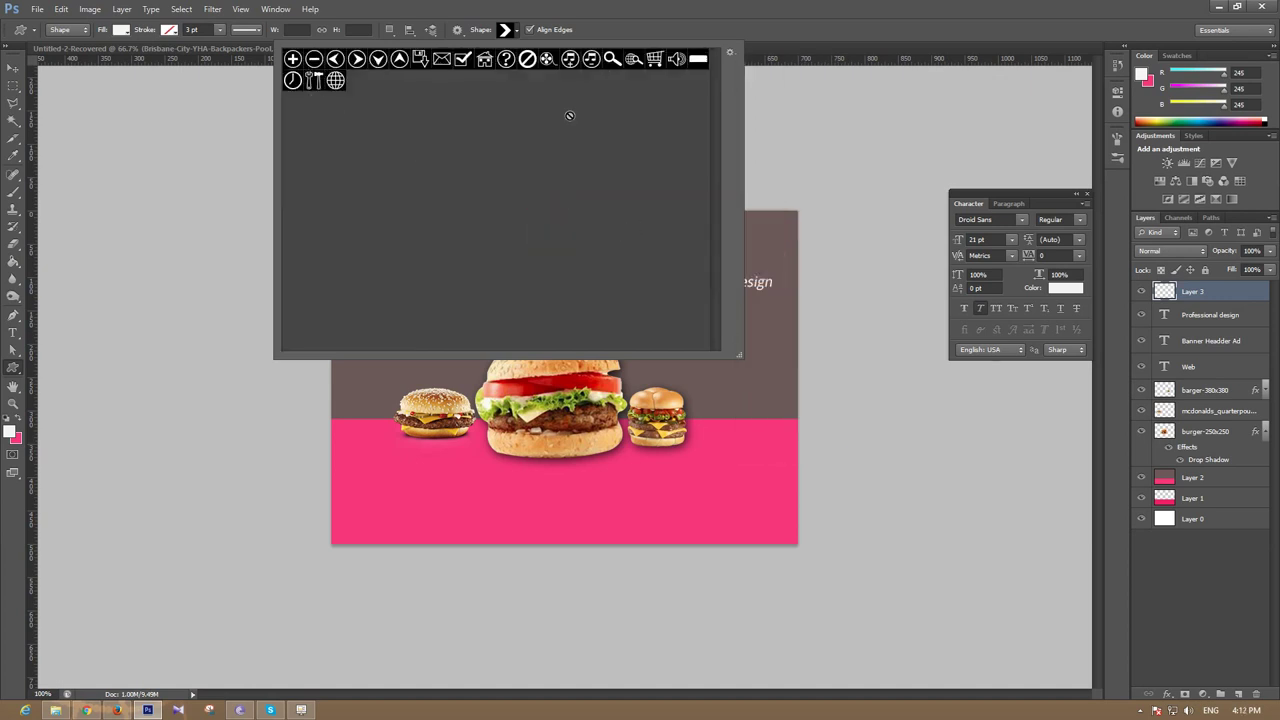
{"action": "left_click", "coordinate": [780, 89]}
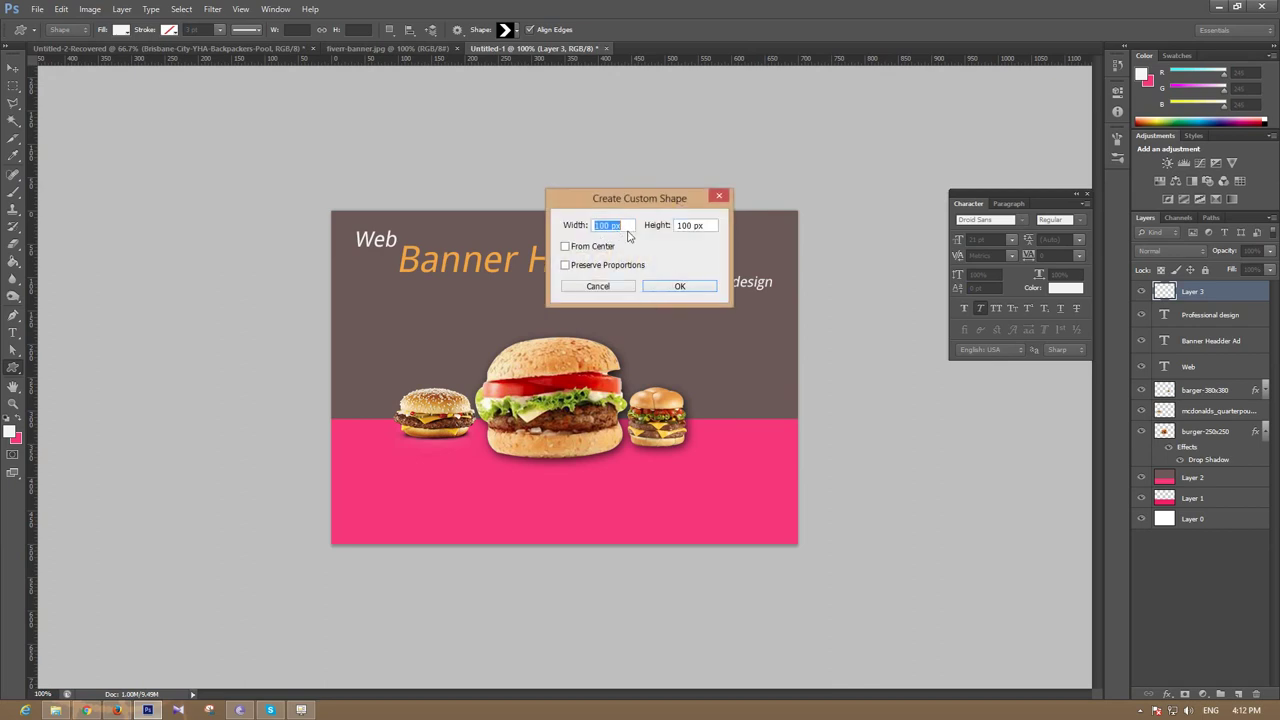
{"action": "left_click", "coordinate": [721, 197]}
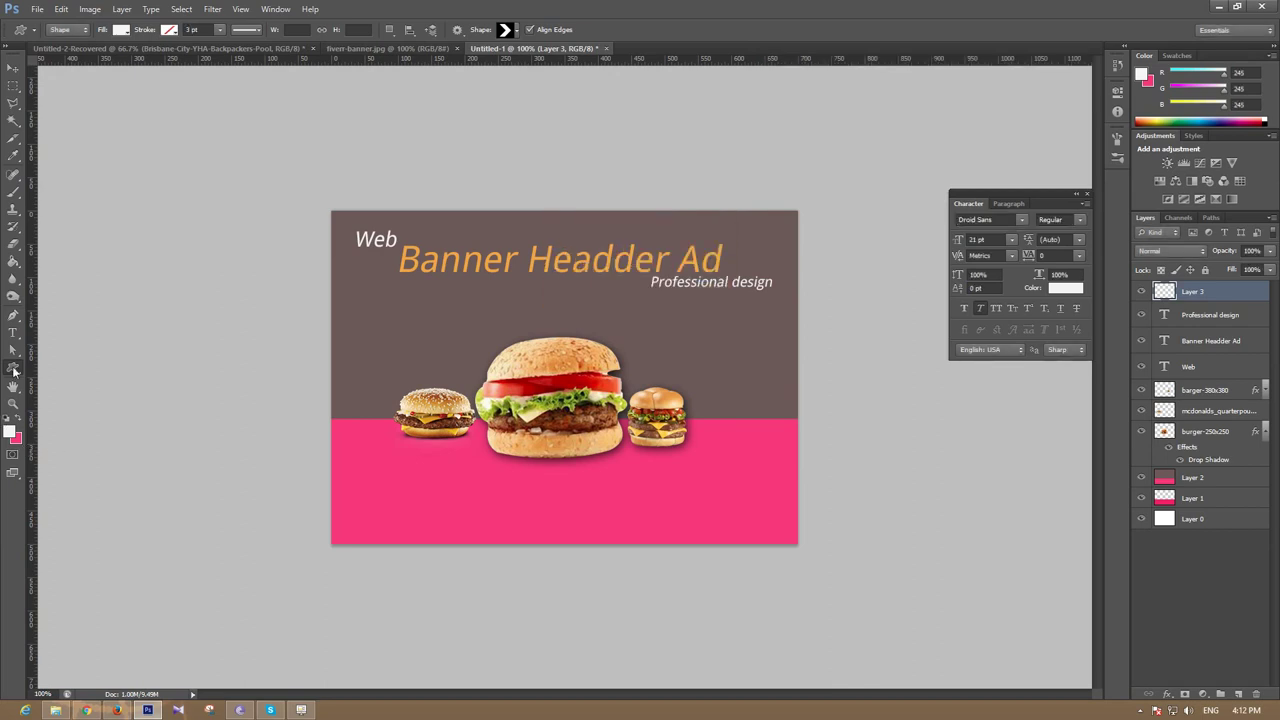
Step: With the Polygon Tool set to 6 sides, draw a small white hexagon right of the large burger
{"action": "right_click", "coordinate": [13, 369]}
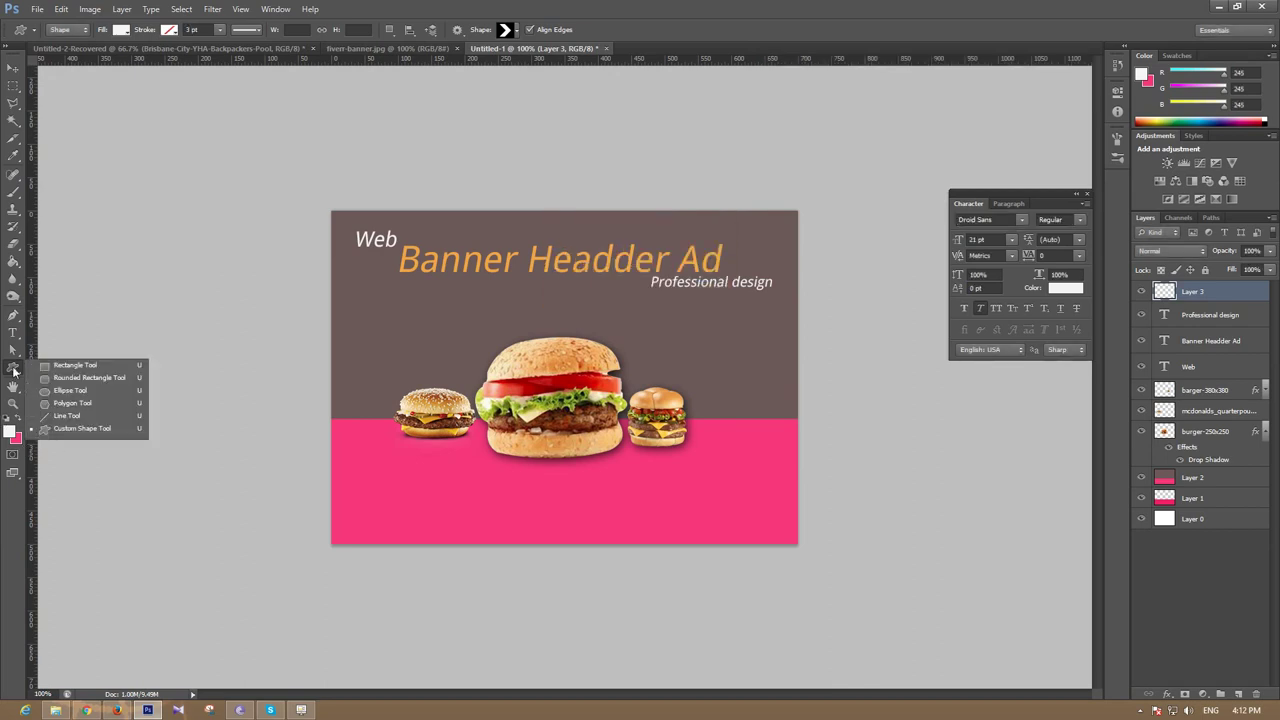
{"action": "left_click", "coordinate": [70, 403]}
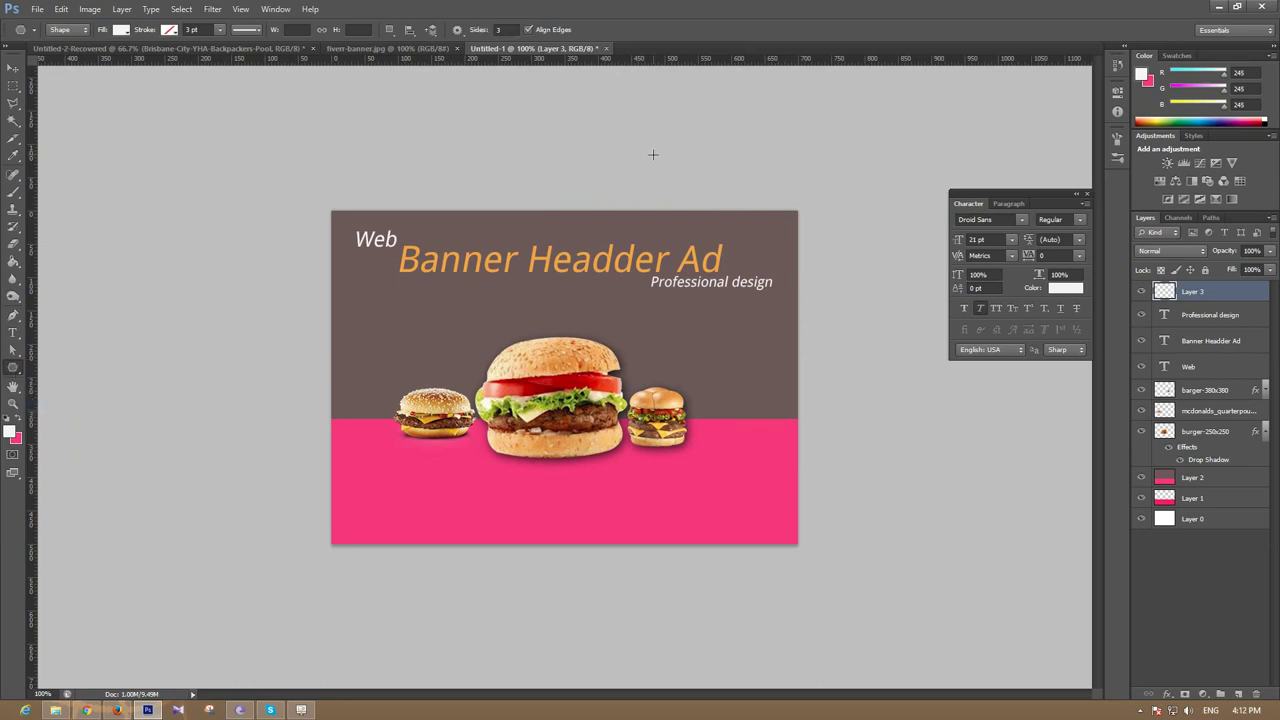
{"action": "left_click", "coordinate": [505, 29]}
{"action": "type", "text": "4"}
{"action": "left_click_drag", "start_coordinate": [660, 327], "coordinate": [668, 328]}
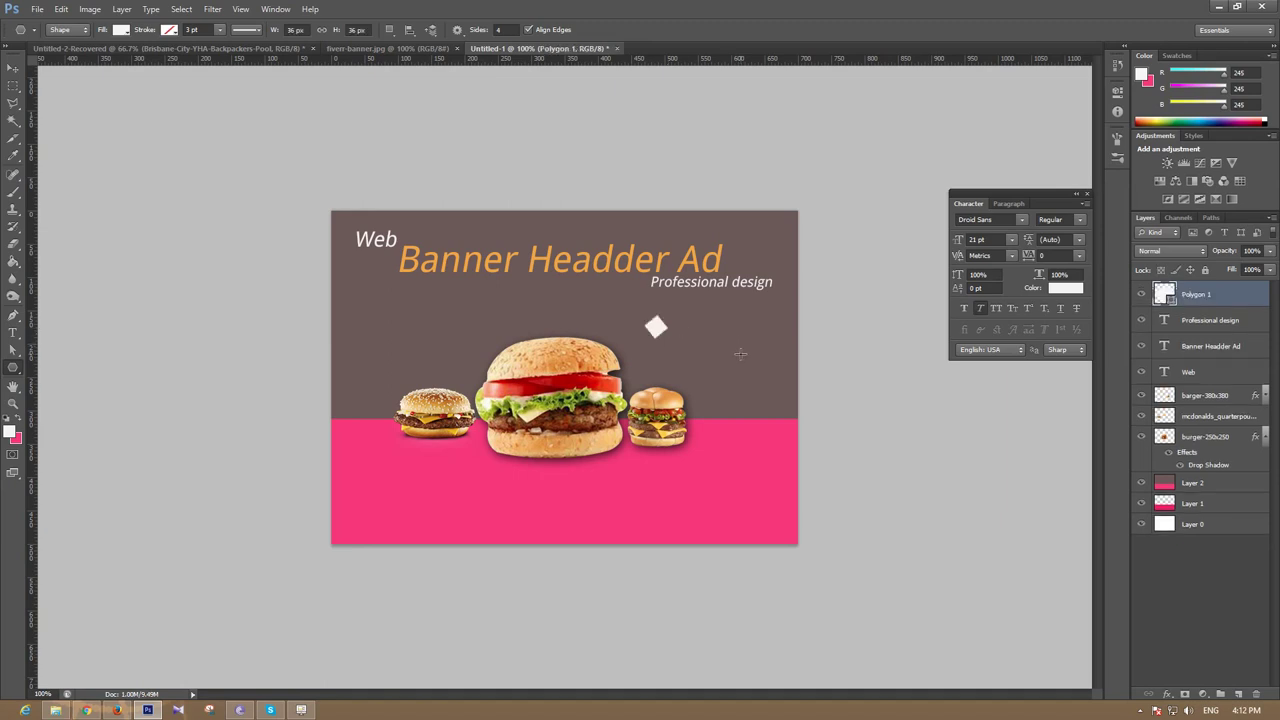
{"action": "key", "text": "ctrl+z"}
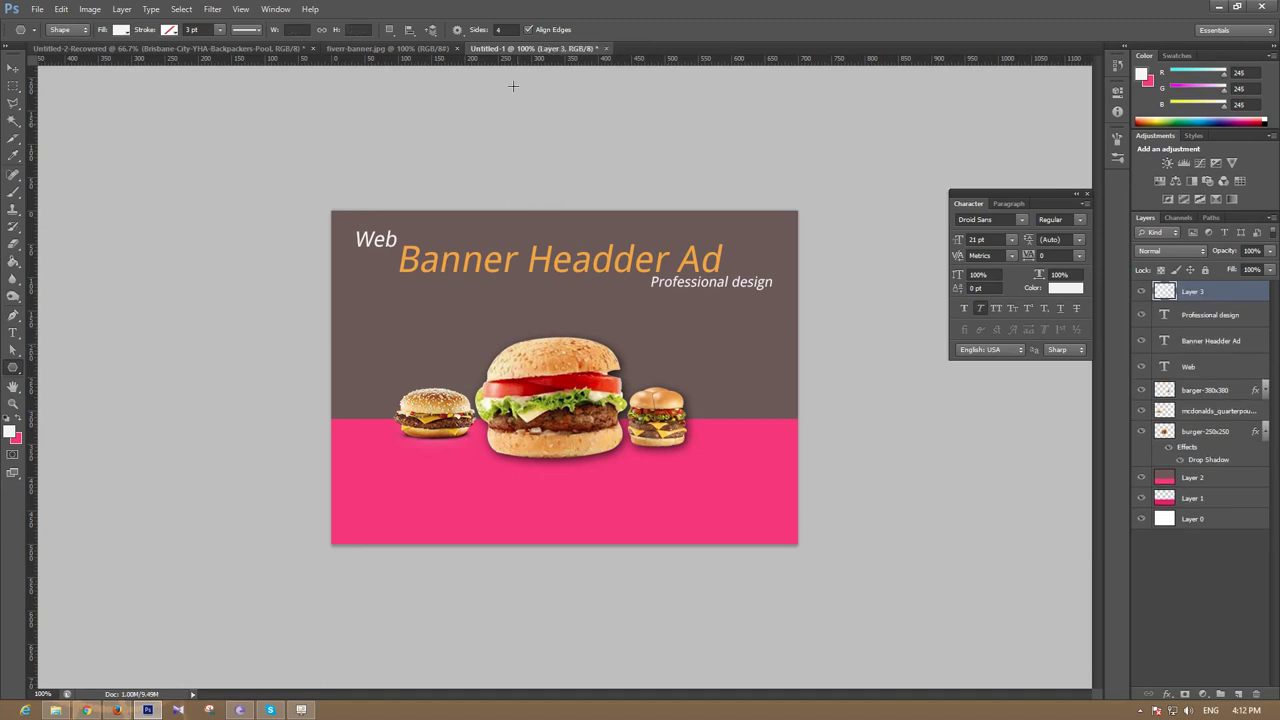
{"action": "left_click", "coordinate": [512, 31]}
{"action": "type", "text": "6"}
{"action": "left_click_drag", "start_coordinate": [654, 341], "coordinate": [674, 346]}
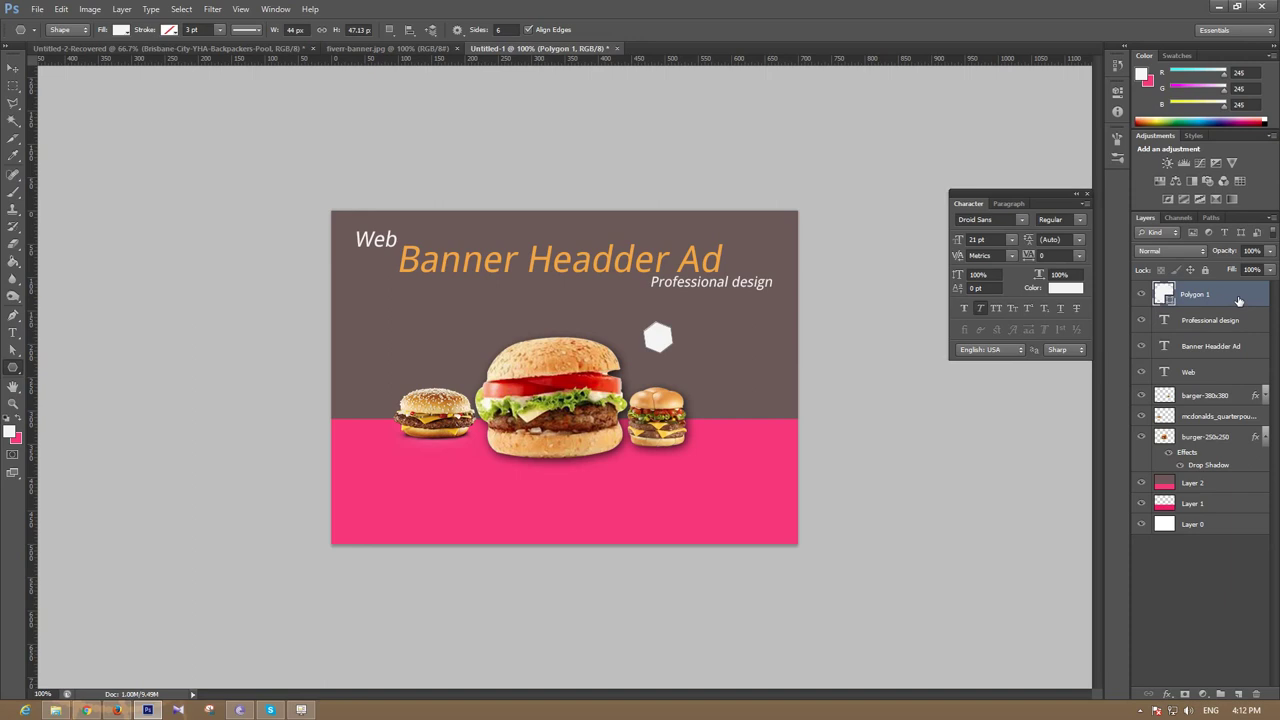
Step: Rasterize Polygon 1, nudge it up, and scale it down to a small dot
{"action": "right_click", "coordinate": [1238, 300]}
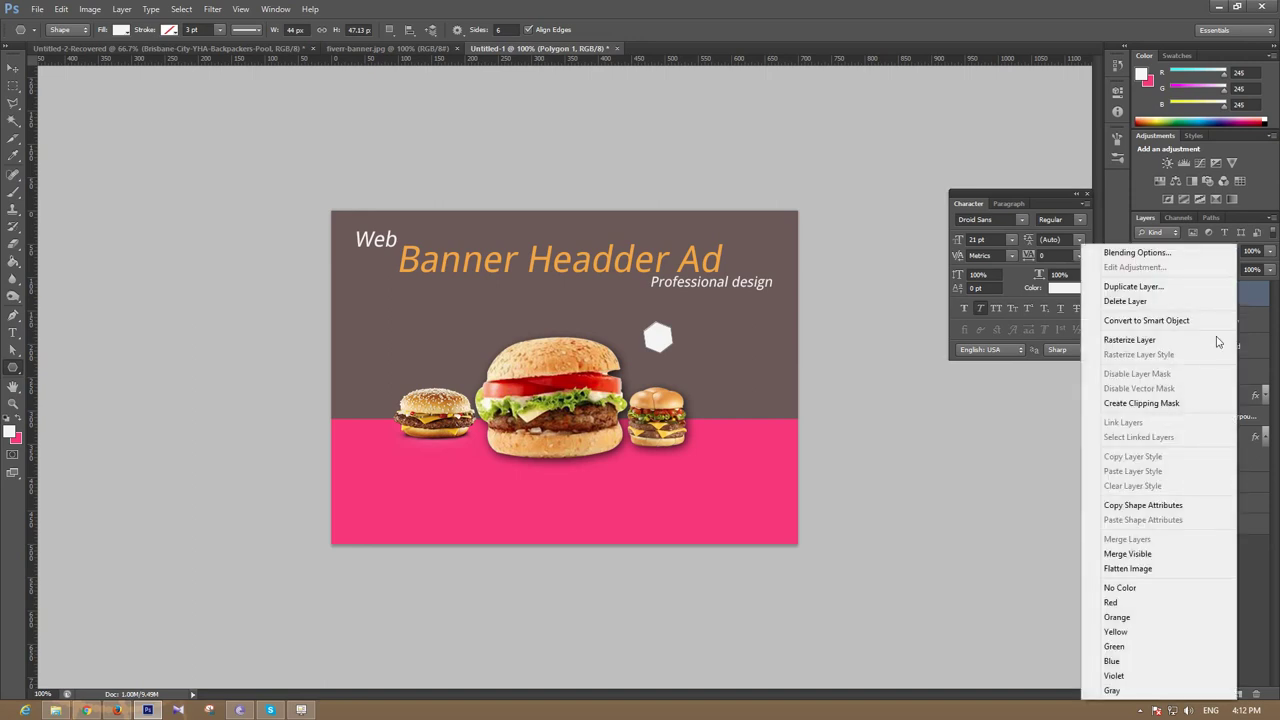
{"action": "left_click", "coordinate": [1148, 341]}
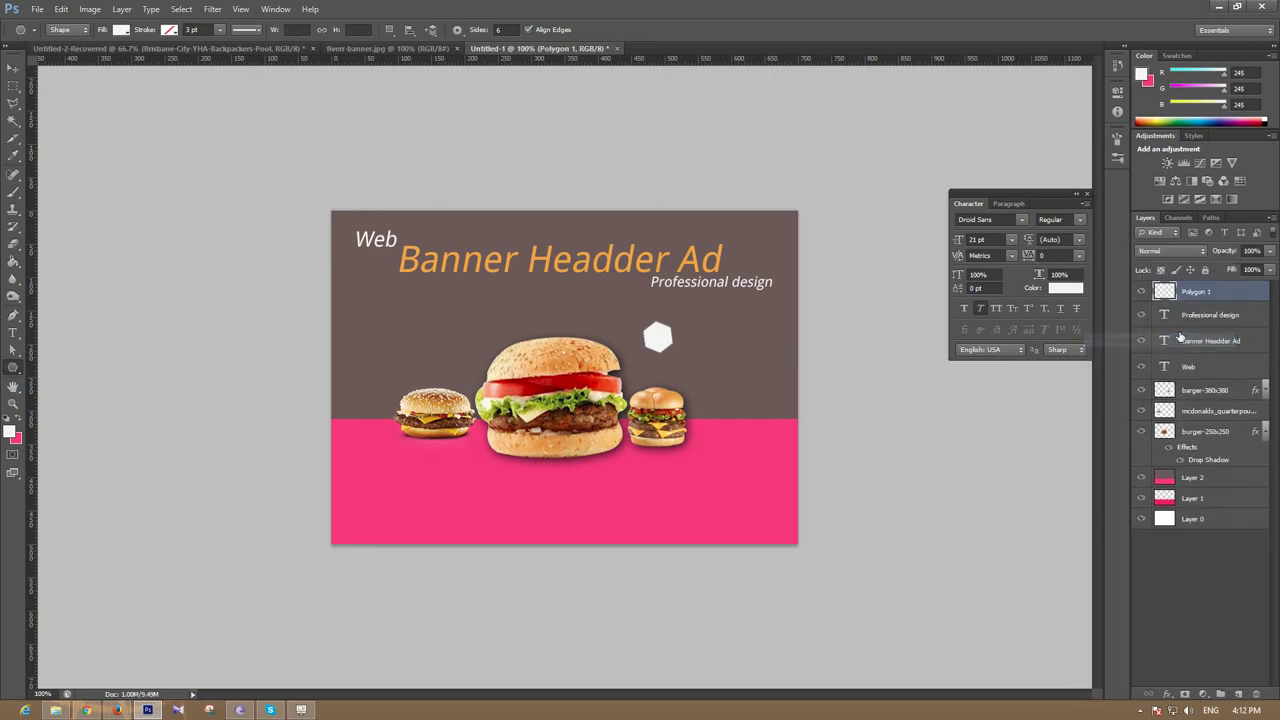
{"action": "left_click", "coordinate": [13, 67]}
{"action": "left_click_drag", "start_coordinate": [656, 342], "coordinate": [656, 332]}
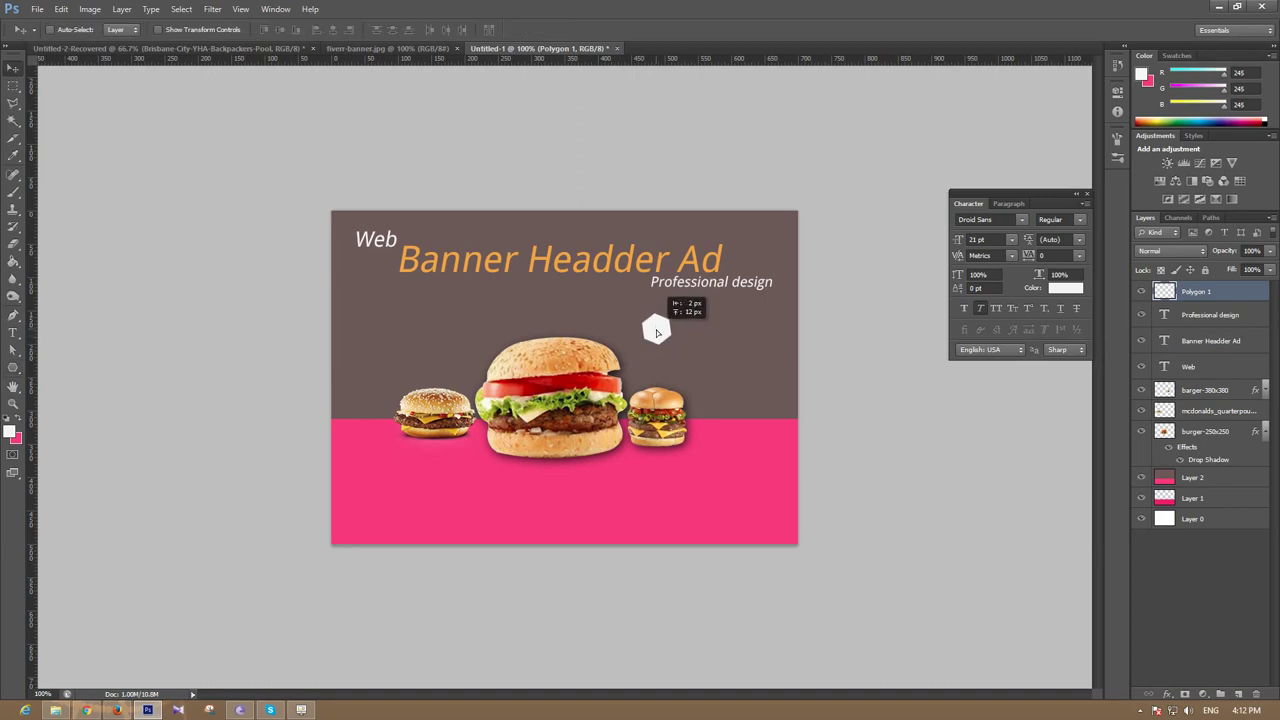
{"action": "key", "text": "ctrl+t"}
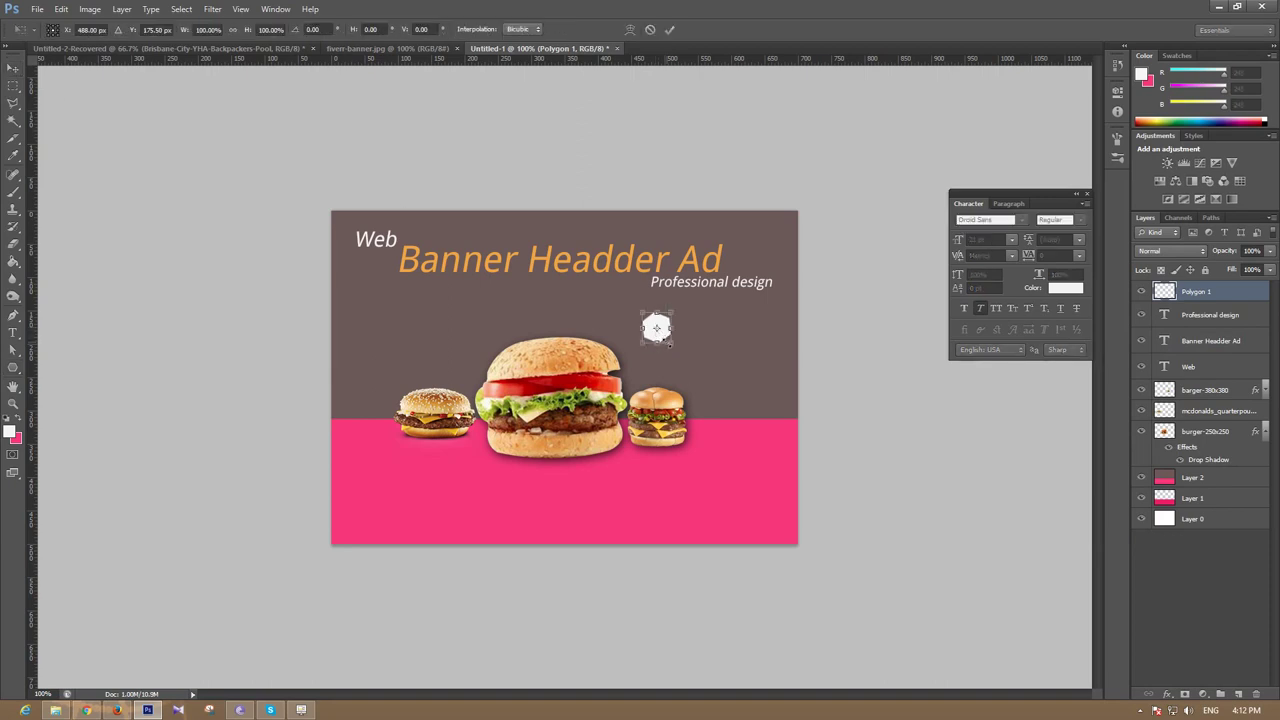
{"action": "left_click_drag", "start_coordinate": [672, 343], "coordinate": [661, 316]}
{"action": "key", "text": "Return"}
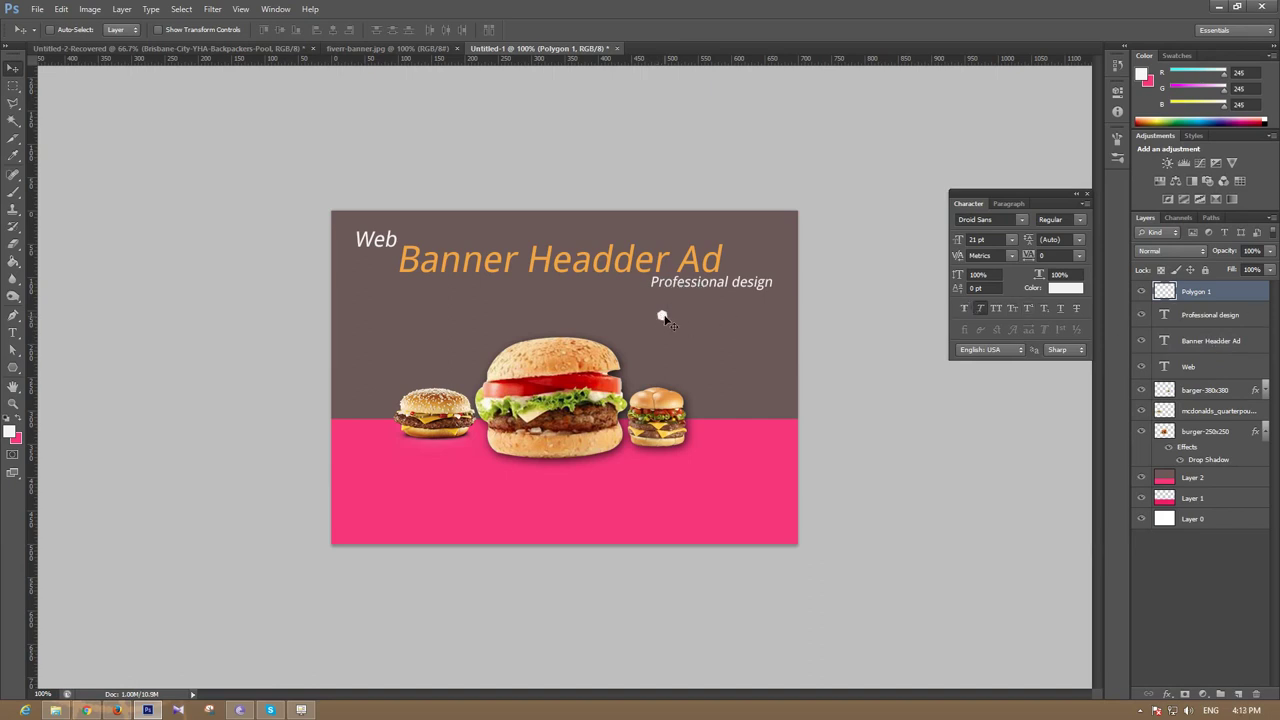
Step: With the Magic Wand active, set the foreground colour to orange efb144
{"action": "left_click", "coordinate": [13, 121]}
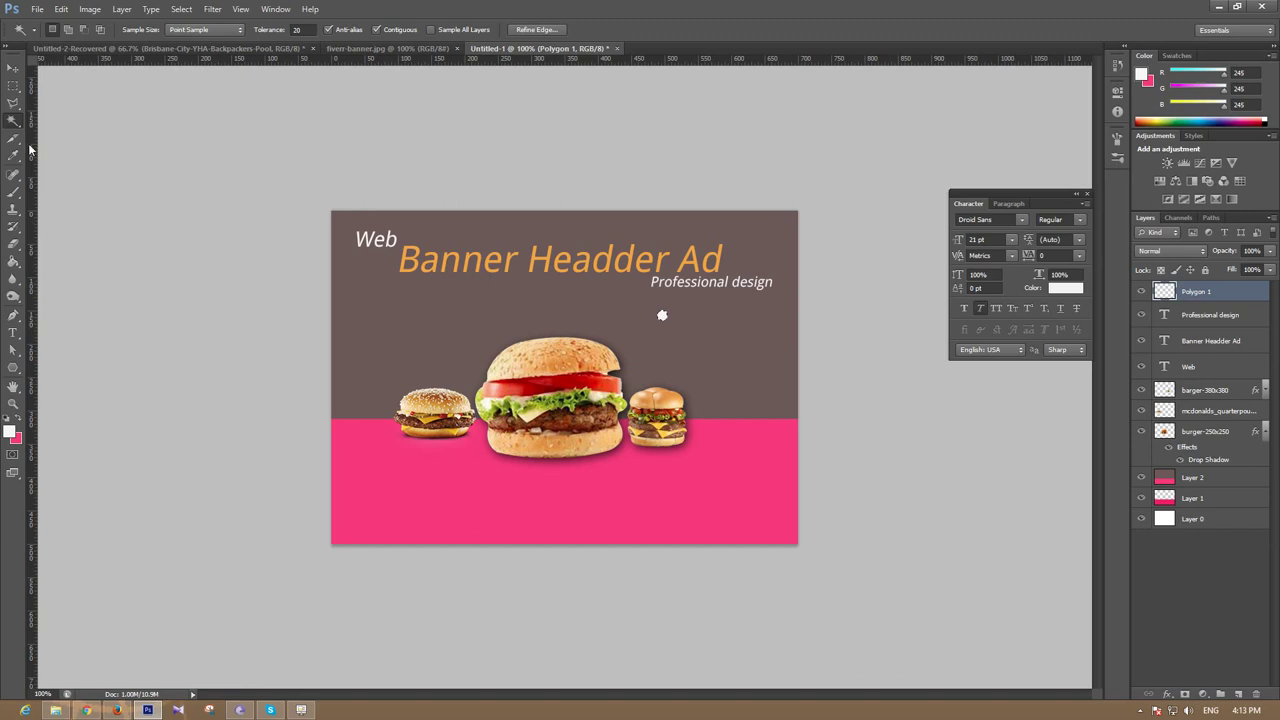
{"action": "left_click", "coordinate": [10, 432]}
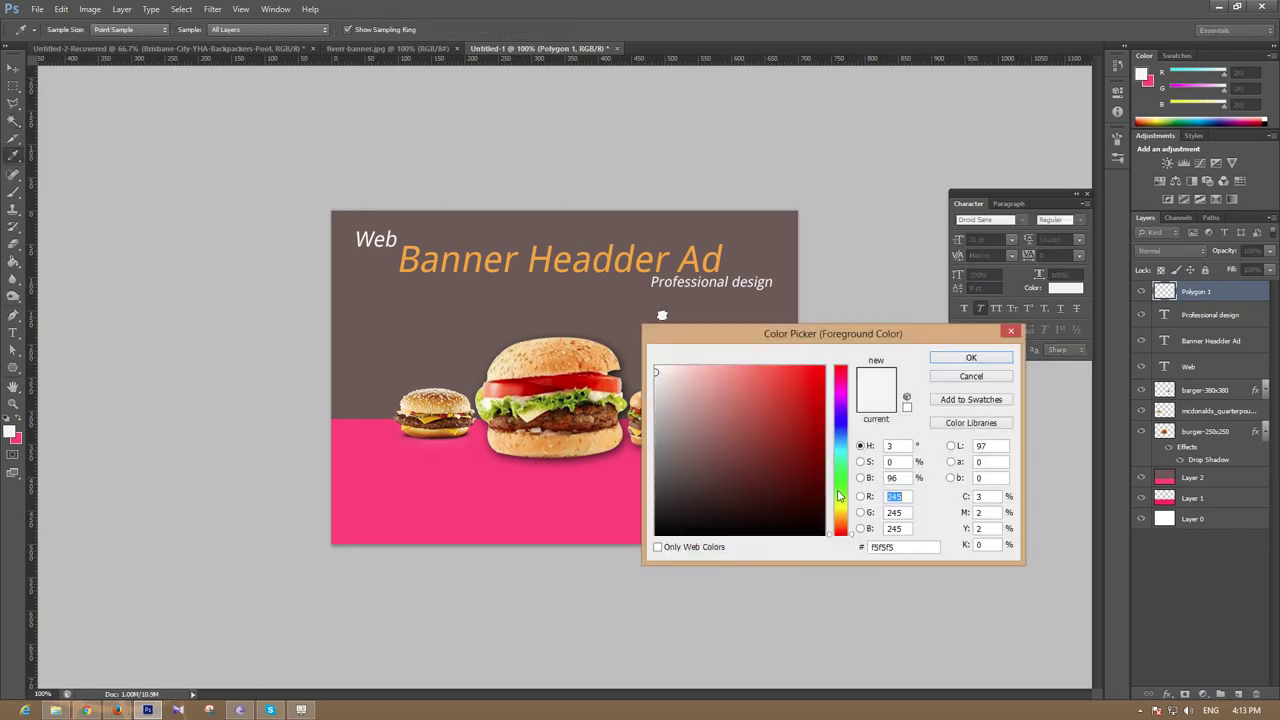
{"action": "left_click_drag", "start_coordinate": [840, 496], "coordinate": [840, 517]}
{"action": "left_click", "coordinate": [769, 368]}
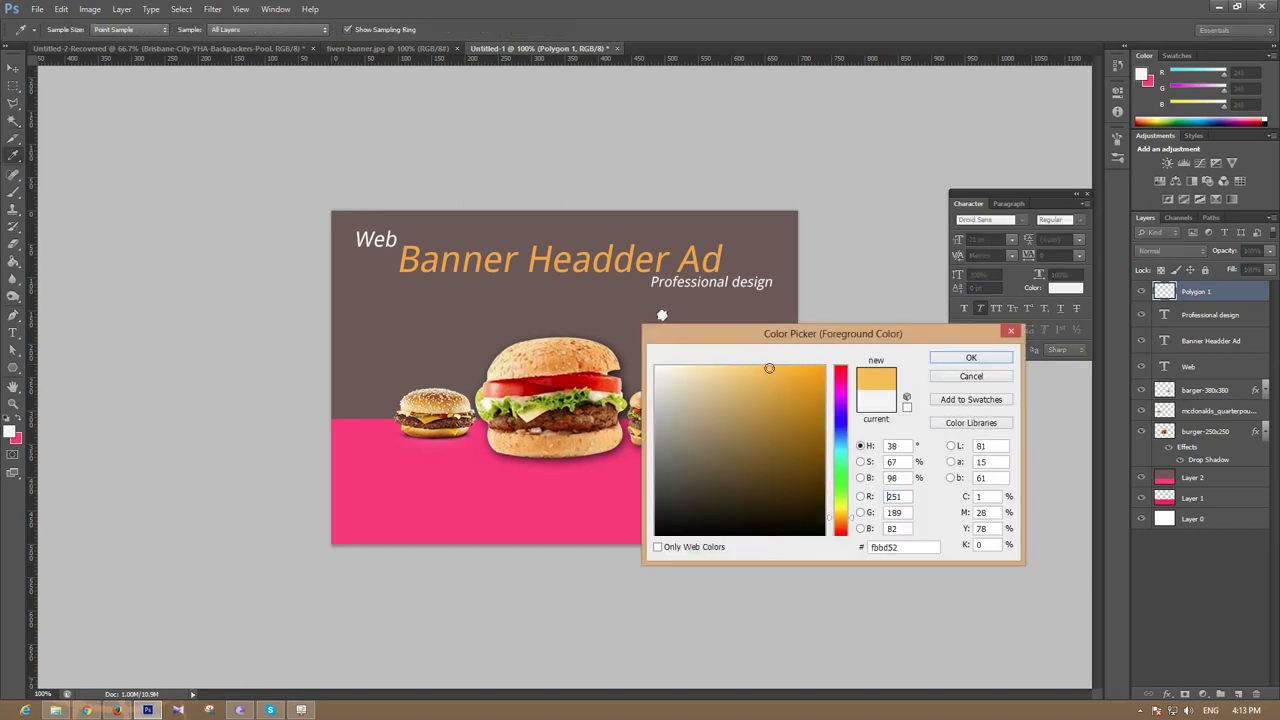
{"action": "left_click_drag", "start_coordinate": [769, 380], "coordinate": [781, 378]}
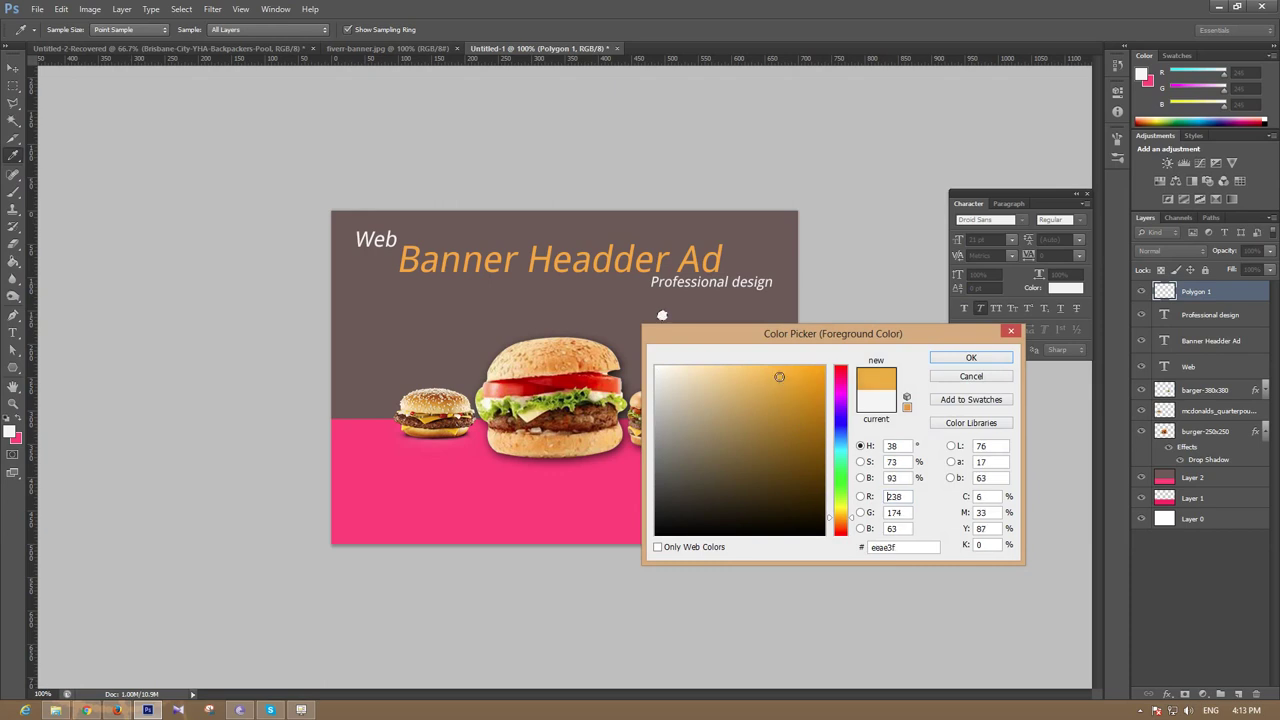
{"action": "left_click_drag", "start_coordinate": [779, 376], "coordinate": [776, 376]}
{"action": "left_click", "coordinate": [971, 358]}
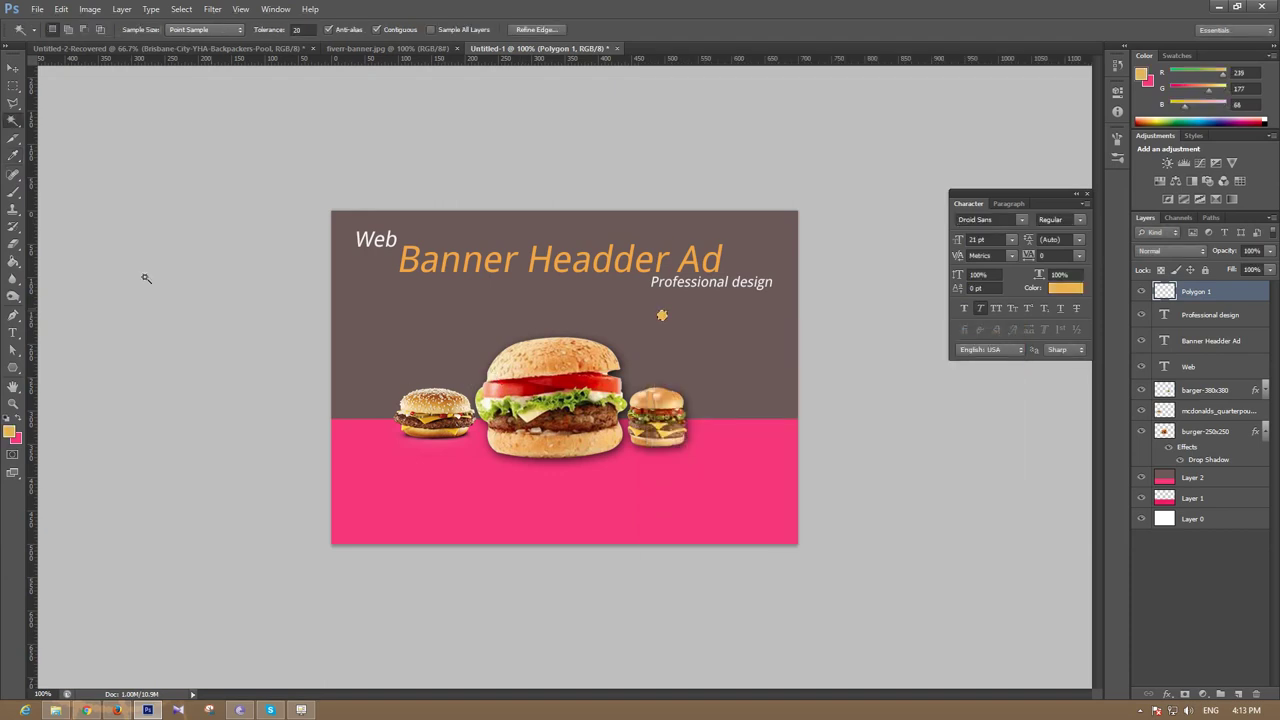
Step: Deselect and delete the Polygon 1 layer holding the dot
{"action": "key", "text": "ctrl+d"}
{"action": "left_click", "coordinate": [12, 67]}
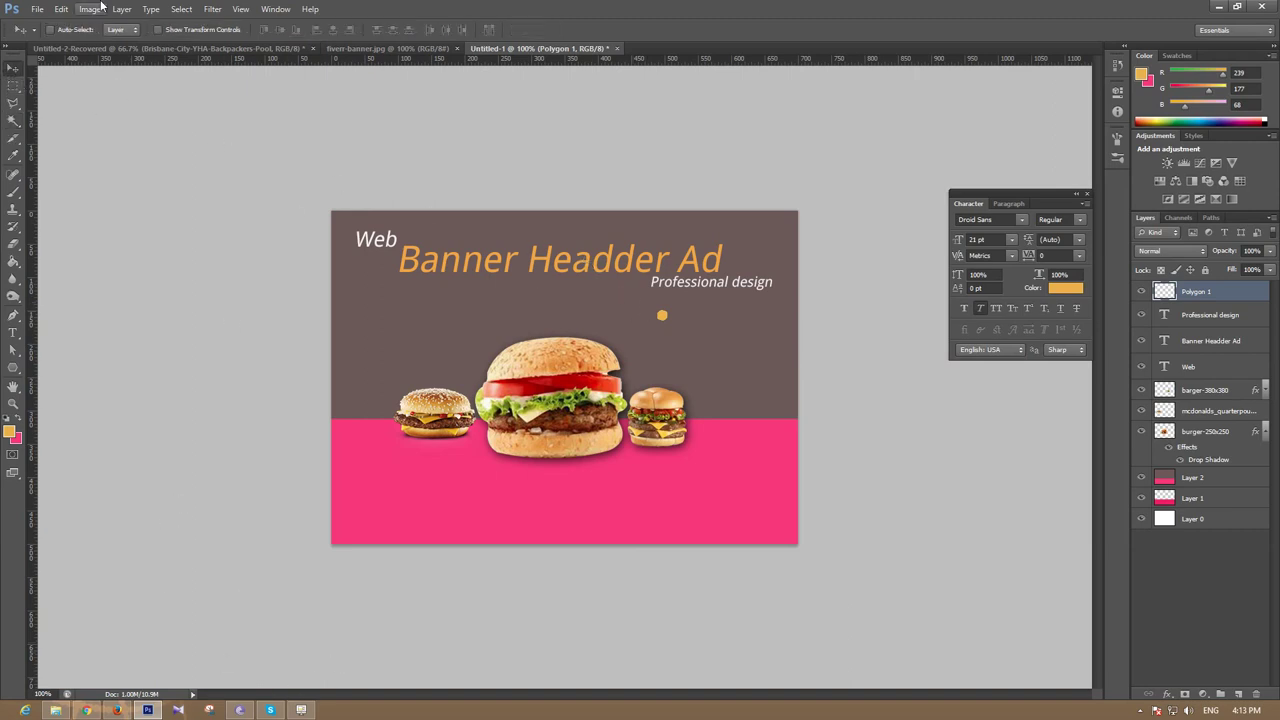
{"action": "left_click", "coordinate": [300, 710]}
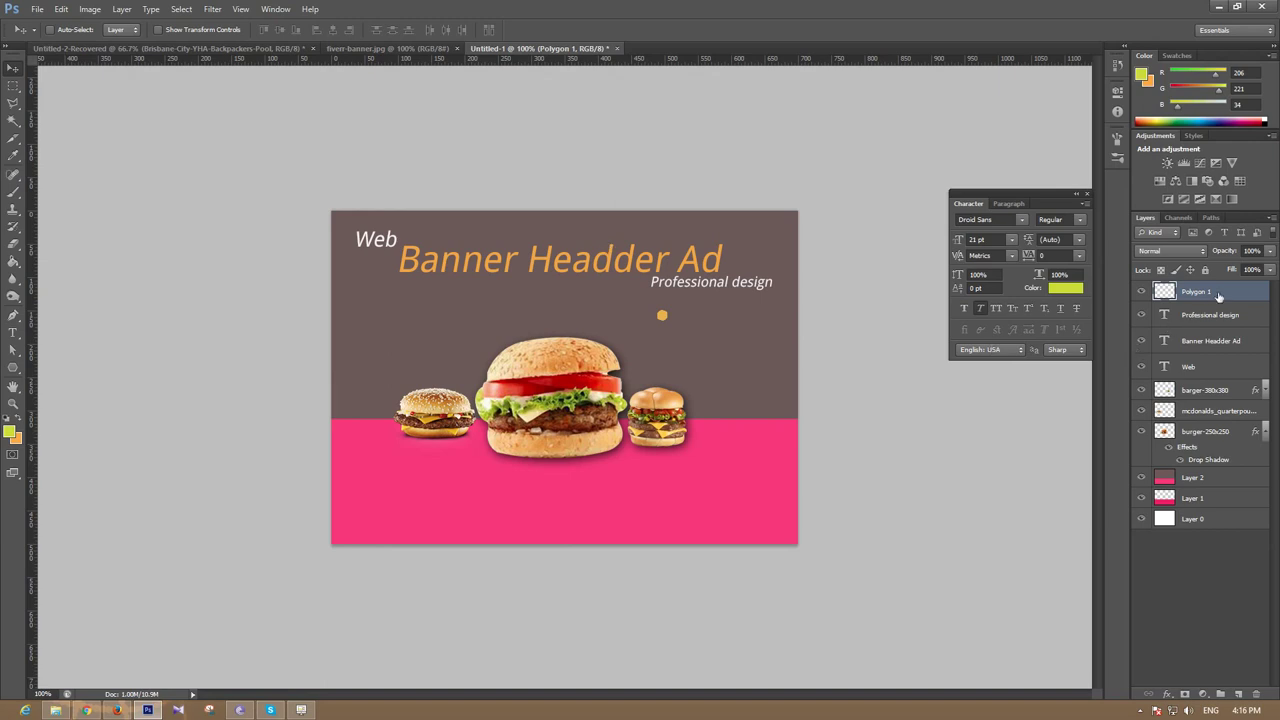
{"action": "key", "text": "Delete"}
{"action": "left_click", "coordinate": [1238, 694]}
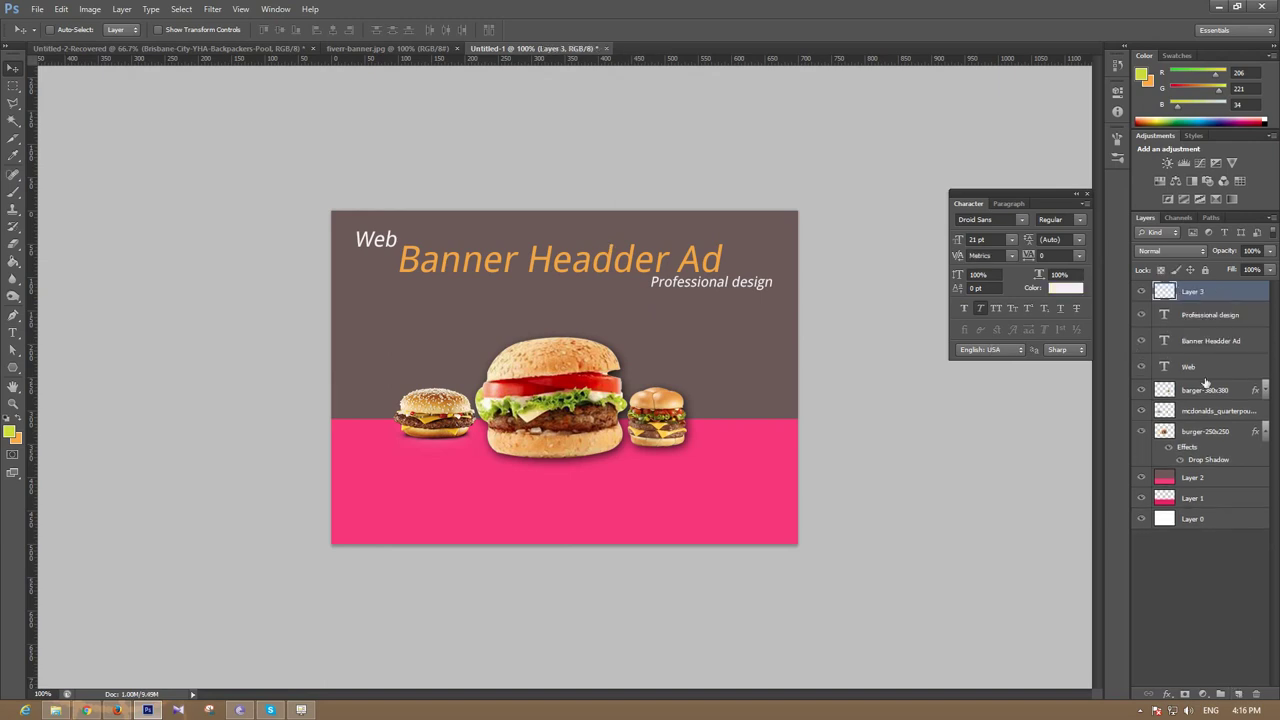
{"action": "left_click", "coordinate": [36, 9]}
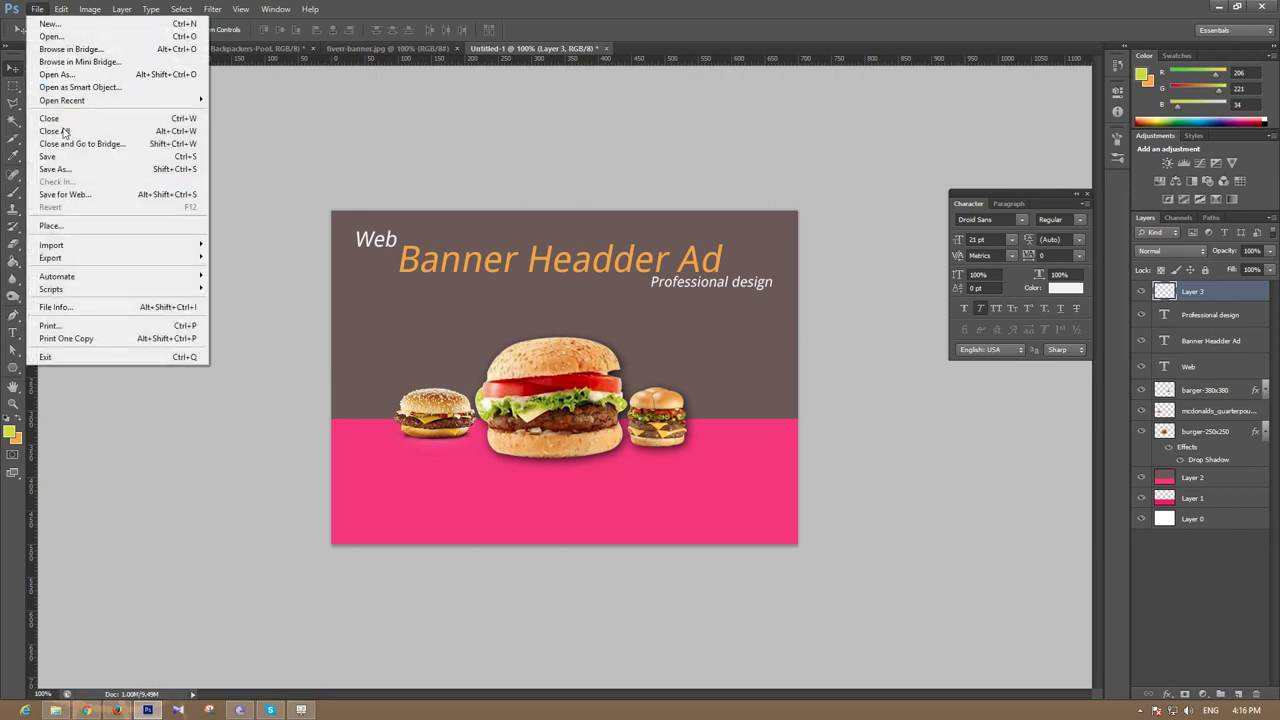
{"action": "left_click", "coordinate": [69, 227]}
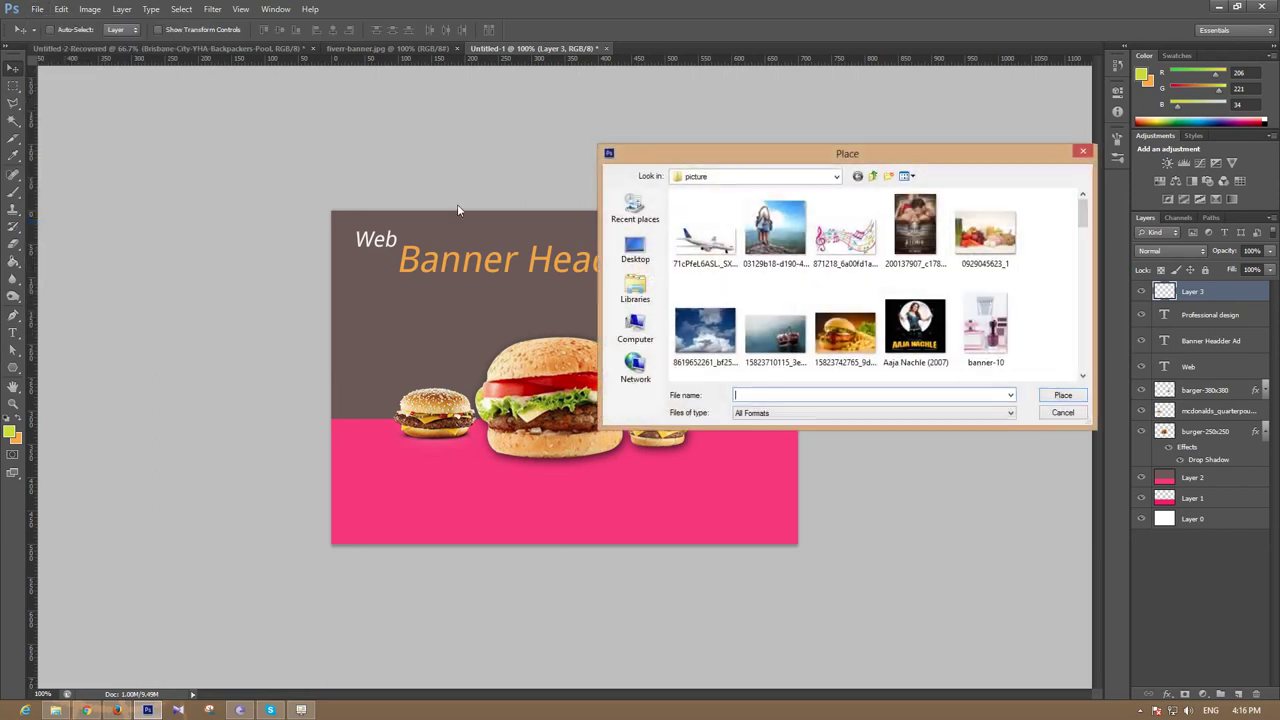
{"action": "left_click", "coordinate": [635, 248]}
{"action": "double_click", "coordinate": [845, 280]}
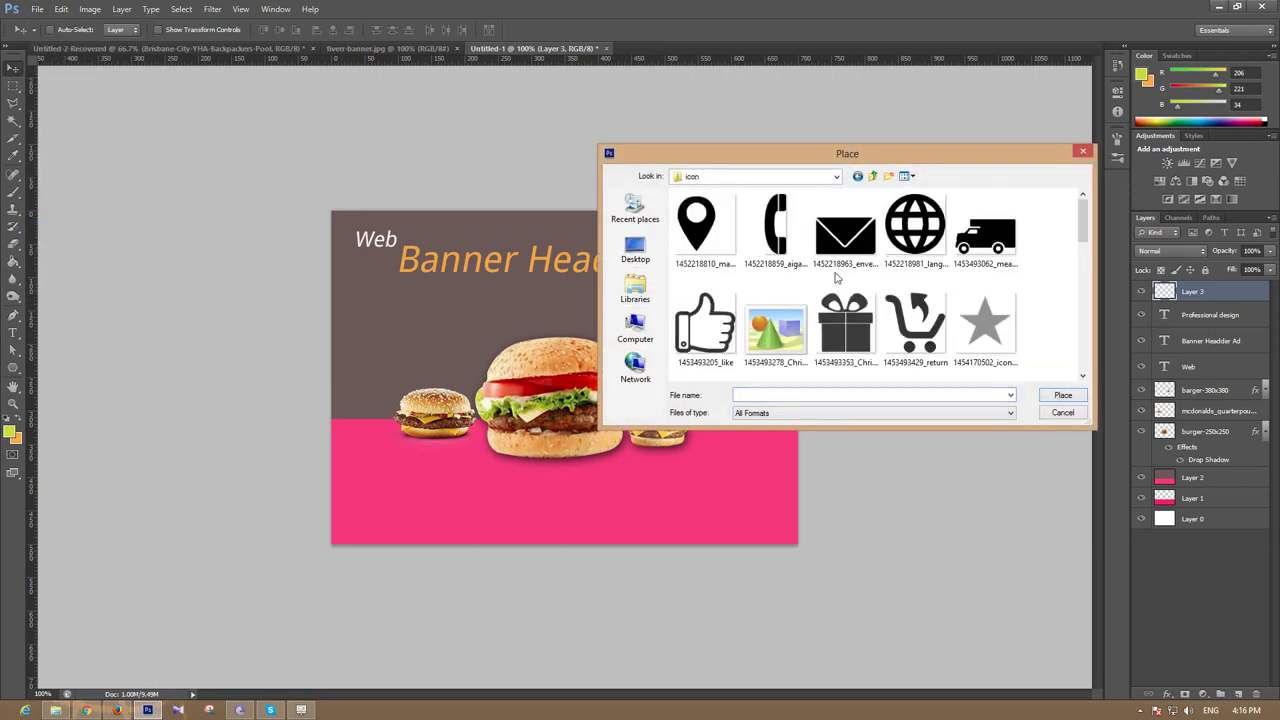
{"action": "scroll", "coordinate": [1068, 235], "scroll_direction": "down", "scroll_amount": 1}
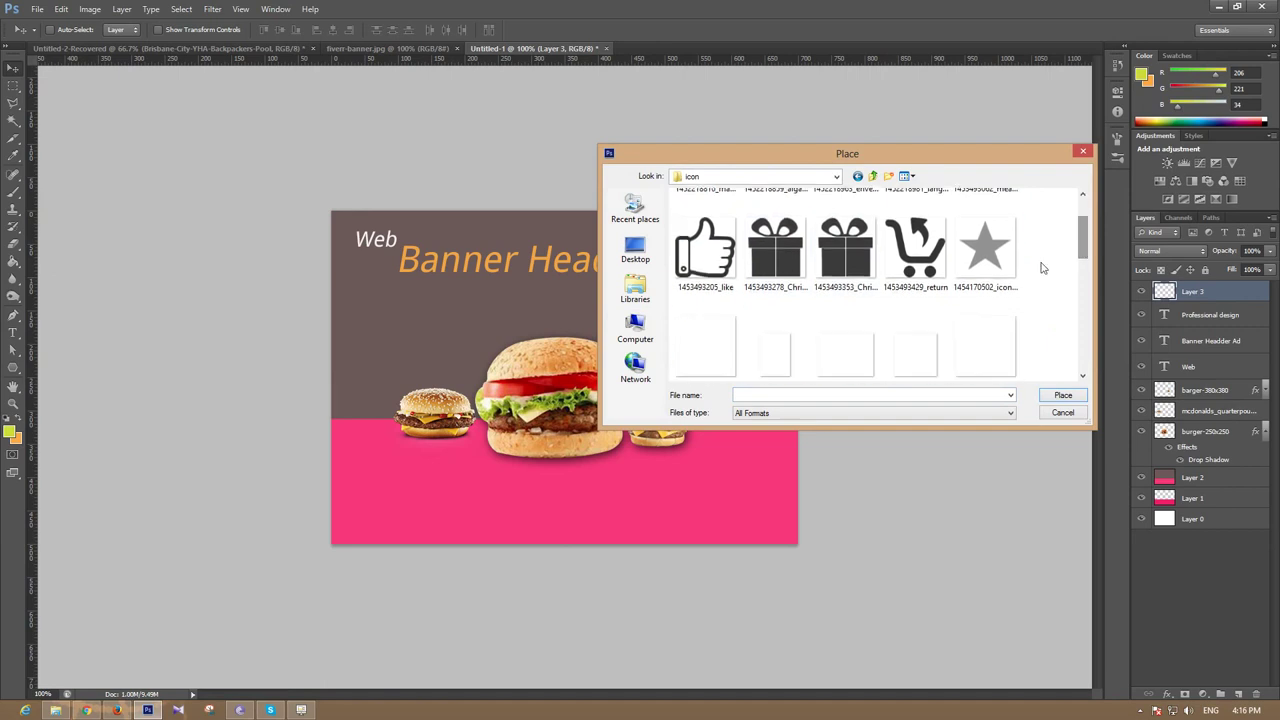
{"action": "double_click", "coordinate": [985, 252]}
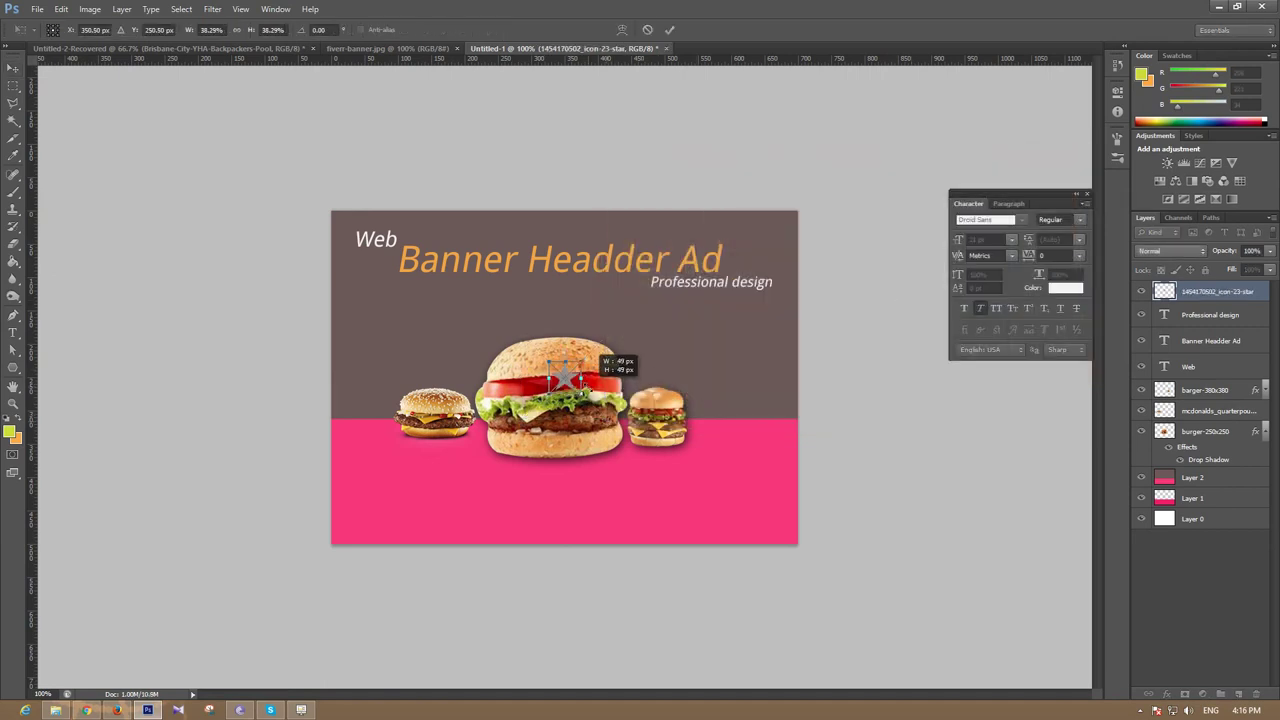
{"action": "mouse_move", "coordinate": [607, 337]}
{"action": "left_mouse_down"}
{"action": "mouse_move", "coordinate": [577, 368]}
{"action": "mouse_move", "coordinate": [678, 317]}
{"action": "left_mouse_up"}
{"action": "key", "text": "Return"}
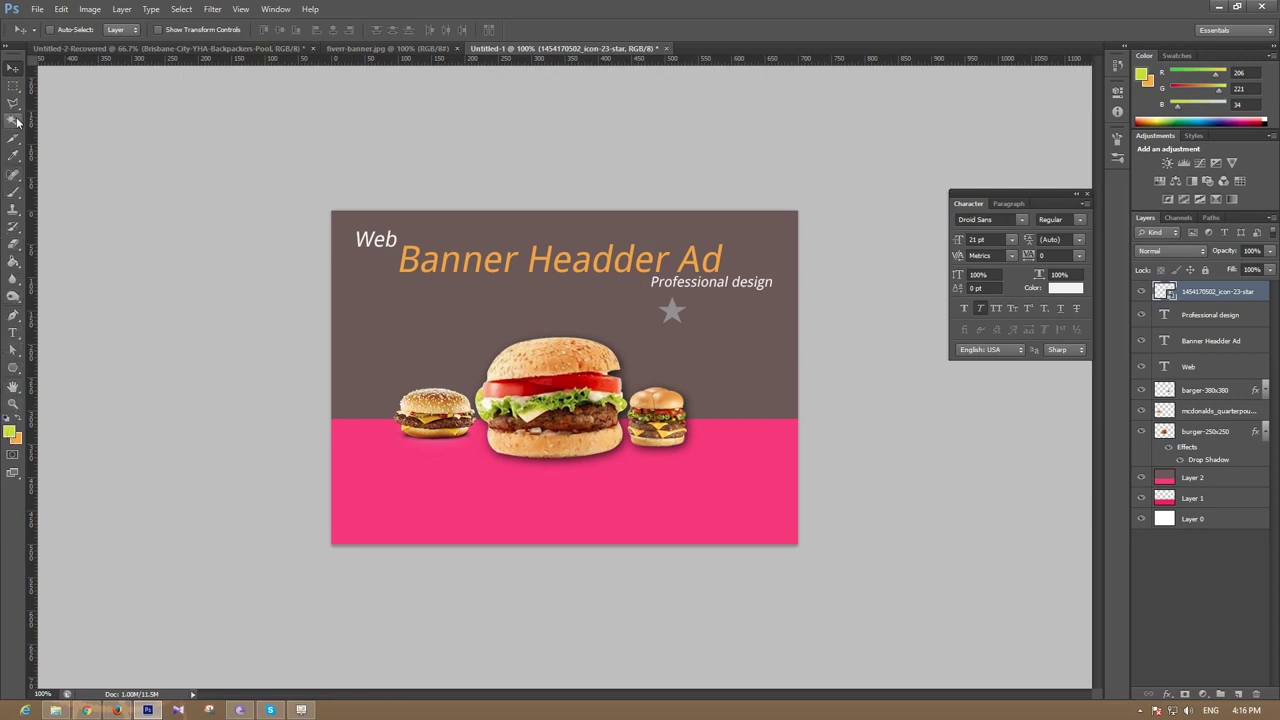
Step: Select the star, rasterize its layer, and fill it solid orange
{"action": "left_click", "coordinate": [13, 120]}
{"action": "left_click", "coordinate": [674, 308]}
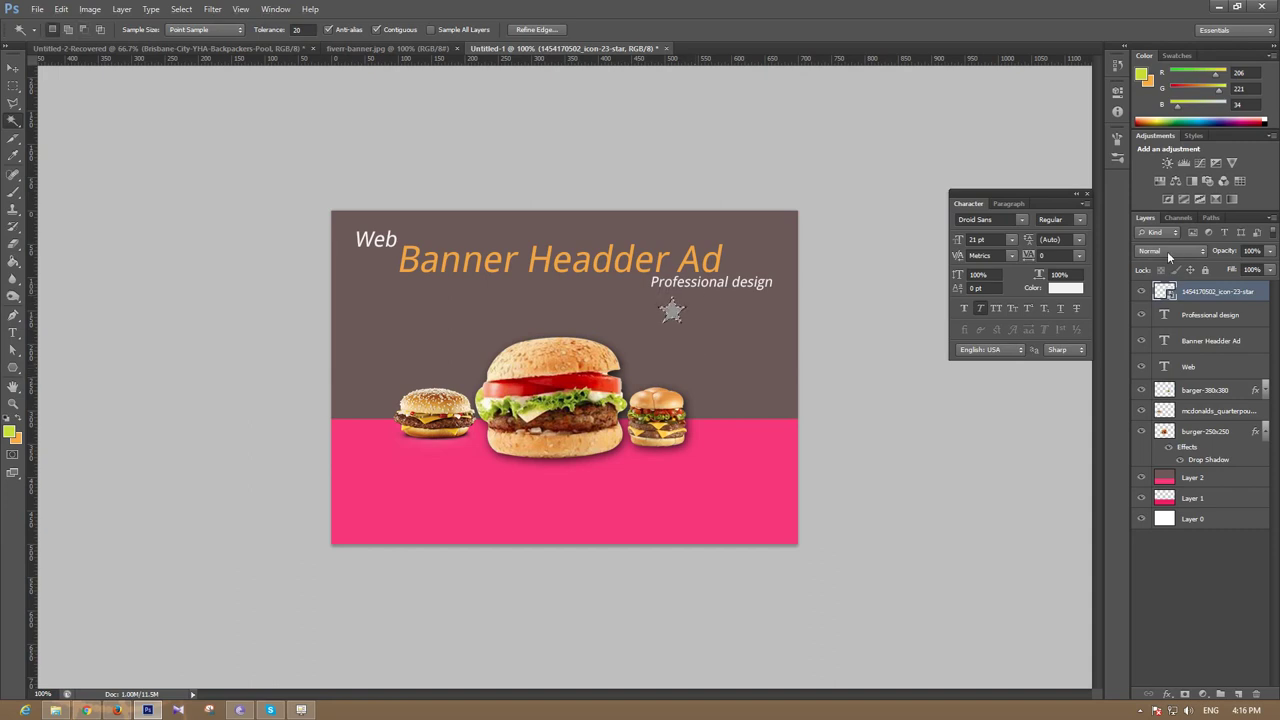
{"action": "right_click", "coordinate": [1232, 291]}
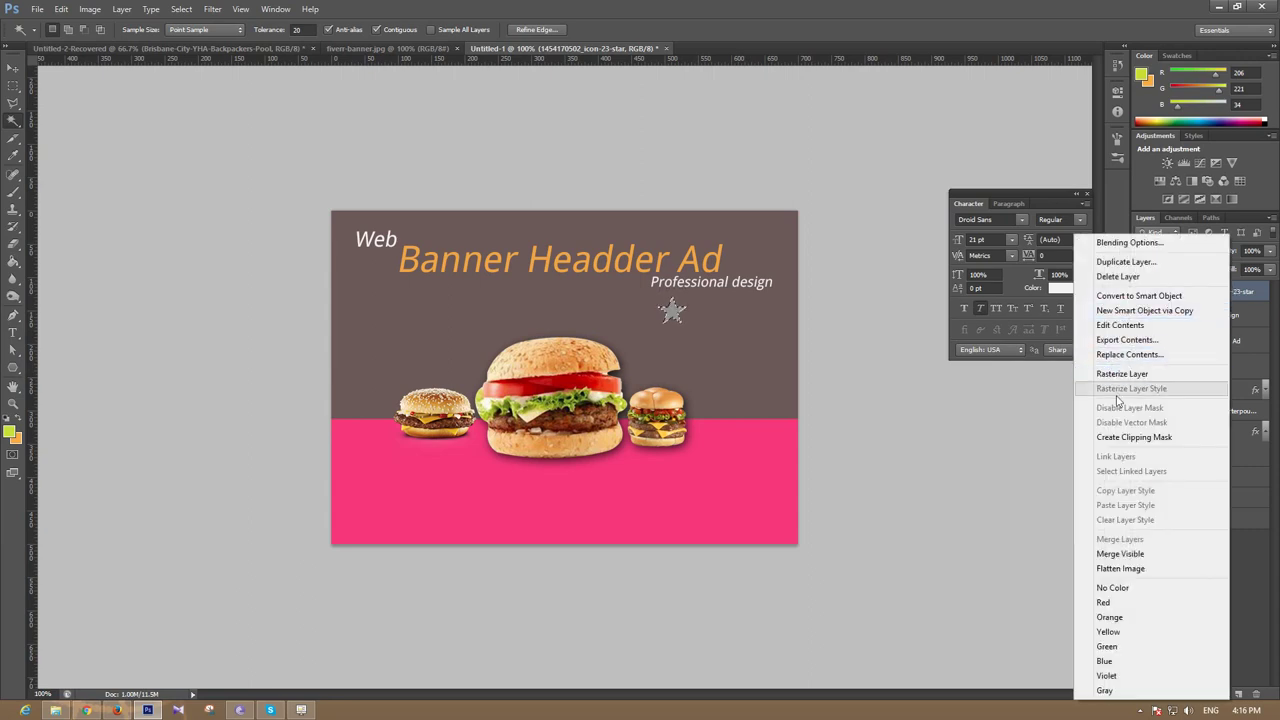
{"action": "left_click", "coordinate": [1128, 372]}
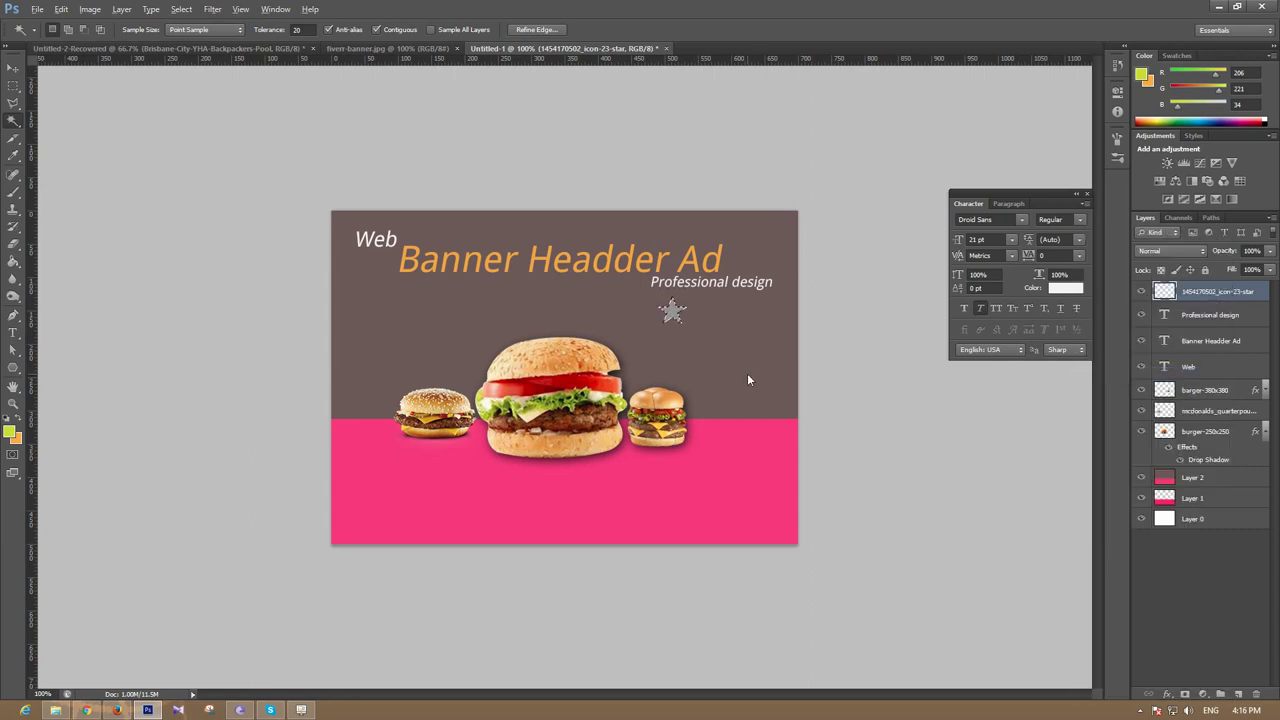
{"action": "key", "text": "alt+BackSpace"}
{"action": "key", "text": "ctrl+BackSpace"}
Step: Scale the orange star down slightly further
{"action": "key", "text": "ctrl+t"}
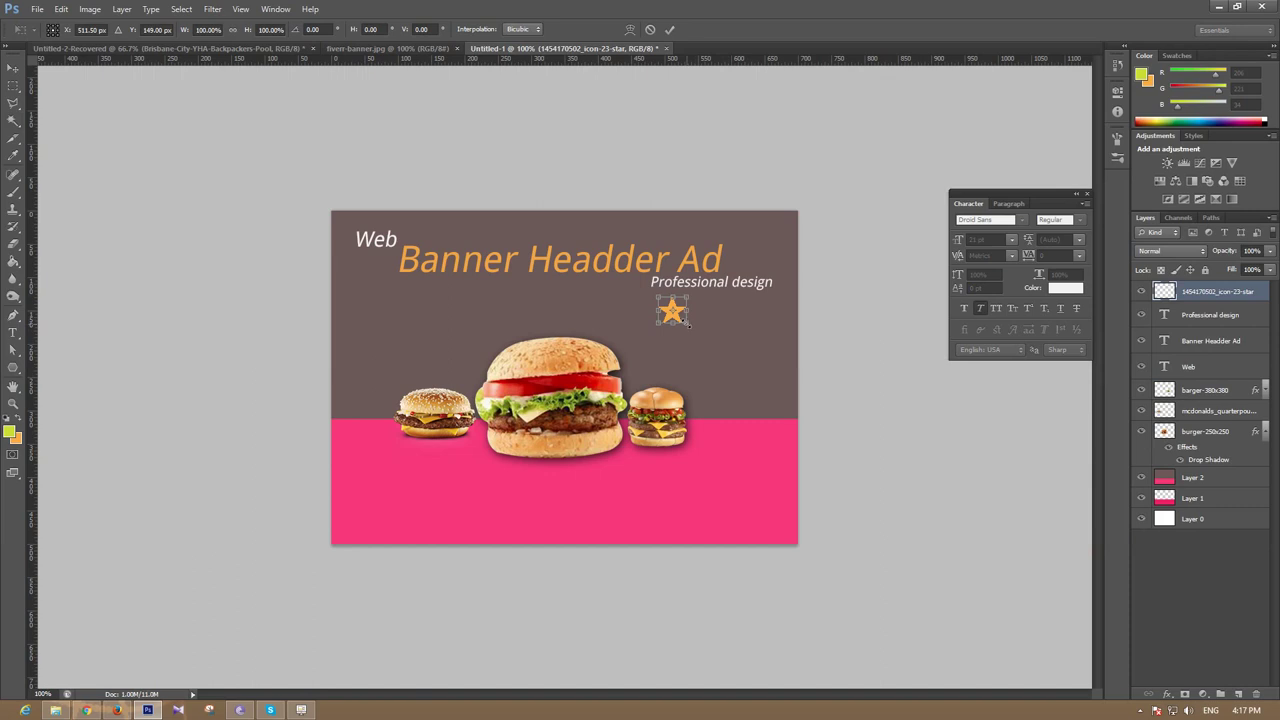
{"action": "left_click_drag", "start_coordinate": [688, 322], "coordinate": [680, 316]}
{"action": "key", "text": "Return"}
{"action": "key", "text": "w"}
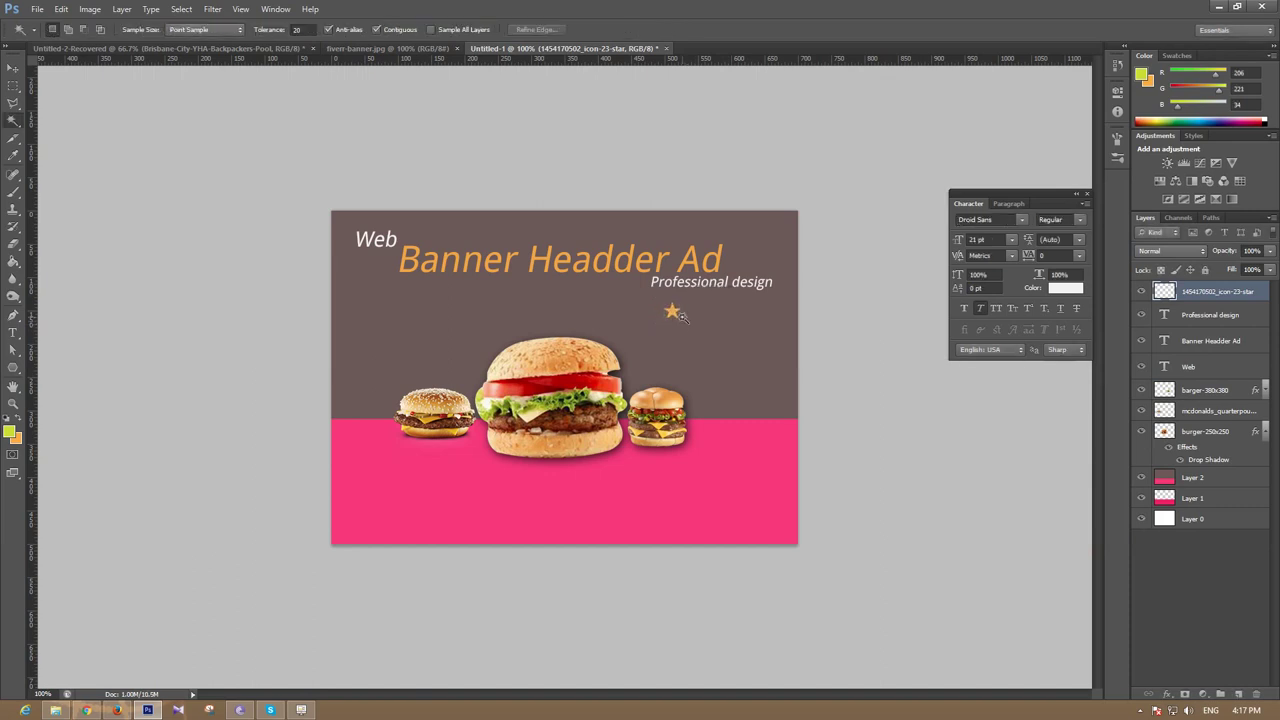
Step: Alt-drag copies of the orange star to the right to form a row of five
{"action": "left_click", "coordinate": [12, 68]}
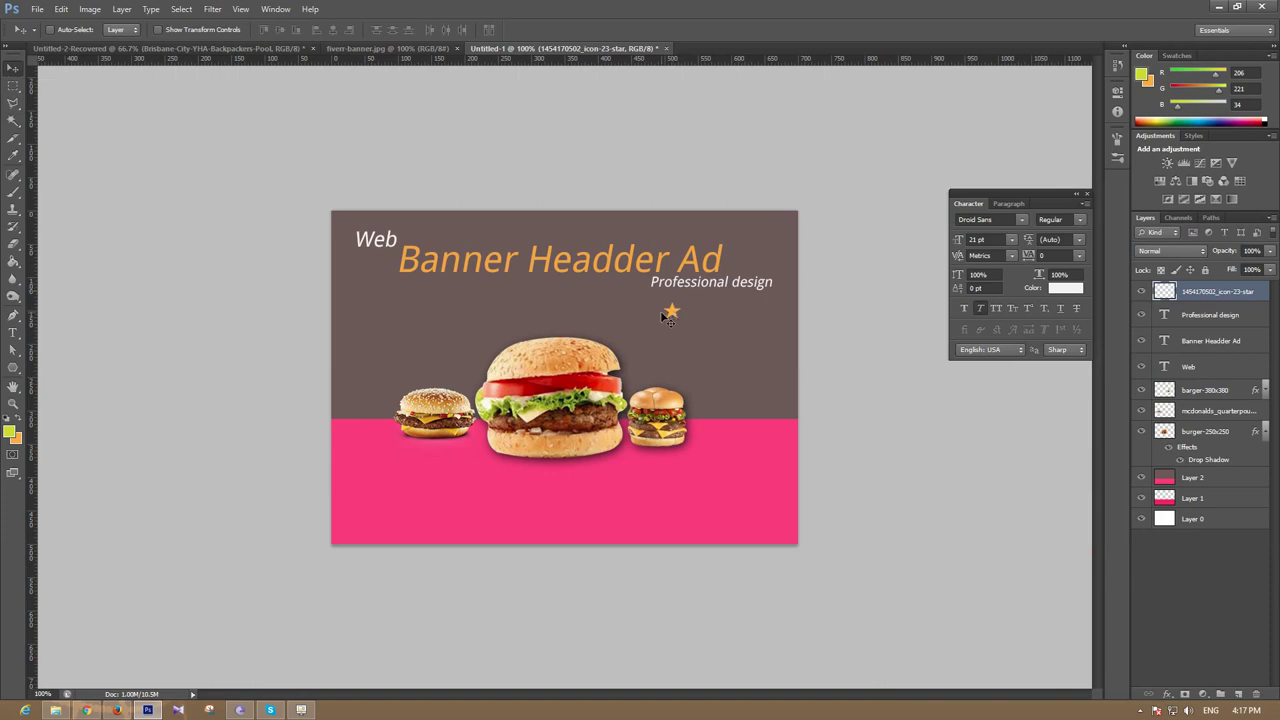
{"action": "left_click_drag", "start_coordinate": [663, 316], "coordinate": [721, 314]}
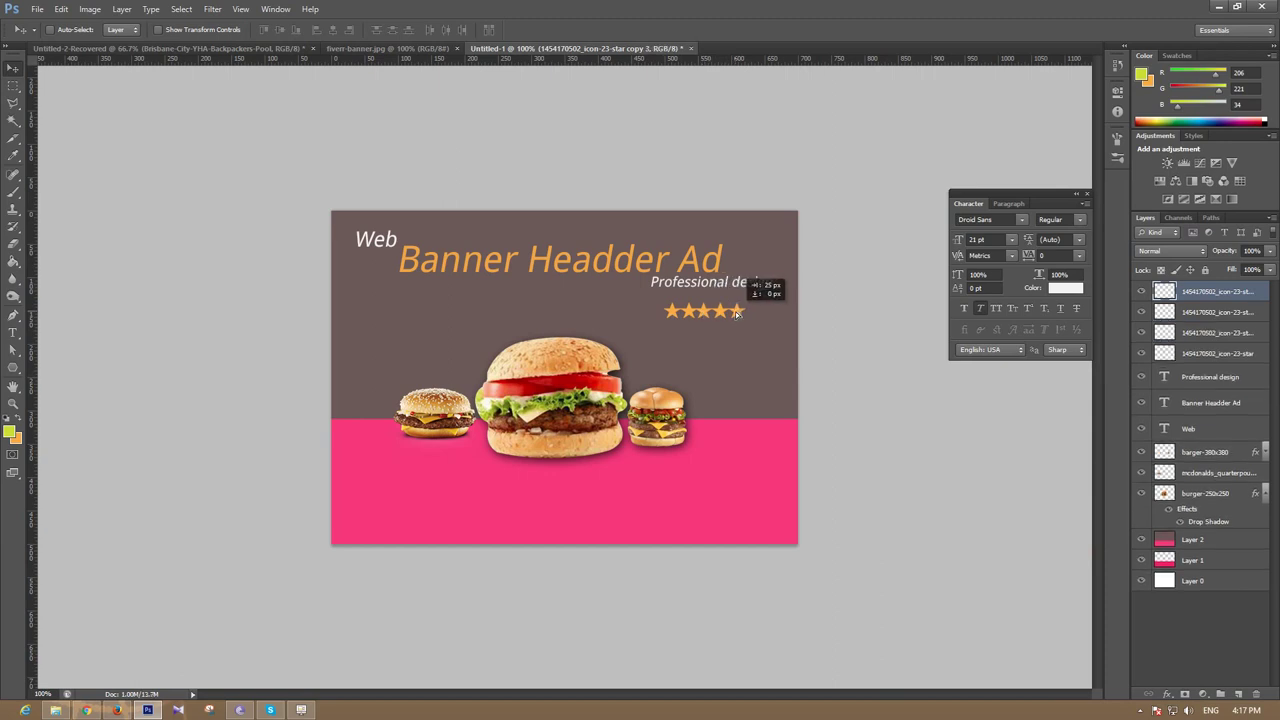
{"action": "left_click_drag", "start_coordinate": [730, 314], "coordinate": [738, 315]}
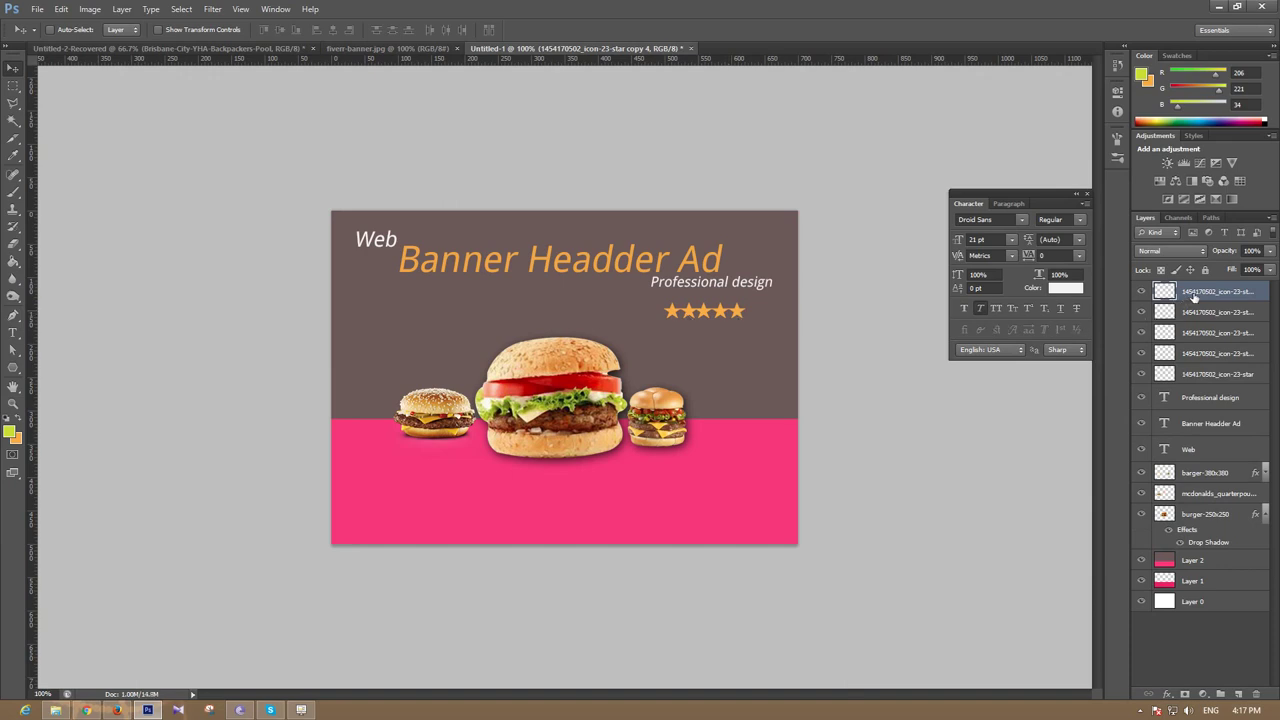
Step: Group the five star layers as 'star' and shift the row to sit beneath Professional design
{"action": "left_click", "coordinate": [1214, 318], "text": "shift"}
{"action": "left_click", "coordinate": [1212, 355], "text": "shift"}
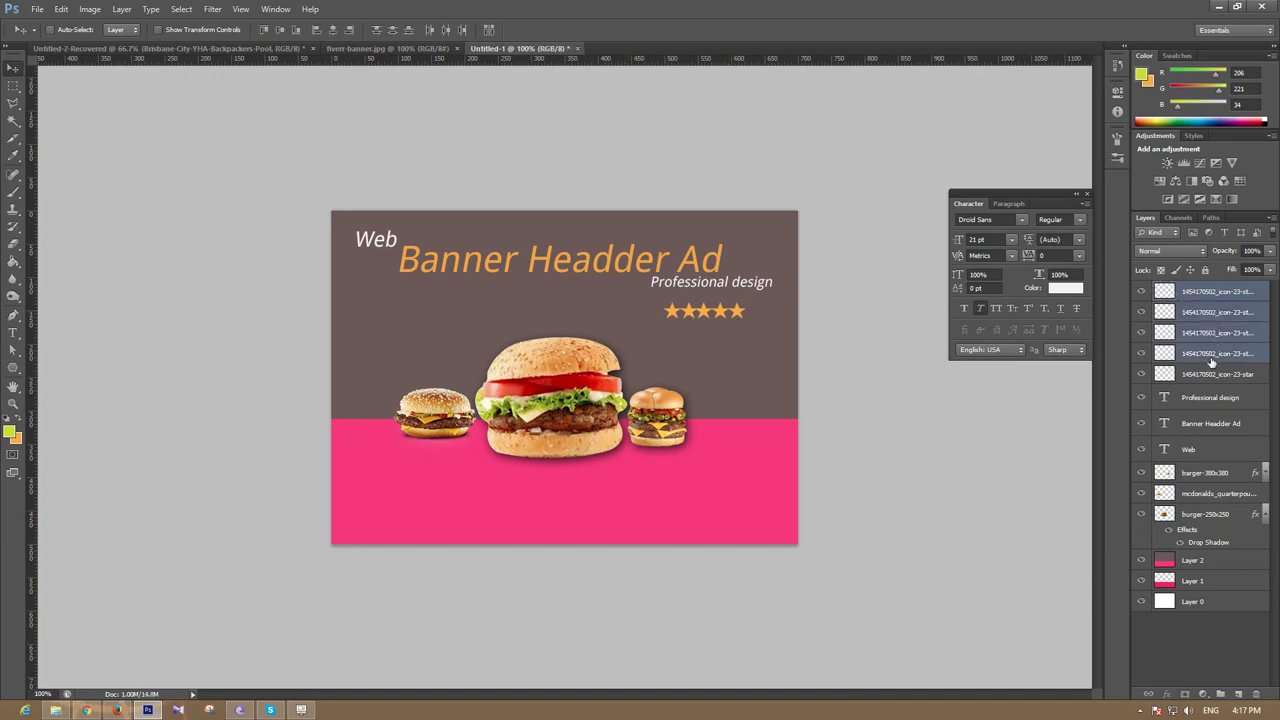
{"action": "left_click", "coordinate": [1208, 378], "text": "shift"}
{"action": "key", "text": "ctrl+g"}
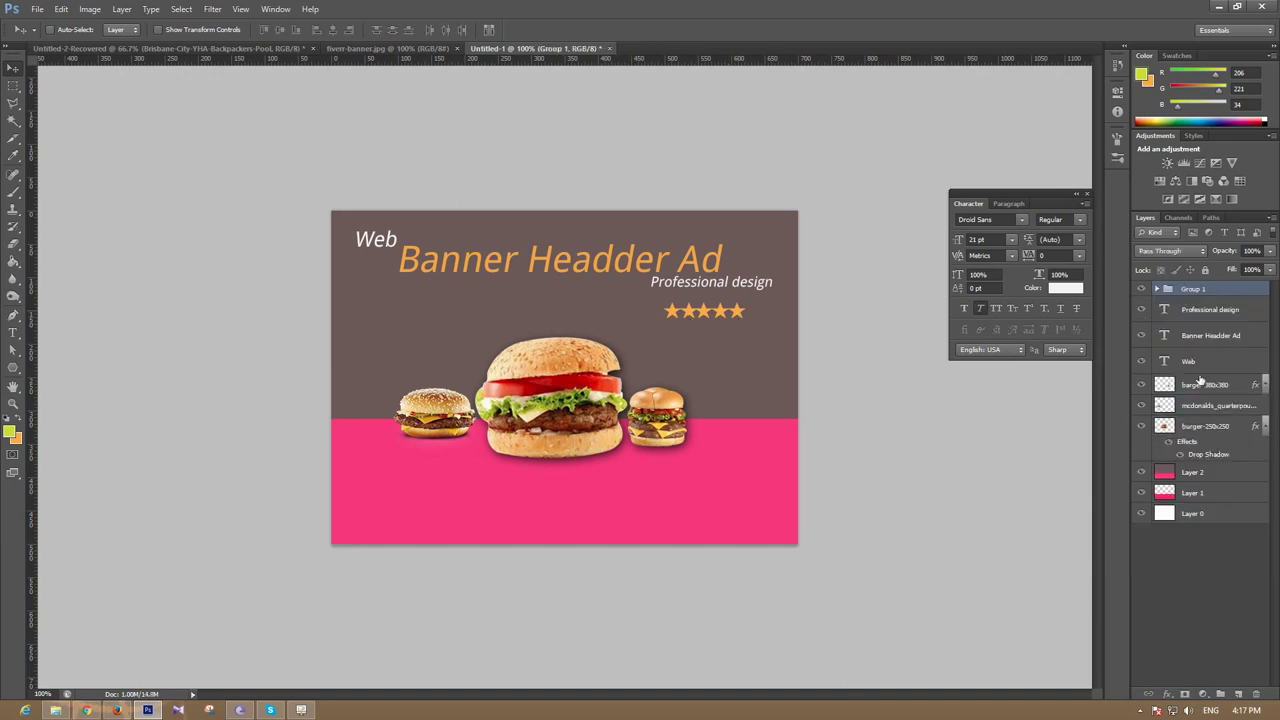
{"action": "double_click", "coordinate": [1195, 289]}
{"action": "type", "text": "star"}
{"action": "key", "text": "Return"}
{"action": "left_click_drag", "start_coordinate": [687, 315], "coordinate": [698, 312]}
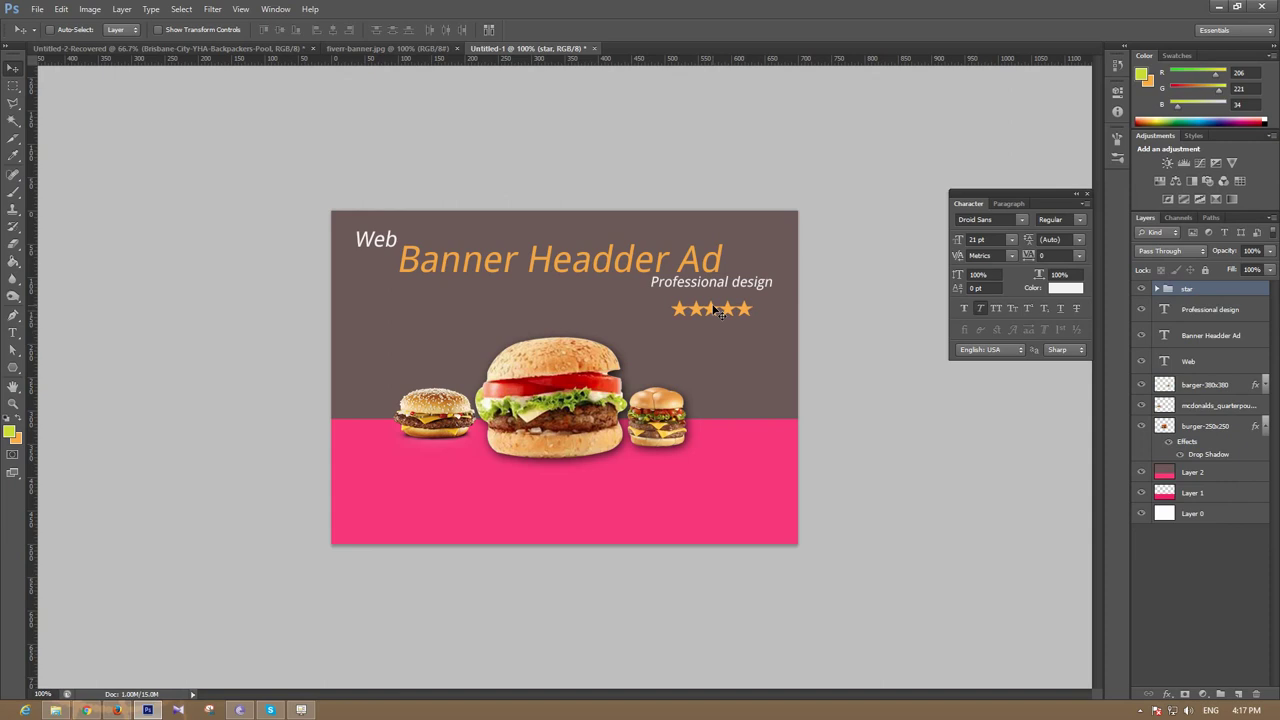
{"action": "left_click_drag", "start_coordinate": [716, 312], "coordinate": [700, 308]}
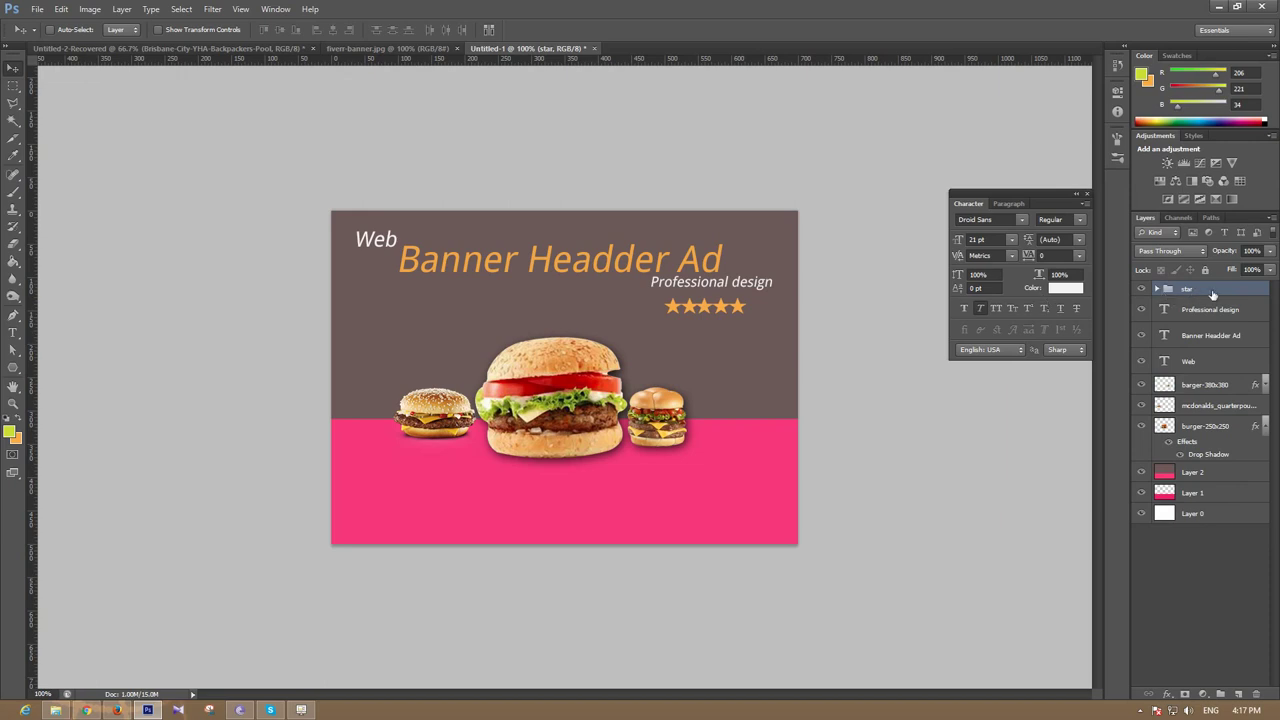
Step: On a new layer, type white 'Positive Feedback' below the stars and centre it under them
{"action": "left_click", "coordinate": [1239, 693]}
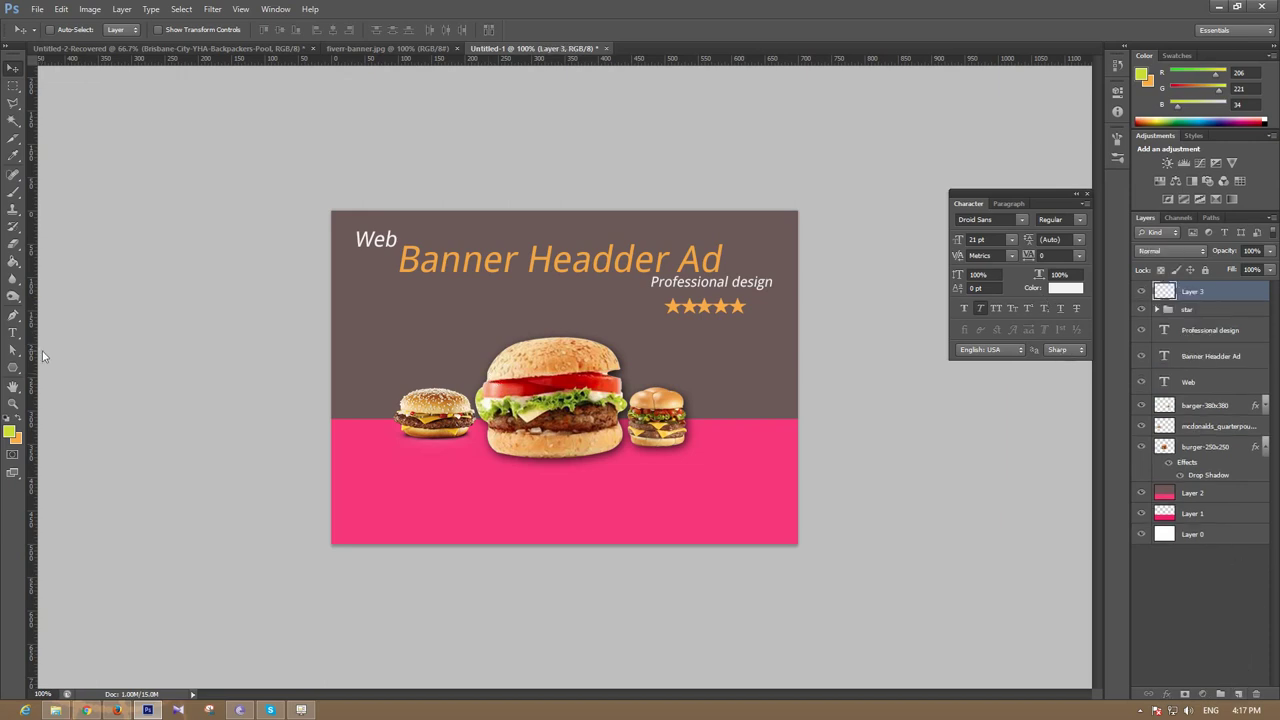
{"action": "left_click", "coordinate": [13, 332]}
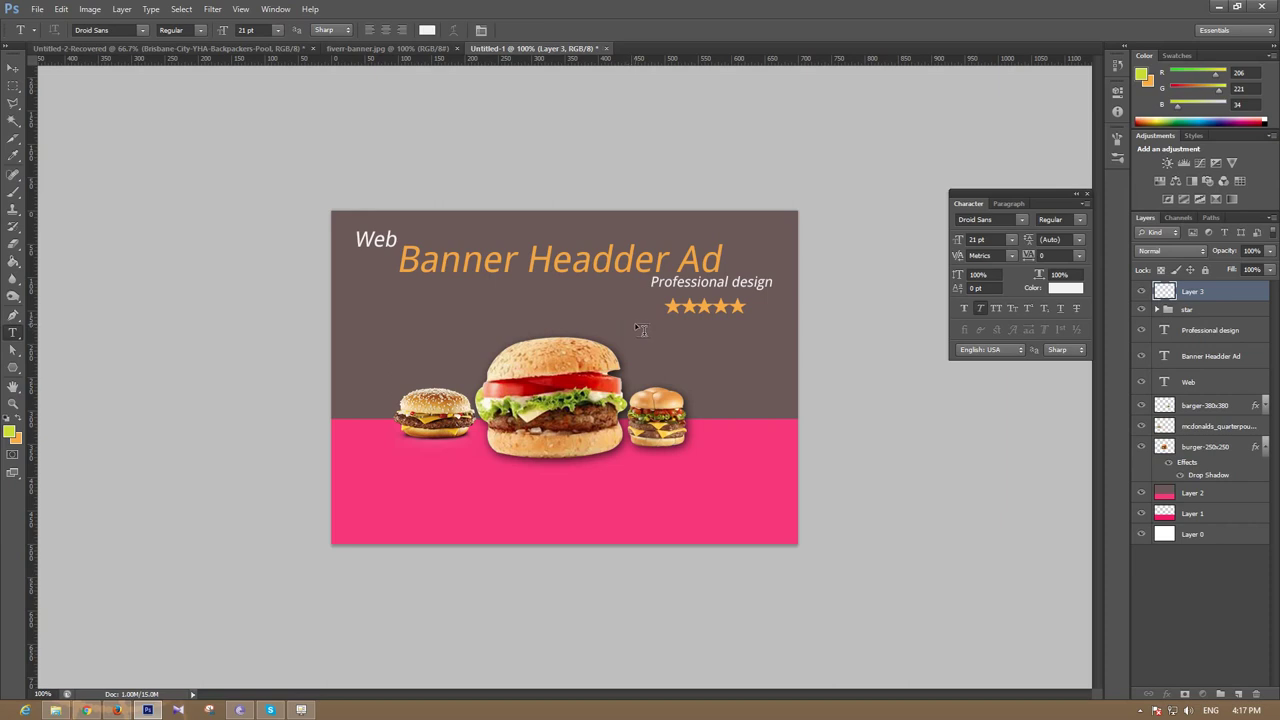
{"action": "left_click", "coordinate": [635, 325]}
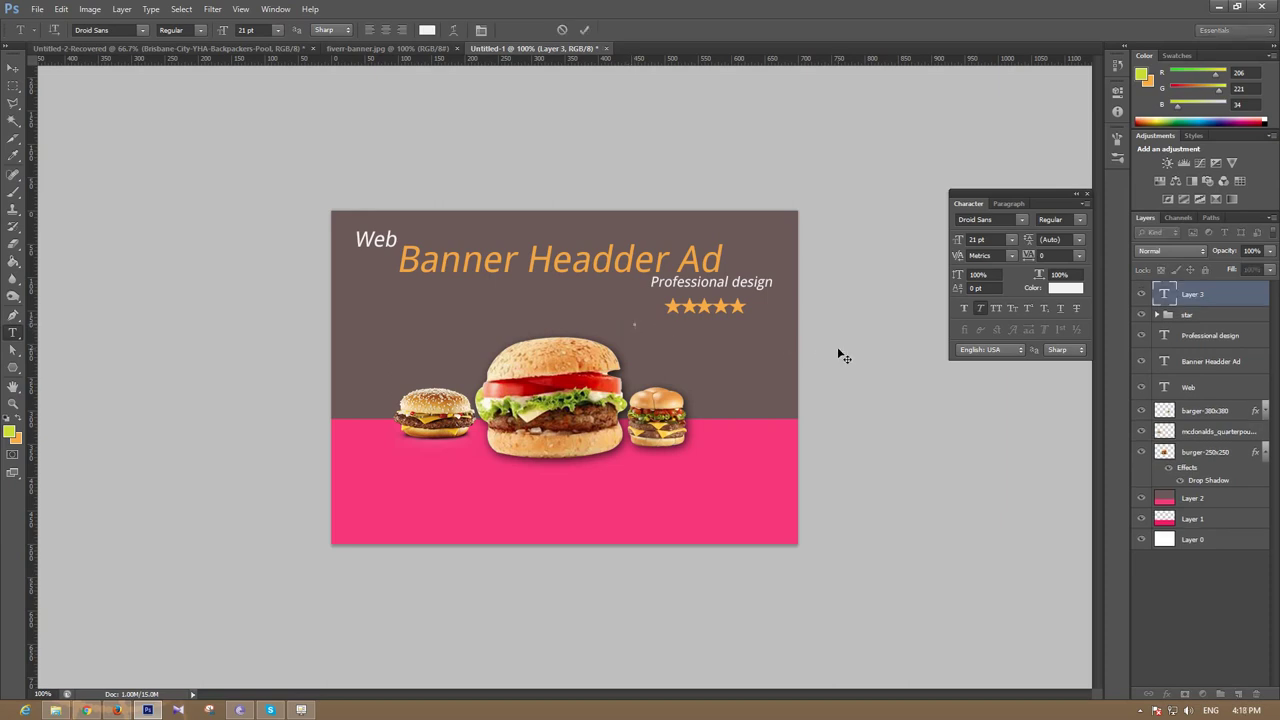
{"action": "type", "text": "p"}
{"action": "type", "text": "Feed"}
{"action": "type", "text": "back"}
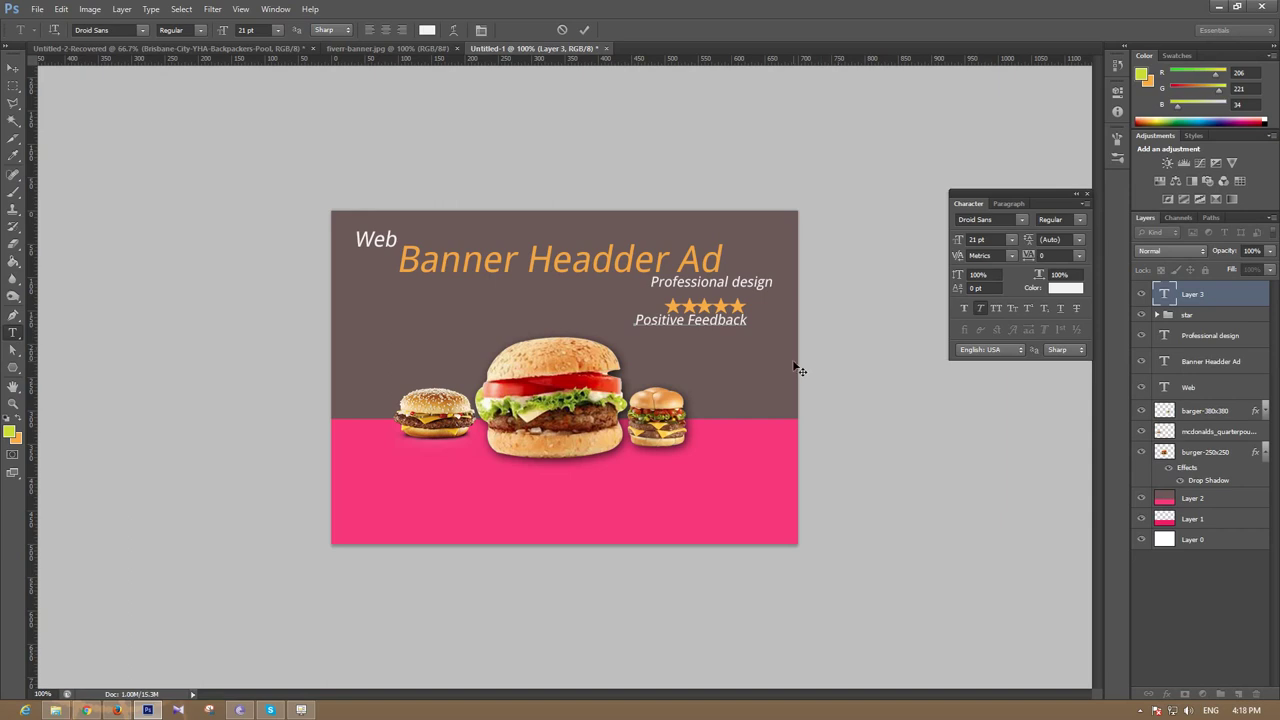
{"action": "left_click_drag", "start_coordinate": [752, 320], "coordinate": [605, 334]}
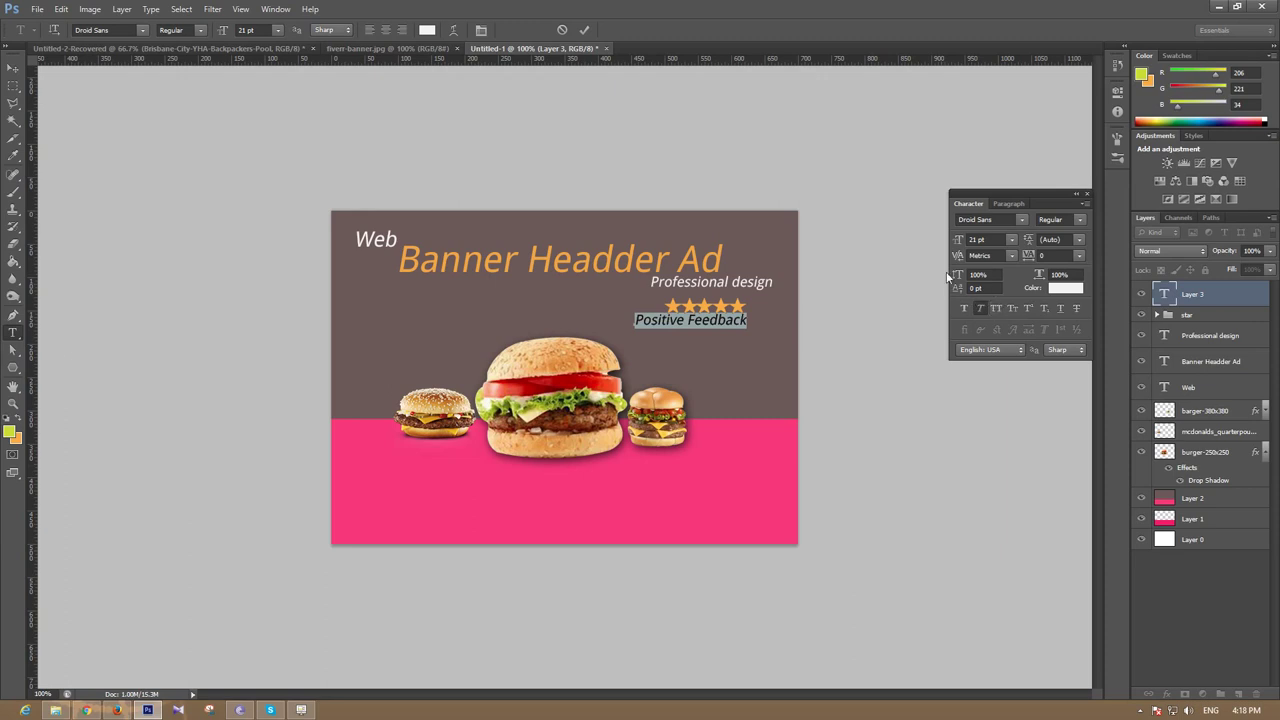
{"action": "left_click", "coordinate": [6, 72]}
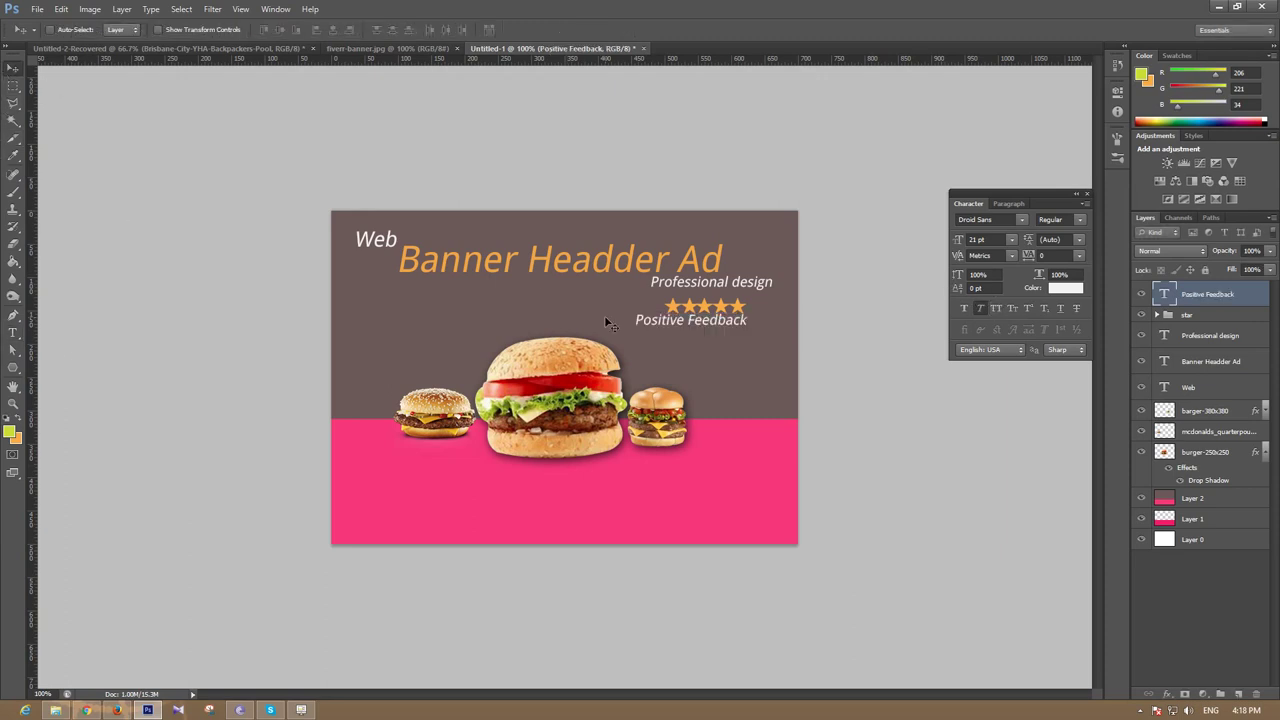
{"action": "left_click_drag", "start_coordinate": [664, 330], "coordinate": [684, 334]}
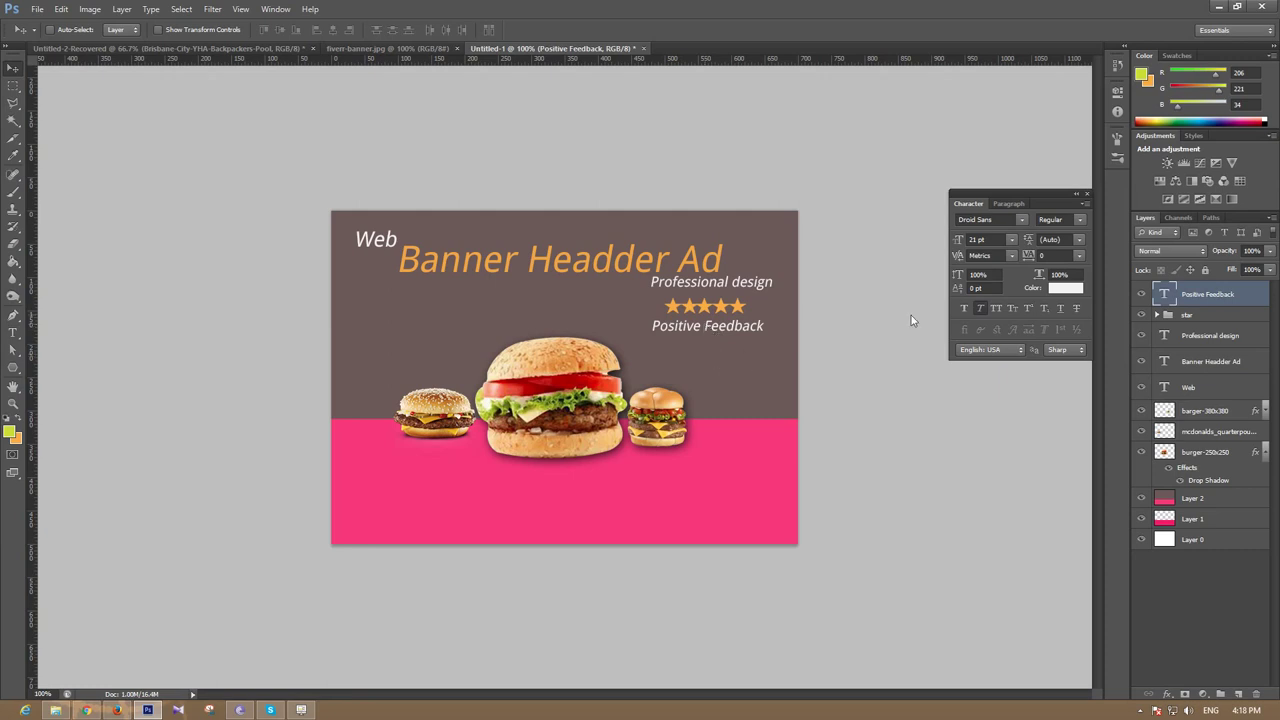
Step: On a new layer, type '100 %' beneath Positive Feedback and select the text
{"action": "left_click", "coordinate": [1238, 693]}
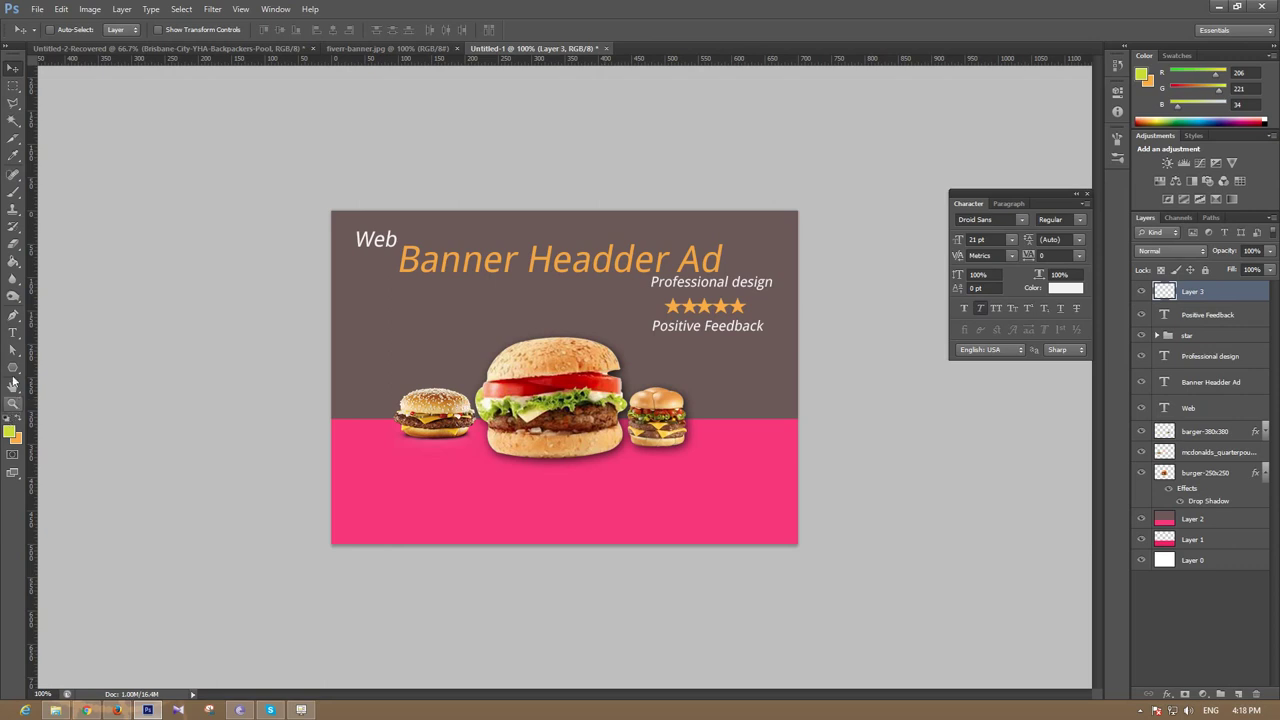
{"action": "left_click", "coordinate": [13, 332]}
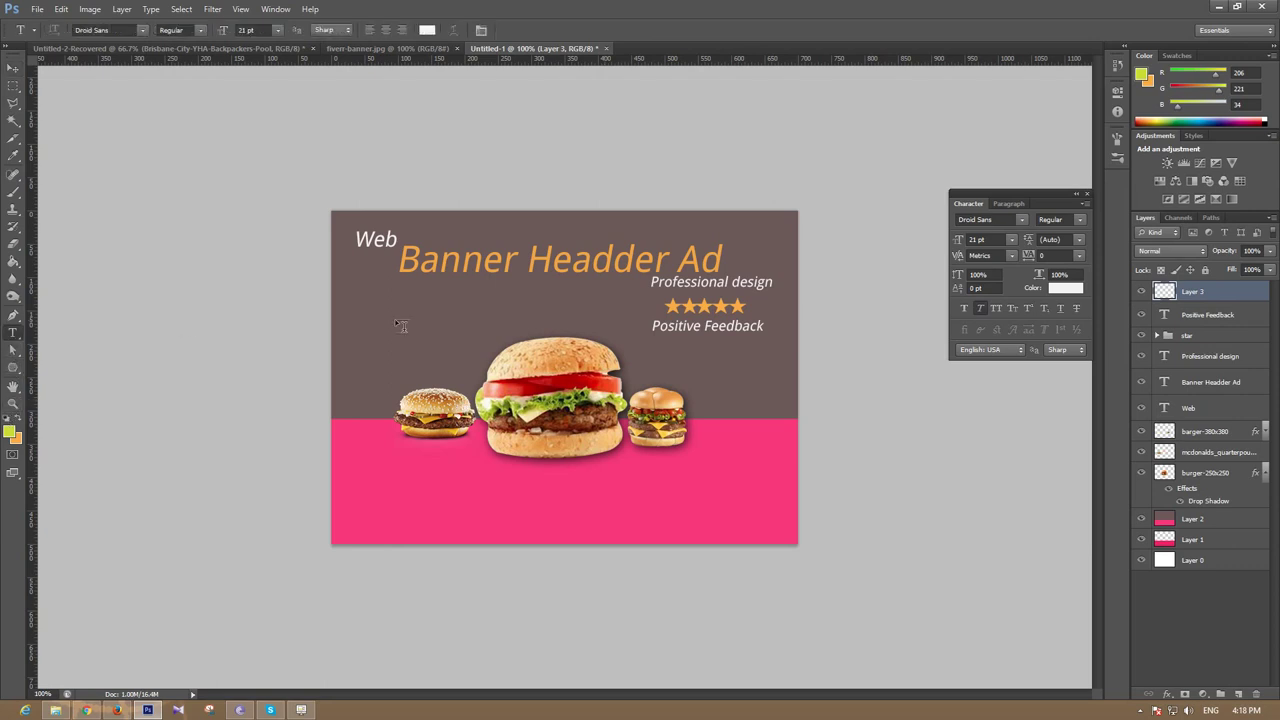
{"action": "left_click", "coordinate": [676, 349]}
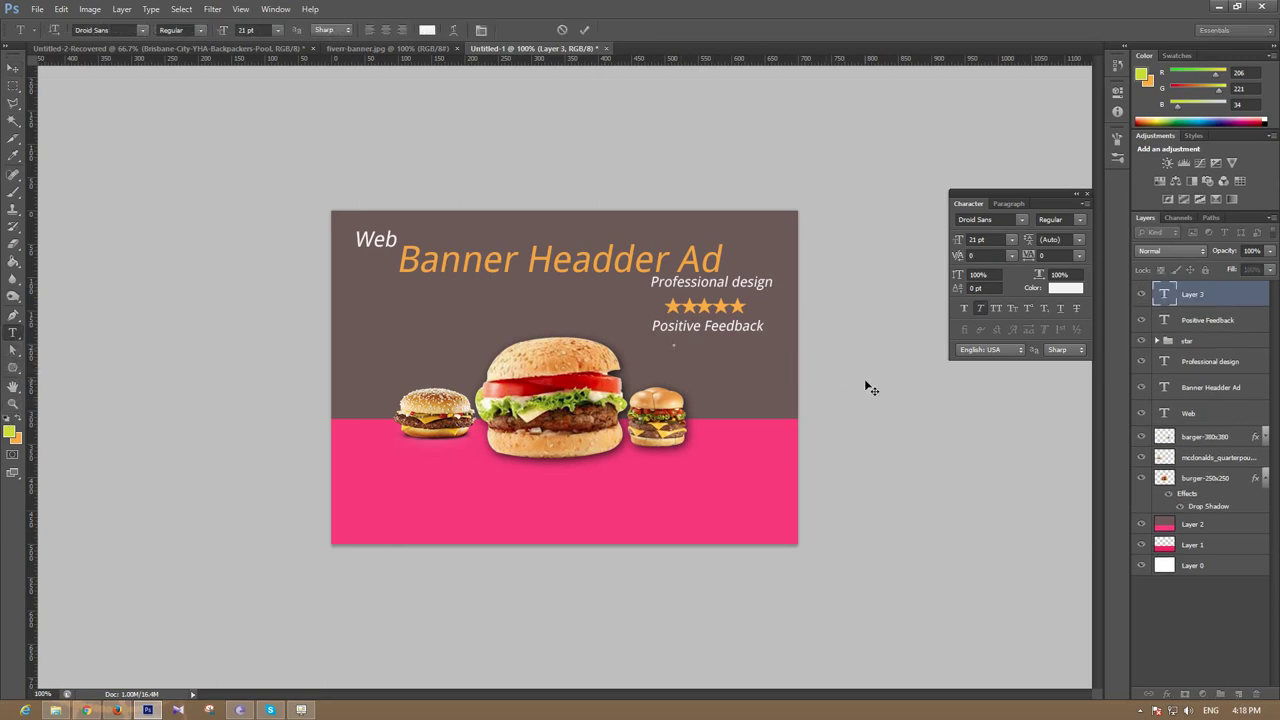
{"action": "type", "text": "100"}
{"action": "type", "text": " %"}
{"action": "left_click_drag", "start_coordinate": [674, 340], "coordinate": [722, 340]}
Step: Try yellow, green, tan, salmon and pink colours for the 100 % text
{"action": "left_click", "coordinate": [1066, 289]}
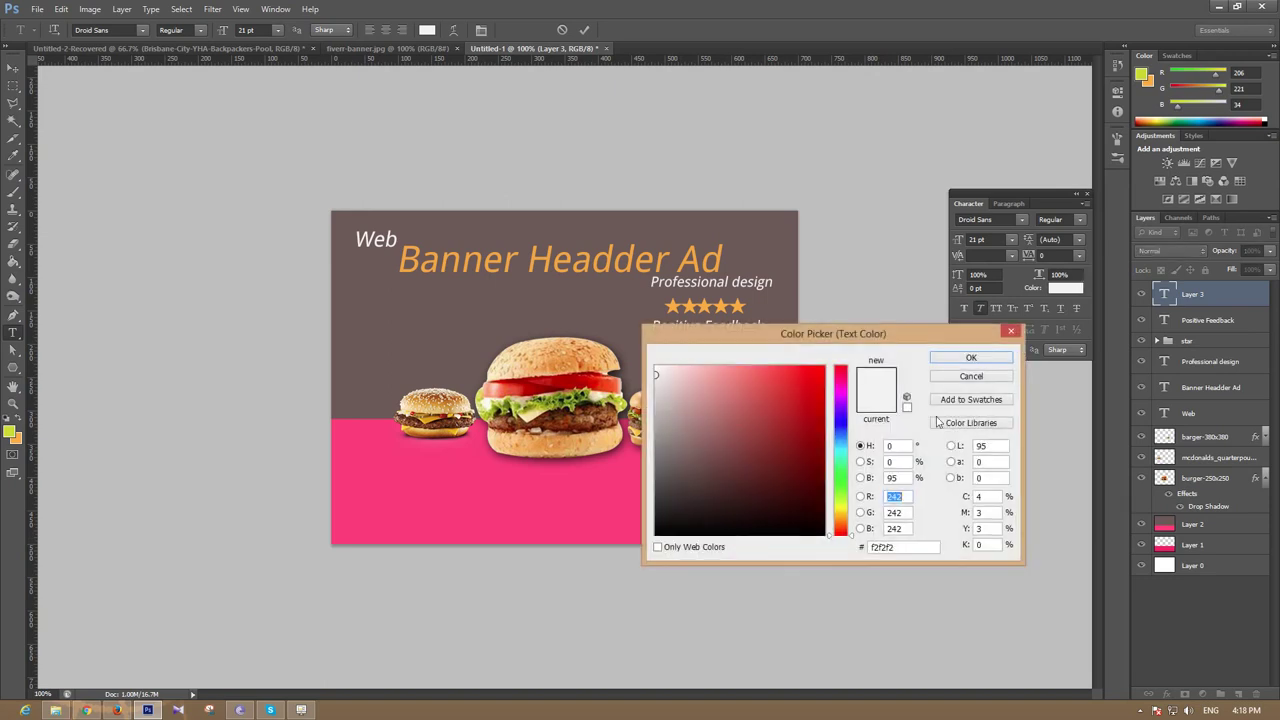
{"action": "left_click_drag", "start_coordinate": [820, 340], "coordinate": [858, 403]}
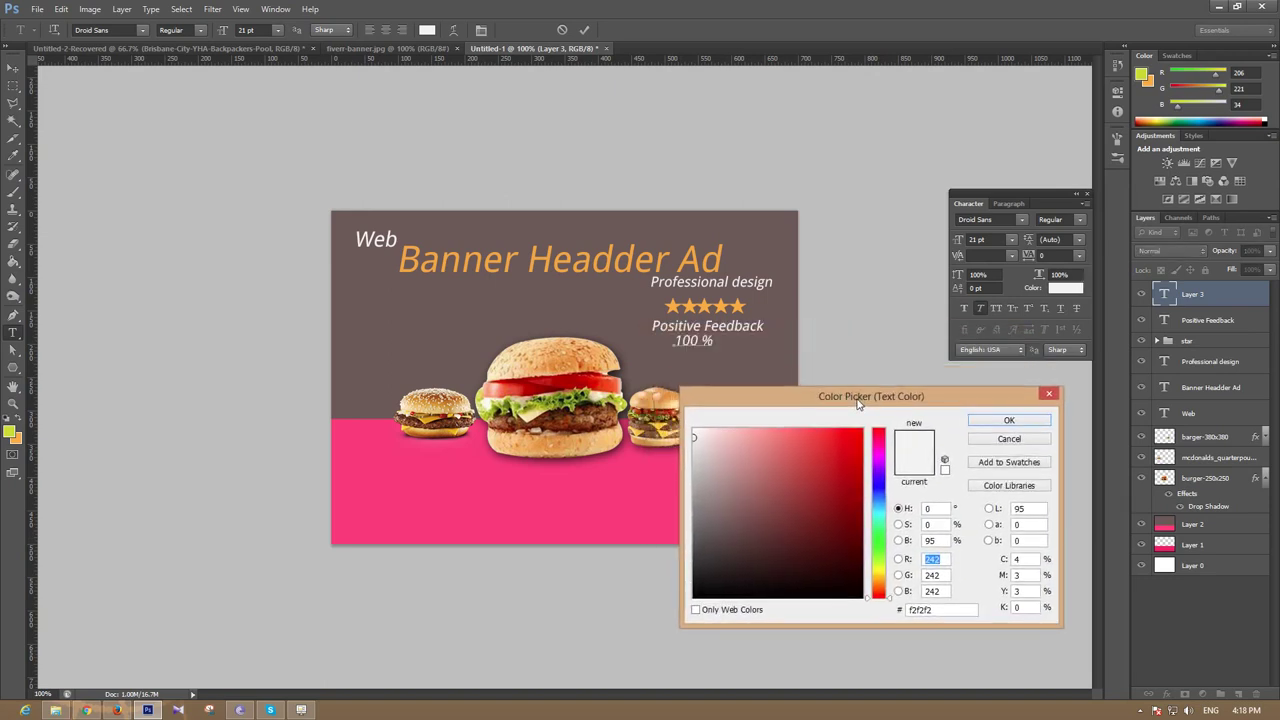
{"action": "left_click", "coordinate": [880, 578]}
{"action": "left_click_drag", "start_coordinate": [880, 580], "coordinate": [882, 560]}
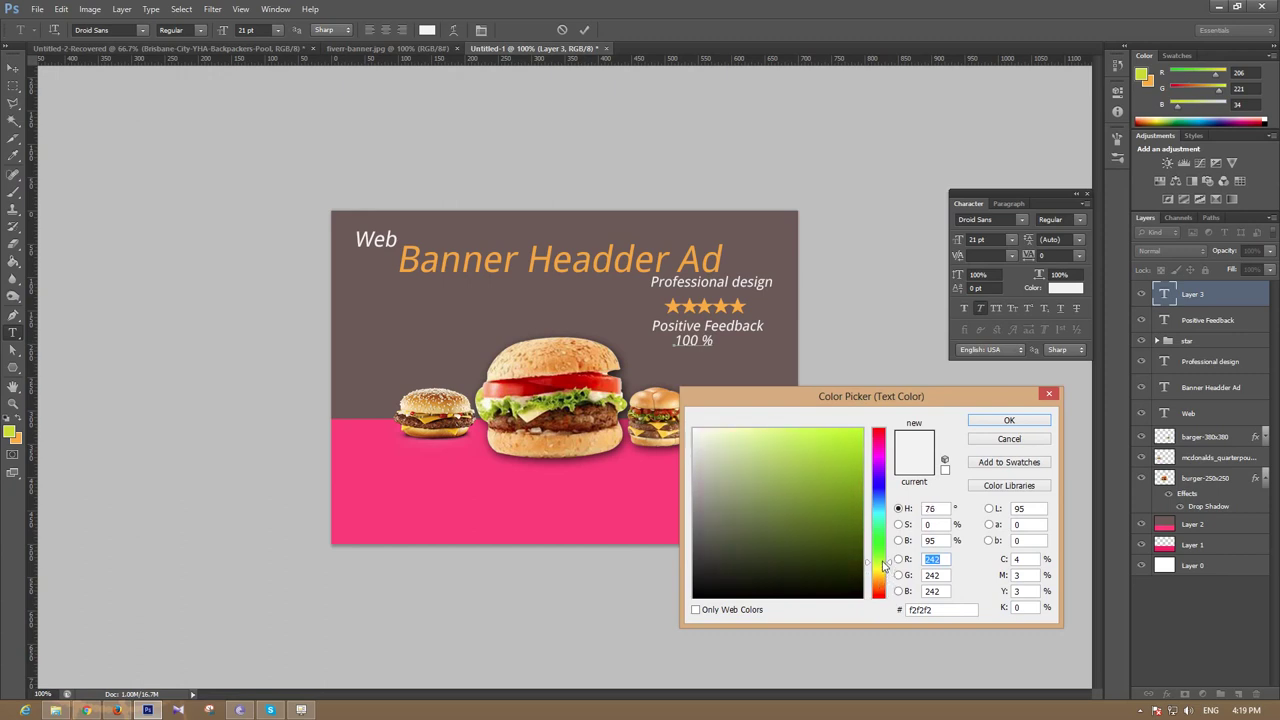
{"action": "left_click", "coordinate": [749, 447]}
{"action": "mouse_move", "coordinate": [749, 447]}
{"action": "left_mouse_down"}
{"action": "mouse_move", "coordinate": [813, 439]}
{"action": "mouse_move", "coordinate": [791, 475]}
{"action": "mouse_move", "coordinate": [779, 461]}
{"action": "left_mouse_up"}
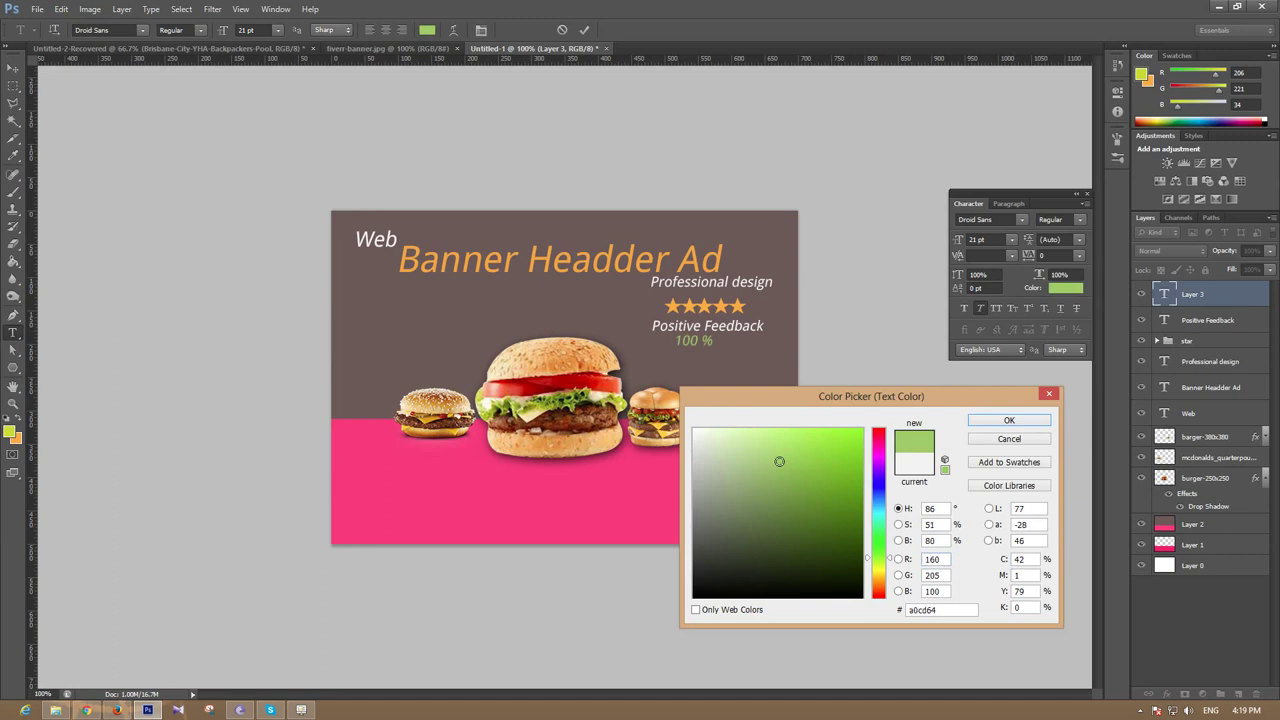
{"action": "left_click", "coordinate": [878, 583]}
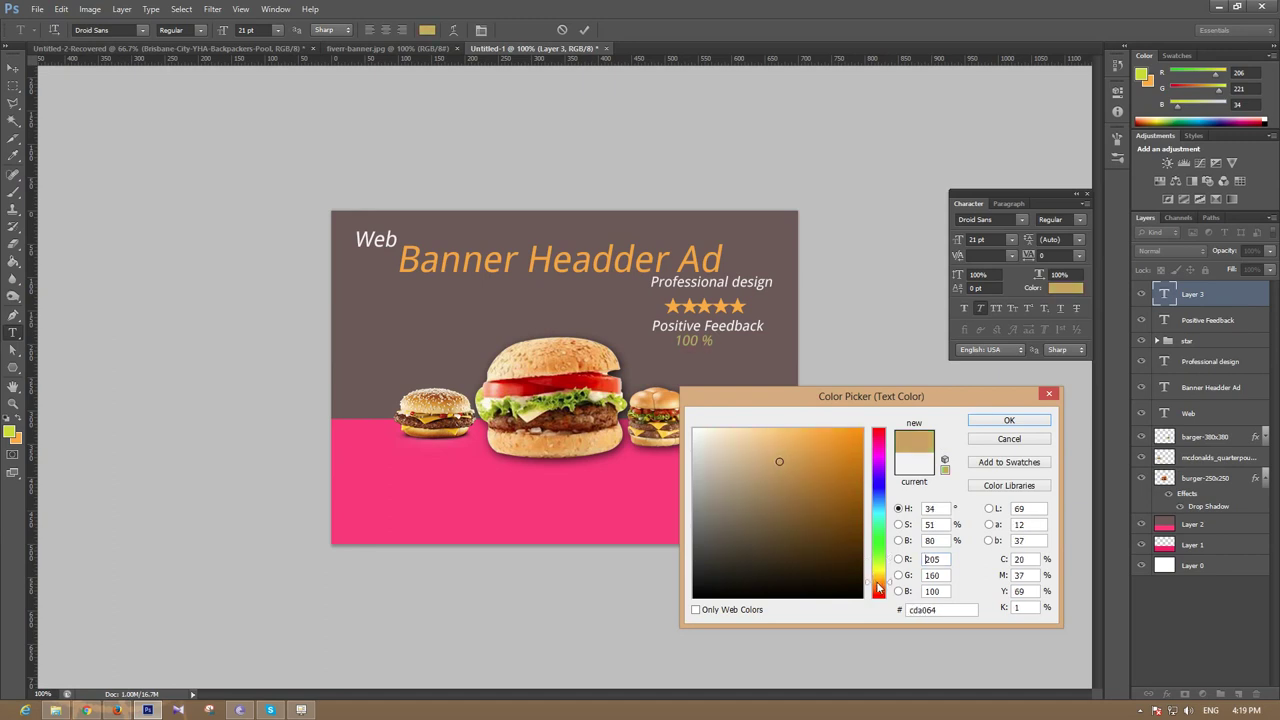
{"action": "left_click", "coordinate": [878, 591]}
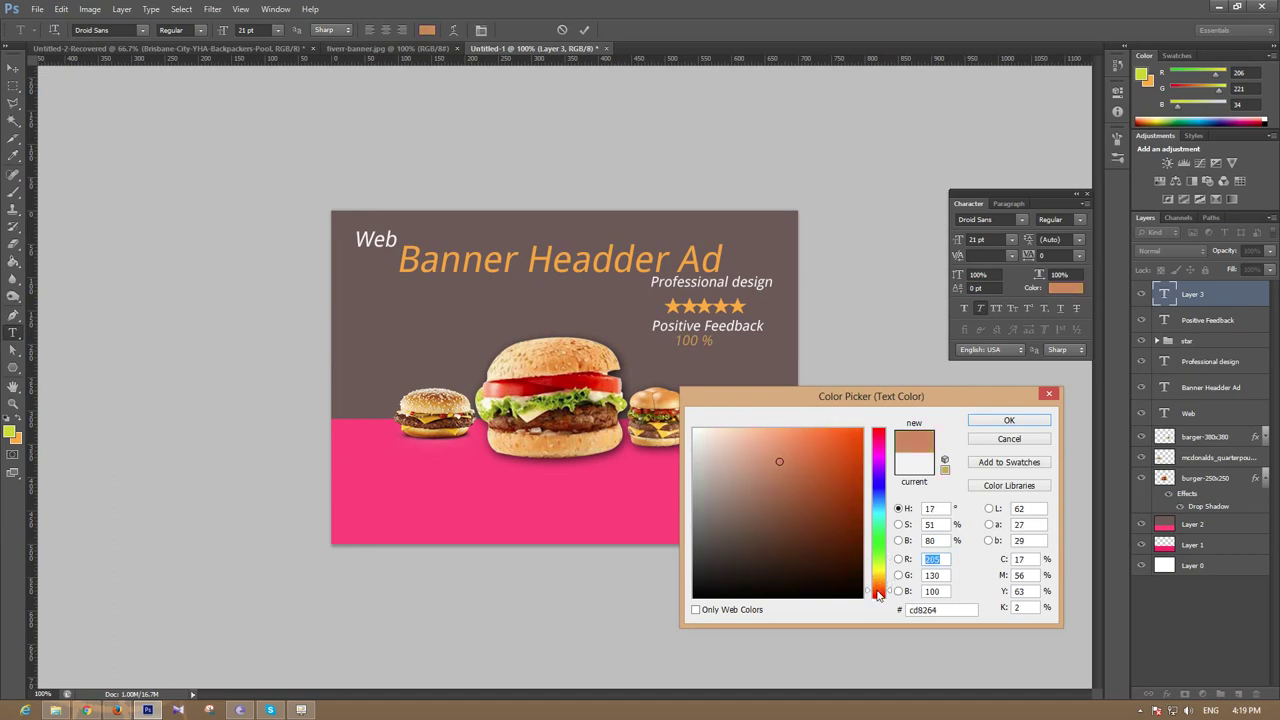
{"action": "left_click", "coordinate": [877, 431]}
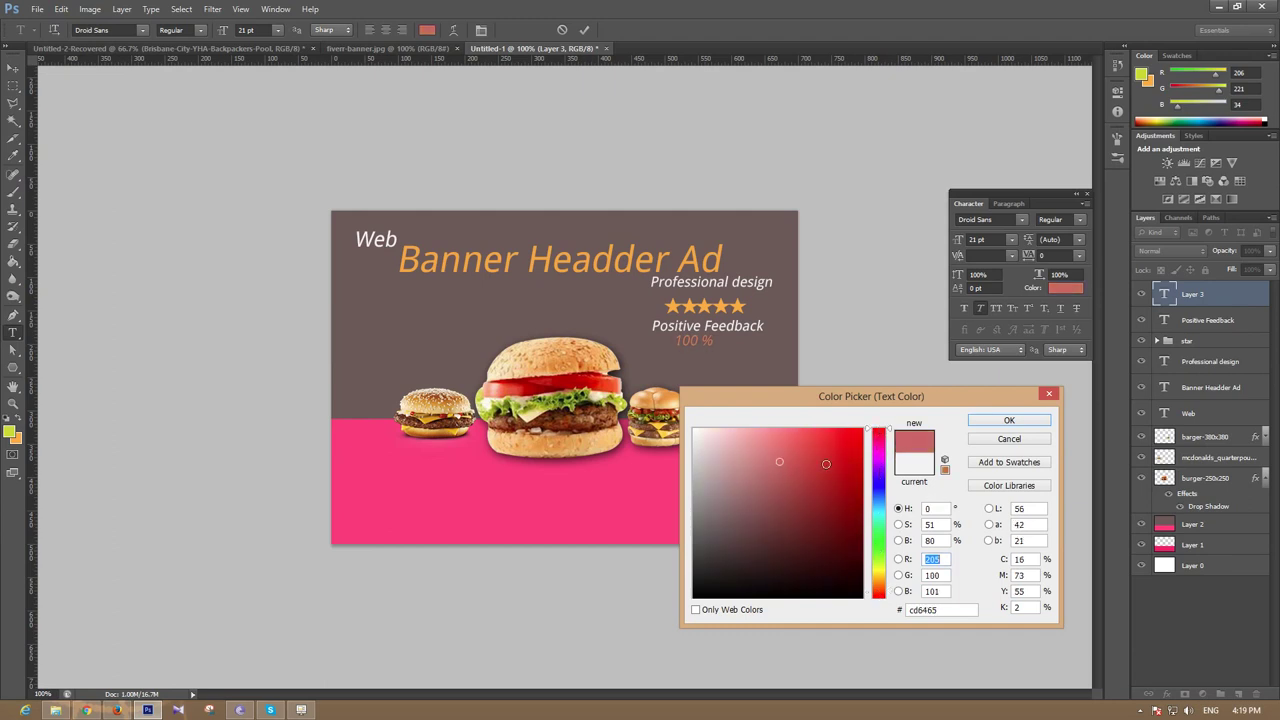
Step: Settle on gold-yellow #ddc246 for the 100 % text and commit it
{"action": "left_click", "coordinate": [876, 563]}
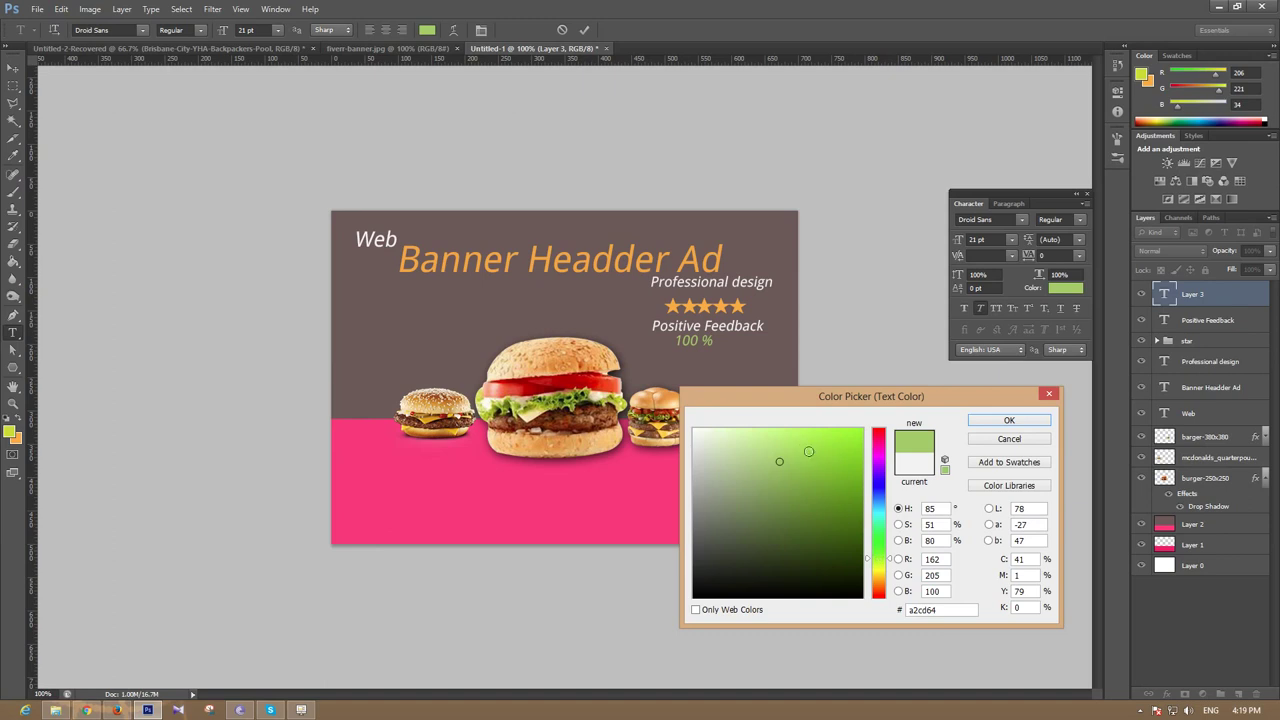
{"action": "left_click", "coordinate": [800, 438]}
{"action": "left_click", "coordinate": [829, 511]}
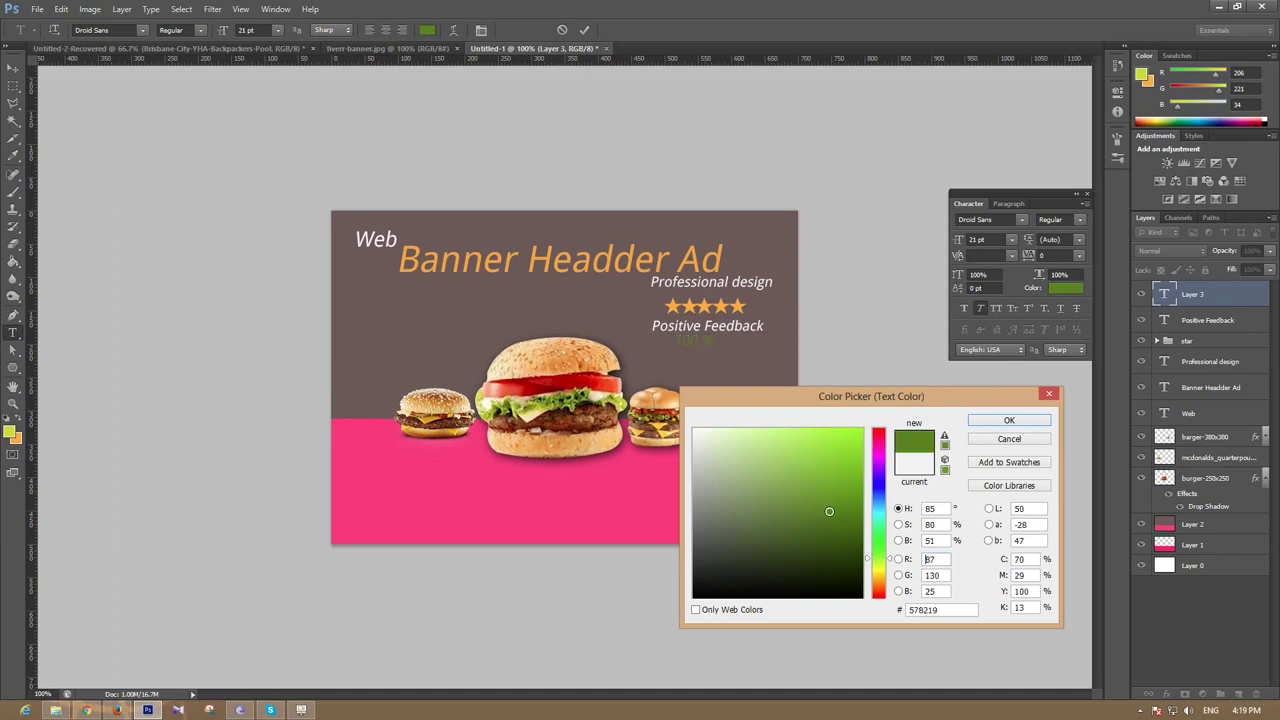
{"action": "left_click", "coordinate": [805, 489]}
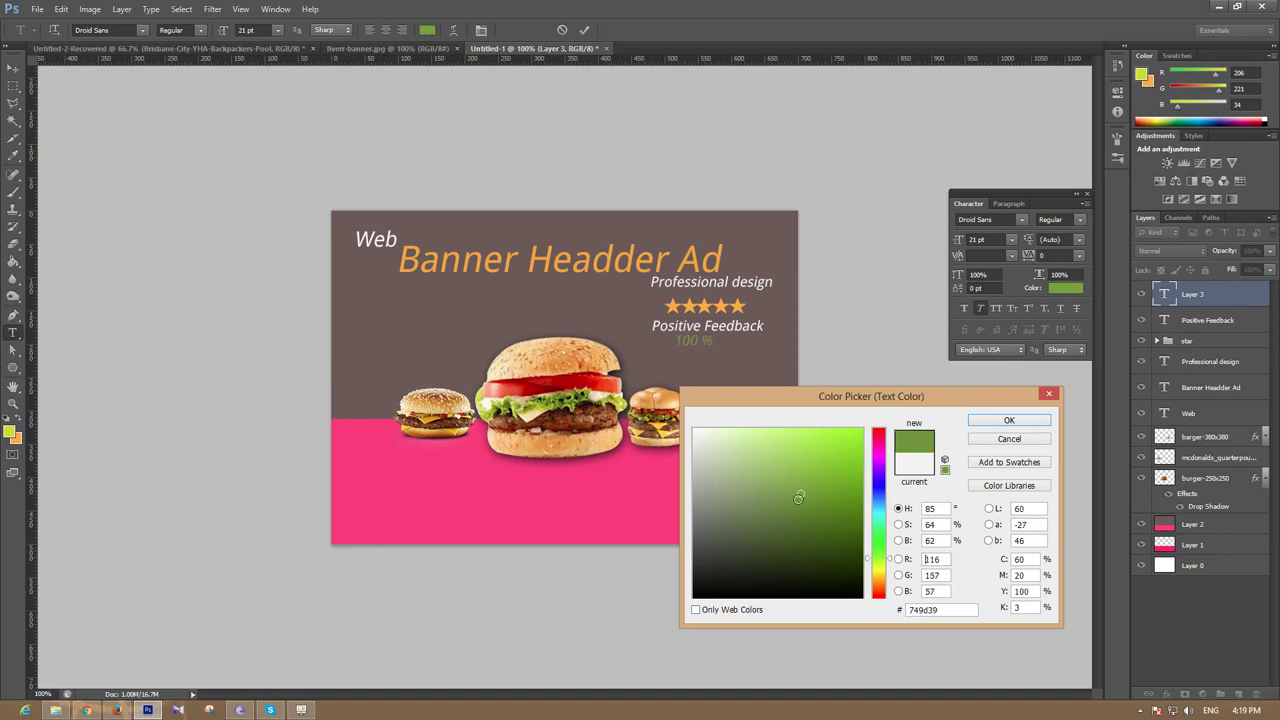
{"action": "mouse_move", "coordinate": [805, 489]}
{"action": "left_mouse_down"}
{"action": "mouse_move", "coordinate": [834, 443]}
{"action": "mouse_move", "coordinate": [767, 444]}
{"action": "mouse_move", "coordinate": [825, 577]}
{"action": "mouse_move", "coordinate": [710, 581]}
{"action": "mouse_move", "coordinate": [706, 514]}
{"action": "mouse_move", "coordinate": [724, 483]}
{"action": "mouse_move", "coordinate": [771, 463]}
{"action": "left_mouse_up"}
{"action": "left_click_drag", "start_coordinate": [878, 558], "coordinate": [878, 575]}
{"action": "left_click_drag", "start_coordinate": [771, 463], "coordinate": [808, 450]}
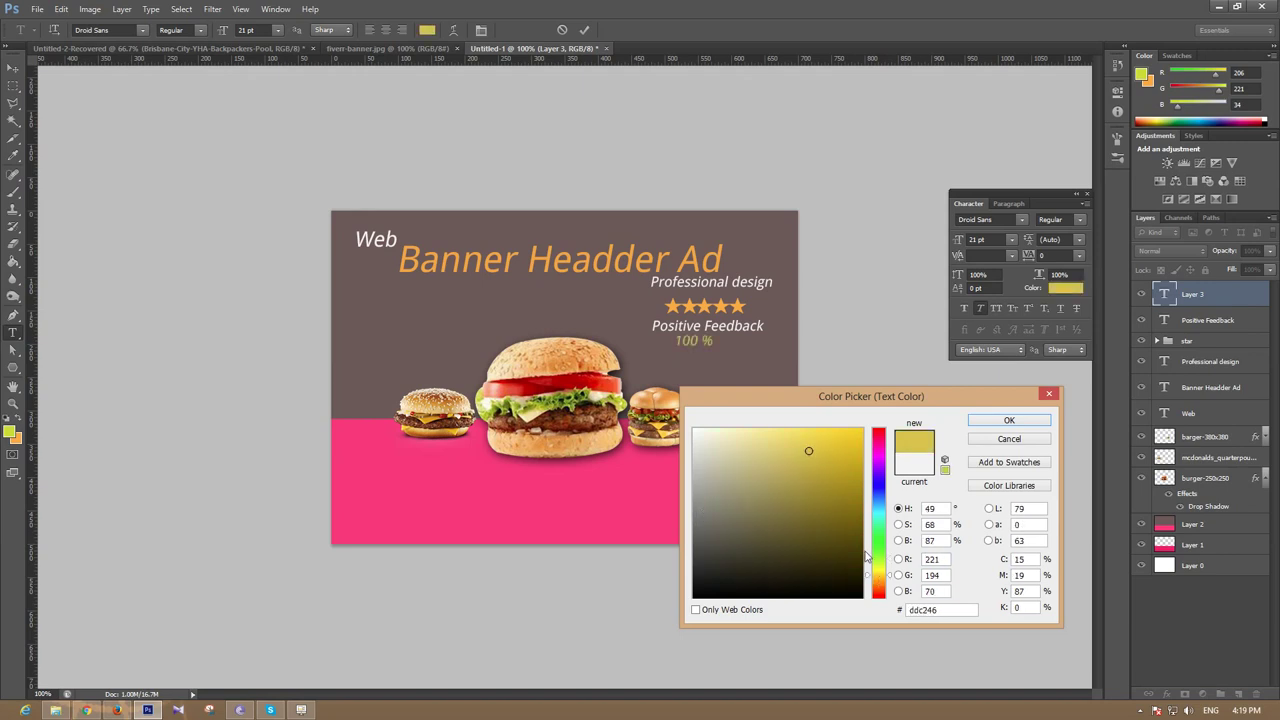
{"action": "left_click", "coordinate": [1008, 427]}
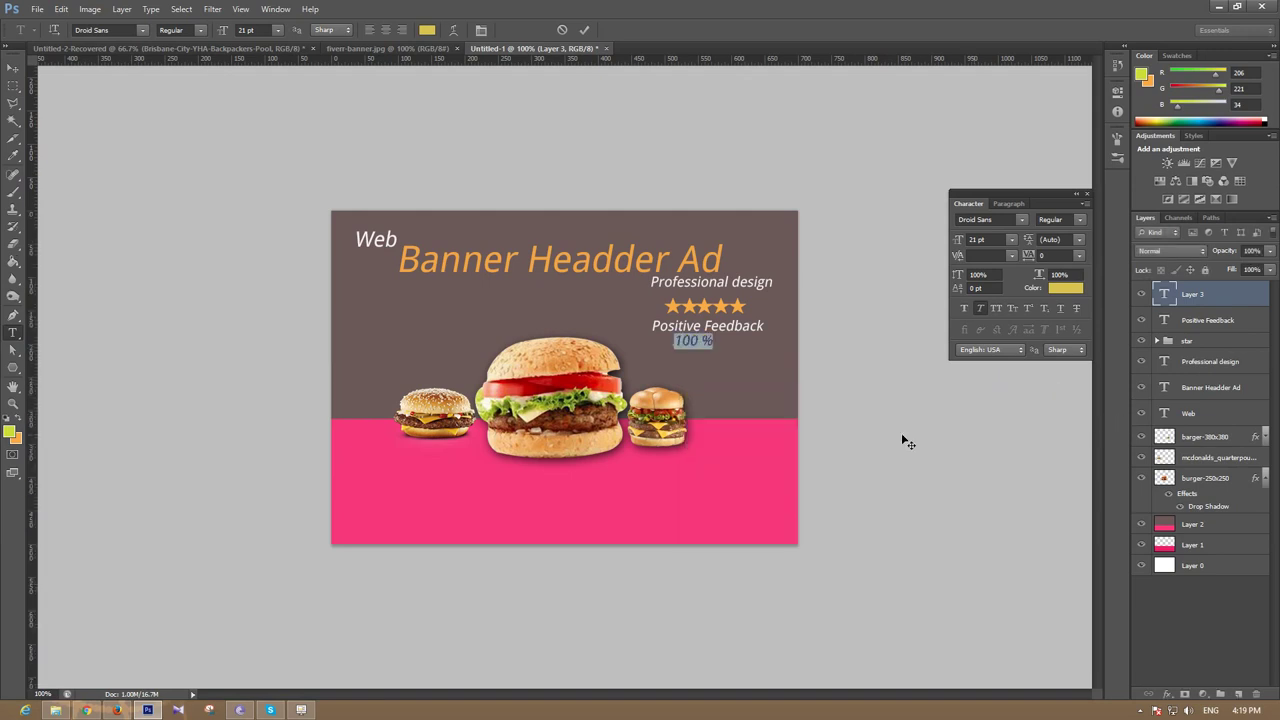
{"action": "left_click", "coordinate": [13, 67]}
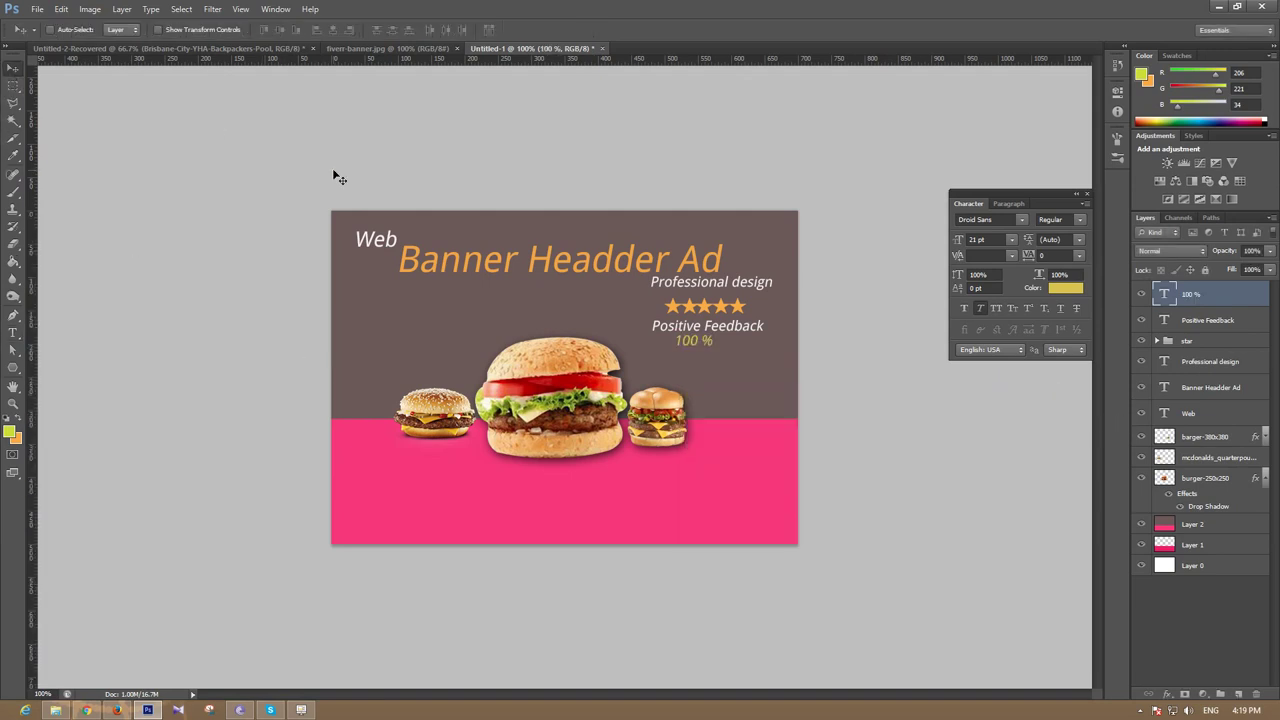
Step: Nudge 100 % right, then add a new layer with 'Satisfaction' text below it
{"action": "key", "text": "Right"}
{"action": "key", "text": "Right"}
{"action": "key", "text": "Right"}
{"action": "key", "text": "Right"}
{"action": "key", "text": "Right"}
{"action": "key", "text": "Right"}
{"action": "key", "text": "Right"}
{"action": "key", "text": "Right"}
{"action": "key", "text": "Right"}
{"action": "key", "text": "Right"}
{"action": "key", "text": "Right"}
{"action": "key", "text": "Right"}
{"action": "key", "text": "Right"}
{"action": "key", "text": "Right"}
{"action": "key", "text": "Right"}
{"action": "left_click", "coordinate": [1240, 692]}
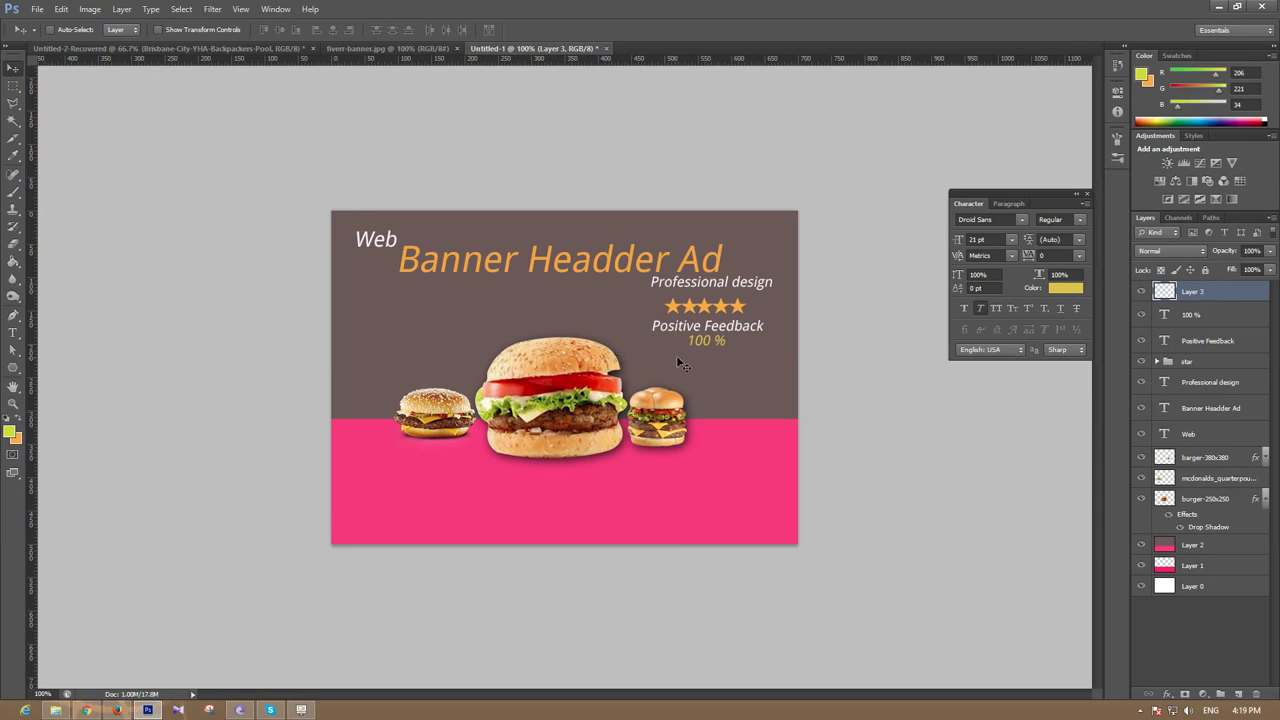
{"action": "left_click", "coordinate": [14, 333]}
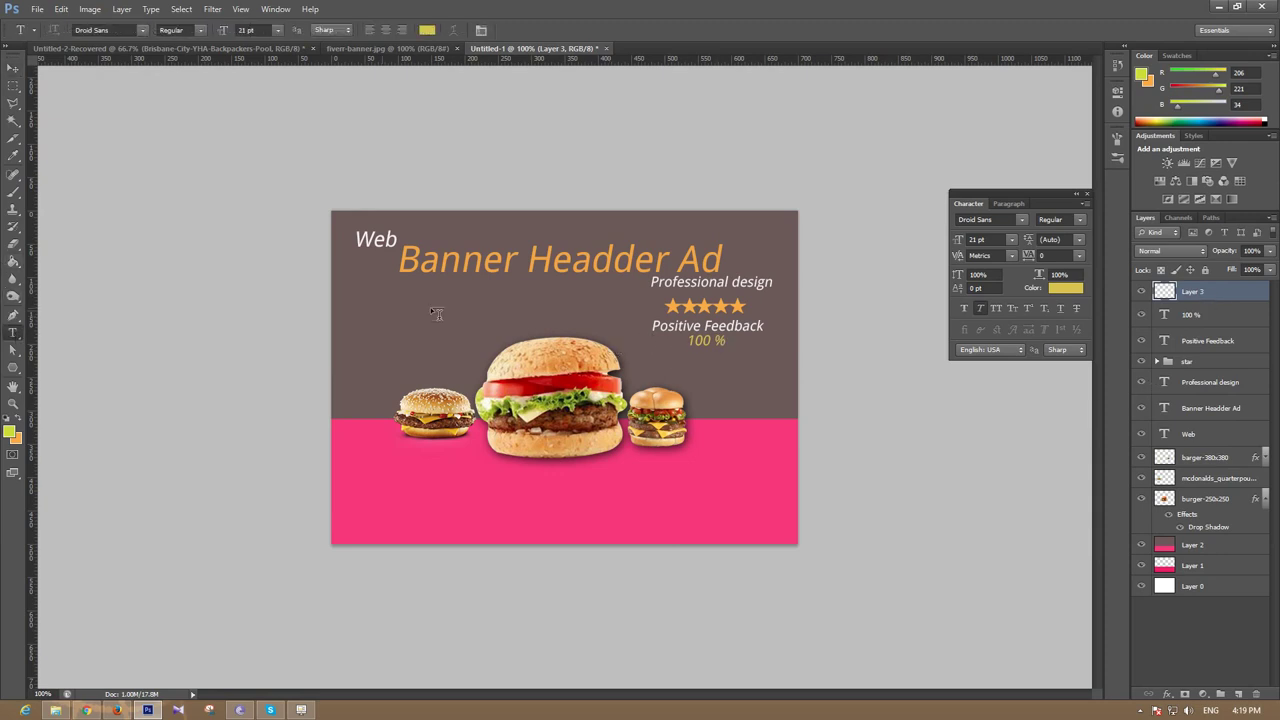
{"action": "left_click", "coordinate": [657, 363]}
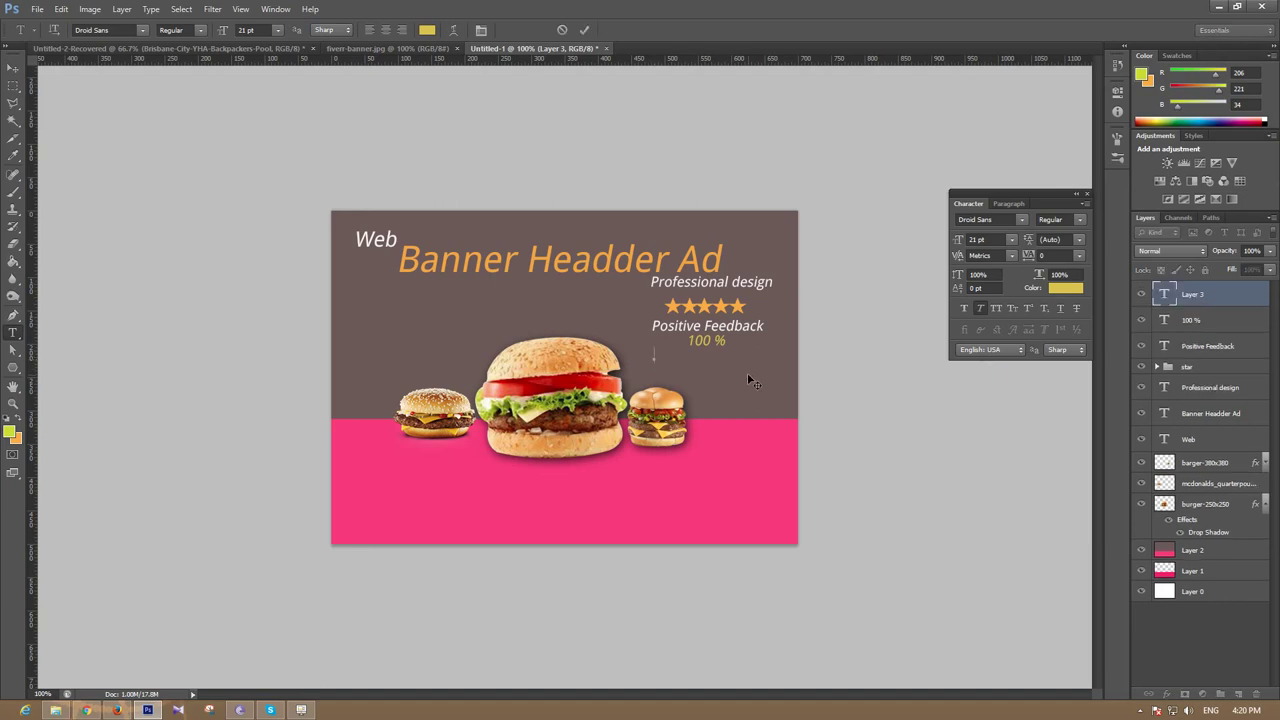
{"action": "type", "text": "Sa"}
{"action": "type", "text": "ti"}
{"action": "type", "text": "s"}
{"action": "type", "text": "fa"}
{"action": "type", "text": "ction"}
Step: Enlarge Satisfaction to 27 pt and shift it slightly right
{"action": "left_click_drag", "start_coordinate": [730, 356], "coordinate": [645, 356]}
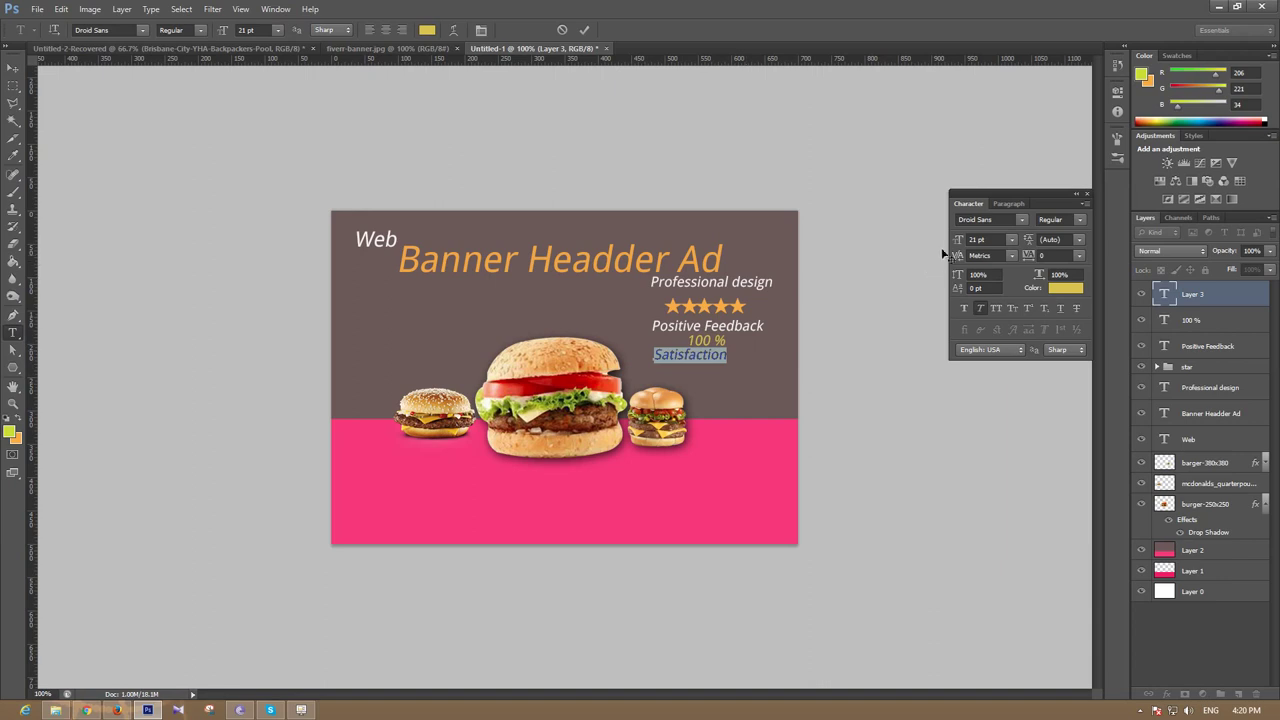
{"action": "left_click_drag", "start_coordinate": [957, 241], "coordinate": [975, 241]}
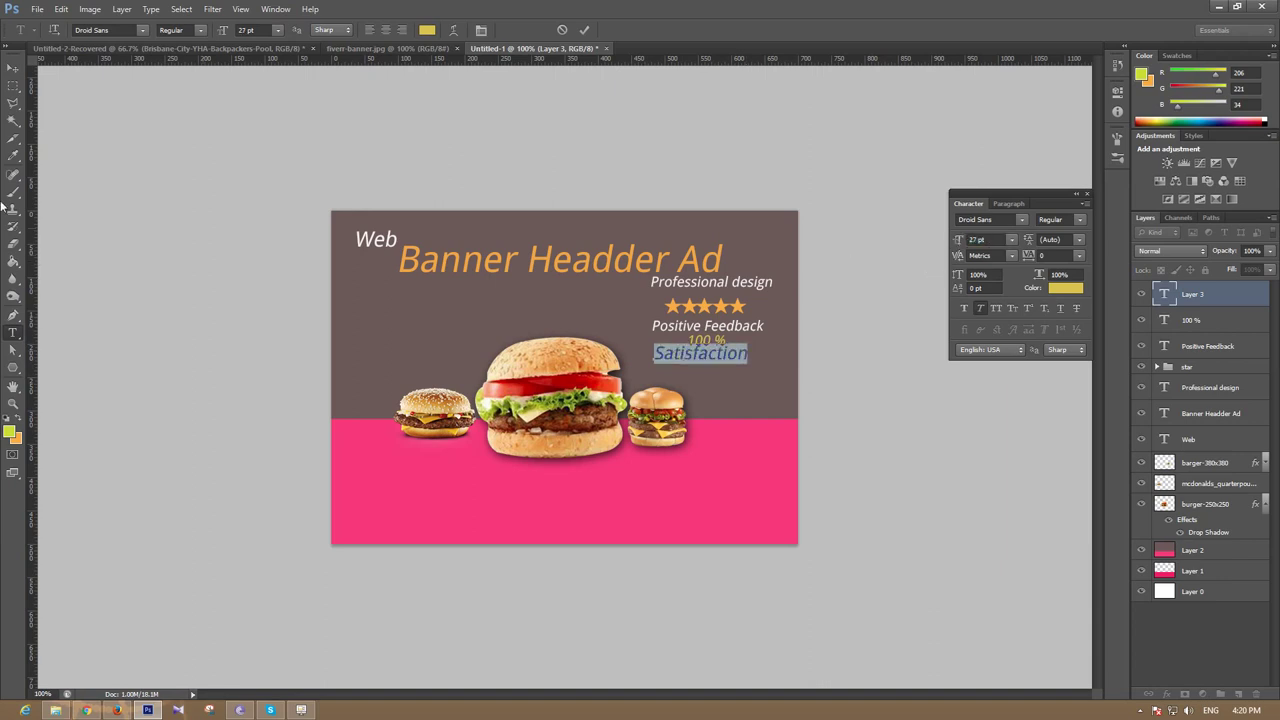
{"action": "left_click", "coordinate": [13, 68]}
{"action": "left_click_drag", "start_coordinate": [700, 355], "coordinate": [710, 361]}
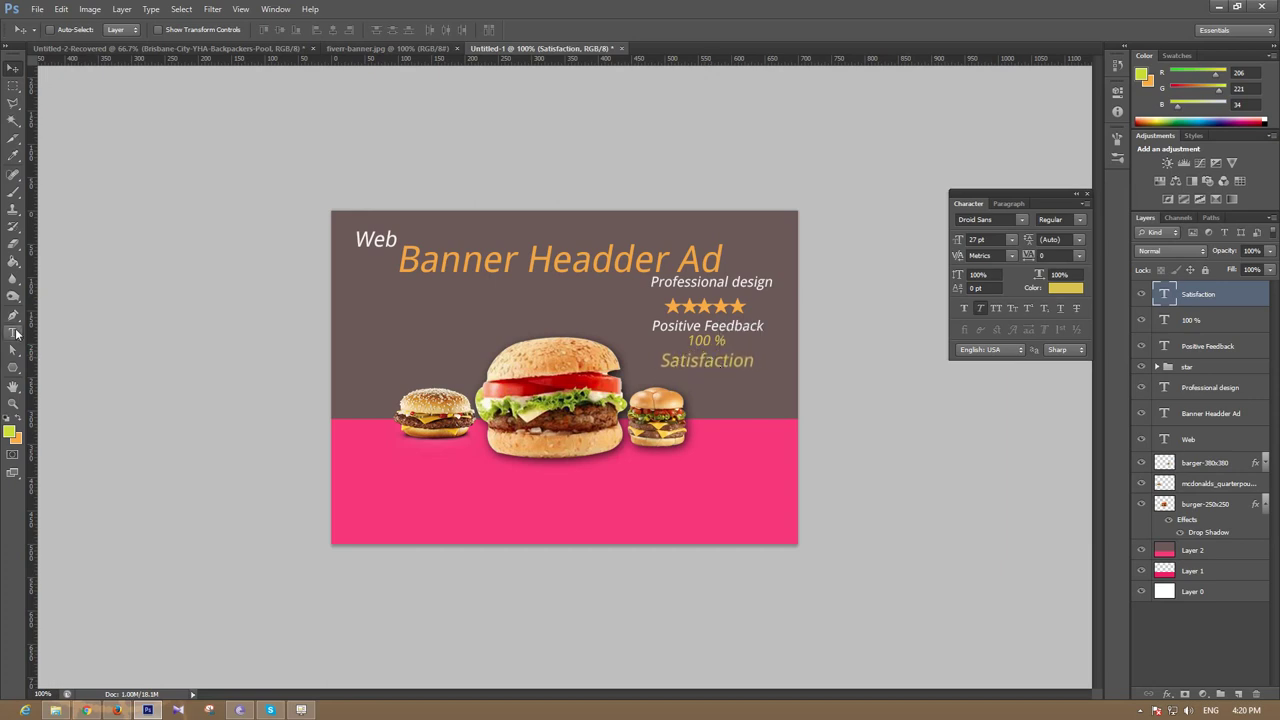
Step: Try green and gold colours on the Satisfaction text
{"action": "left_click", "coordinate": [13, 332]}
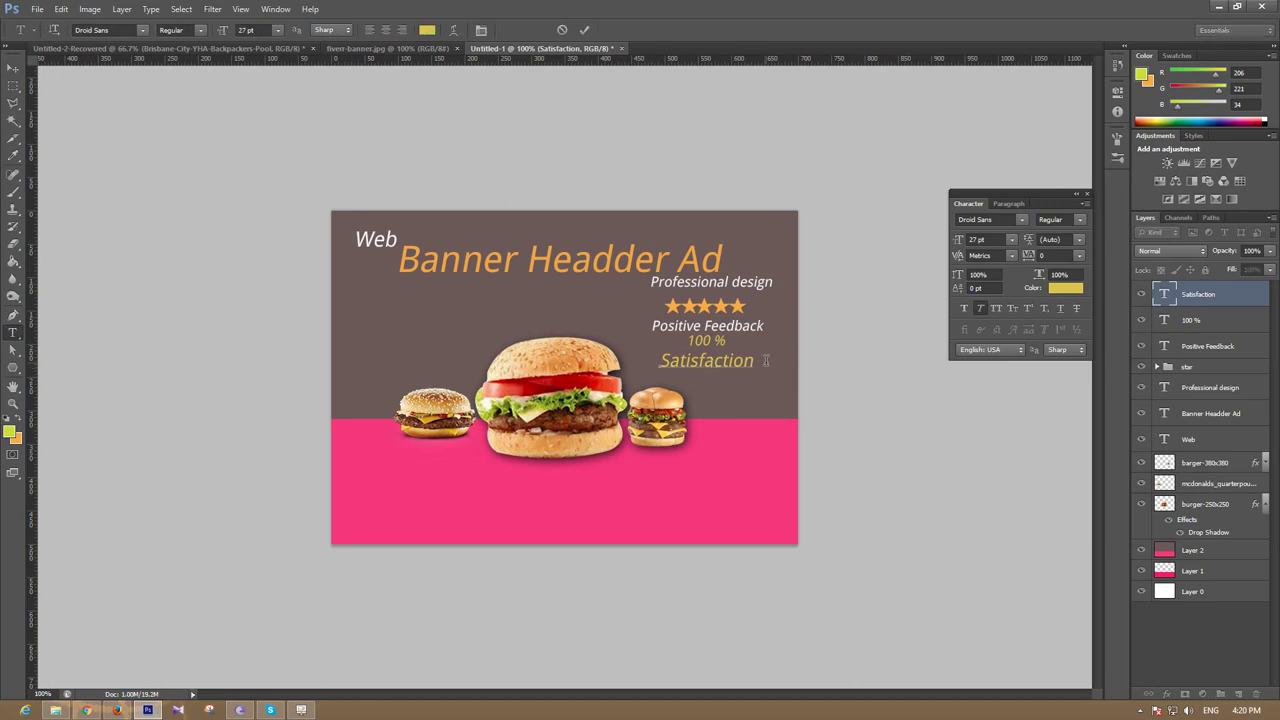
{"action": "left_click_drag", "start_coordinate": [766, 361], "coordinate": [636, 361]}
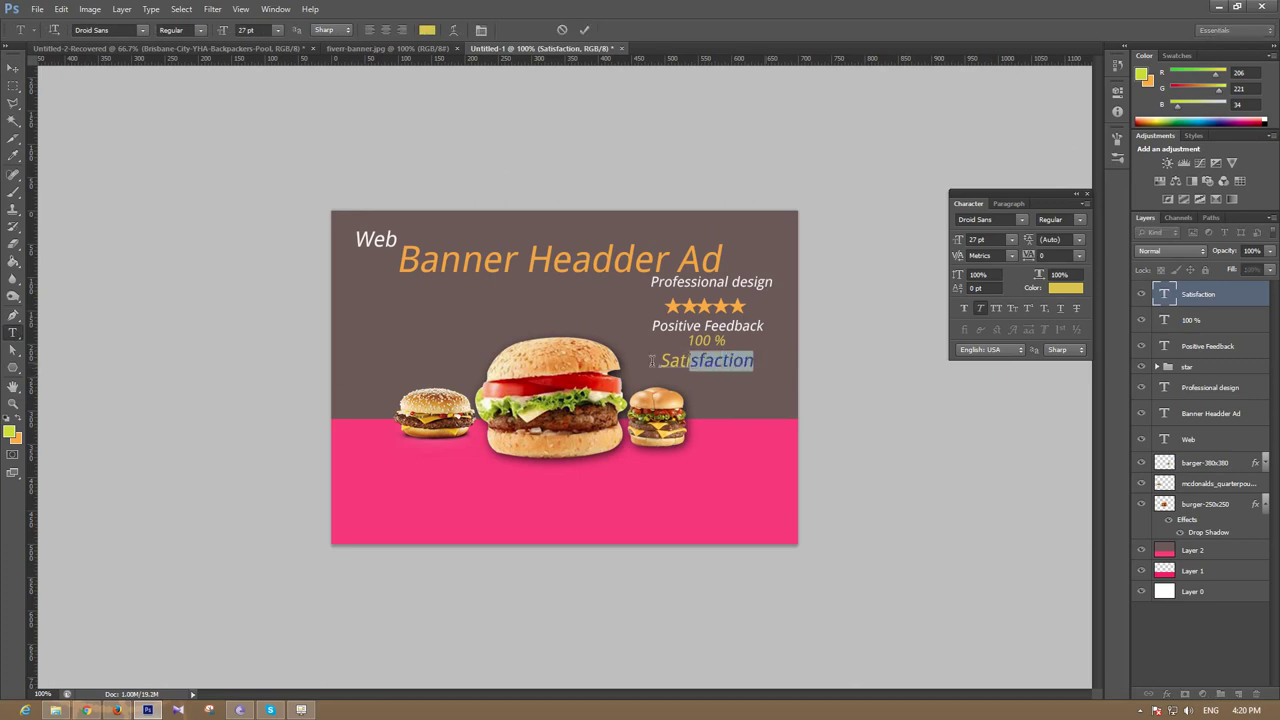
{"action": "left_click", "coordinate": [1065, 288]}
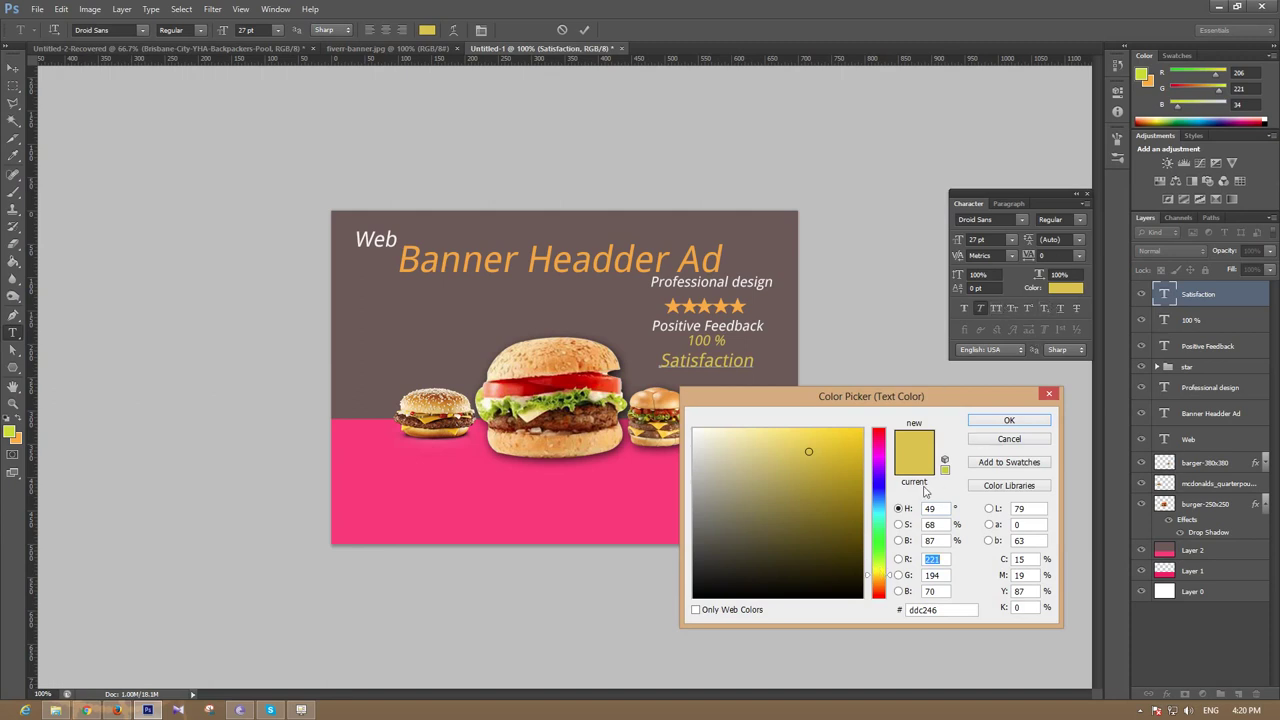
{"action": "left_click_drag", "start_coordinate": [870, 540], "coordinate": [876, 558]}
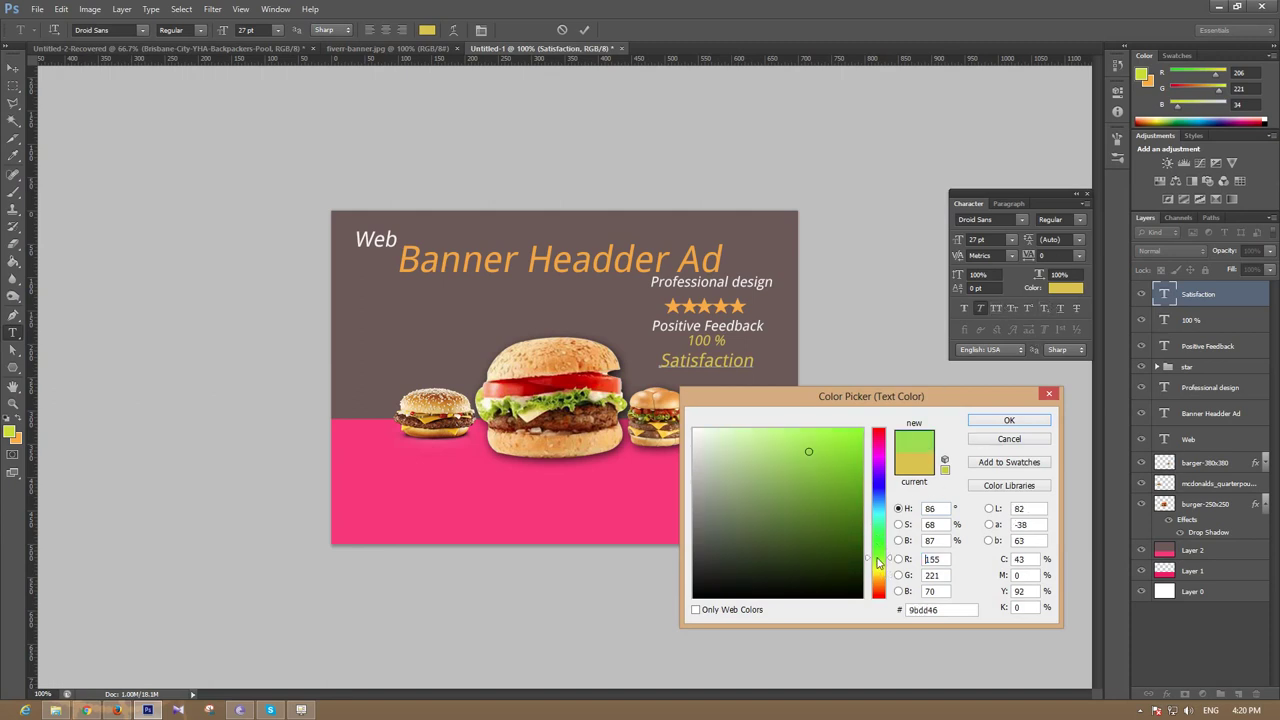
{"action": "left_click", "coordinate": [829, 500]}
{"action": "left_click_drag", "start_coordinate": [829, 500], "coordinate": [832, 467]}
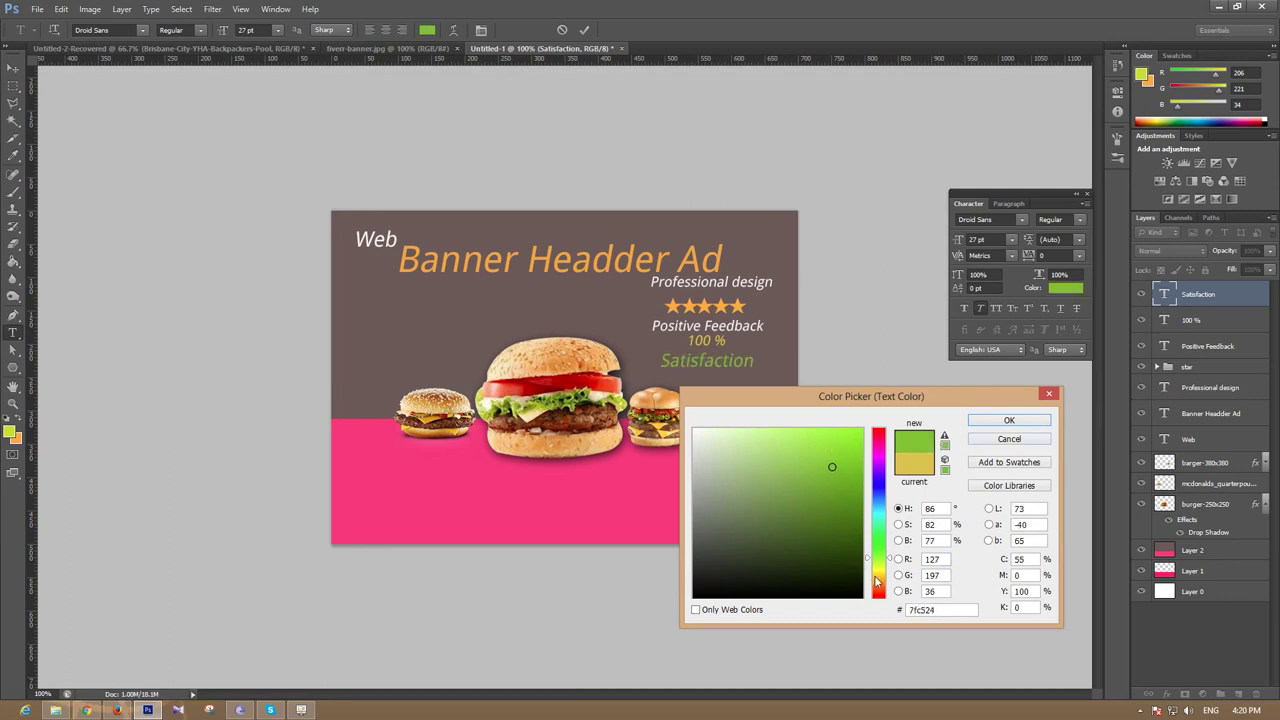
{"action": "left_click", "coordinate": [876, 577]}
{"action": "left_click", "coordinate": [851, 507]}
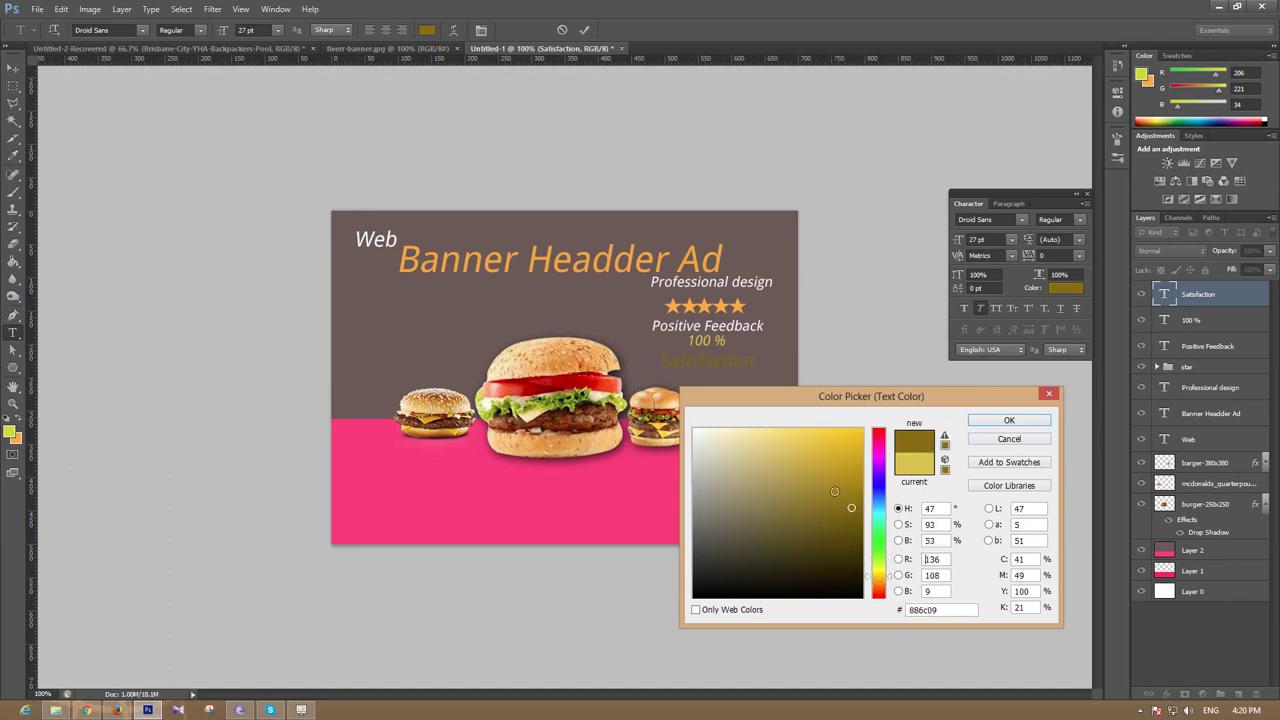
Step: Settle on a vivid yellow for Satisfaction and commit the text
{"action": "left_click", "coordinate": [829, 449]}
{"action": "left_click", "coordinate": [845, 435]}
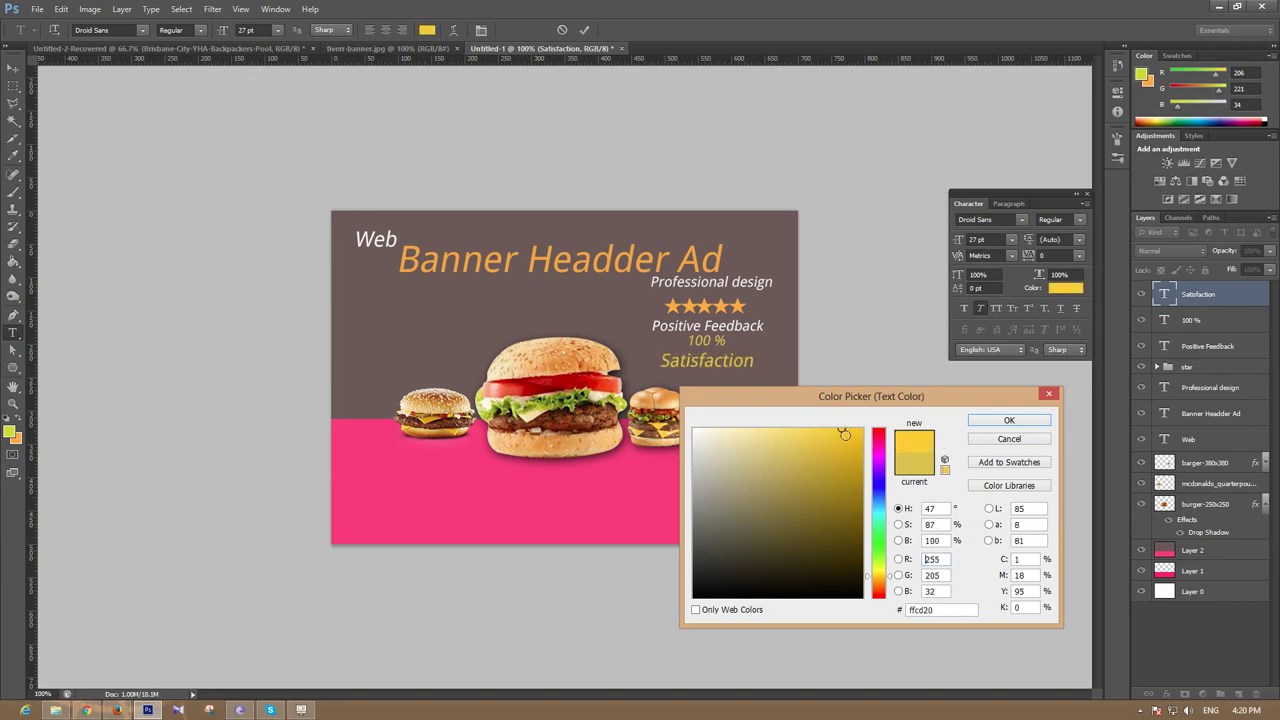
{"action": "left_click", "coordinate": [850, 428]}
{"action": "left_click", "coordinate": [835, 429]}
{"action": "left_click", "coordinate": [837, 435]}
{"action": "left_click", "coordinate": [1008, 421]}
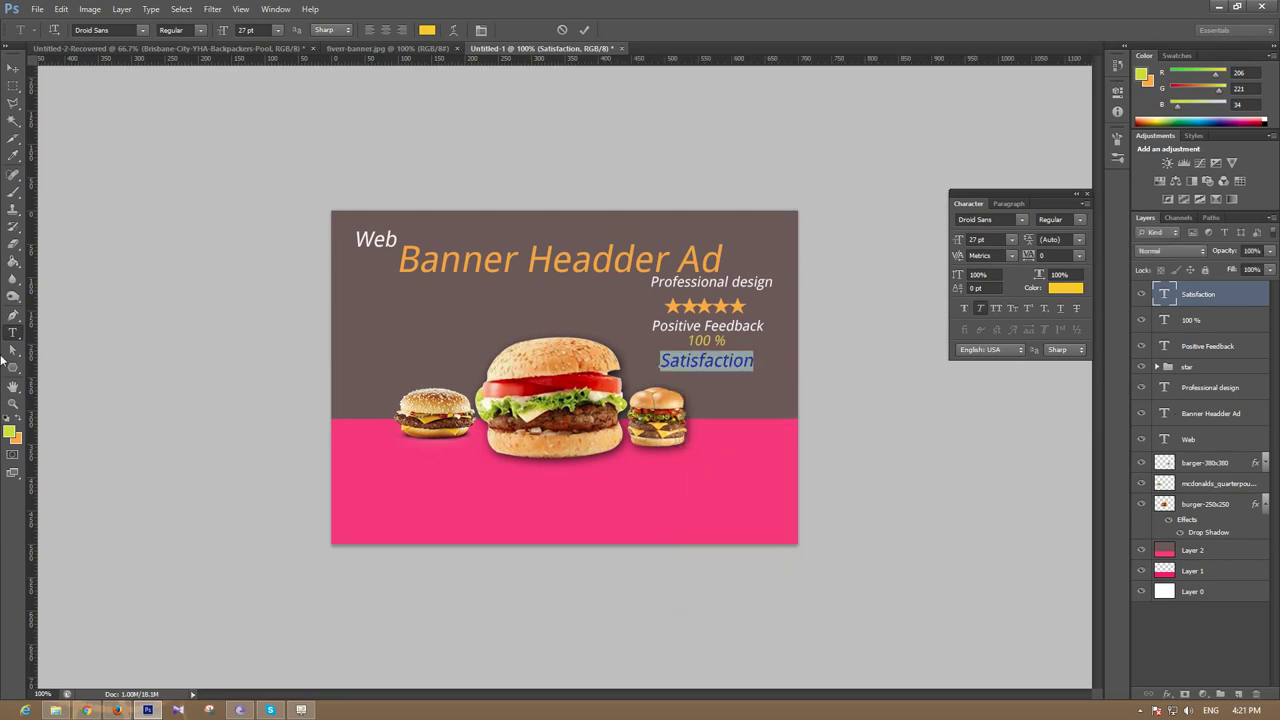
{"action": "left_click", "coordinate": [13, 67]}
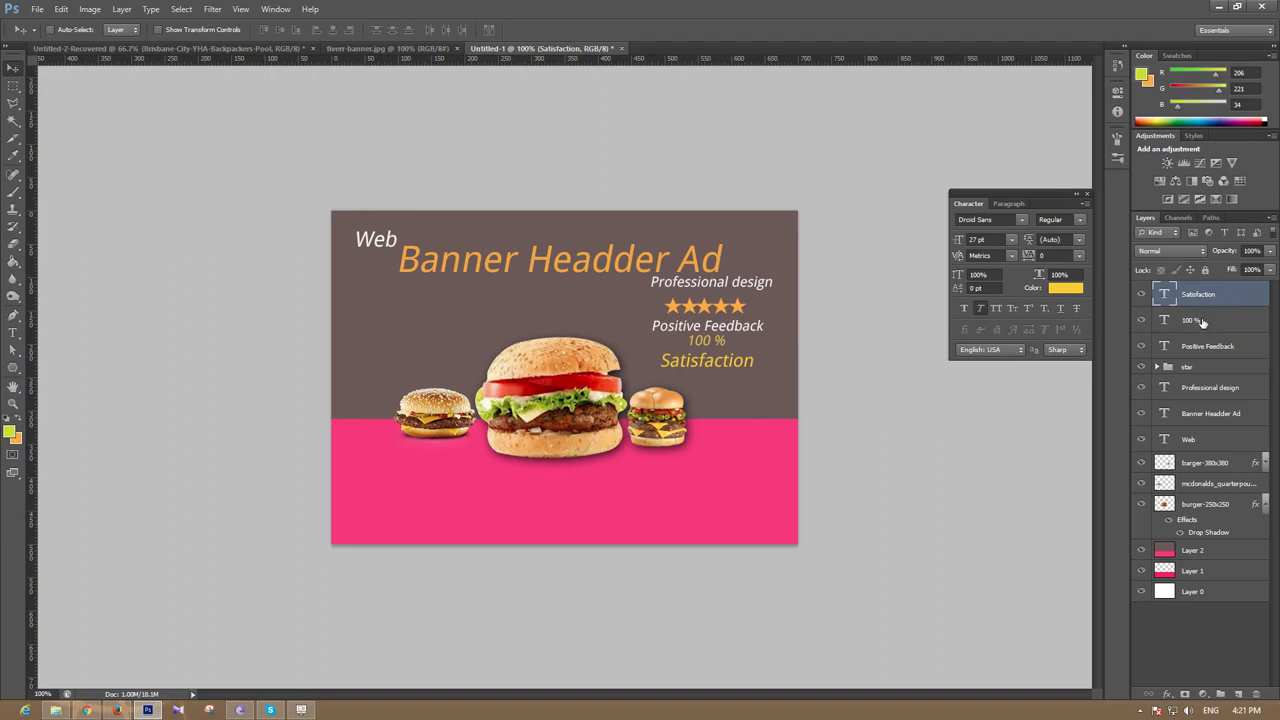
Step: Group the stars, Positive Feedback, 100 % and Satisfaction layers into Group 1
{"action": "left_click", "coordinate": [1141, 387]}
{"action": "left_click", "coordinate": [1141, 389]}
{"action": "left_click", "coordinate": [1142, 367]}
{"action": "left_click", "coordinate": [1142, 367]}
{"action": "left_click", "coordinate": [1142, 367]}
{"action": "left_click", "coordinate": [1142, 367]}
{"action": "left_click", "coordinate": [1195, 368]}
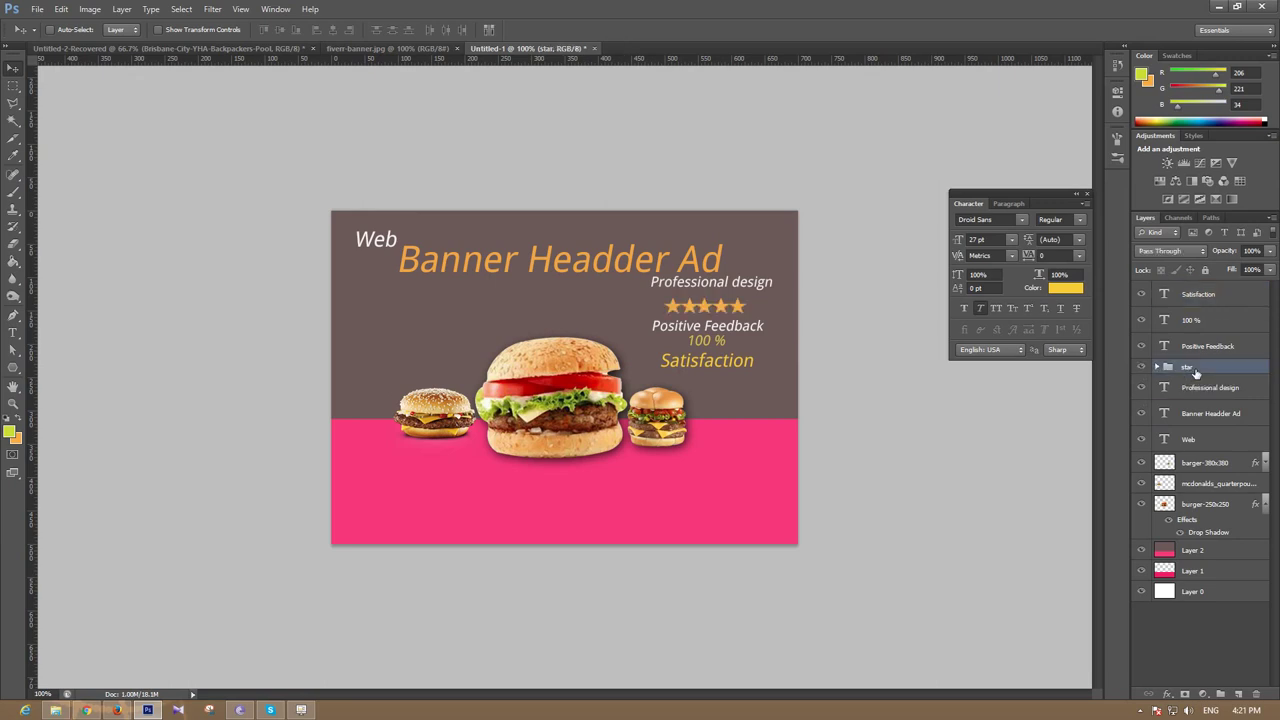
{"action": "left_click", "coordinate": [1202, 347], "text": "shift"}
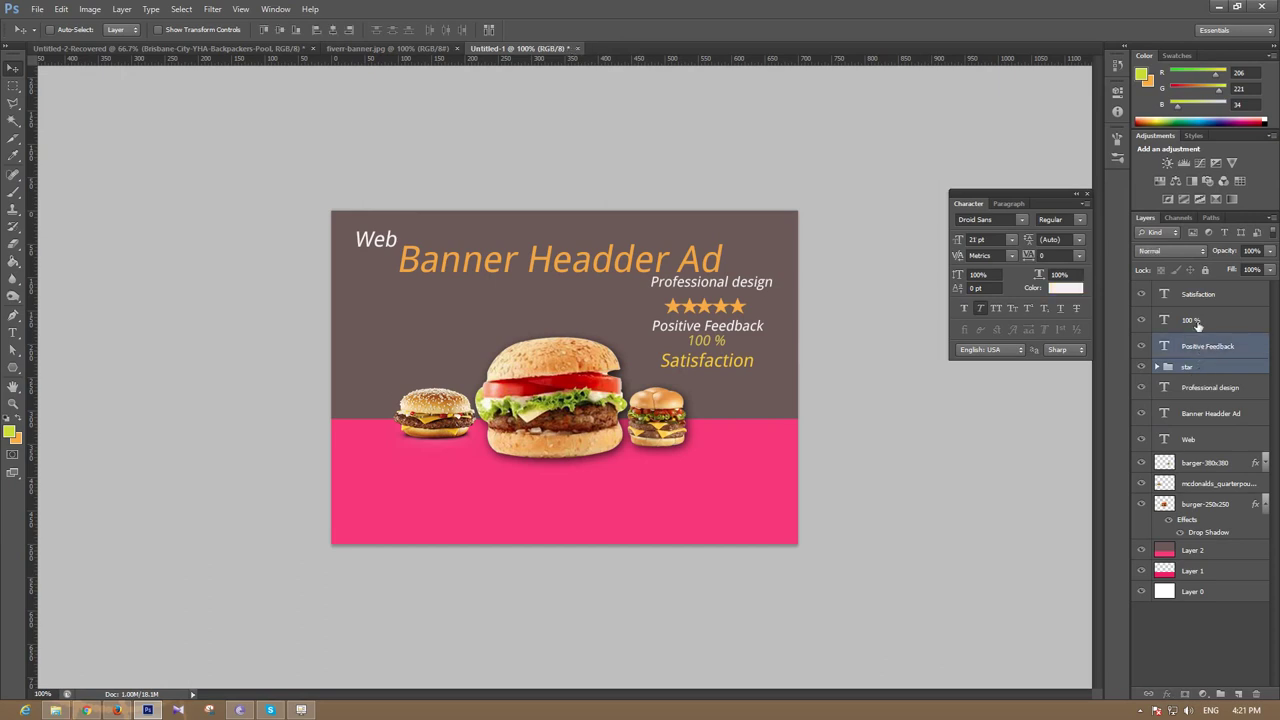
{"action": "left_click", "coordinate": [1200, 320], "text": "shift"}
{"action": "left_click", "coordinate": [1200, 298], "text": "shift"}
{"action": "key", "text": "ctrl+g"}
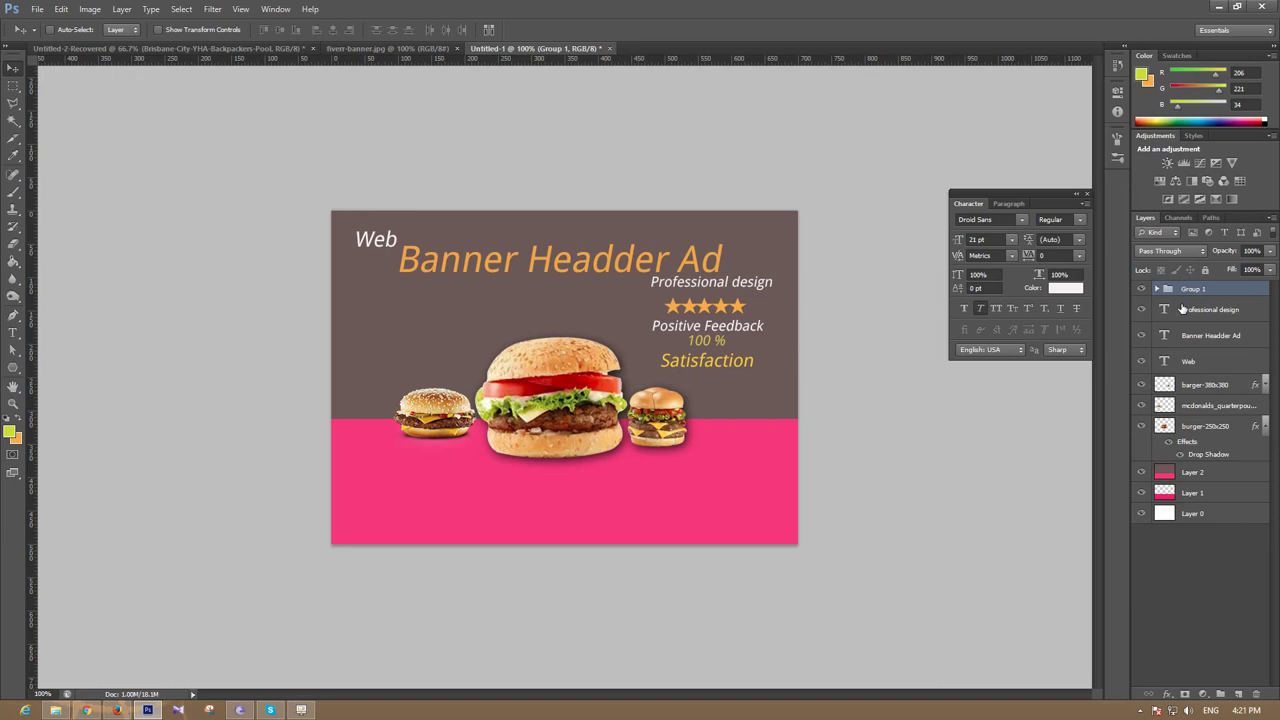
Step: Nudge Group 1 down and slightly right with the arrow keys
{"action": "key", "text": "Right"}
{"action": "key", "text": "Right"}
{"action": "key", "text": "Right"}
{"action": "key", "text": "Down"}
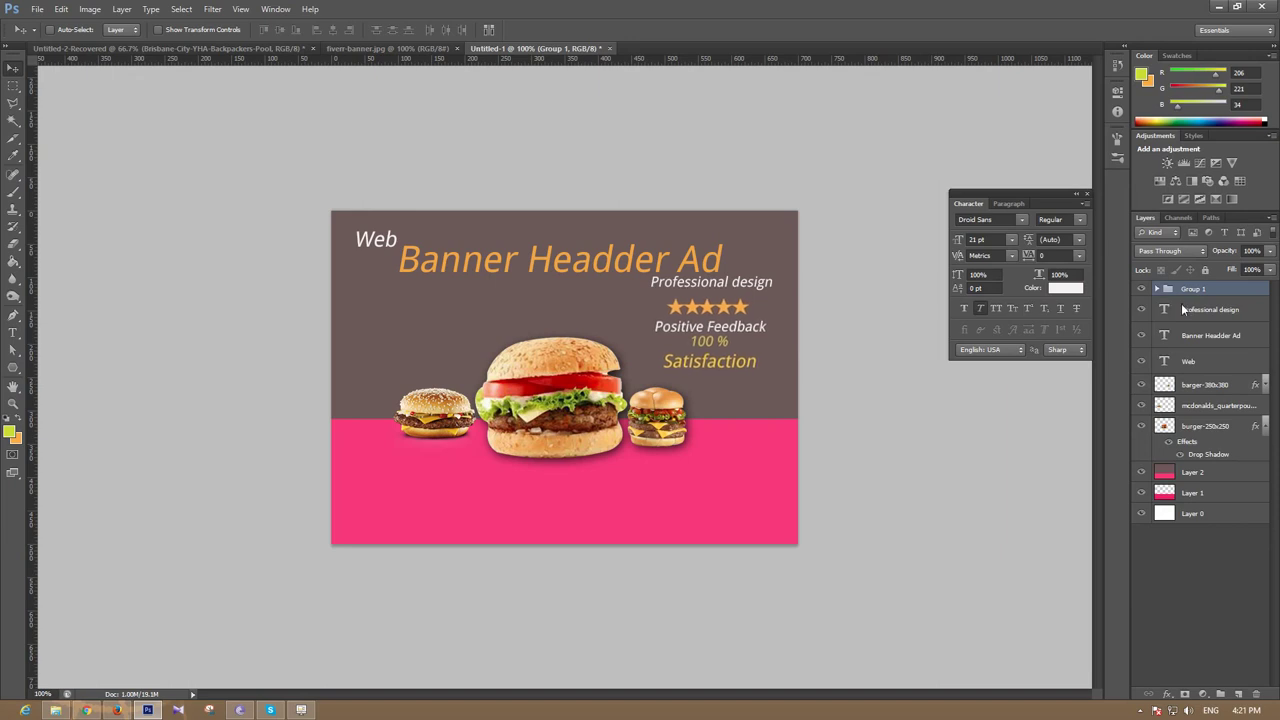
{"action": "key", "text": "Down"}
{"action": "key", "text": "Down"}
{"action": "key", "text": "Down"}
{"action": "key", "text": "Down"}
{"action": "key", "text": "Down"}
{"action": "key", "text": "Down"}
{"action": "key", "text": "Down"}
{"action": "key", "text": "Down"}
{"action": "key", "text": "Down"}
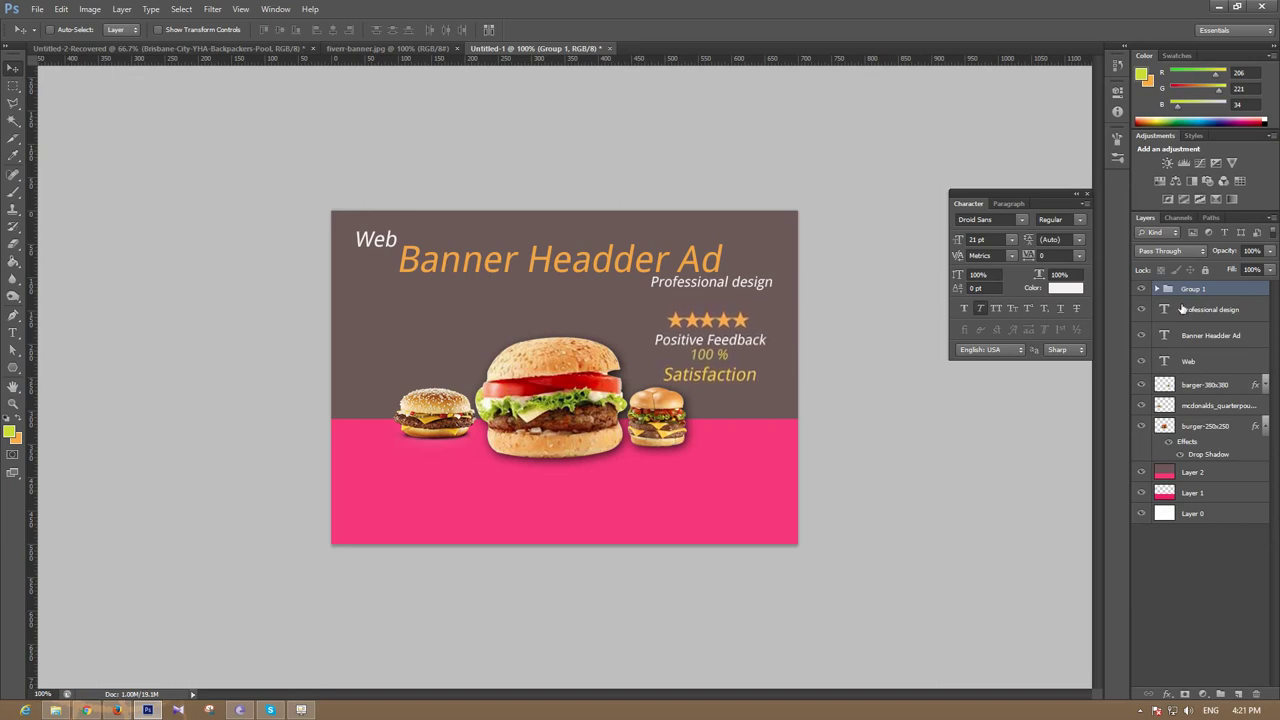
{"action": "key", "text": "Down"}
{"action": "key", "text": "Down"}
{"action": "key", "text": "Down"}
{"action": "key", "text": "Right"}
{"action": "key", "text": "Right"}
{"action": "key", "text": "Right"}
{"action": "key", "text": "Right"}
{"action": "key", "text": "Right"}
{"action": "key", "text": "Right"}
{"action": "key", "text": "Right"}
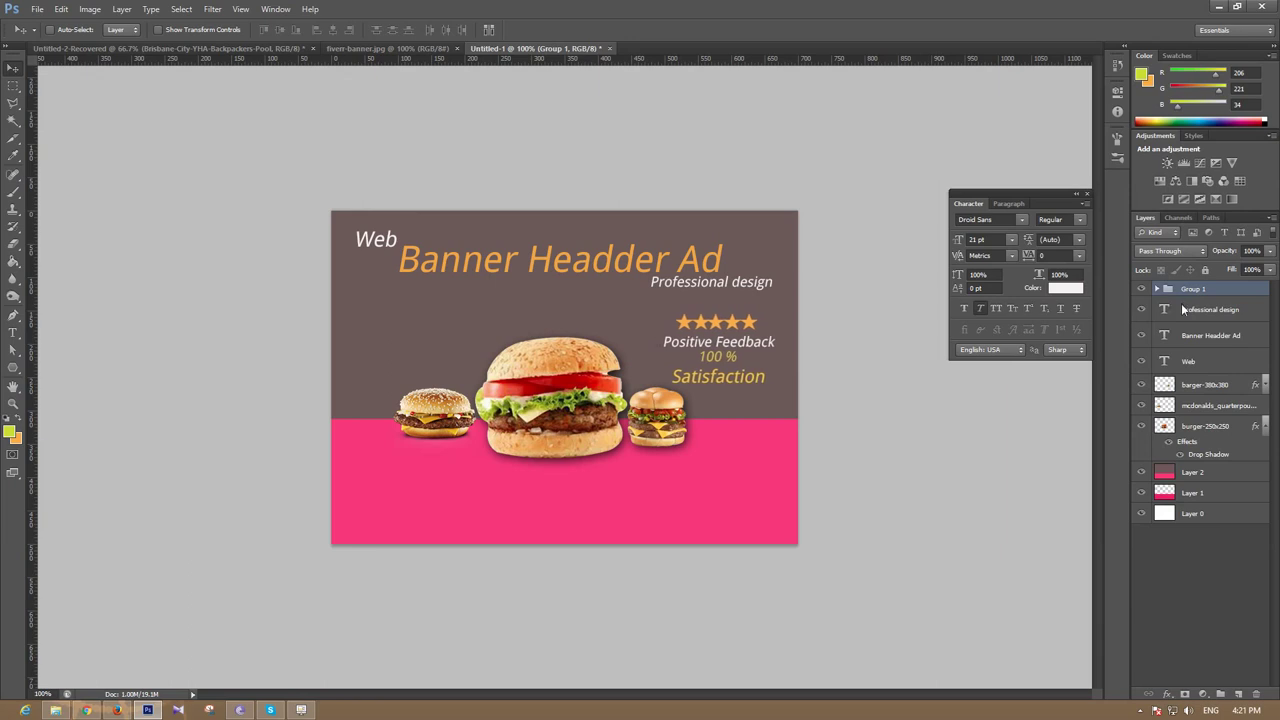
{"action": "key", "text": "Left"}
{"action": "key", "text": "Up"}
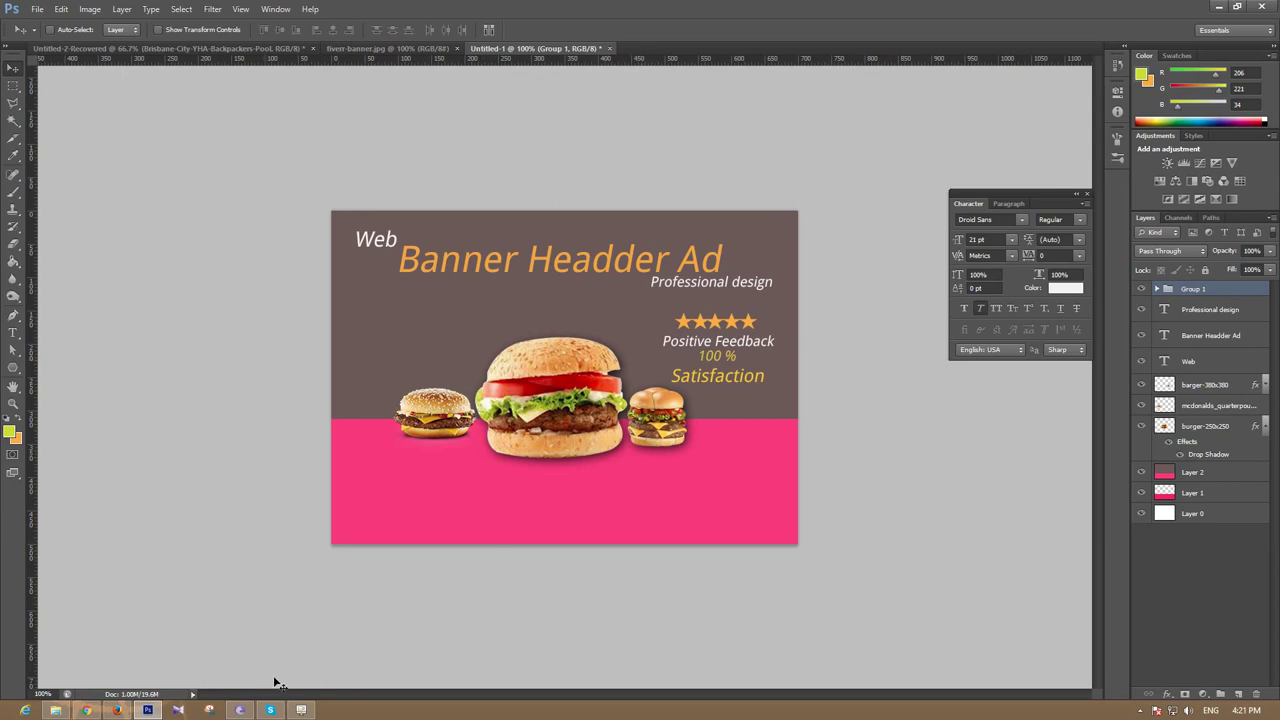
Step: Add a new layer and type 'orde now' on the pink band
{"action": "left_click", "coordinate": [301, 710]}
{"action": "left_click", "coordinate": [942, 126]}
{"action": "left_click", "coordinate": [1237, 694]}
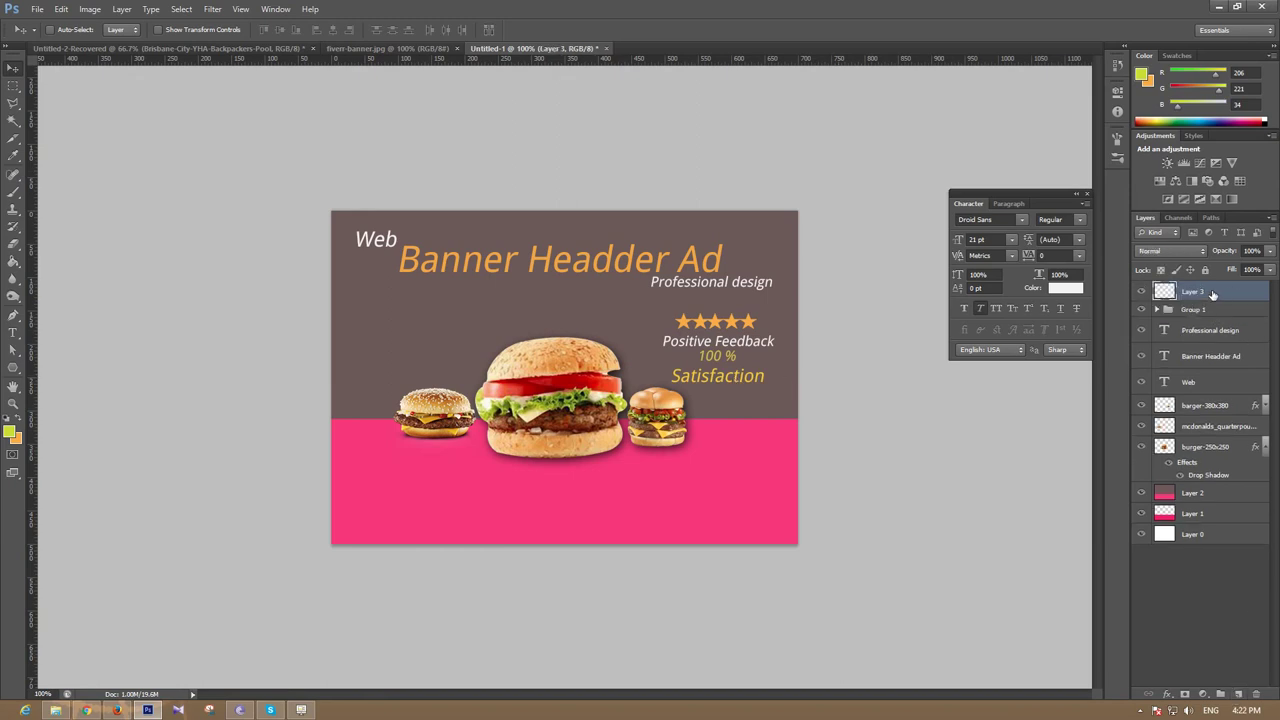
{"action": "left_click", "coordinate": [13, 332]}
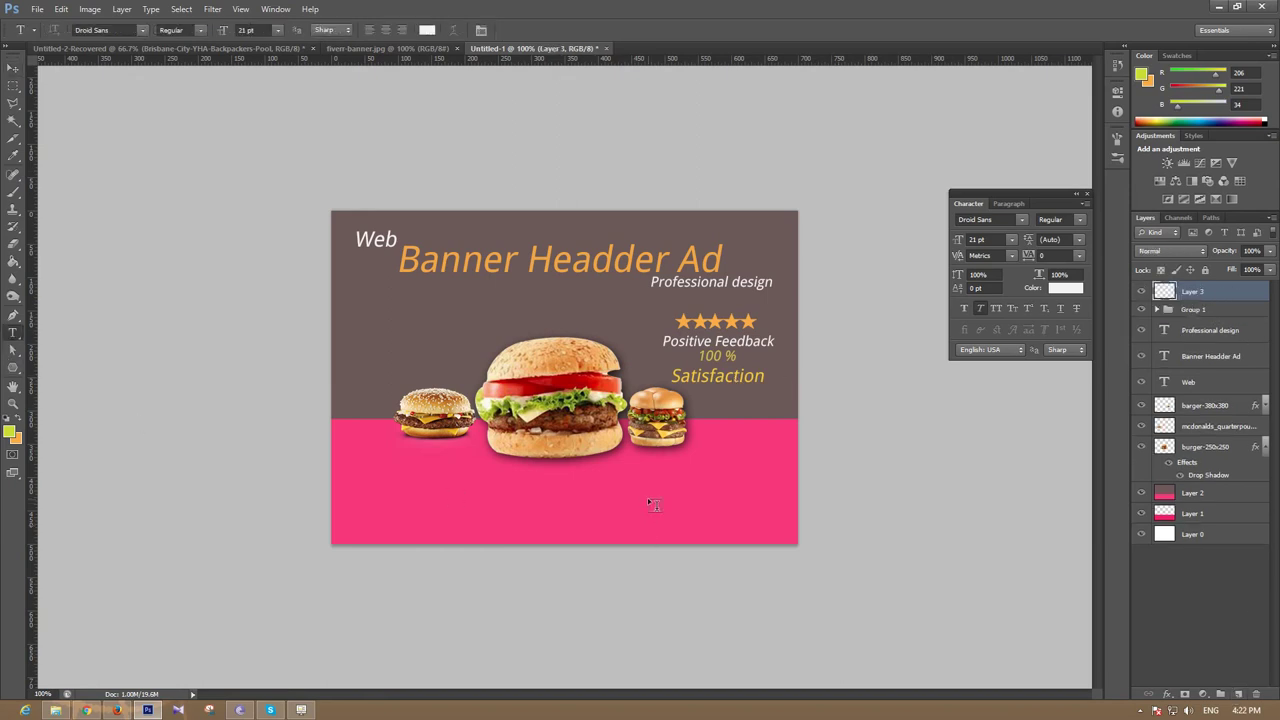
{"action": "left_click", "coordinate": [620, 503]}
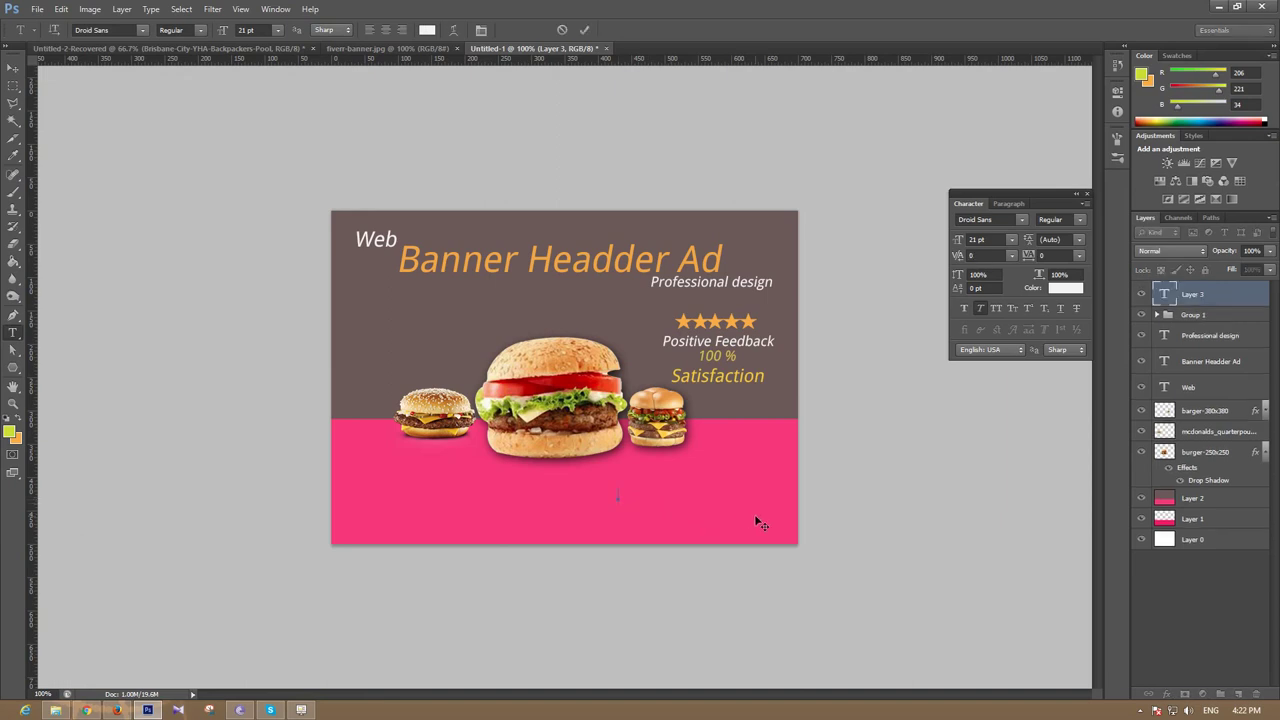
{"action": "type", "text": "o"}
{"action": "type", "text": "rde"}
{"action": "type", "text": " now"}
Step: Retype it as 'ORDER NOW', enlarge it to 39 pt and commit
{"action": "left_click_drag", "start_coordinate": [694, 494], "coordinate": [562, 499]}
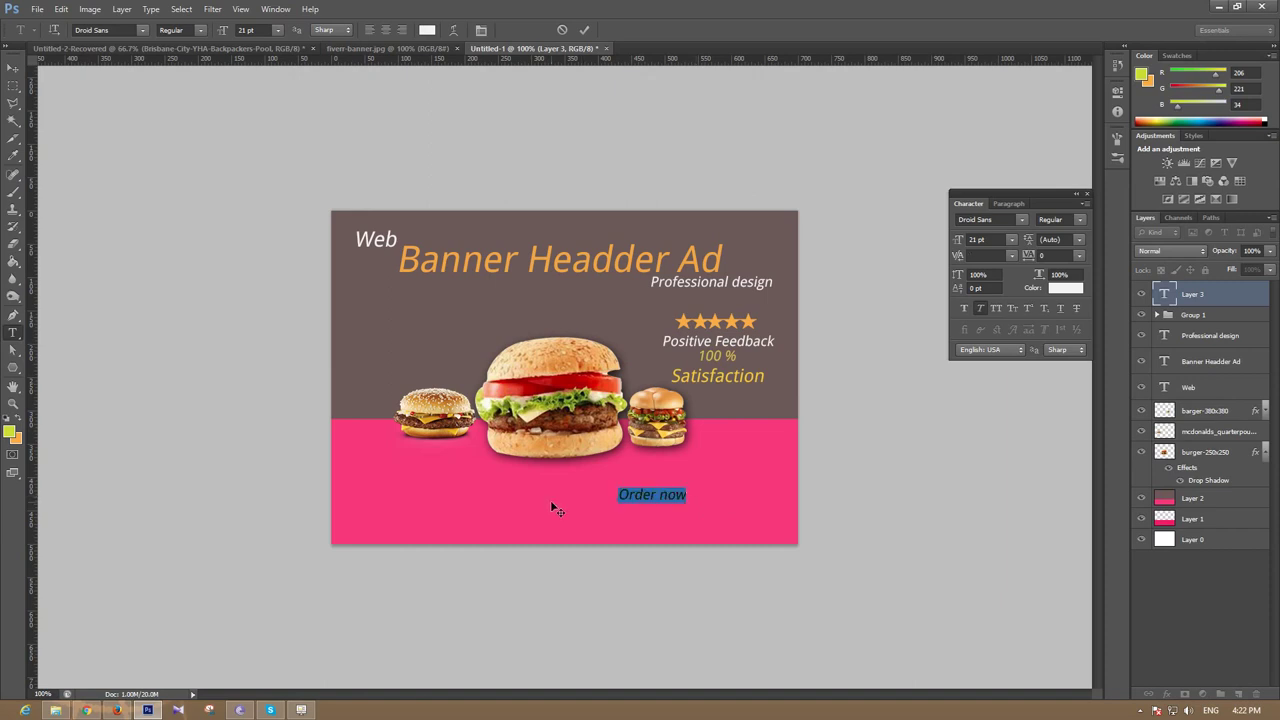
{"action": "type", "text": "ORDE"}
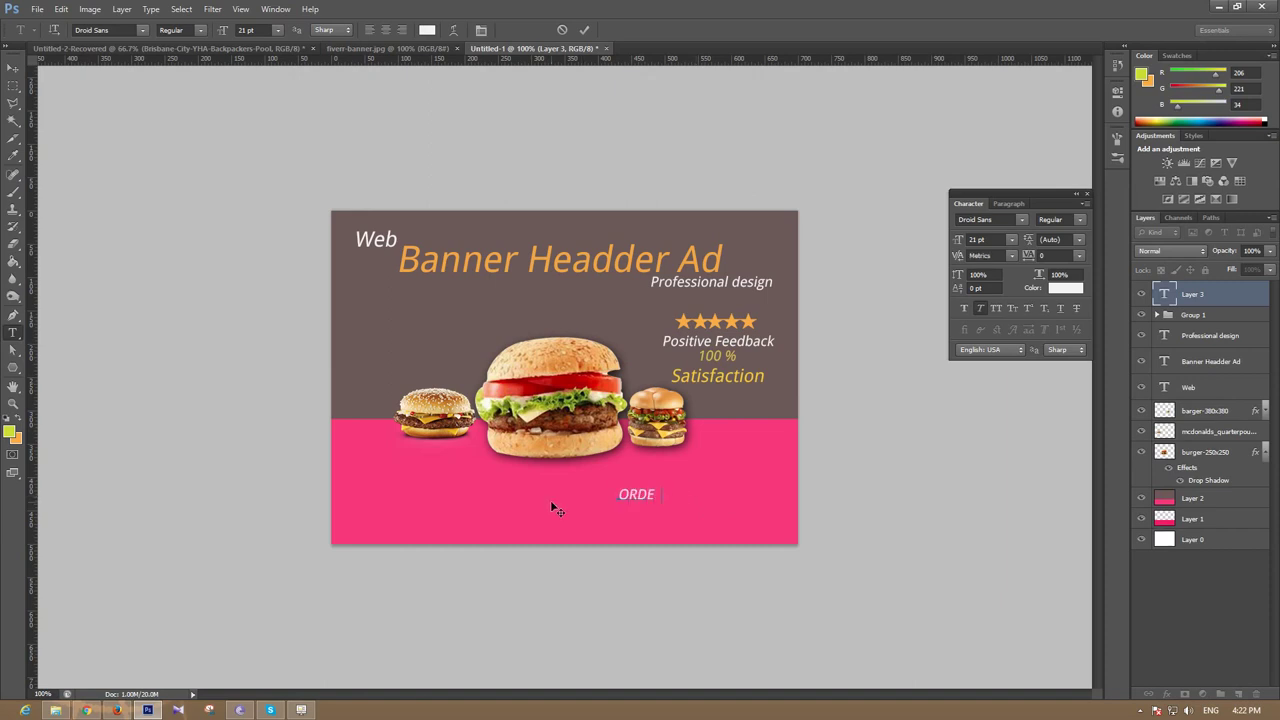
{"action": "type", "text": "R NOW"}
{"action": "left_click_drag", "start_coordinate": [711, 495], "coordinate": [577, 497]}
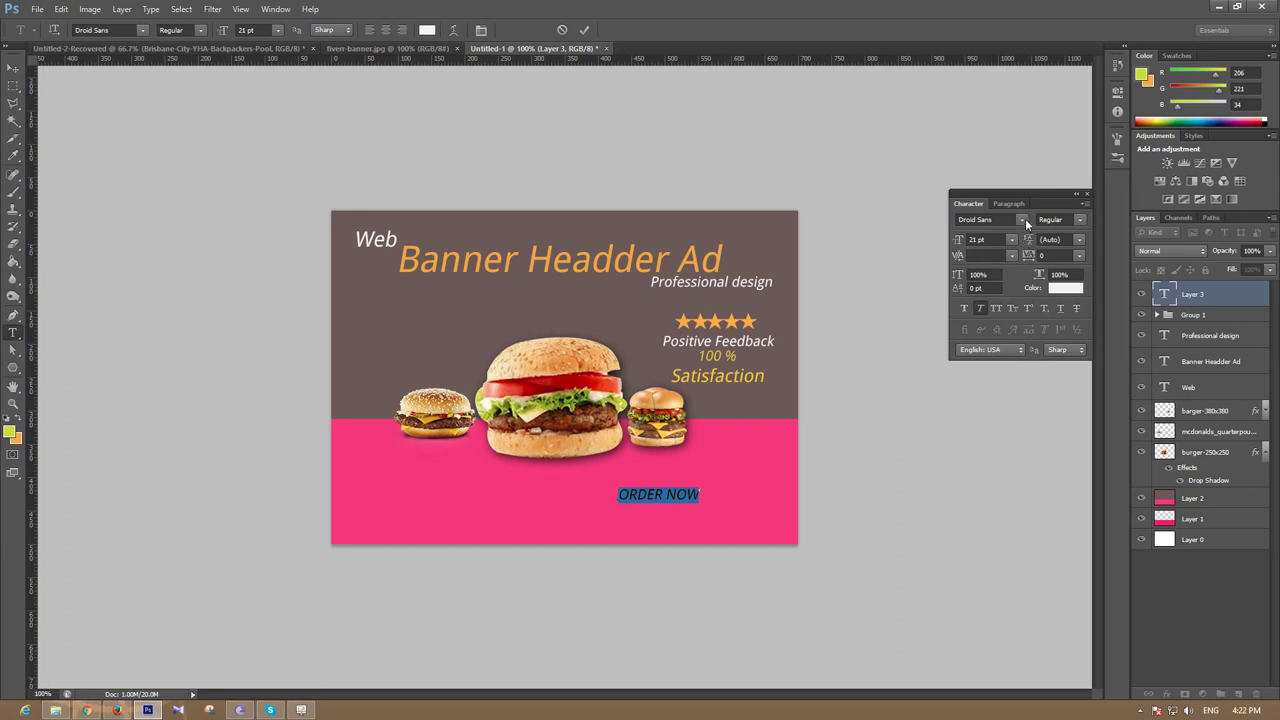
{"action": "left_click_drag", "start_coordinate": [956, 240], "coordinate": [970, 240]}
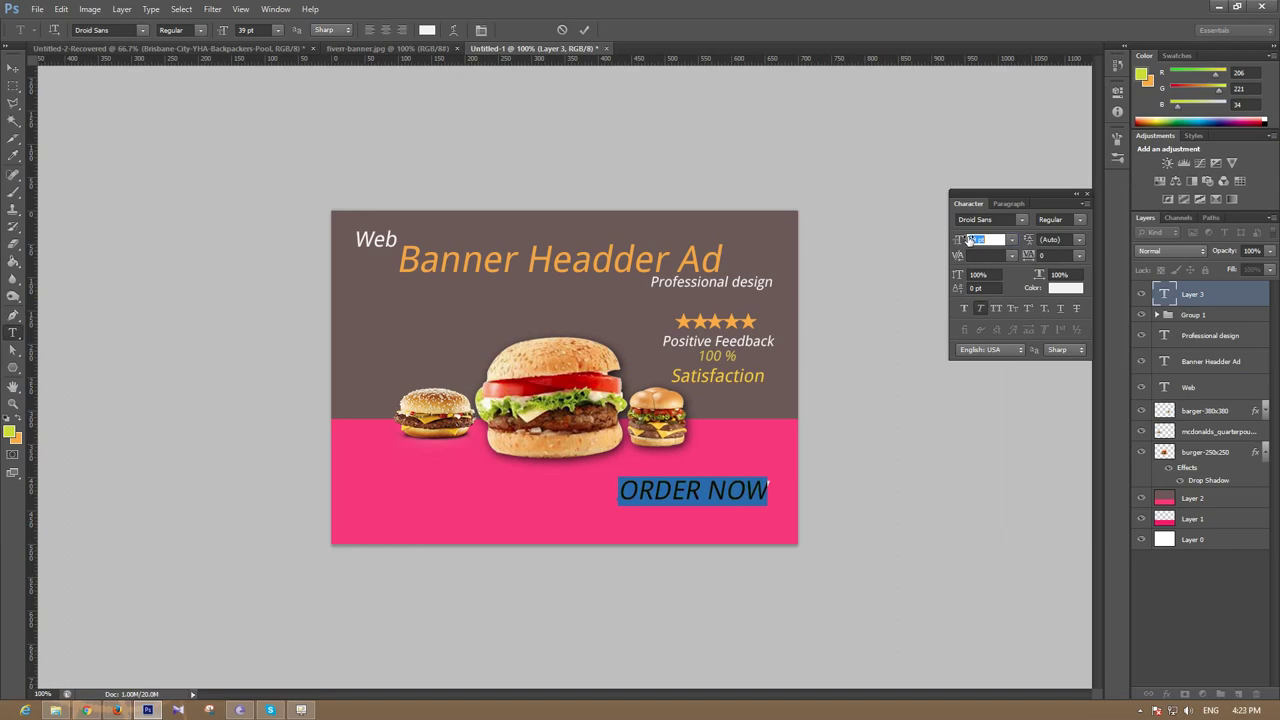
{"action": "left_click", "coordinate": [7, 67]}
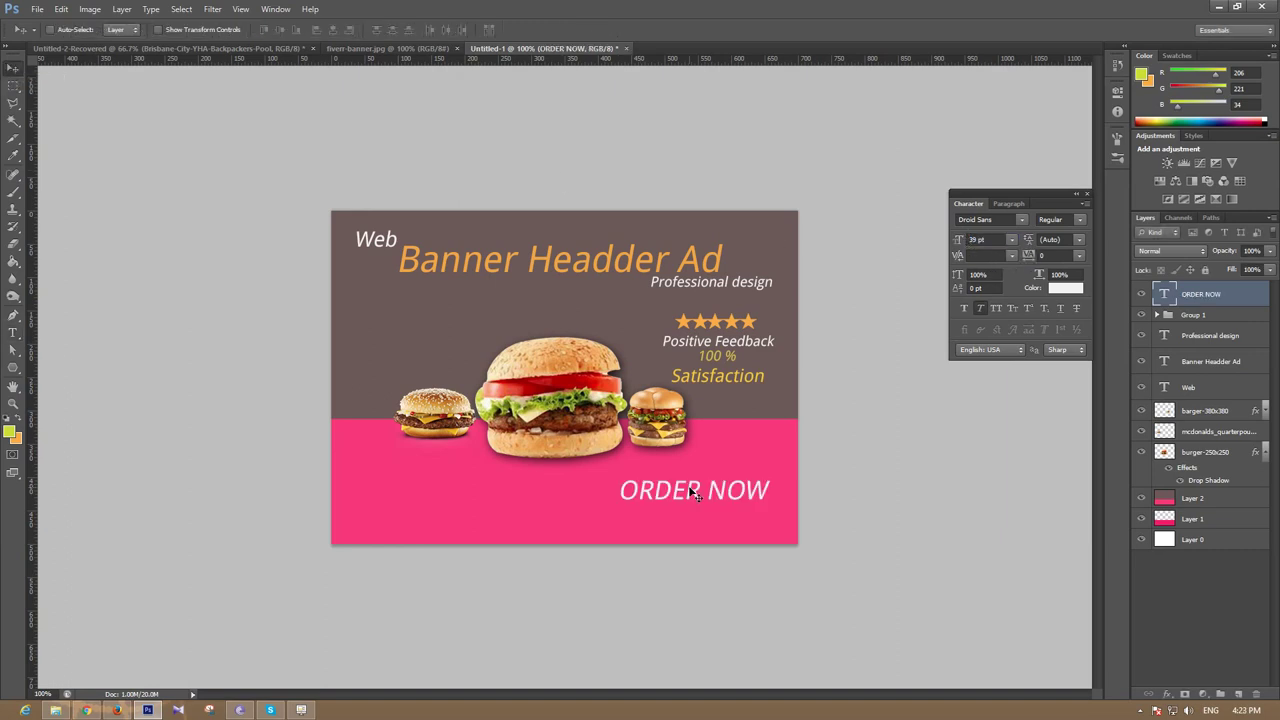
Step: Fine-tune the ORDER NOW position and add an empty Layer 3 above it
{"action": "left_click_drag", "start_coordinate": [690, 492], "coordinate": [684, 504]}
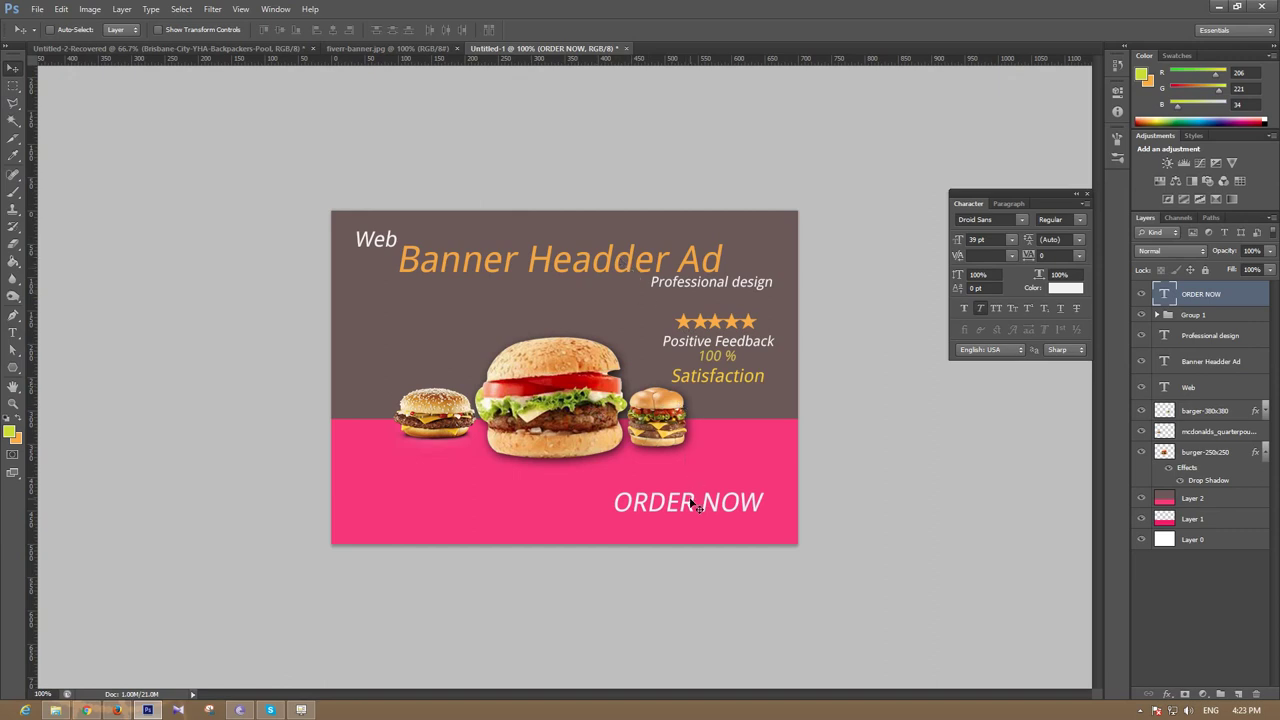
{"action": "left_click_drag", "start_coordinate": [690, 501], "coordinate": [692, 497]}
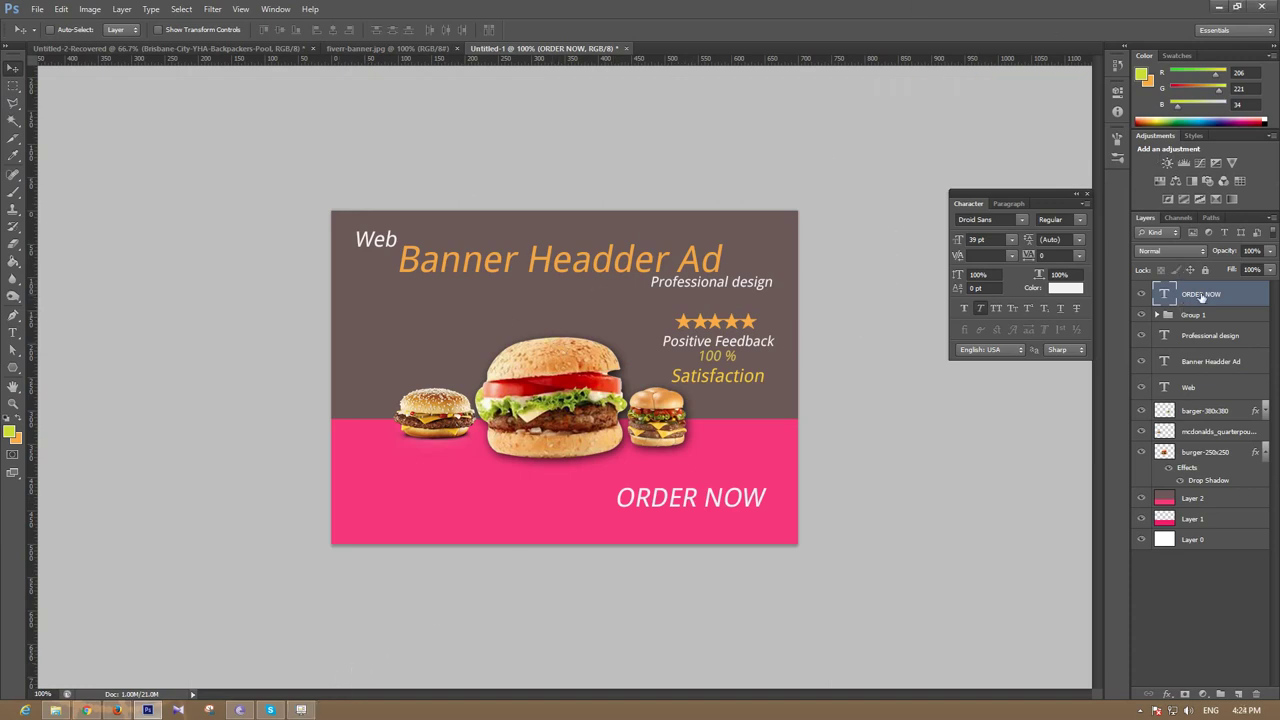
{"action": "left_click", "coordinate": [1238, 694]}
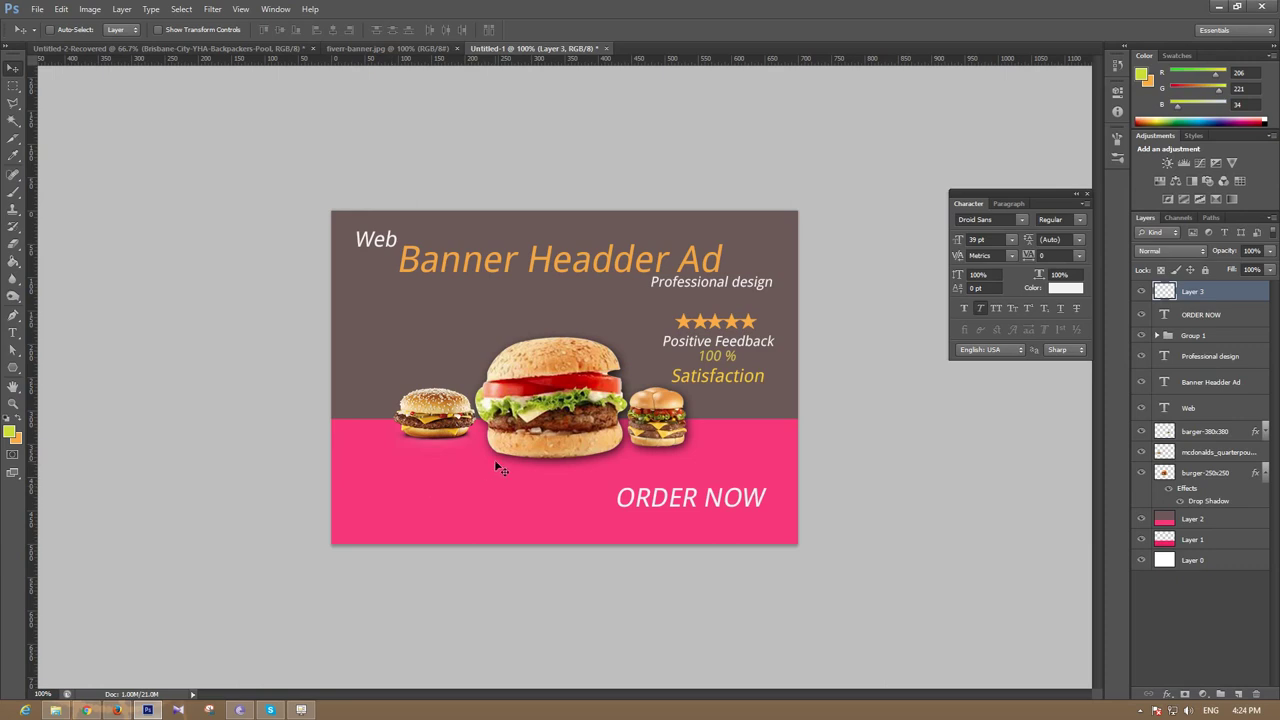
Step: Create a new 700×500 document and type 'please subscribe' on it
{"action": "left_click", "coordinate": [37, 9]}
{"action": "left_click", "coordinate": [43, 23]}
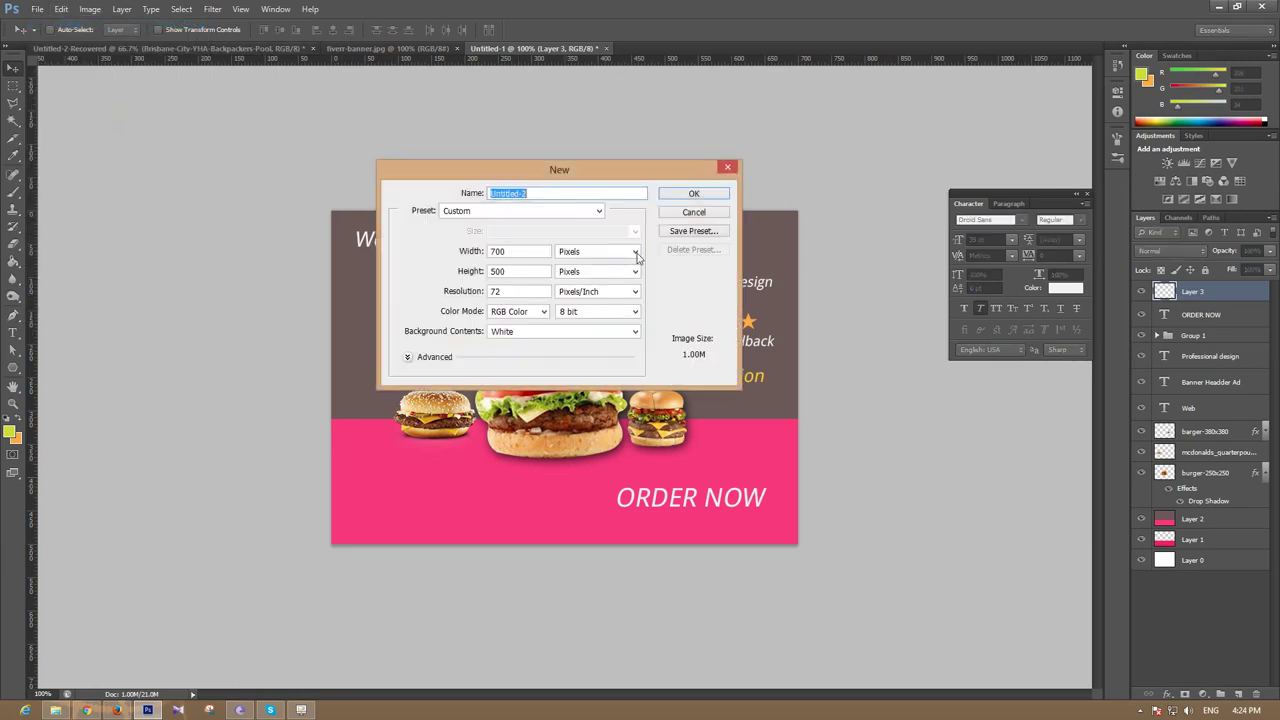
{"action": "left_click", "coordinate": [692, 194]}
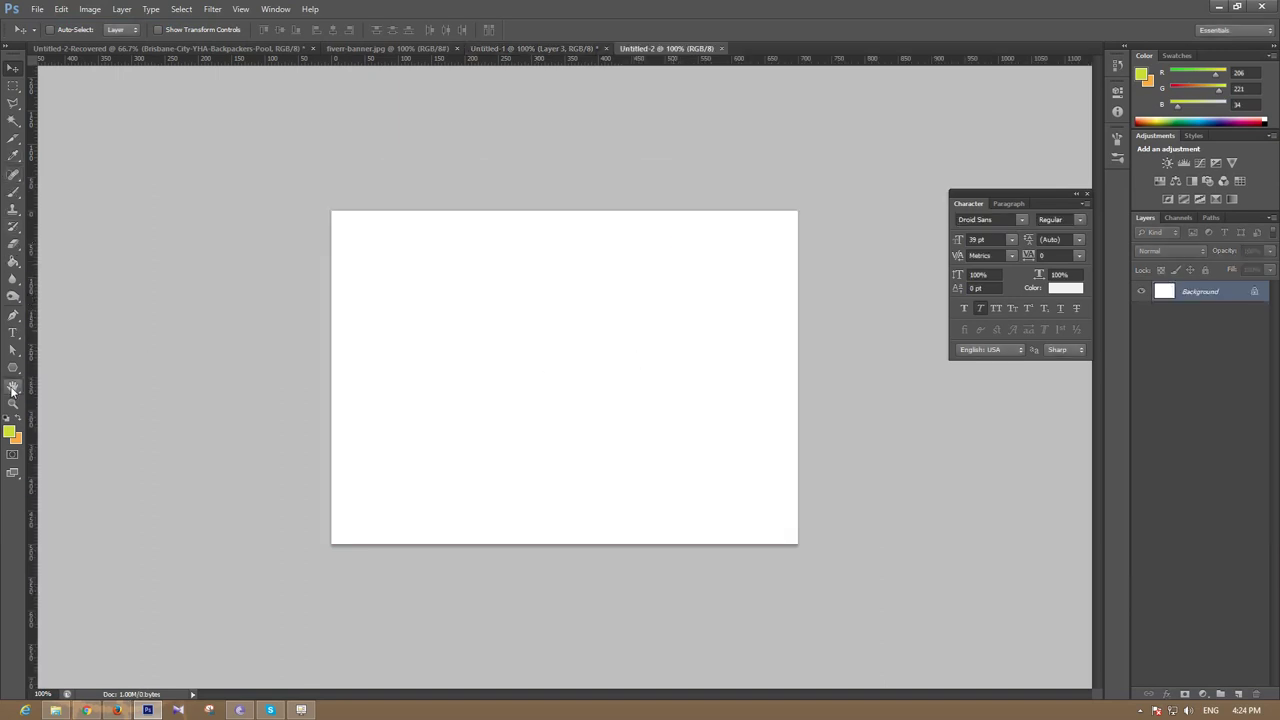
{"action": "left_click", "coordinate": [11, 336]}
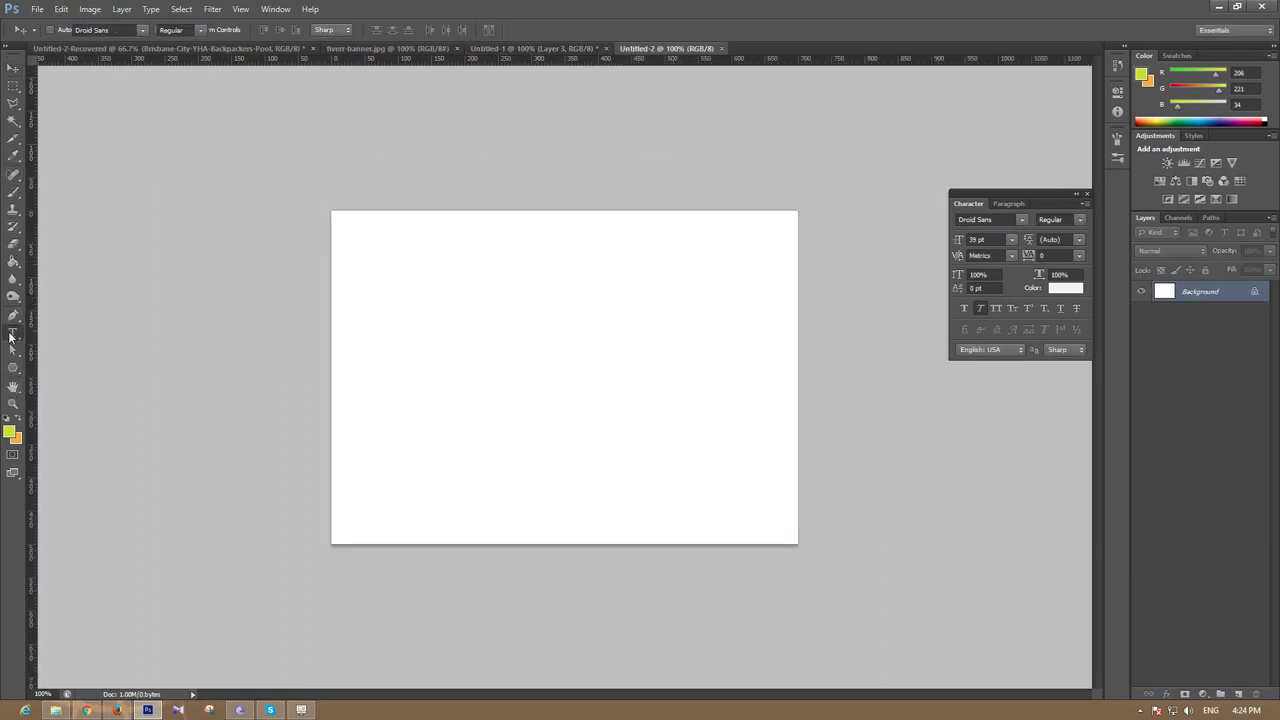
{"action": "left_click", "coordinate": [391, 346]}
{"action": "type", "text": "please subscribe"}
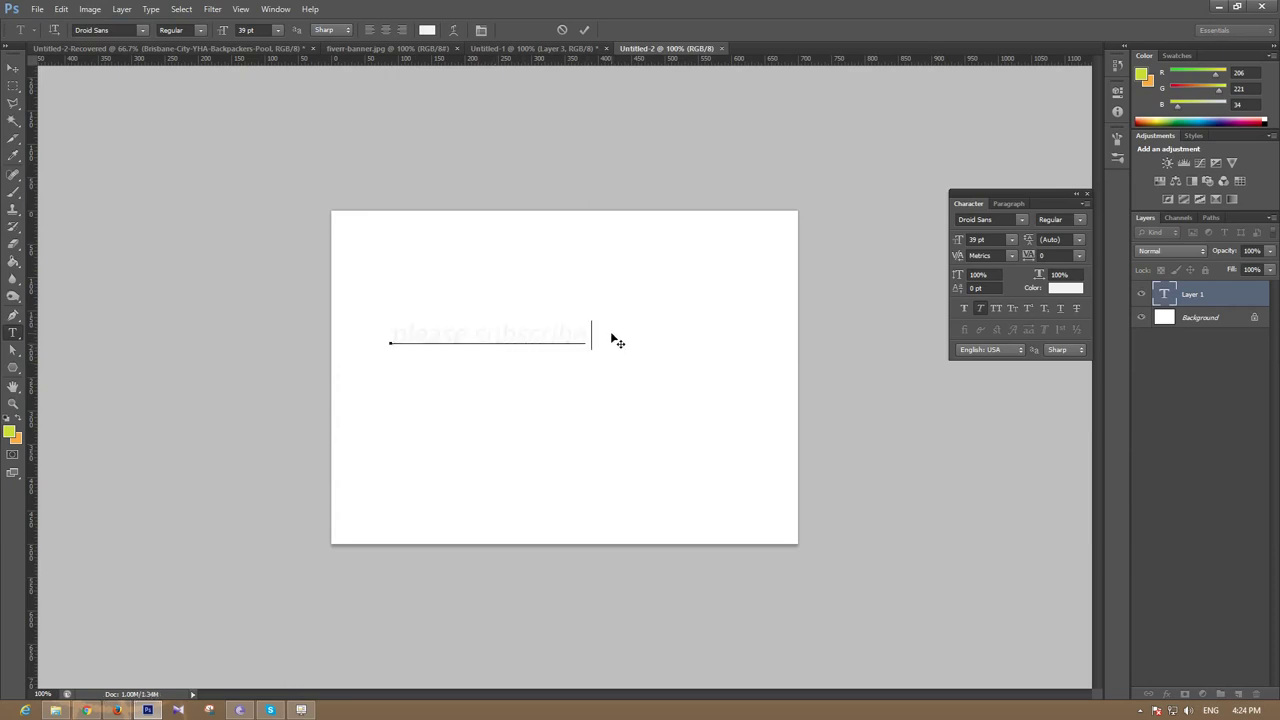
Step: Colour the 'please subscribe' text bright red
{"action": "mouse_move", "coordinate": [594, 334]}
{"action": "left_mouse_down"}
{"action": "mouse_move", "coordinate": [324, 341]}
{"action": "mouse_move", "coordinate": [4, 440]}
{"action": "left_mouse_up"}
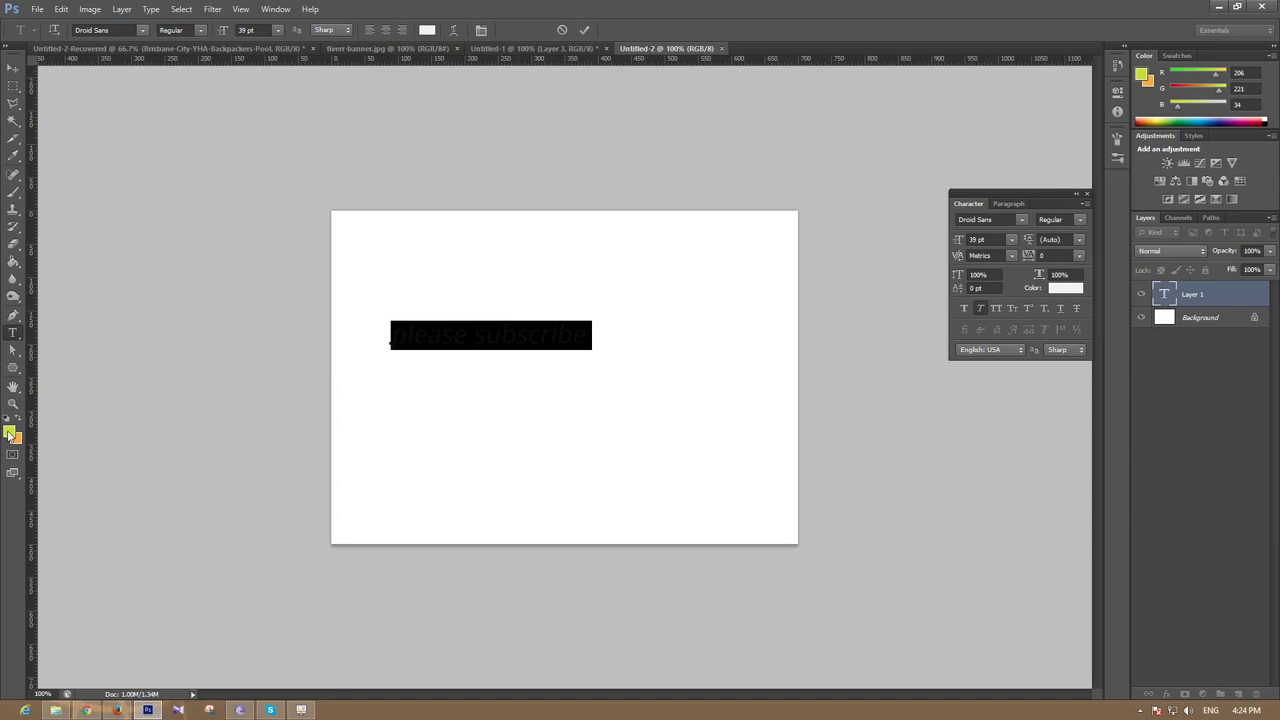
{"action": "left_click", "coordinate": [9, 433]}
{"action": "left_click_drag", "start_coordinate": [877, 571], "coordinate": [879, 607]}
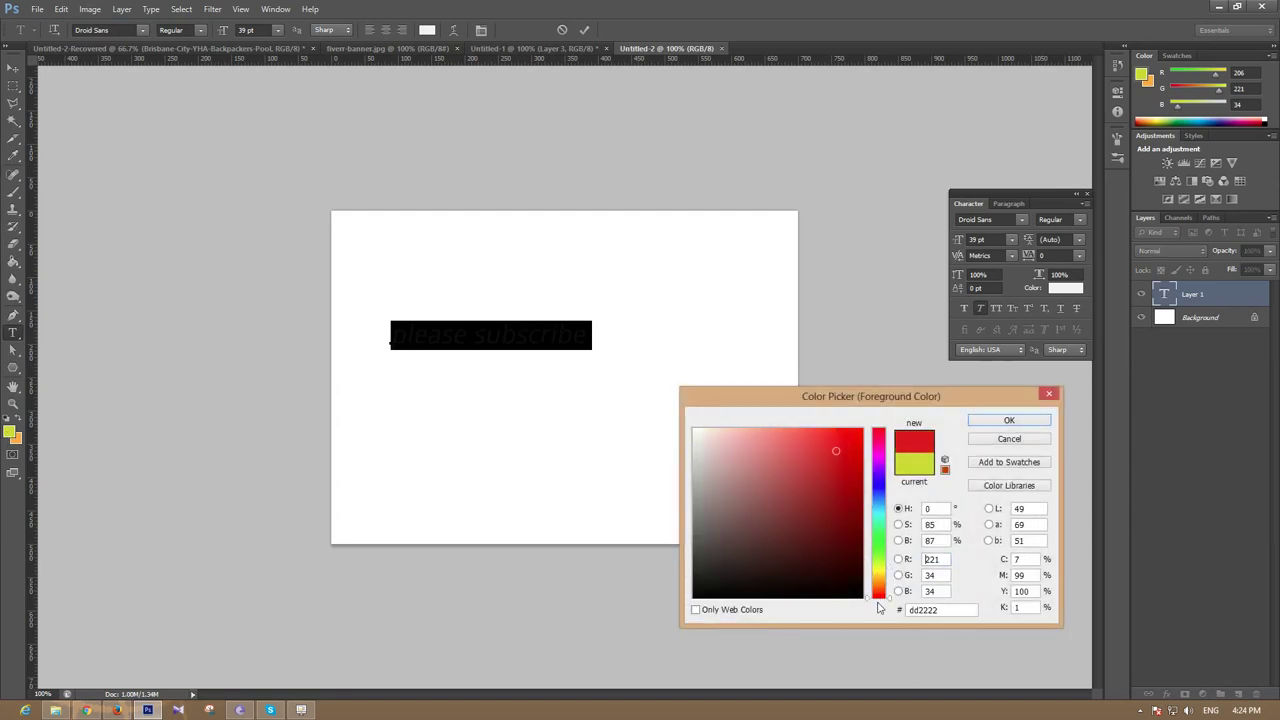
{"action": "left_click", "coordinate": [846, 430]}
{"action": "left_click", "coordinate": [997, 427]}
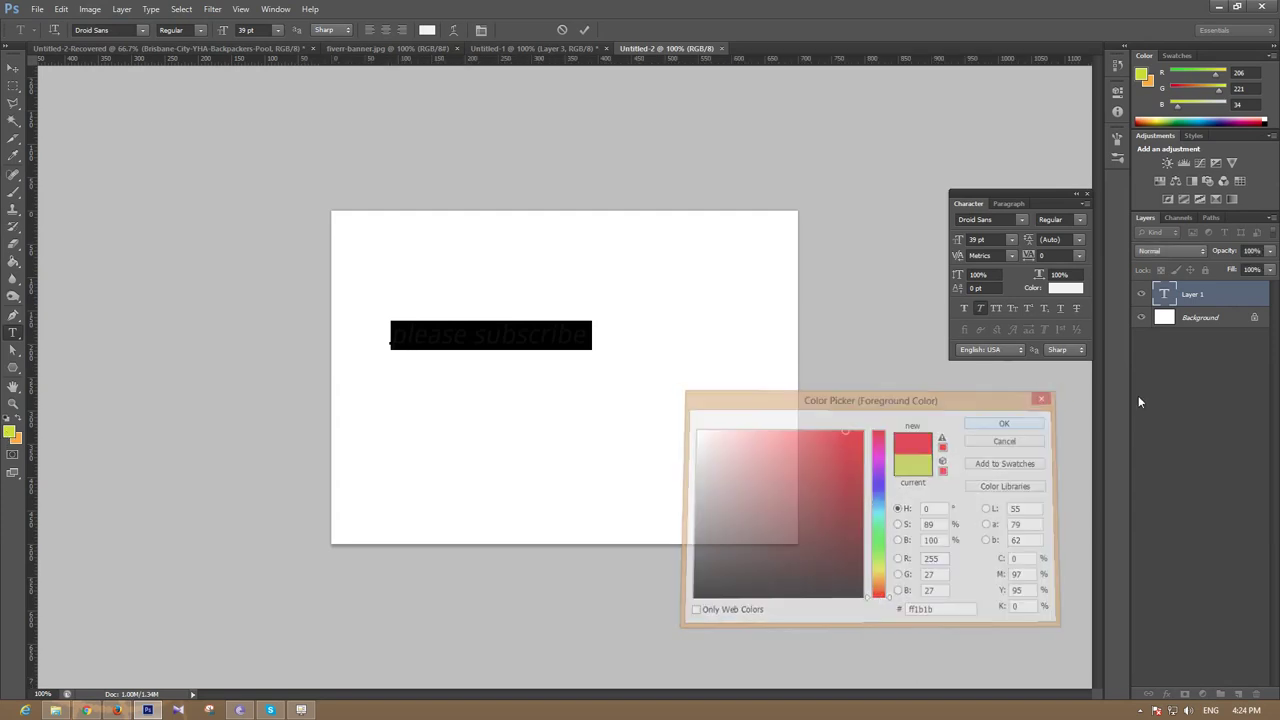
{"action": "left_click", "coordinate": [516, 338]}
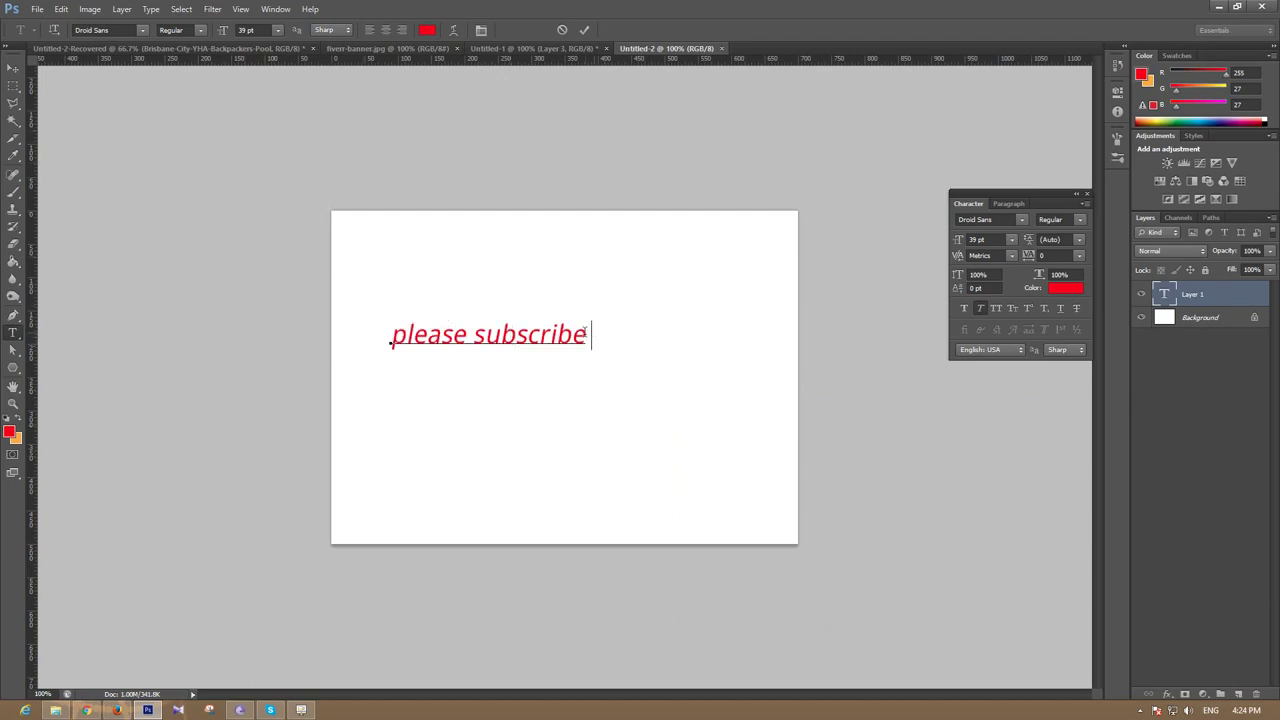
Step: Enlarge 'please subscribe' to 79 pt, shift it left, and return to the burger banner
{"action": "left_click_drag", "start_coordinate": [593, 335], "coordinate": [371, 342]}
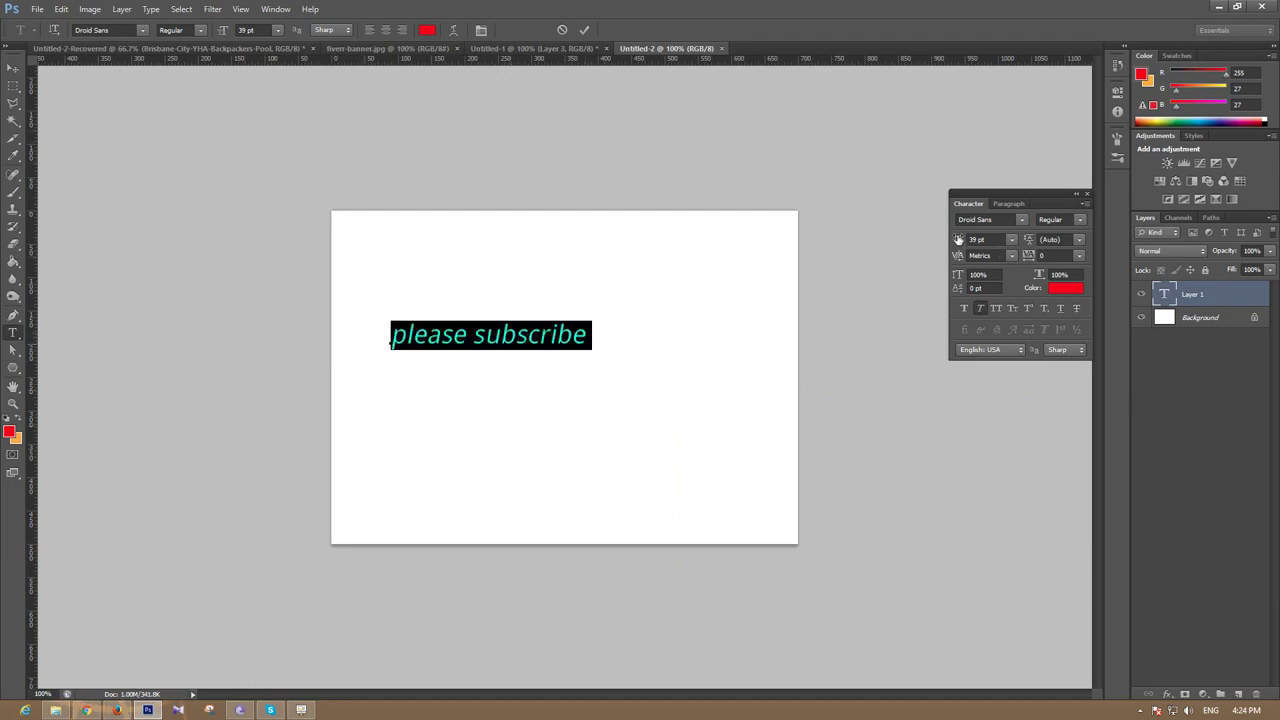
{"action": "left_click_drag", "start_coordinate": [958, 240], "coordinate": [987, 254]}
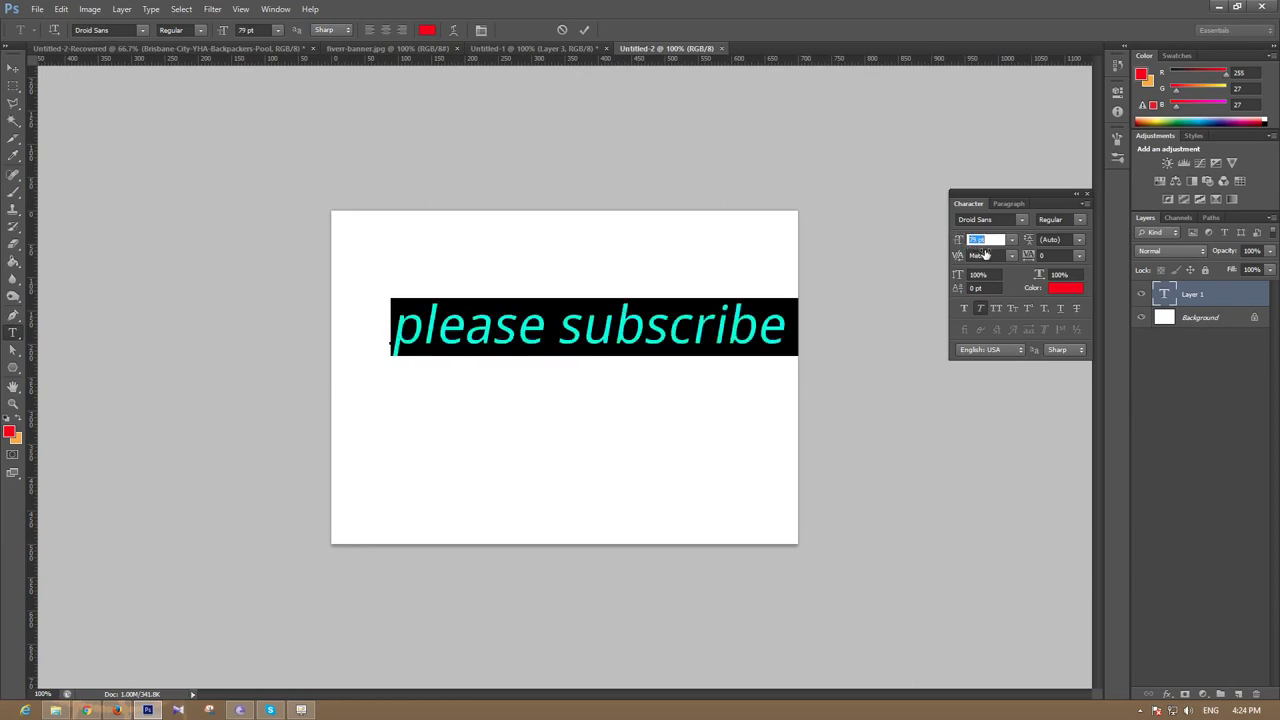
{"action": "left_click", "coordinate": [13, 68]}
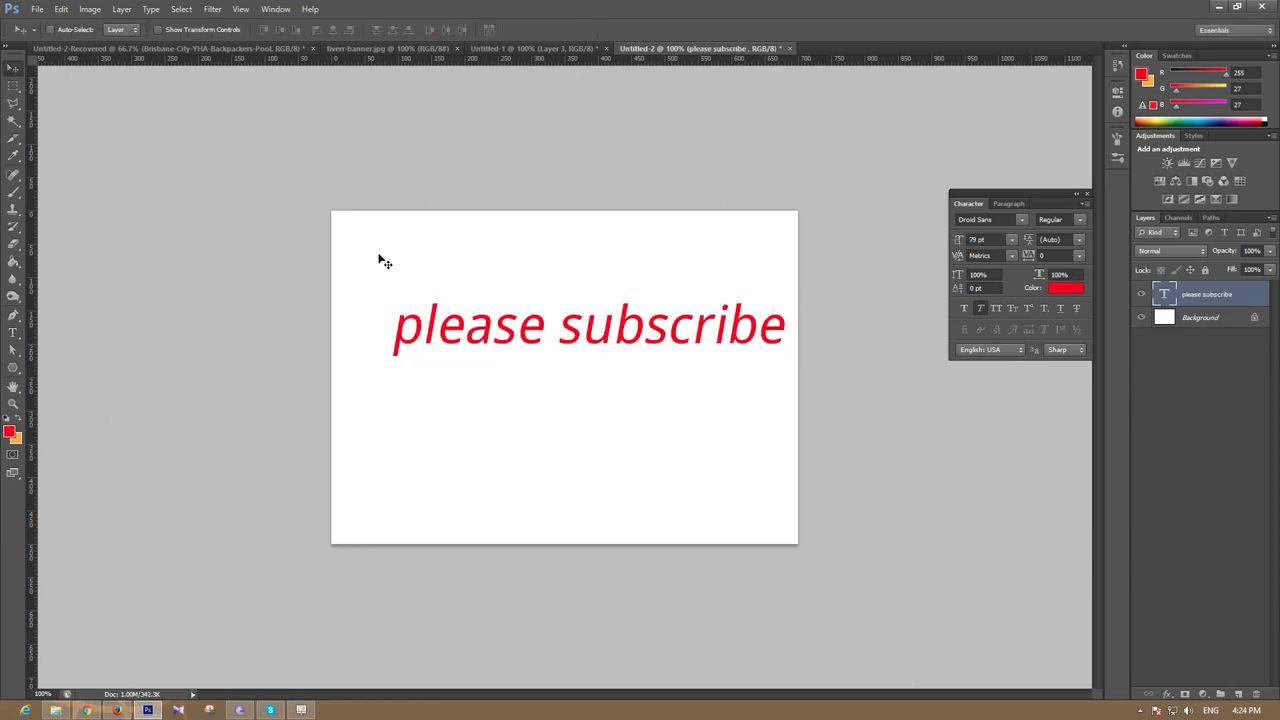
{"action": "left_click_drag", "start_coordinate": [512, 327], "coordinate": [497, 331]}
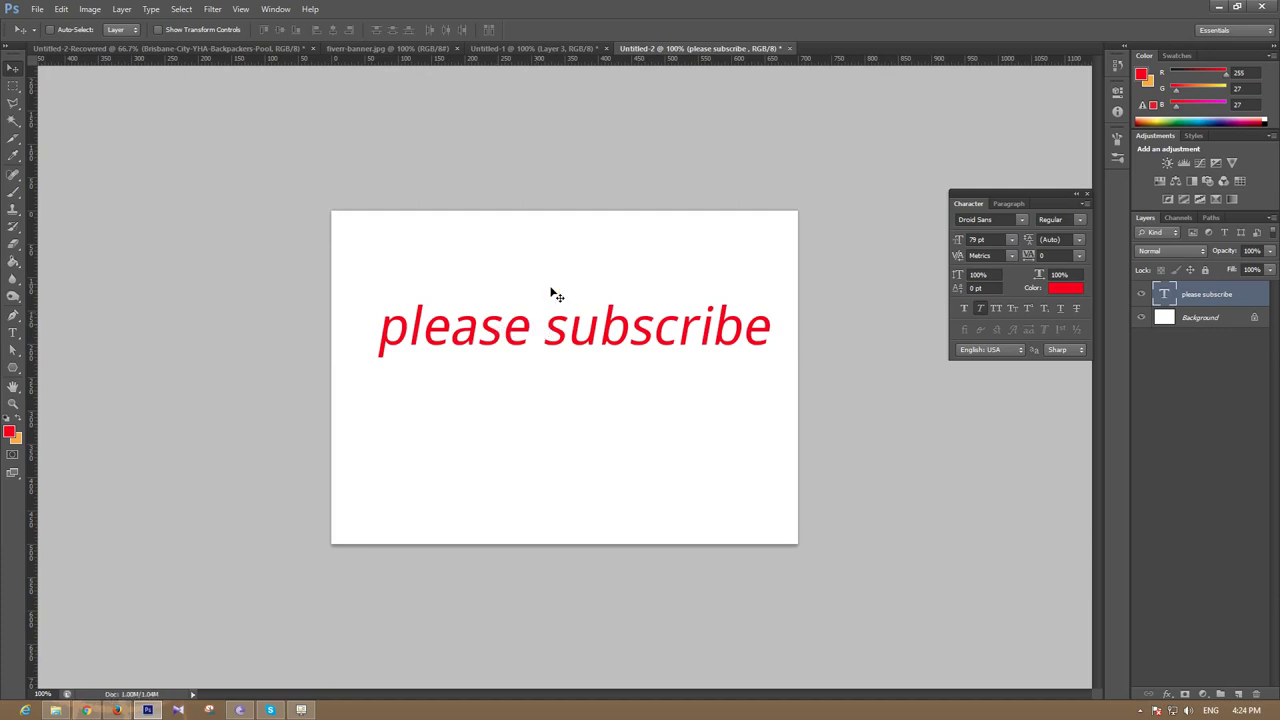
{"action": "left_click", "coordinate": [540, 48]}
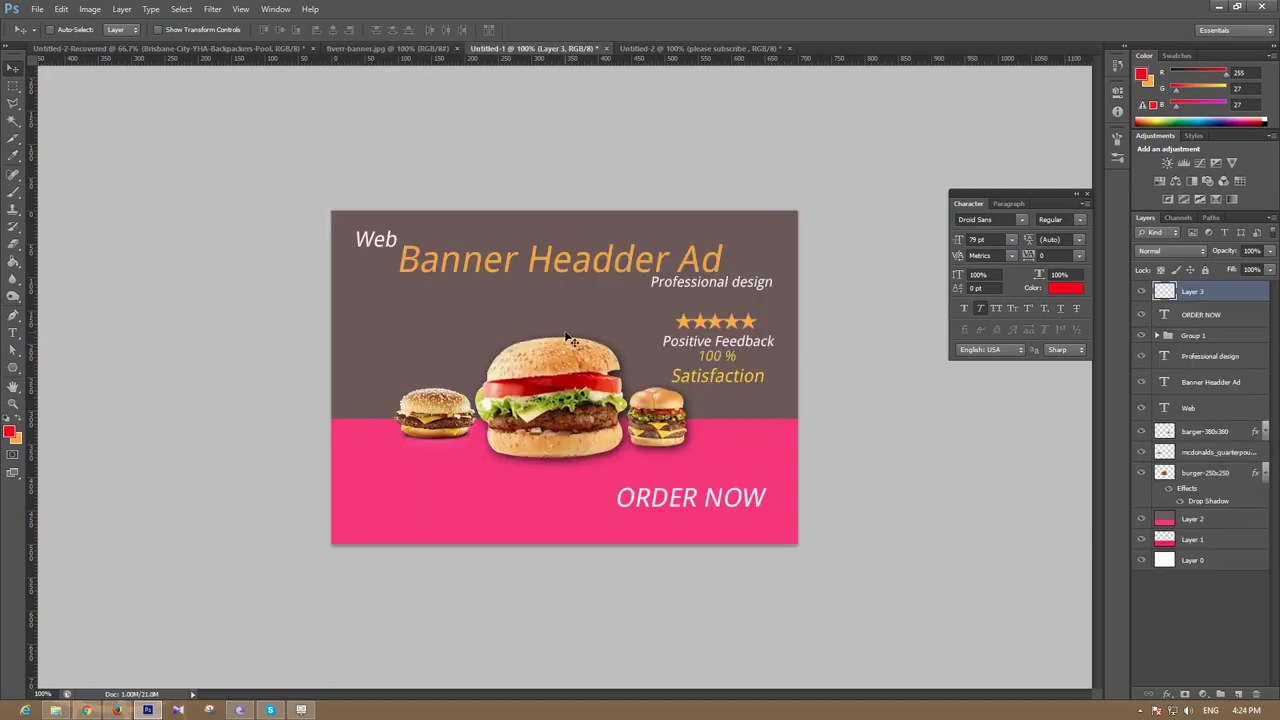